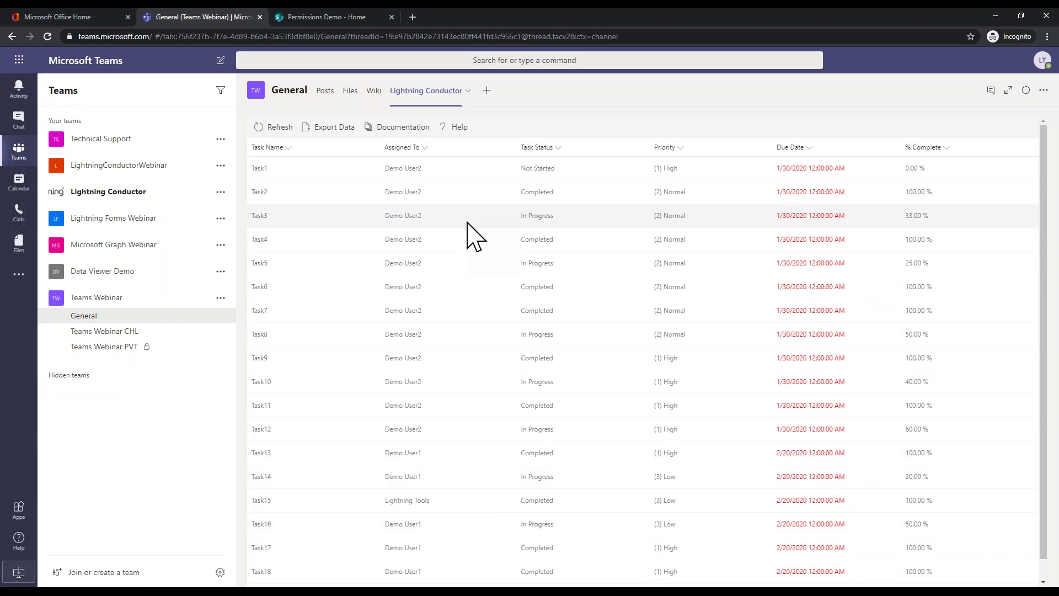
# Step: Open the settings of the Lightning Conductor tab and add a second view alongside All Tasks
pyautogui.click(468, 95)
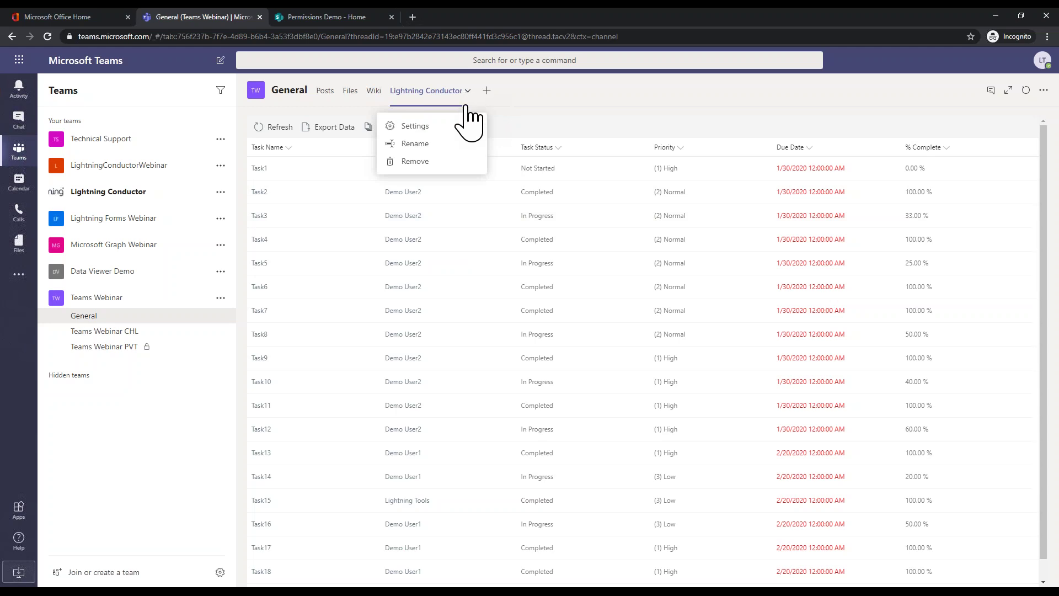
pyautogui.click(442, 126)
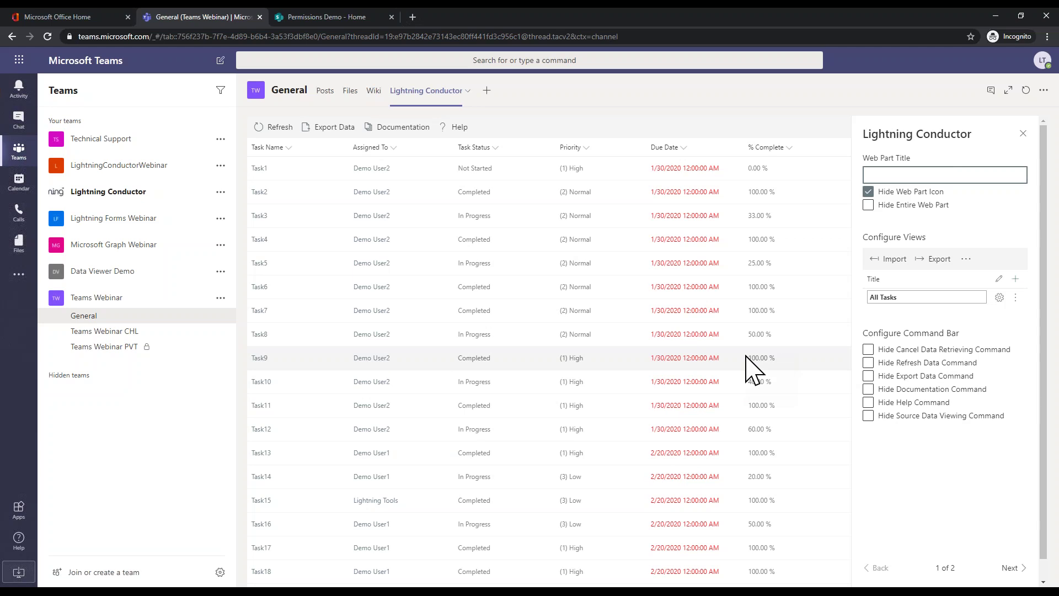
pyautogui.click(1015, 279)
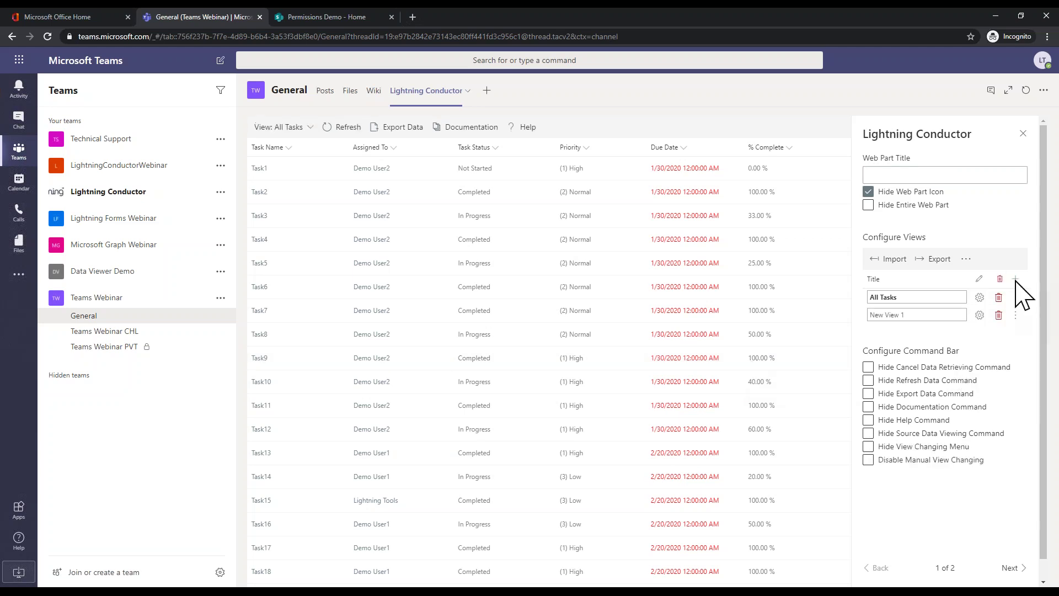
# Step: Review the new view's quick configuration choices for list data, refinement and data source, including the Tasks type, and close it without saving
pyautogui.click(980, 315)
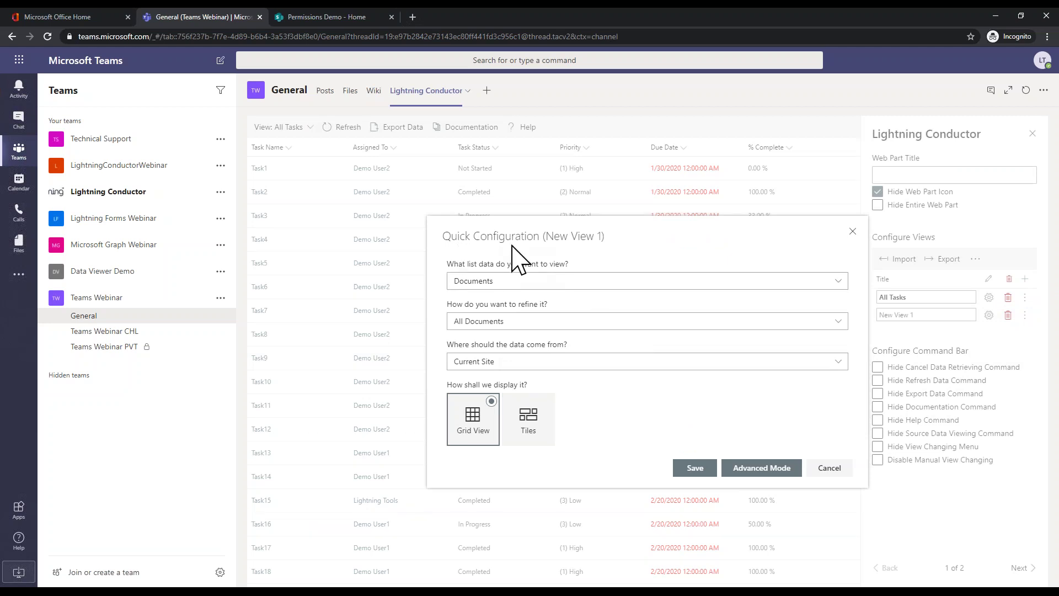
pyautogui.click(521, 283)
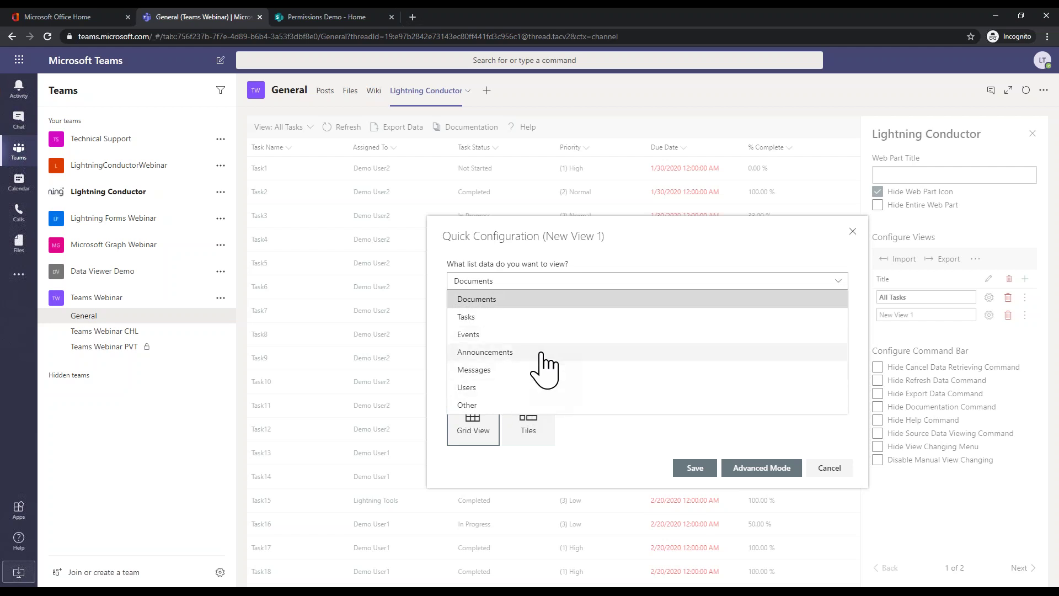
pyautogui.click(556, 229)
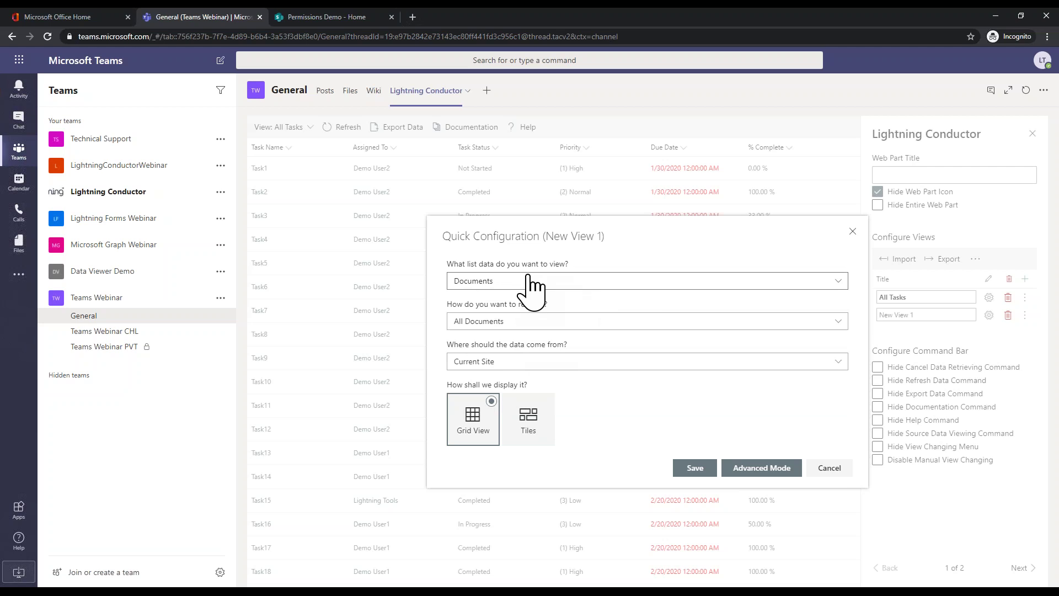
pyautogui.click(563, 322)
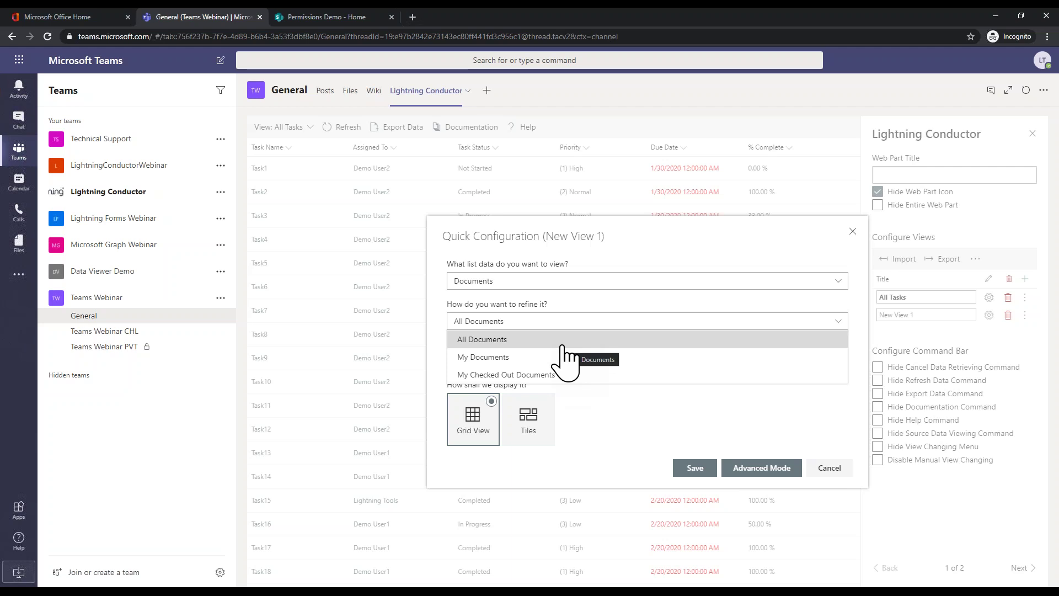
pyautogui.click(510, 339)
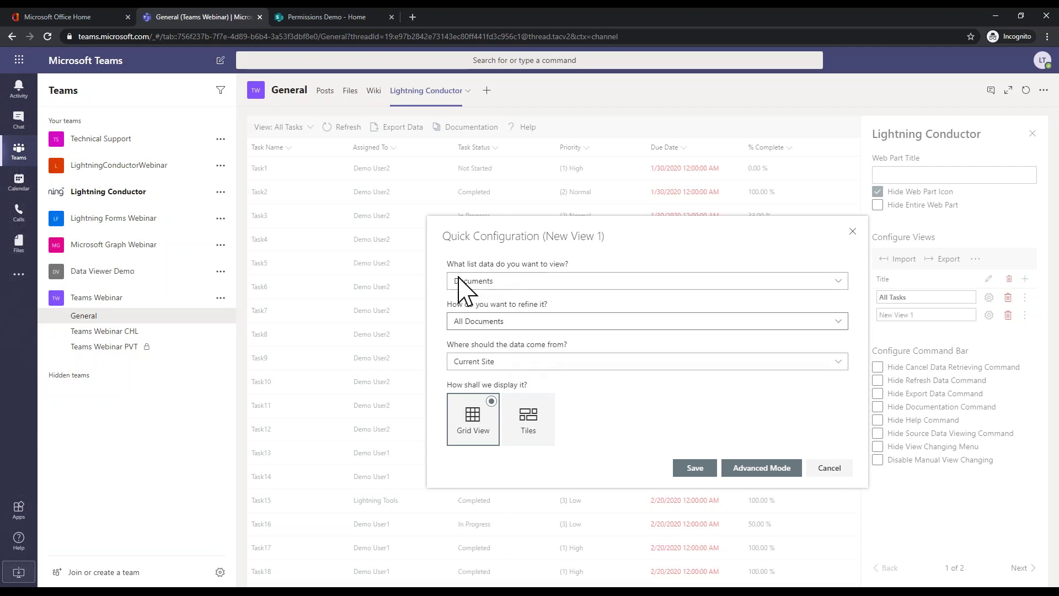
pyautogui.click(611, 361)
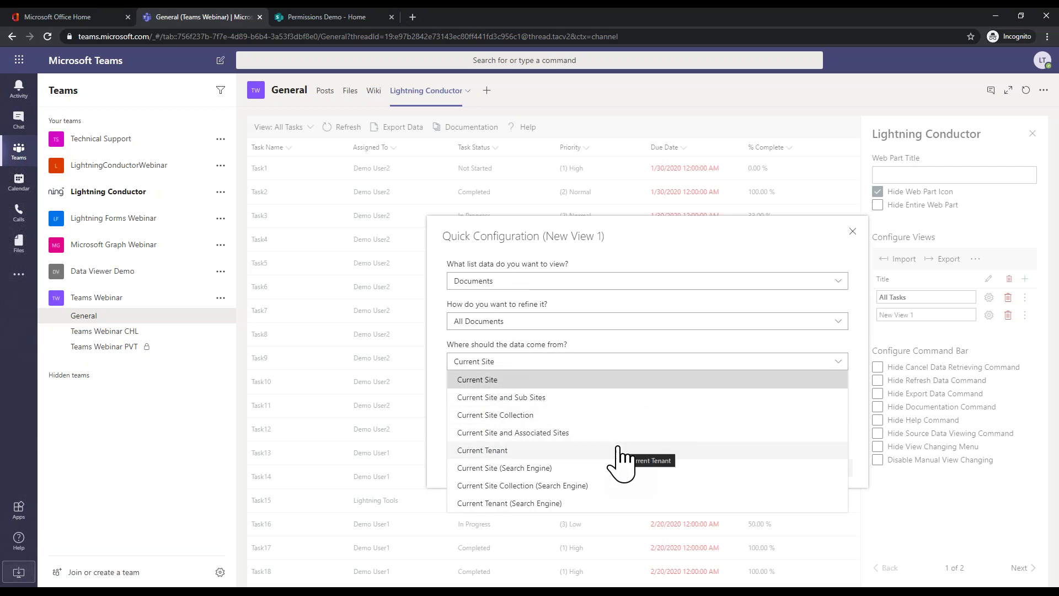
pyautogui.click(558, 366)
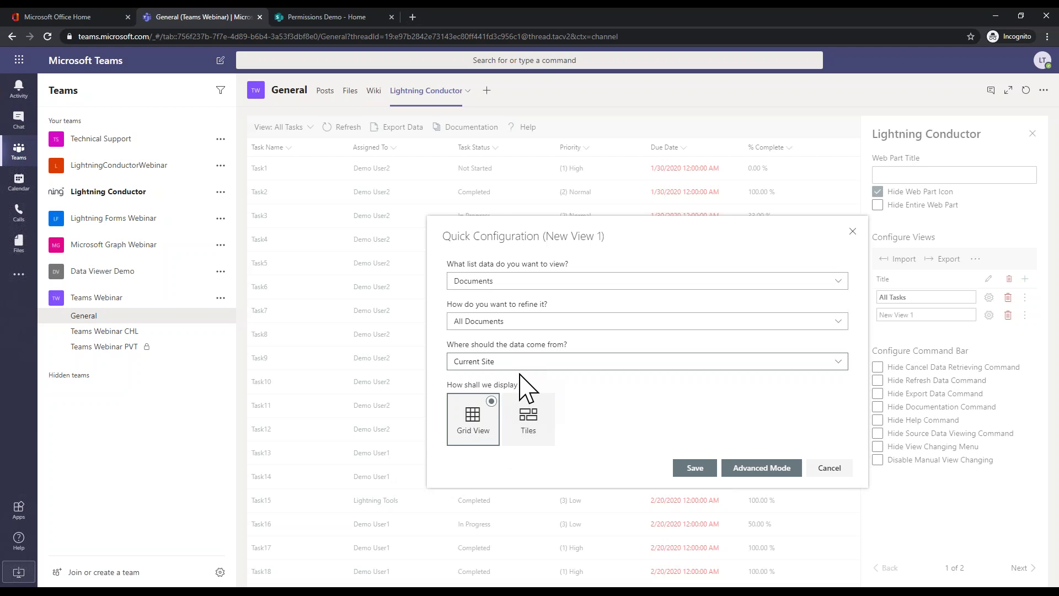
pyautogui.click(533, 282)
pyautogui.click(532, 316)
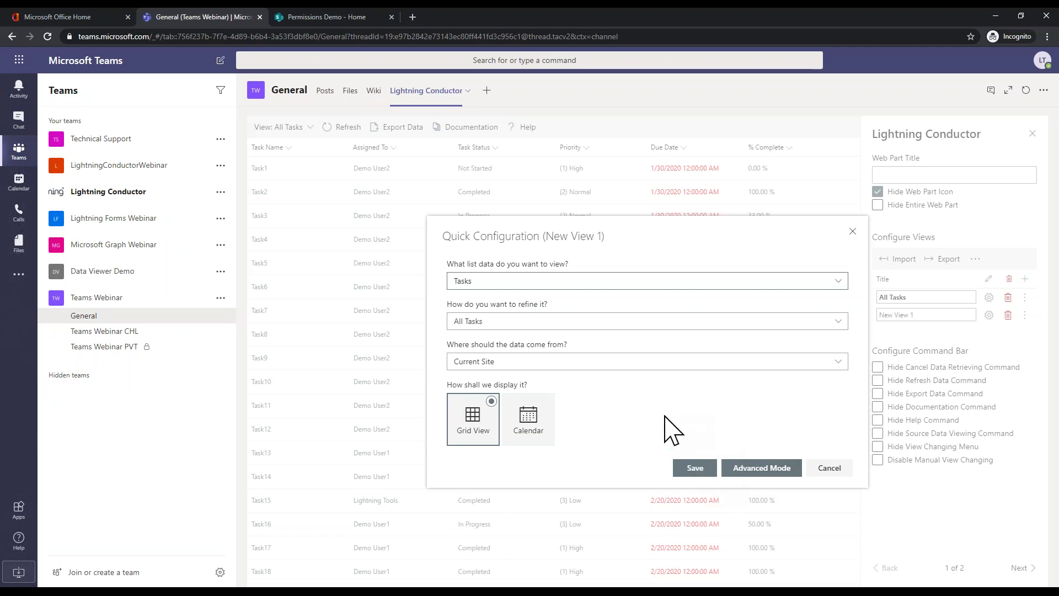
pyautogui.click(853, 230)
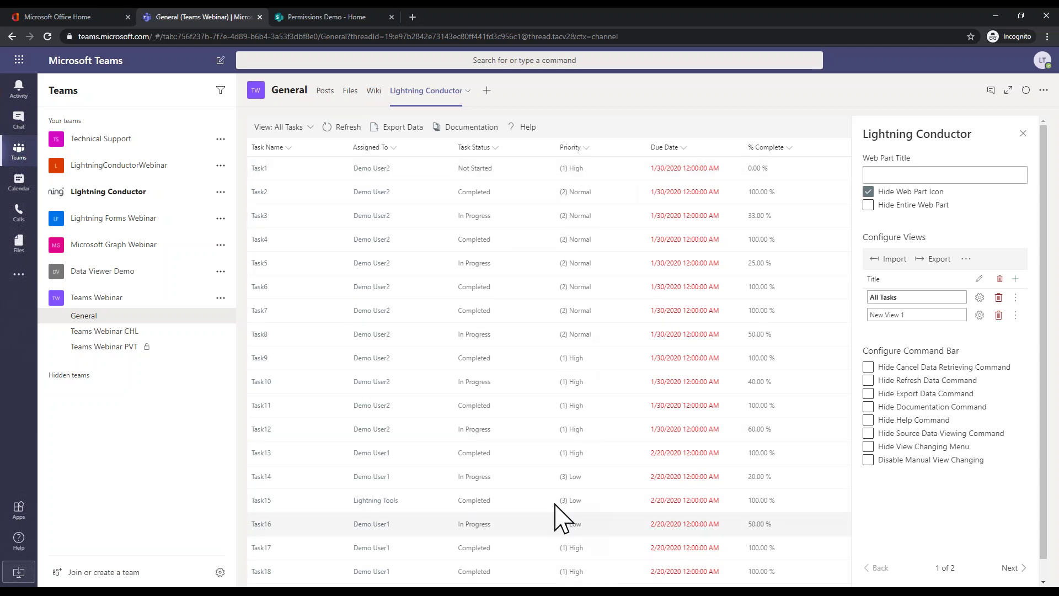
# Step: Start conditional formatting on the Priority column with a rule condition of Priority = (1) High
pyautogui.click(584, 148)
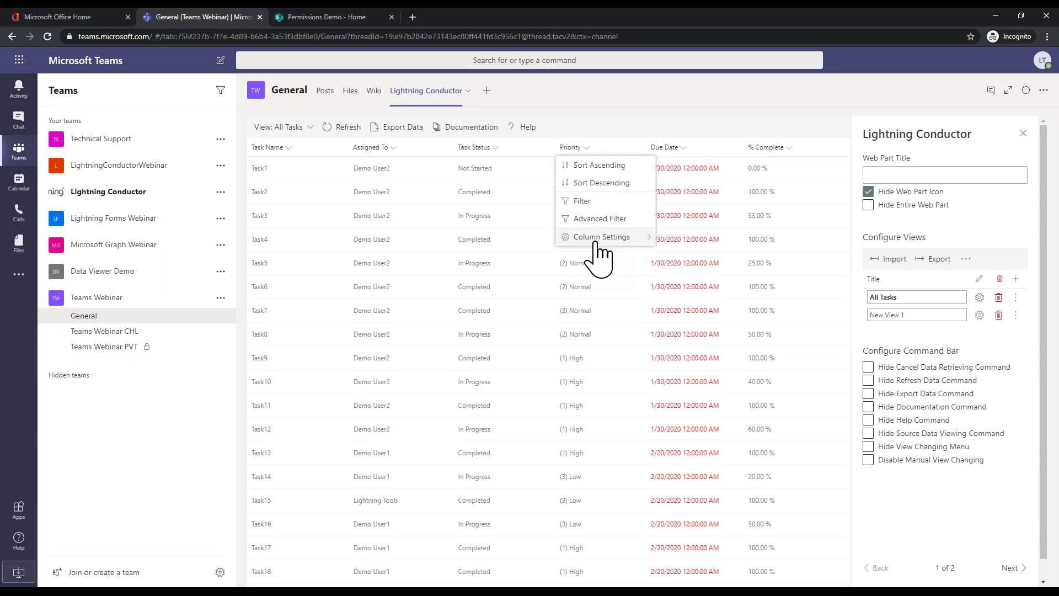
pyautogui.moveTo(652, 243)
pyautogui.click(692, 326)
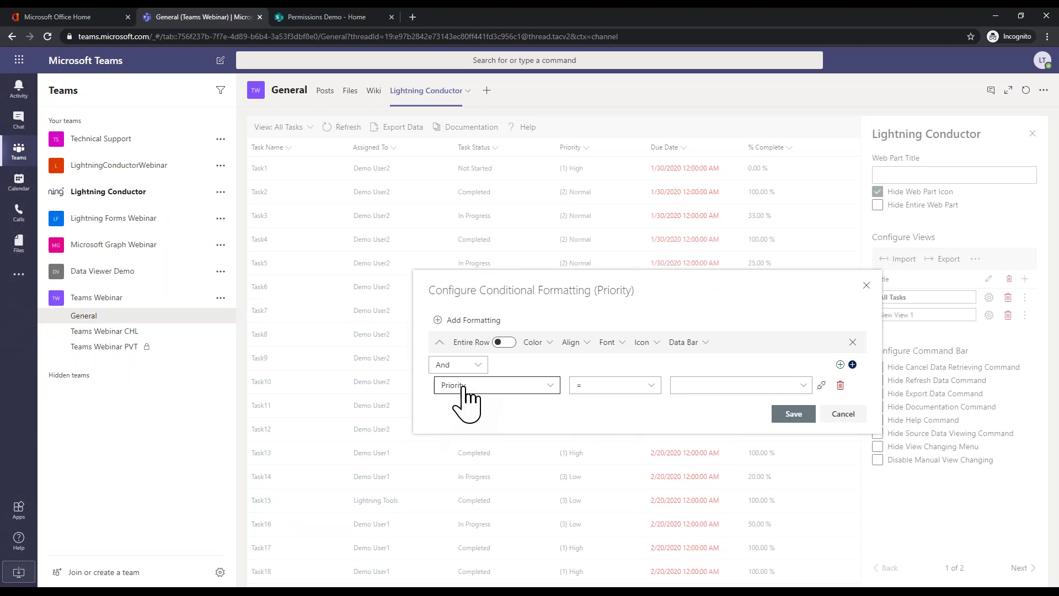
pyautogui.click(805, 386)
pyautogui.click(702, 406)
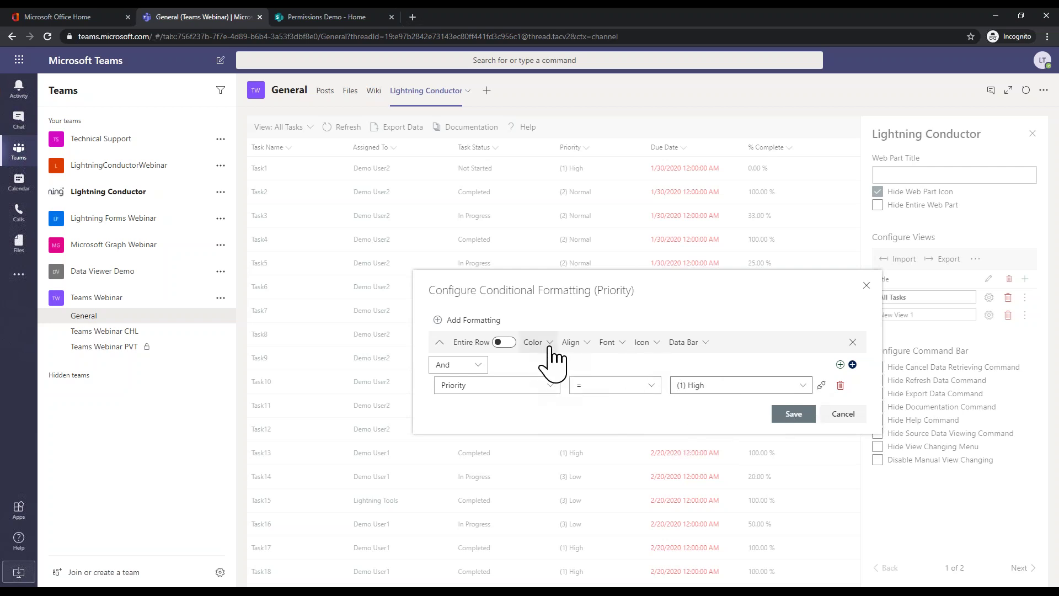
# Step: Look through the rule's alignment, font and icon options, and choose the filled circle icon for the High priority rule
pyautogui.click(584, 342)
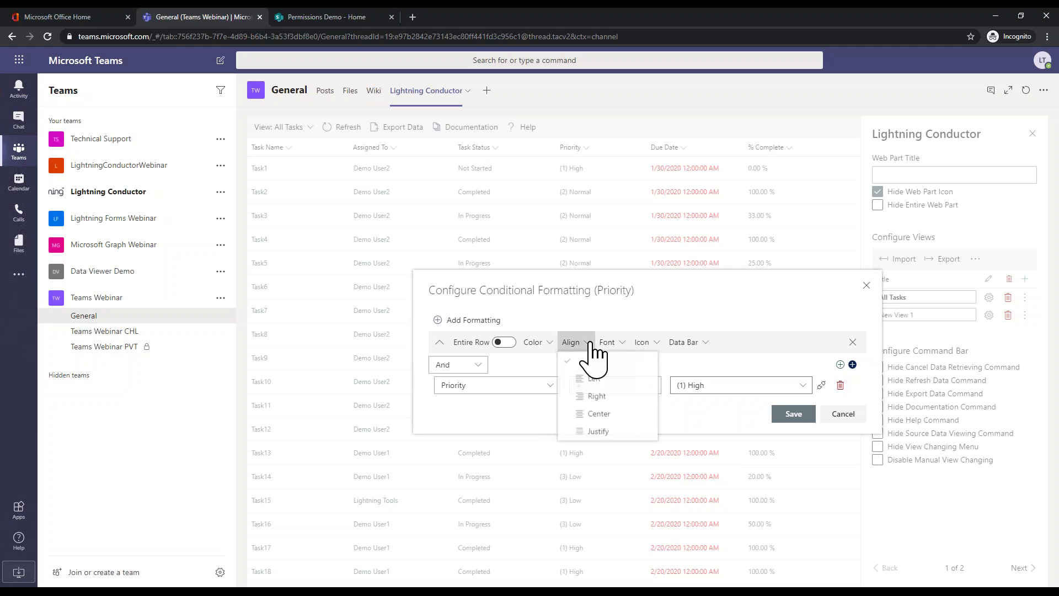
pyautogui.click(610, 343)
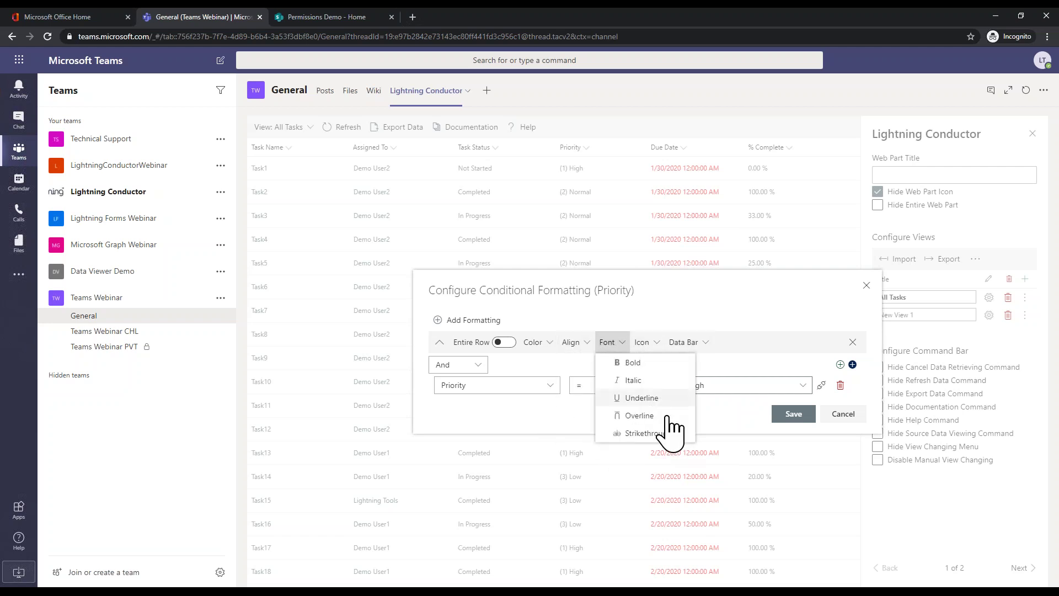
pyautogui.click(655, 347)
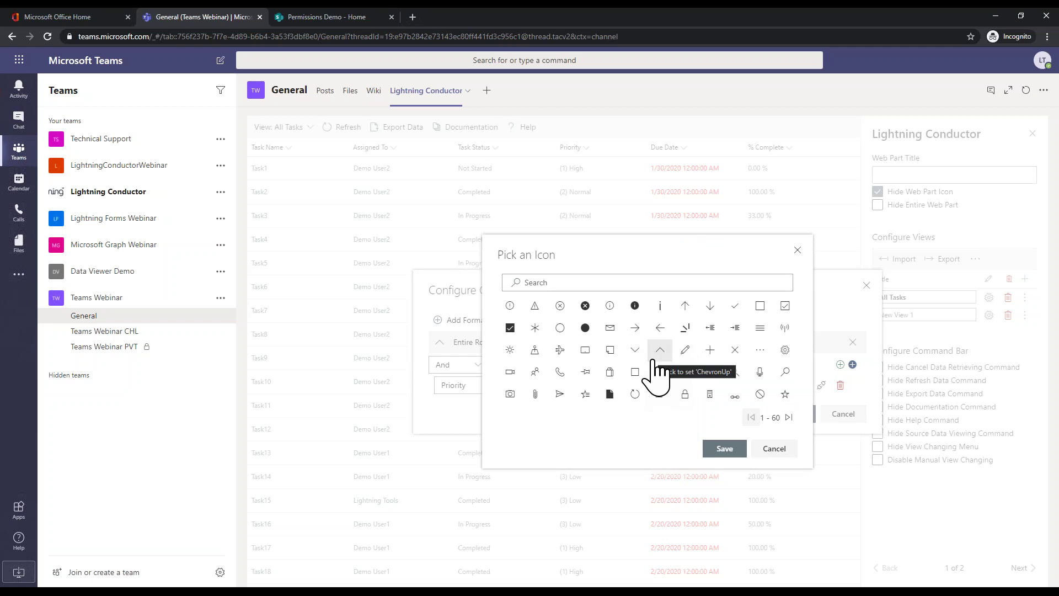
pyautogui.click(789, 417)
pyautogui.click(789, 418)
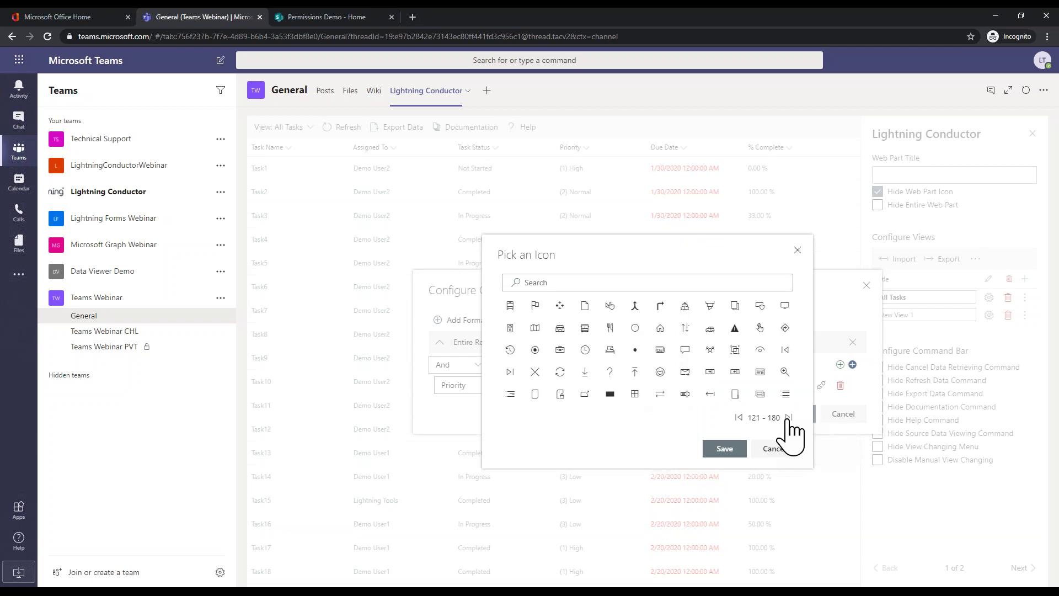
pyautogui.click(739, 417)
pyautogui.click(744, 418)
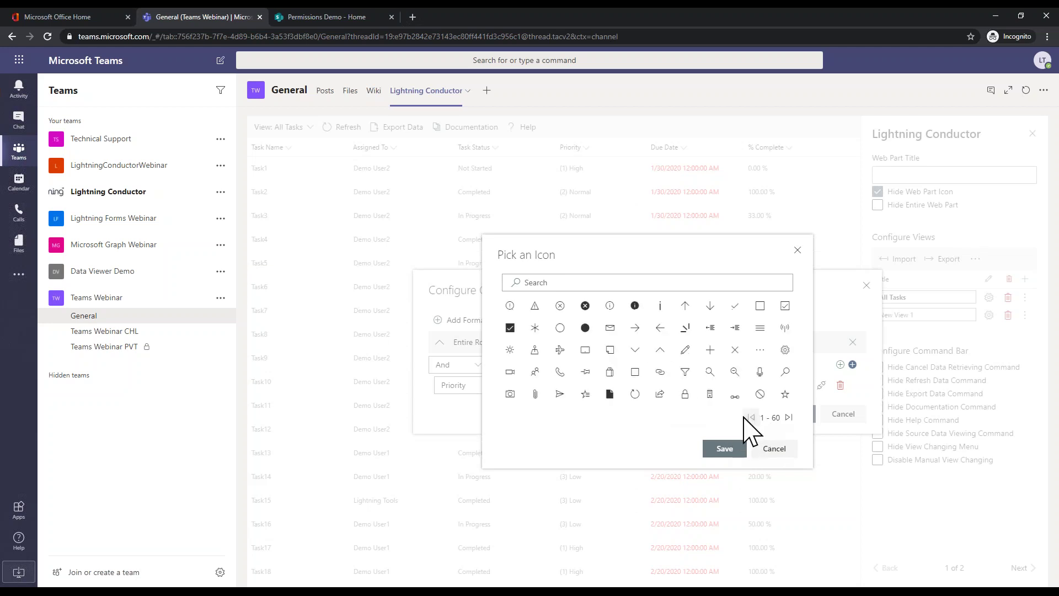
pyautogui.click(586, 327)
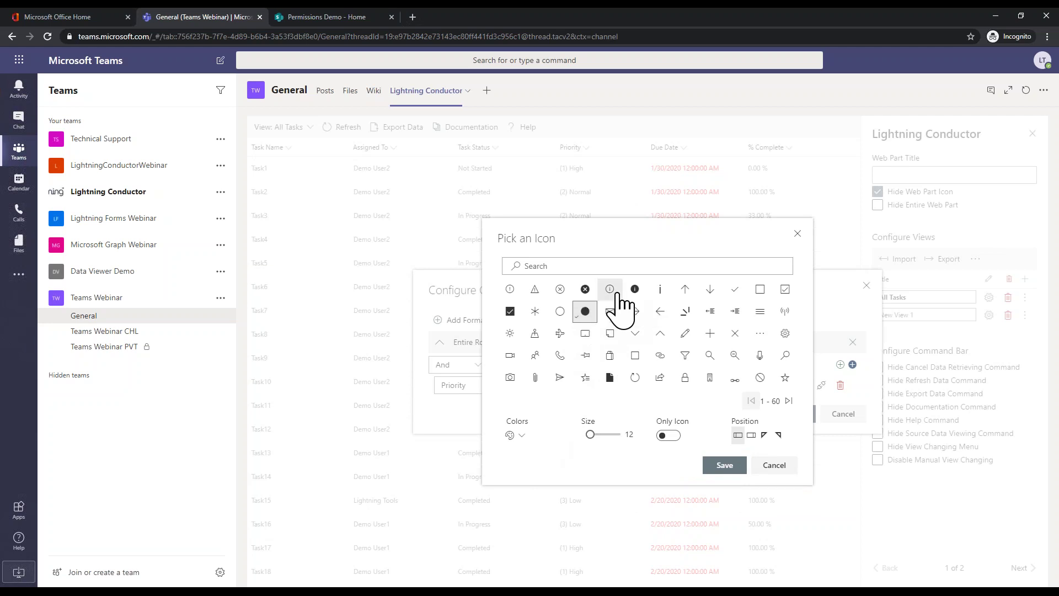
# Step: Give the High rule's circle icon a custom red fore color and save the icon
pyautogui.click(521, 436)
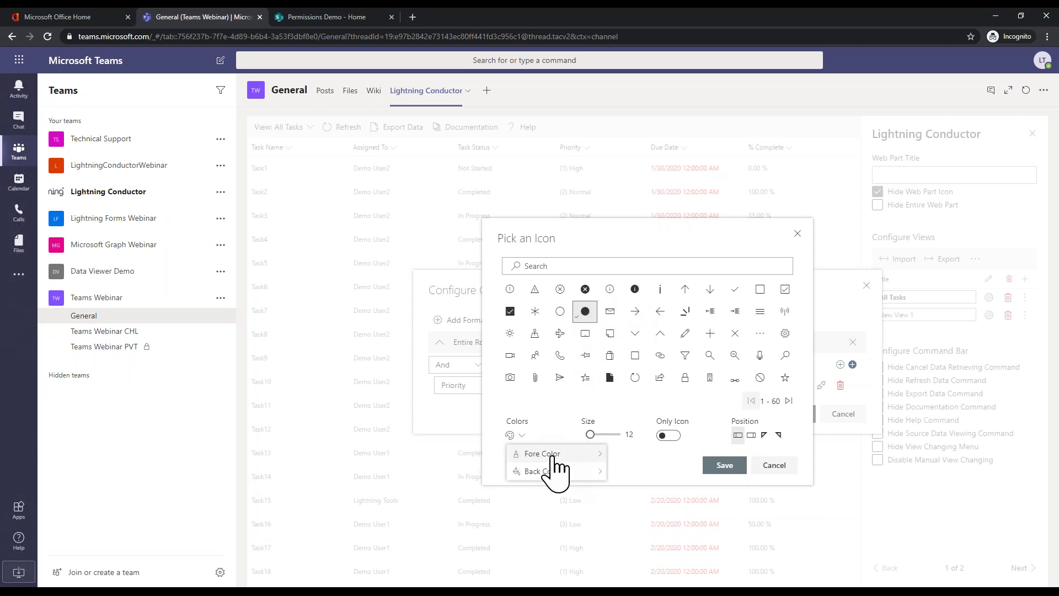
pyautogui.moveTo(552, 456)
pyautogui.click(624, 336)
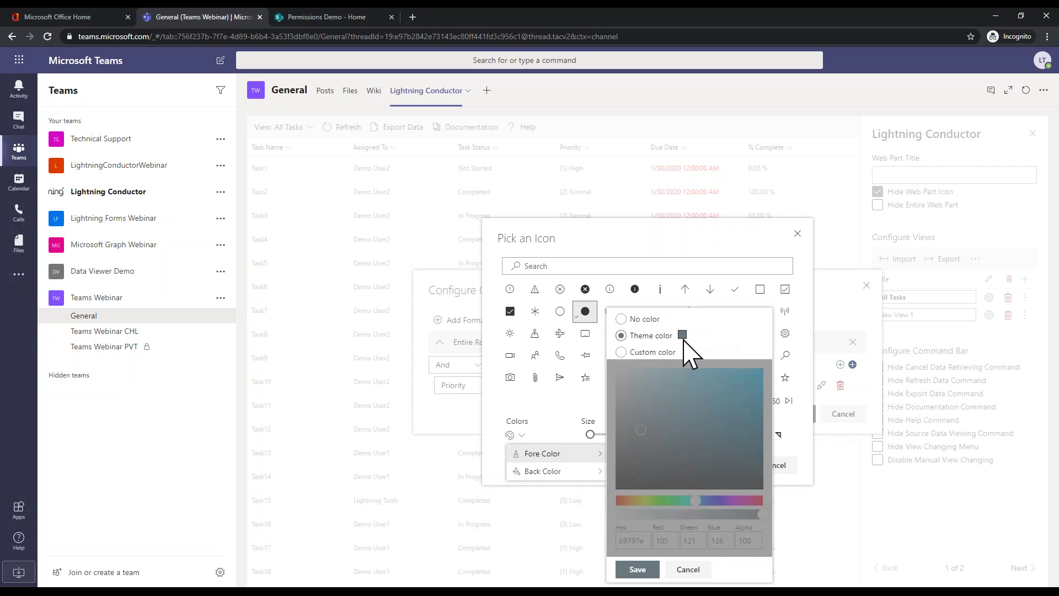
pyautogui.click(653, 356)
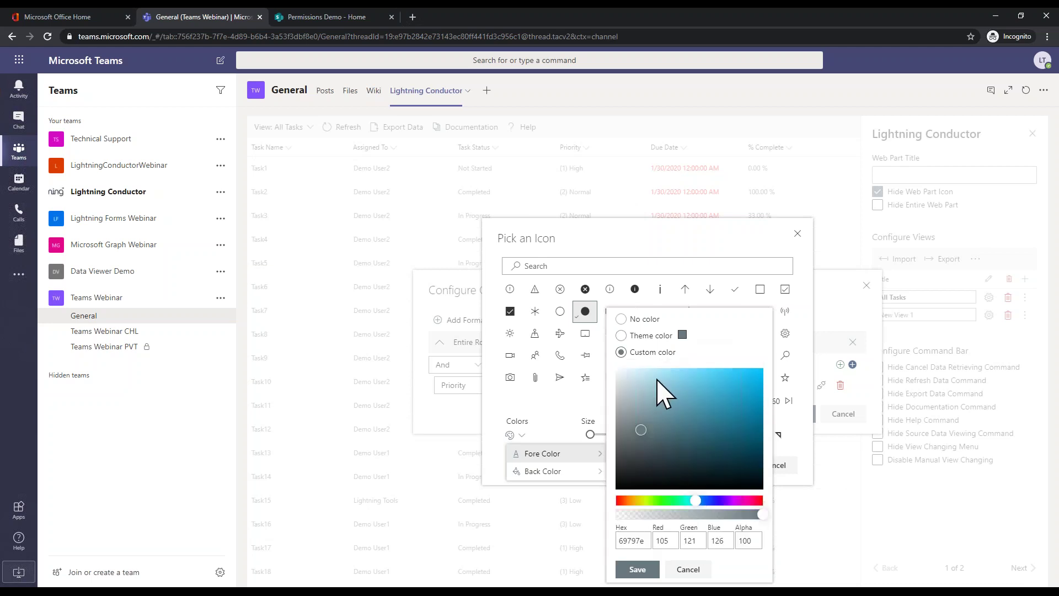
pyautogui.click(622, 500)
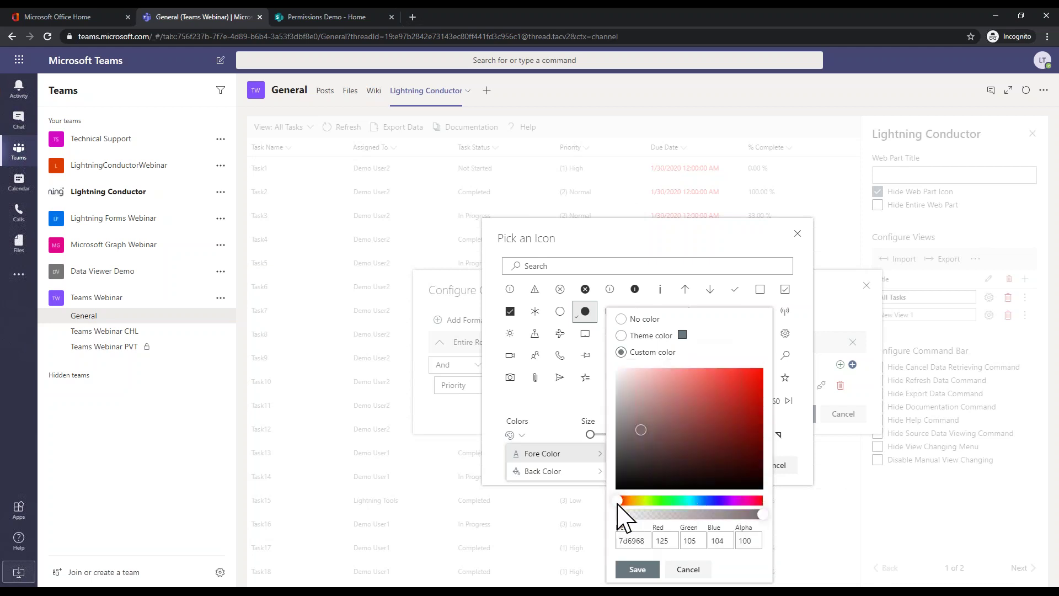
pyautogui.click(756, 377)
pyautogui.click(630, 568)
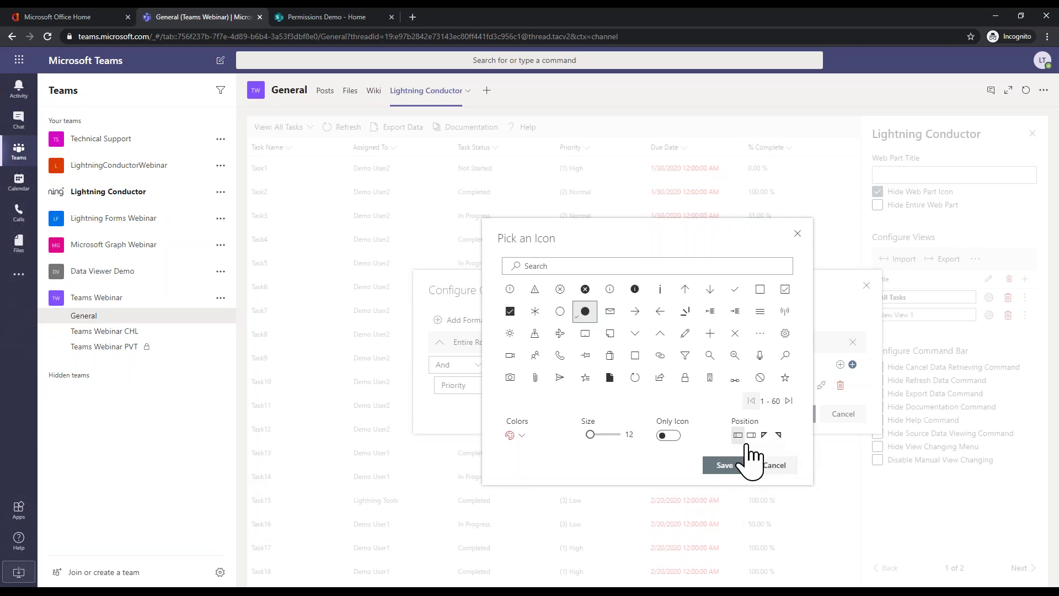
pyautogui.click(727, 466)
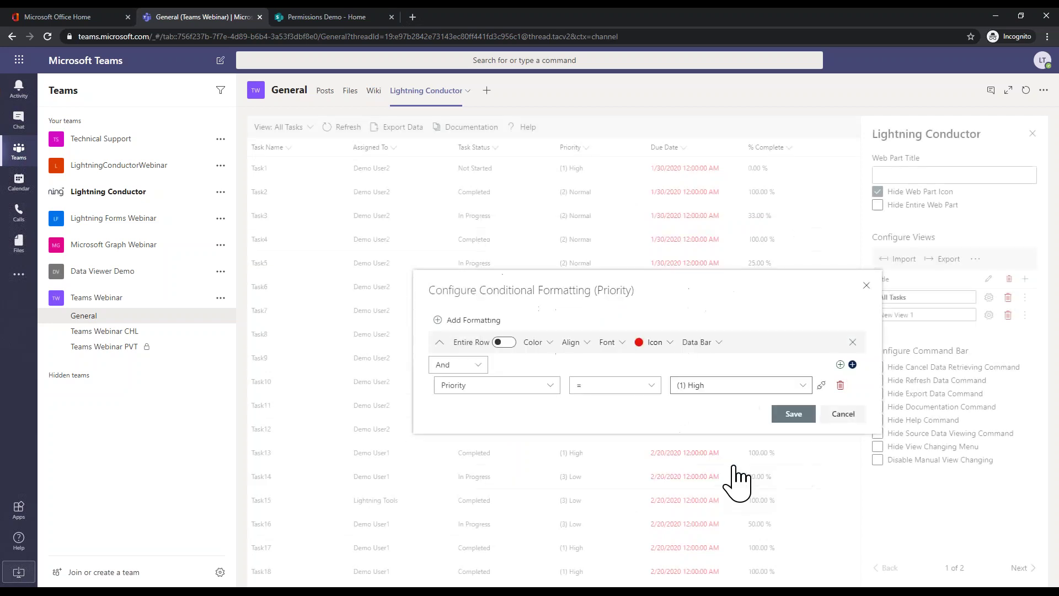
# Step: Add two more formatting rules to the Priority column and expand their conditions
pyautogui.click(440, 321)
pyautogui.click(440, 307)
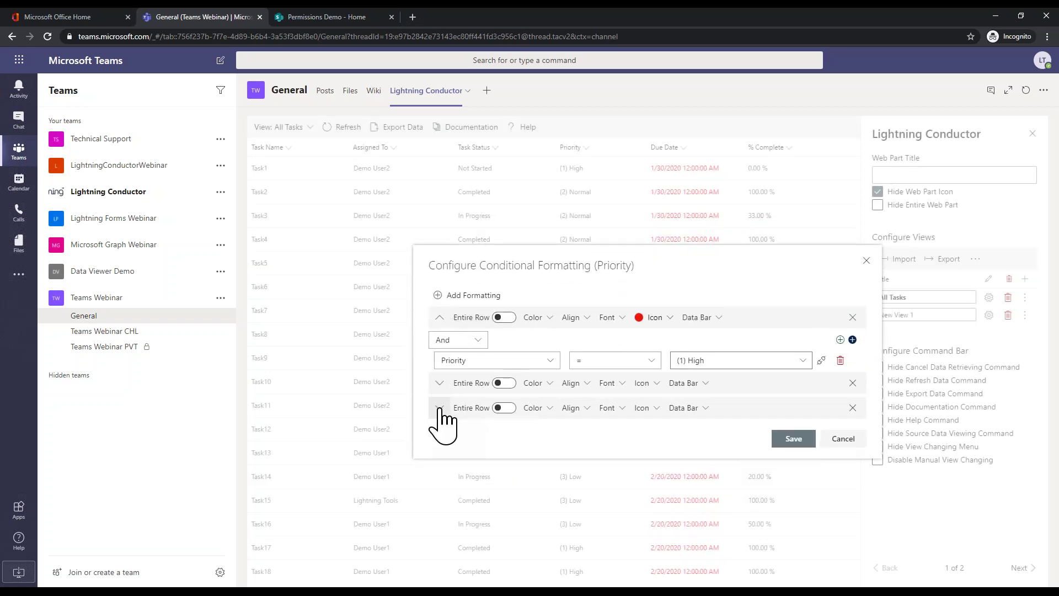
pyautogui.click(440, 407)
pyautogui.click(439, 373)
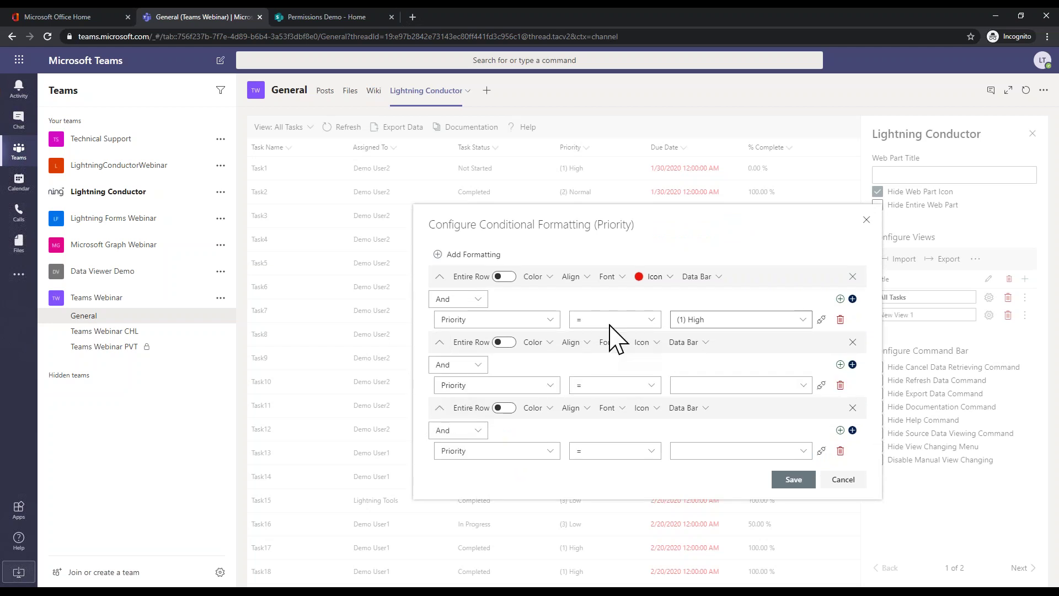
# Step: Assign the second rule a filled circle icon with the custom yellow fore color e9b616
pyautogui.click(657, 343)
pyautogui.click(585, 329)
pyautogui.click(518, 436)
pyautogui.click(594, 454)
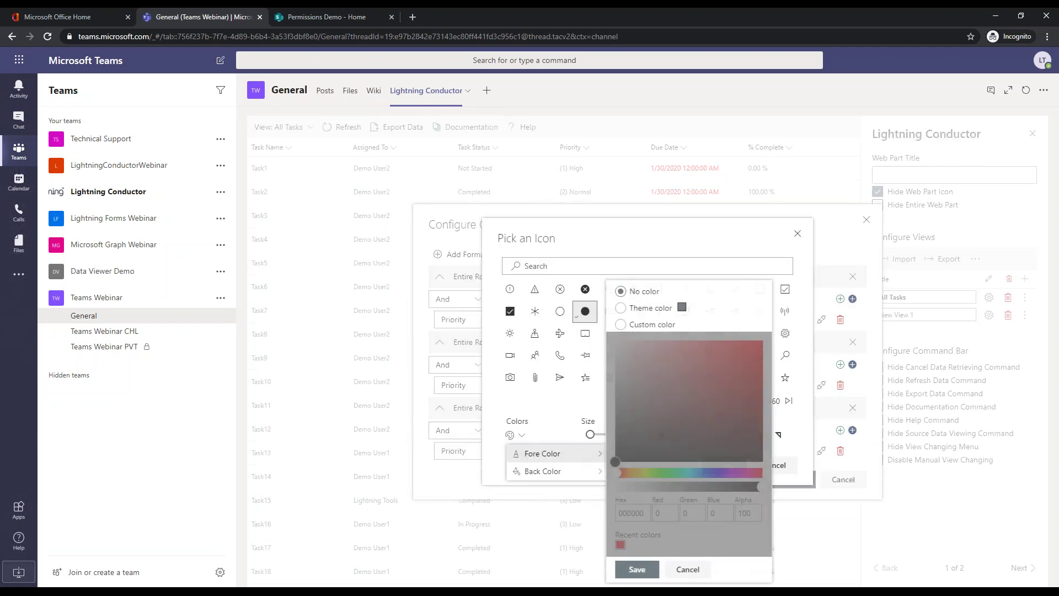
pyautogui.click(641, 326)
pyautogui.click(635, 472)
pyautogui.click(750, 351)
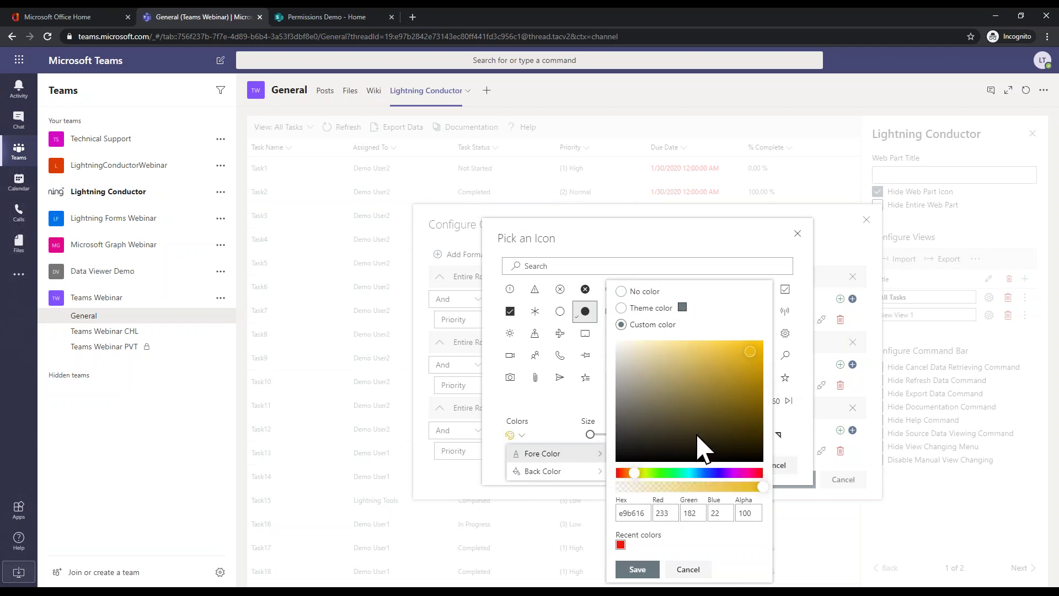
pyautogui.click(637, 570)
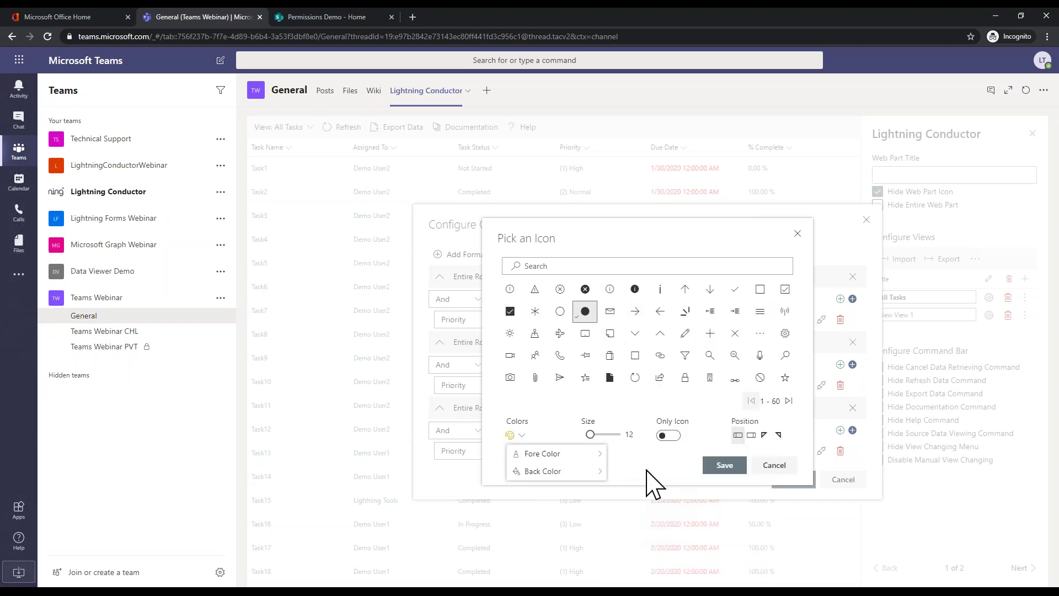
pyautogui.click(717, 468)
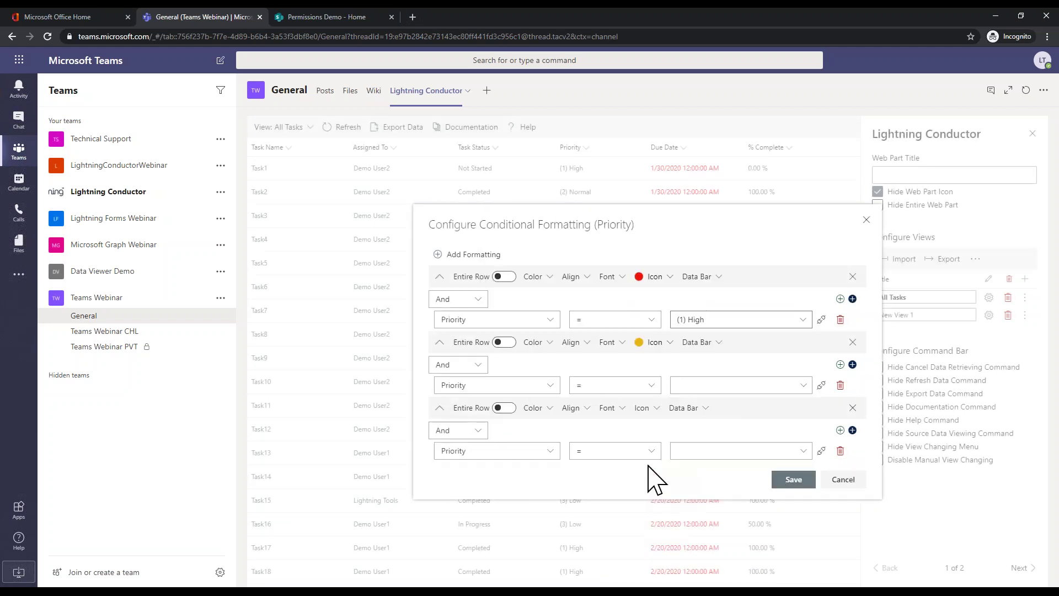
# Step: Set the second rule's Priority value to (2) Normal and the third rule's to (3) Low
pyautogui.click(803, 385)
pyautogui.click(699, 420)
pyautogui.click(803, 450)
pyautogui.click(697, 504)
# Step: Assign the third rule a filled circle icon with the custom green fore color 1fdf32, and save the Priority column's formatting
pyautogui.click(640, 408)
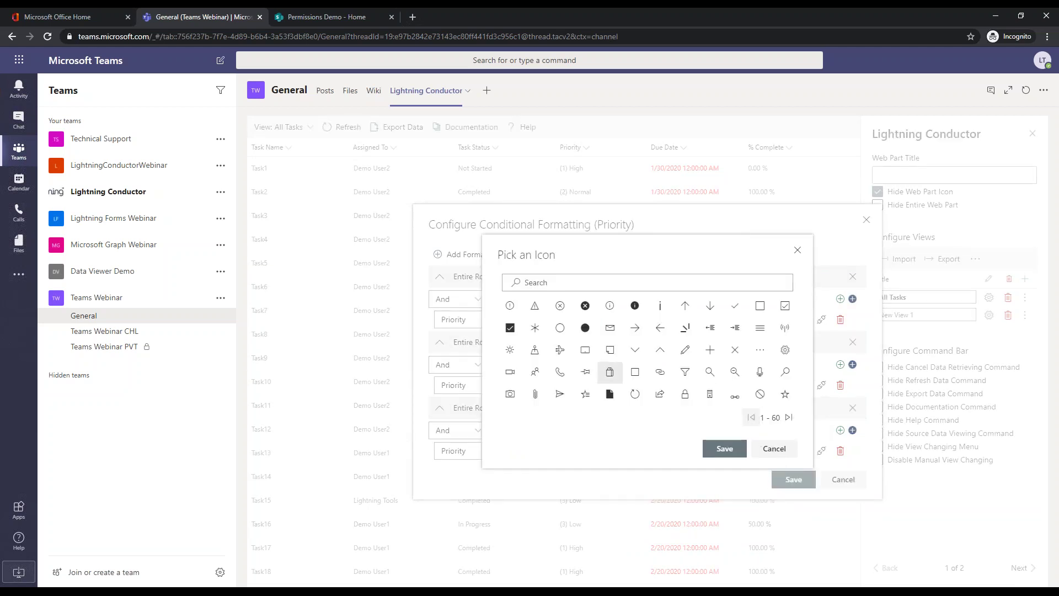
pyautogui.click(588, 329)
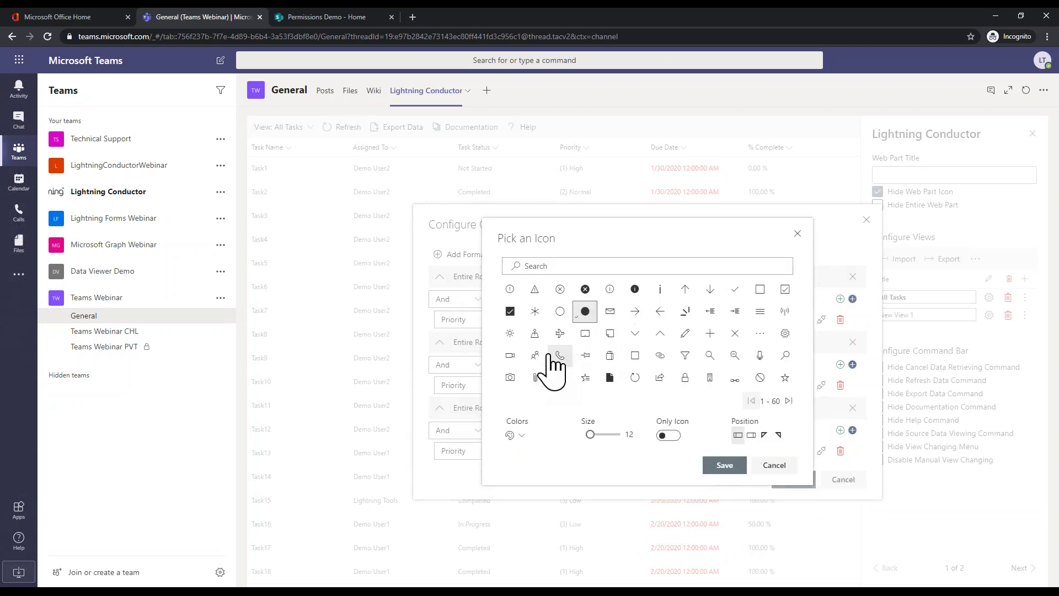
pyautogui.click(514, 436)
pyautogui.click(574, 454)
pyautogui.click(635, 325)
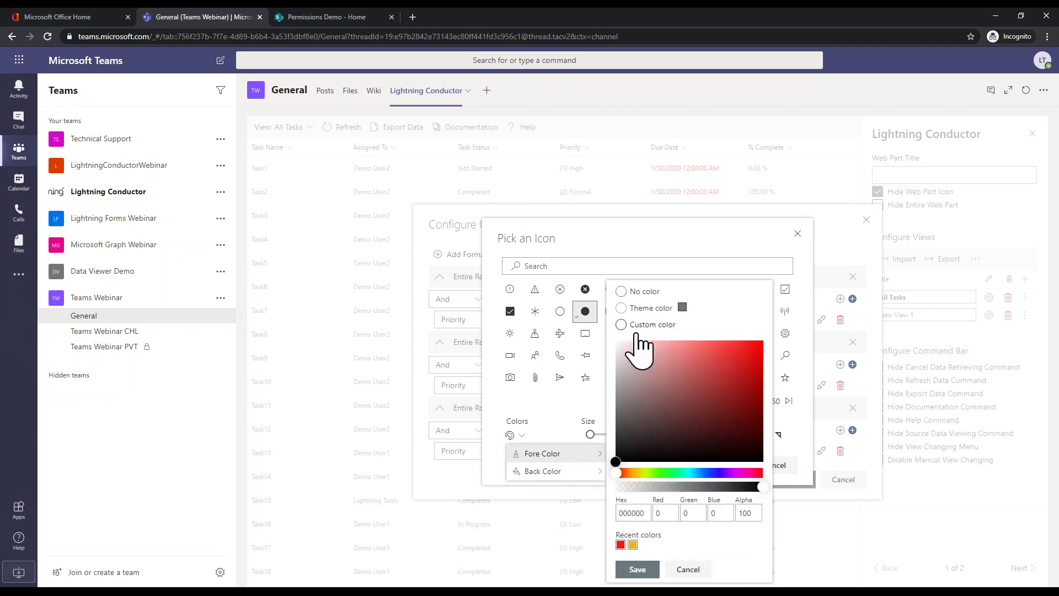
pyautogui.click(668, 472)
pyautogui.click(743, 357)
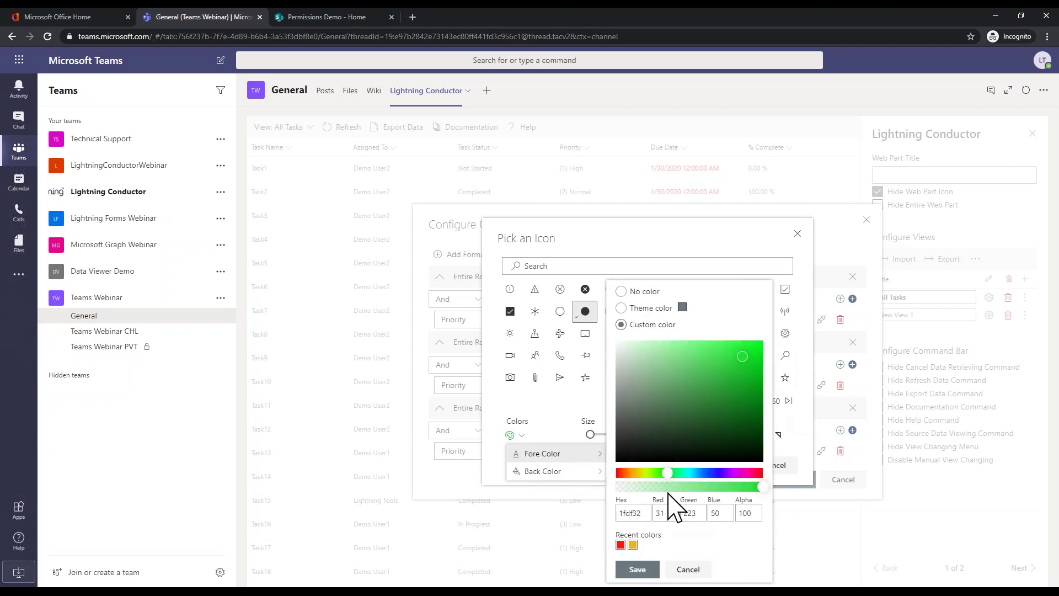
pyautogui.click(637, 569)
pyautogui.click(723, 465)
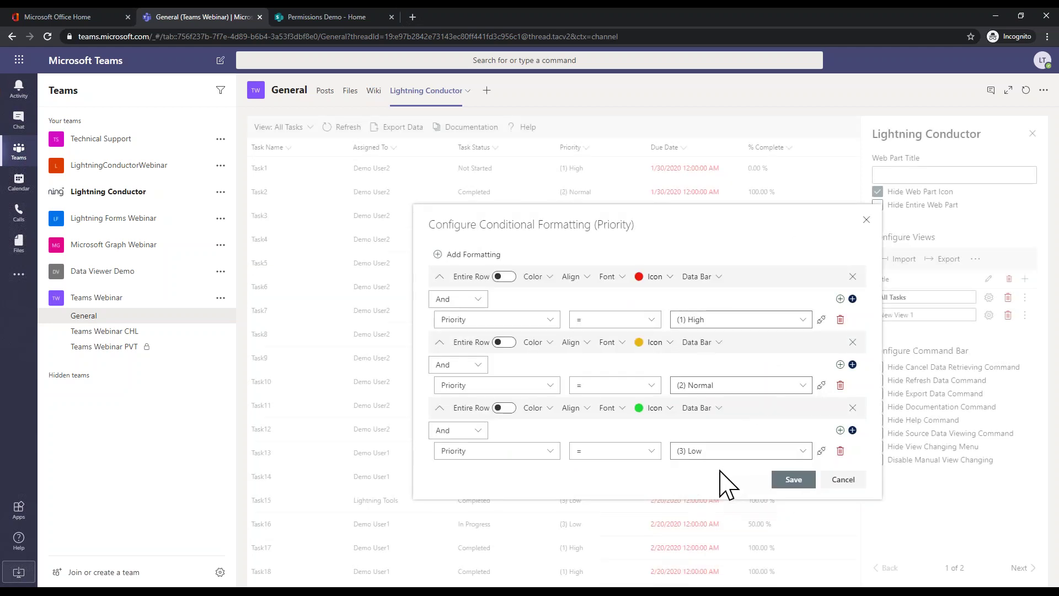
pyautogui.click(786, 479)
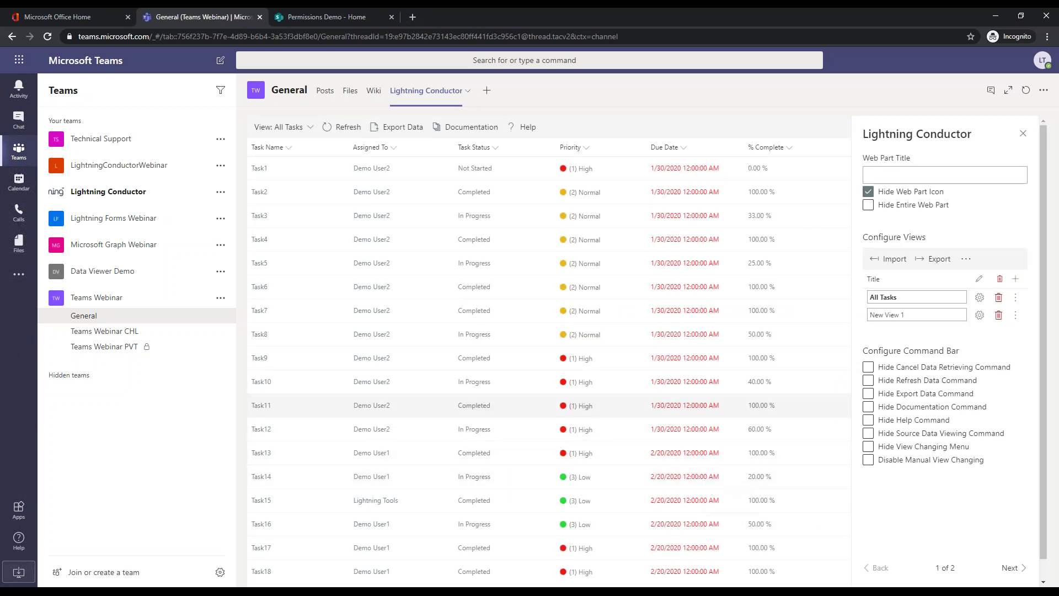
# Step: Open conditional formatting for the % Complete column and delete the rule's default condition
pyautogui.click(789, 148)
pyautogui.moveTo(790, 237)
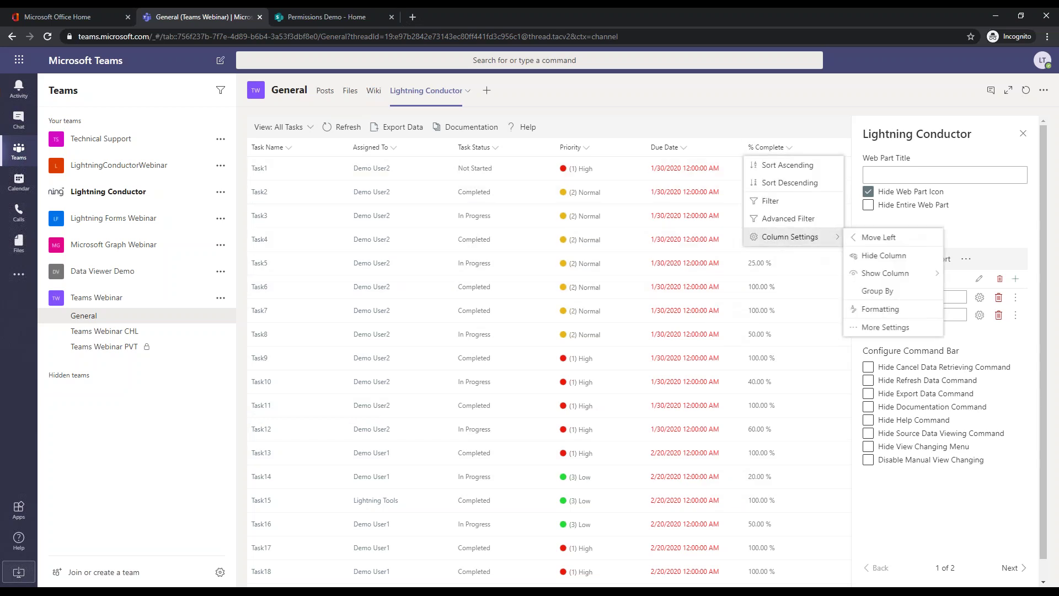
pyautogui.click(880, 310)
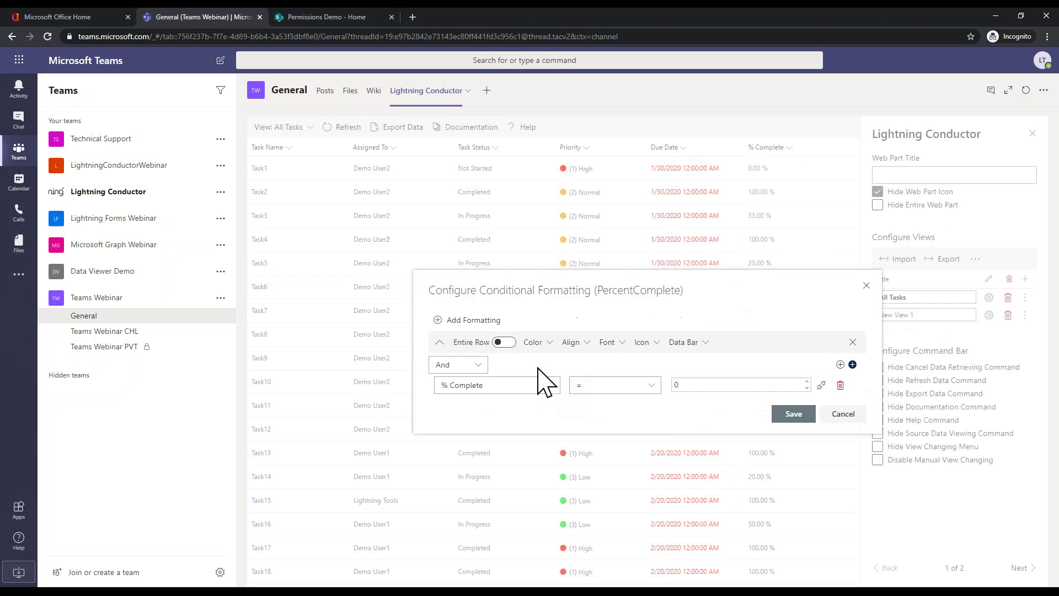
pyautogui.click(840, 386)
# Step: Give the % Complete rule a data bar with max value 1 and the value hidden, and save the formatting
pyautogui.click(718, 354)
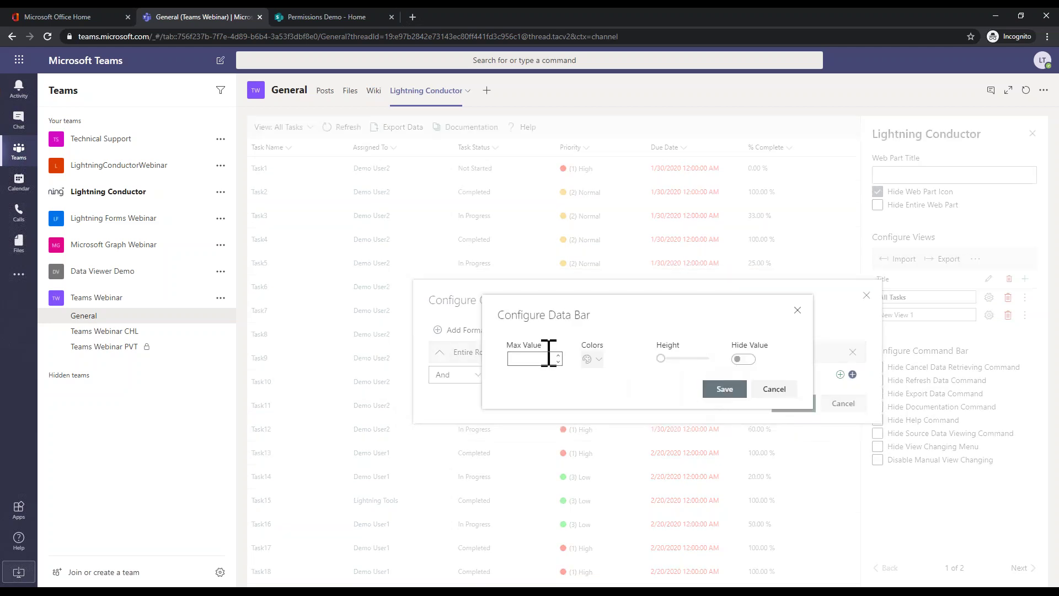
pyautogui.write('1')
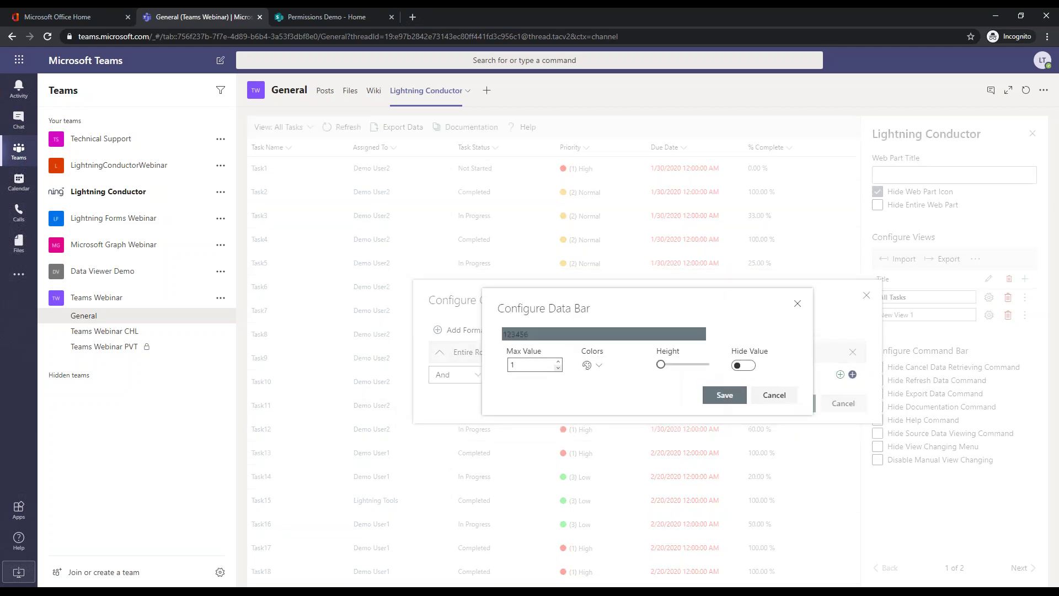
pyautogui.click(744, 365)
pyautogui.click(724, 396)
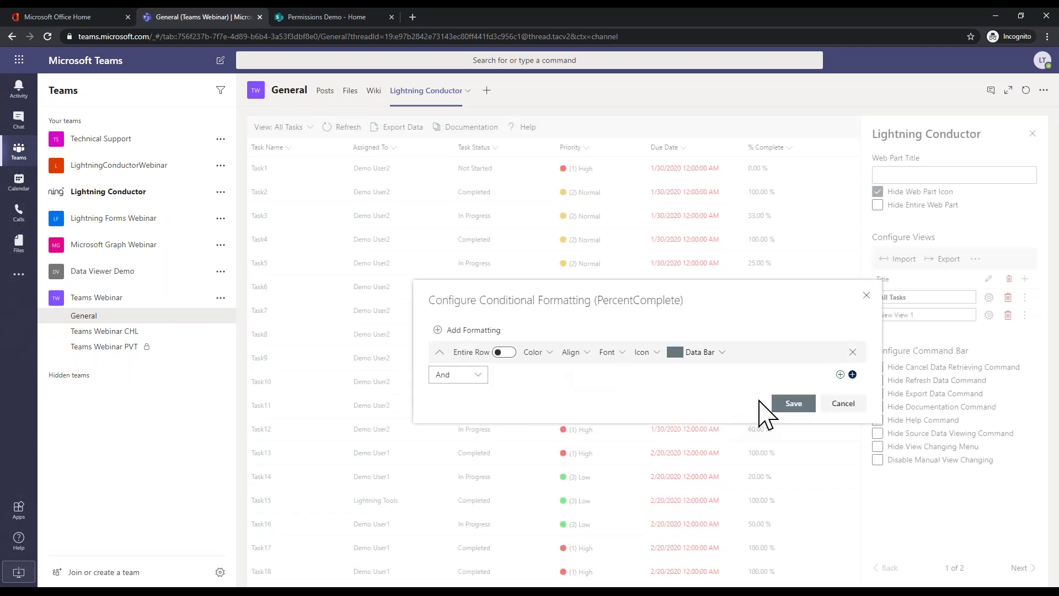
pyautogui.click(784, 407)
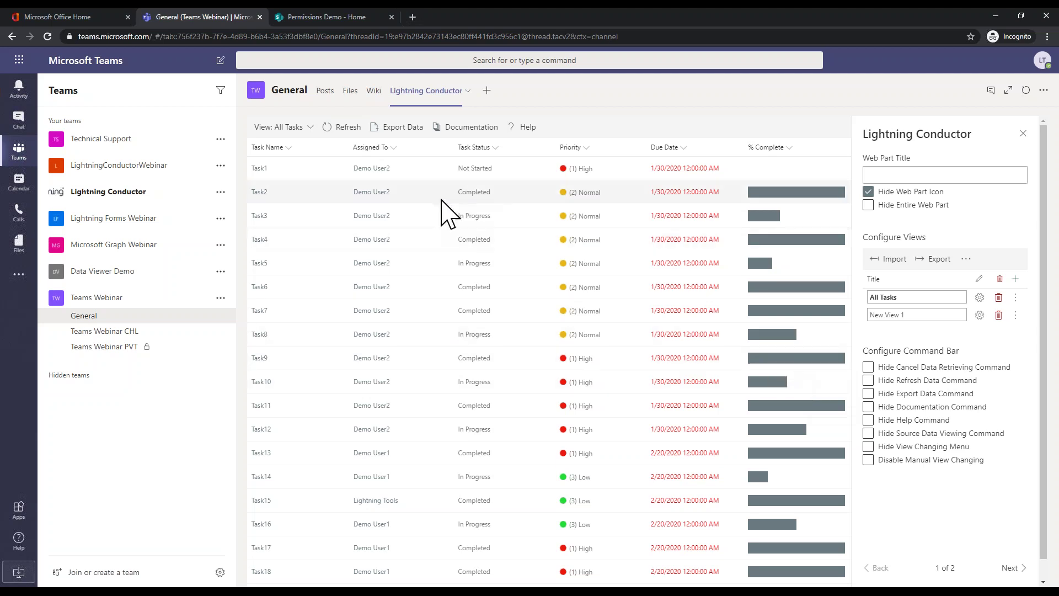
# Step: Group the task list by the Task Status column
pyautogui.click(497, 148)
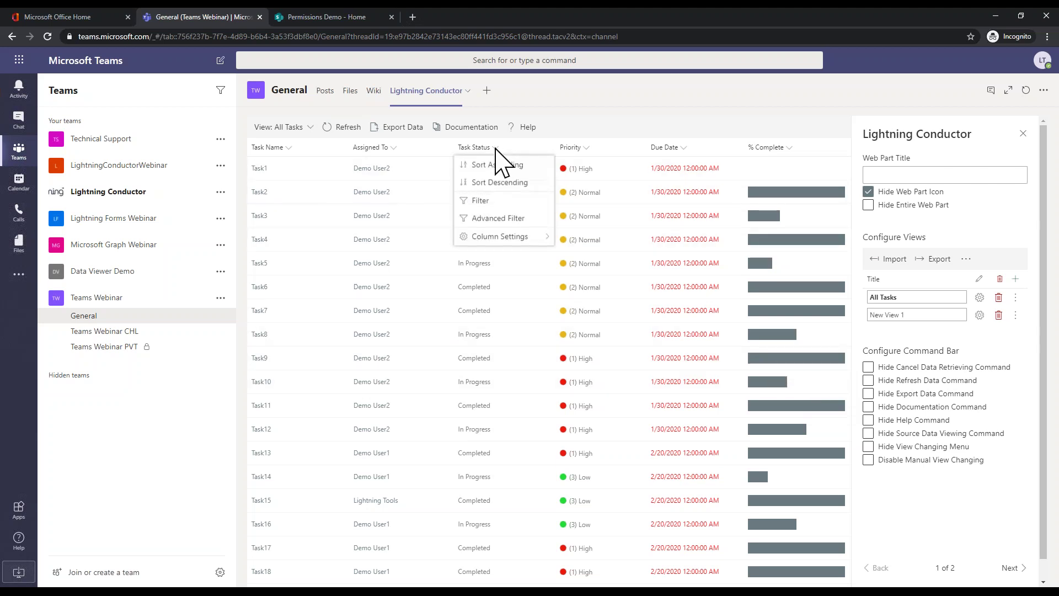
pyautogui.moveTo(518, 236)
pyautogui.click(603, 310)
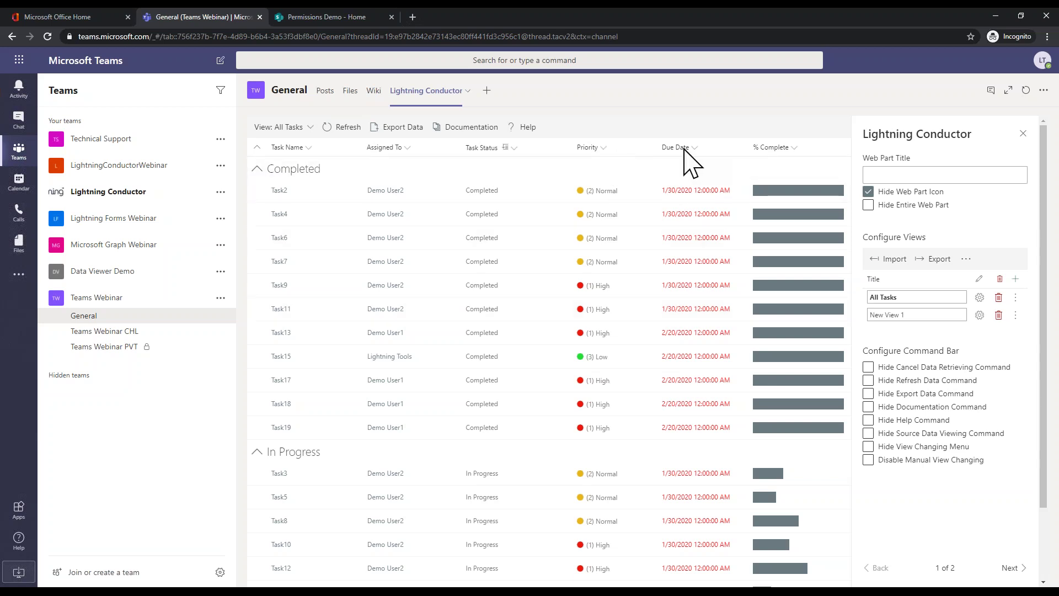
# Step: Show the Start Date column in the All Tasks view
pyautogui.click(695, 151)
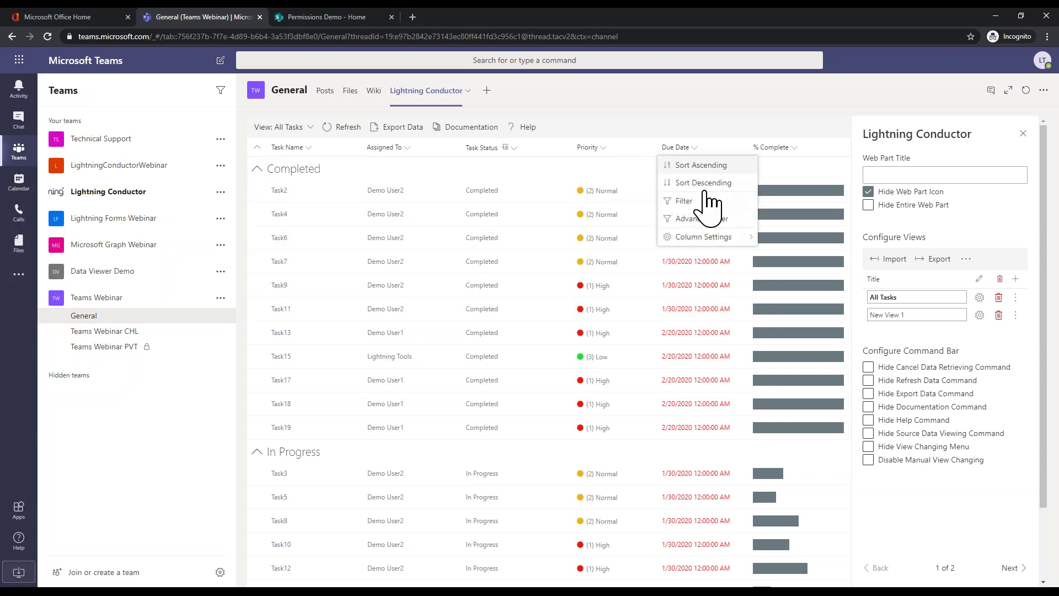
pyautogui.moveTo(714, 237)
pyautogui.moveTo(822, 293)
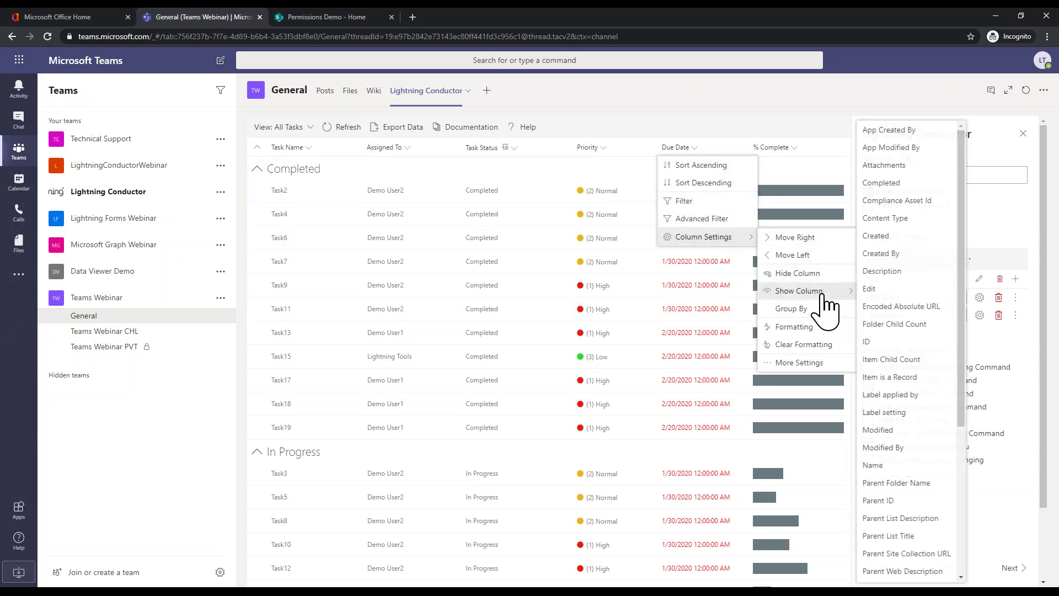
pyautogui.scroll(-4, 883, 521)
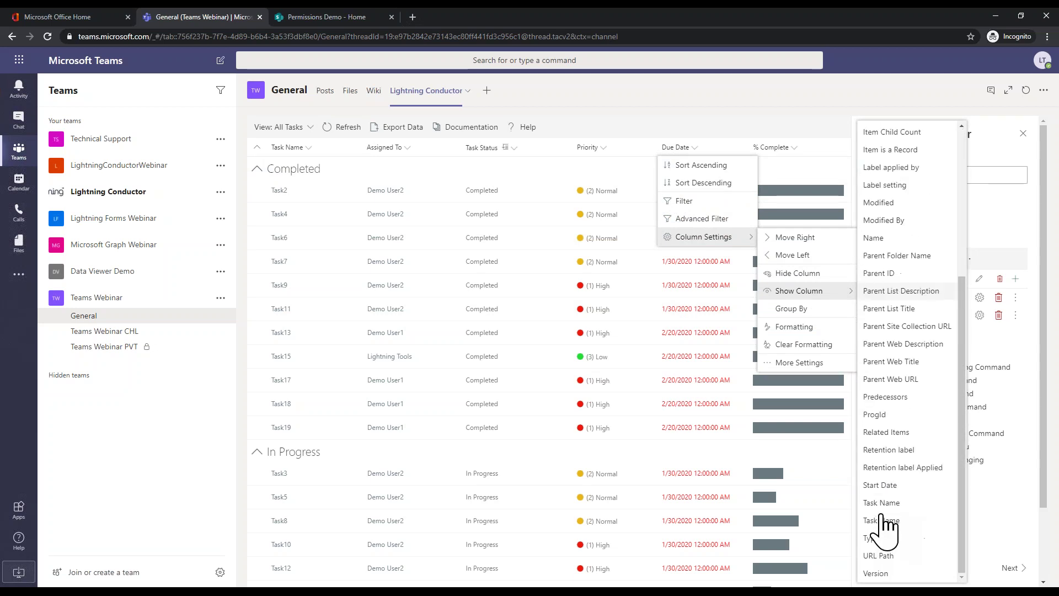
pyautogui.click(881, 485)
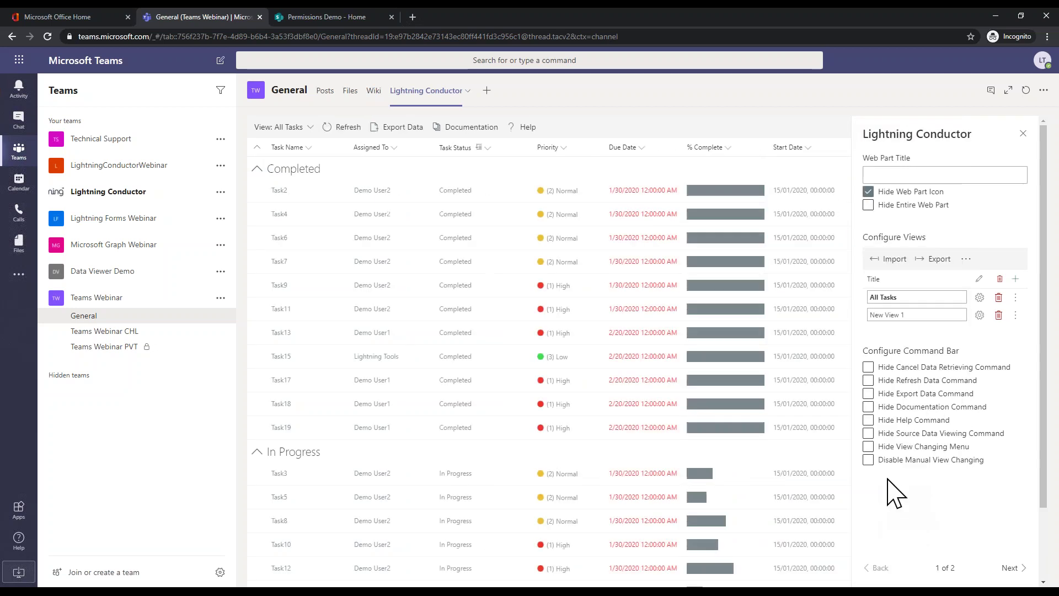
# Step: Move the Start Date column two places so that it sits between Priority and Due Date
pyautogui.click(809, 148)
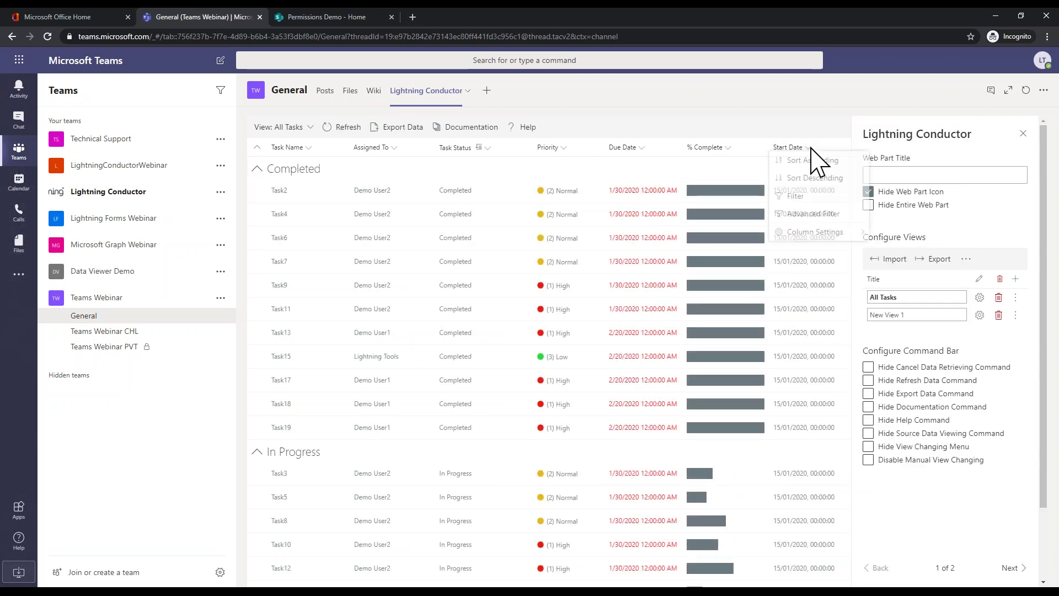
pyautogui.moveTo(837, 241)
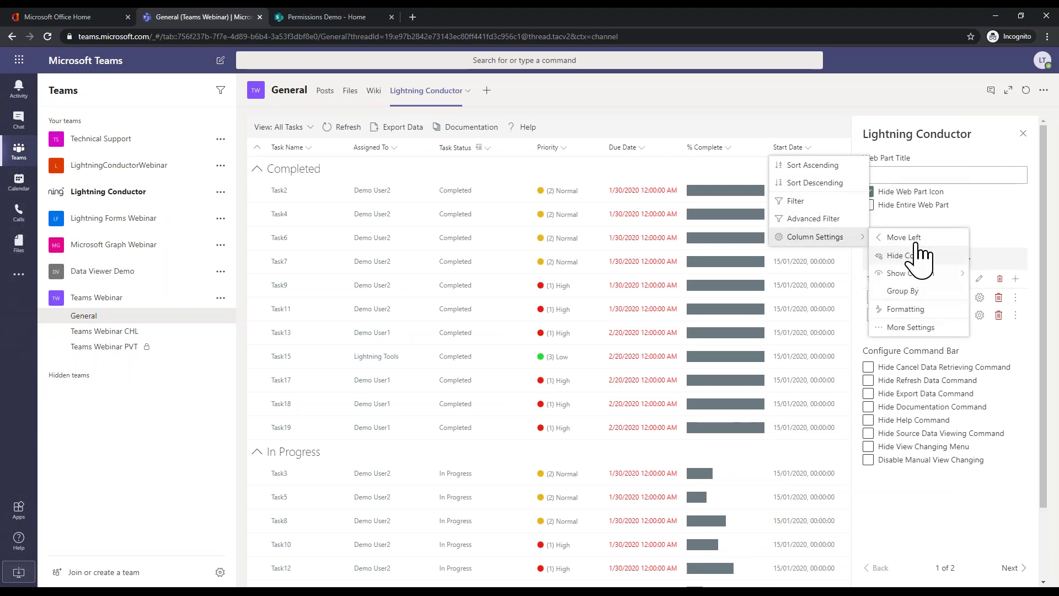
pyautogui.click(917, 242)
pyautogui.click(721, 148)
pyautogui.moveTo(739, 237)
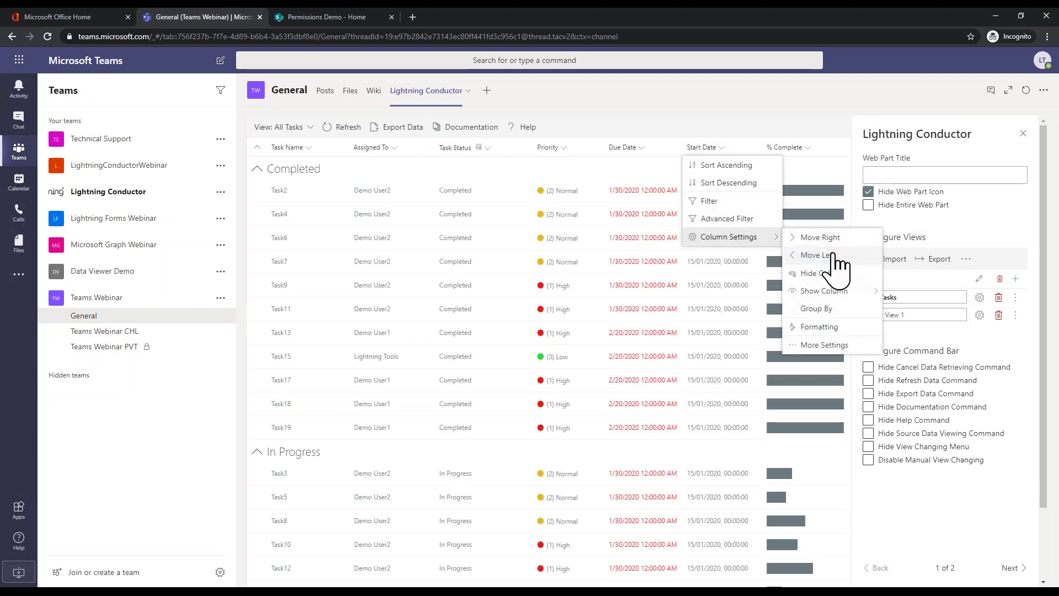
pyautogui.click(832, 255)
# Step: Set the Start Date column's display format to Short Date and save its settings
pyautogui.click(643, 148)
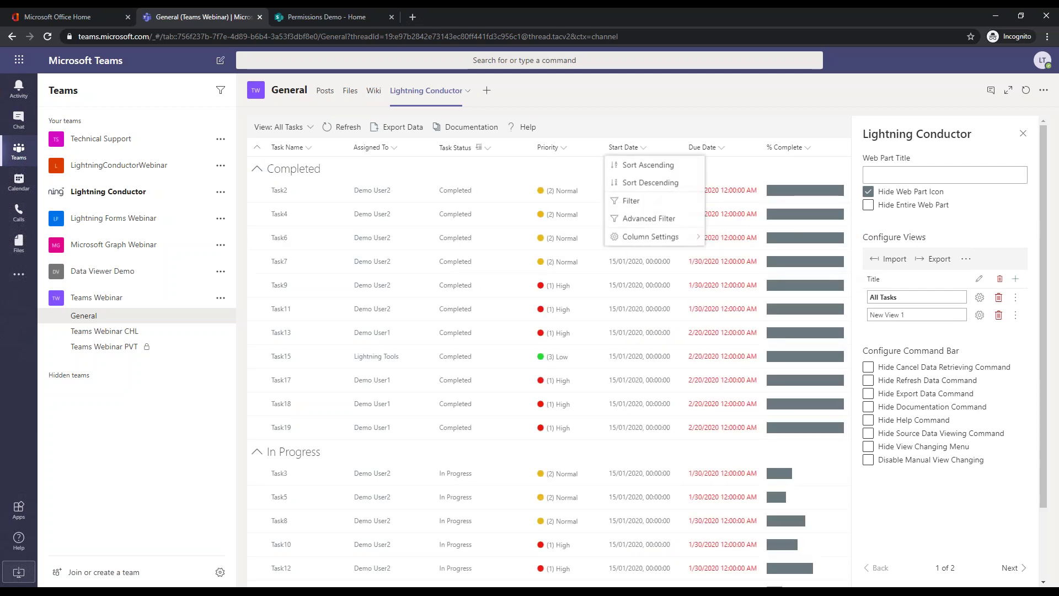
pyautogui.moveTo(680, 239)
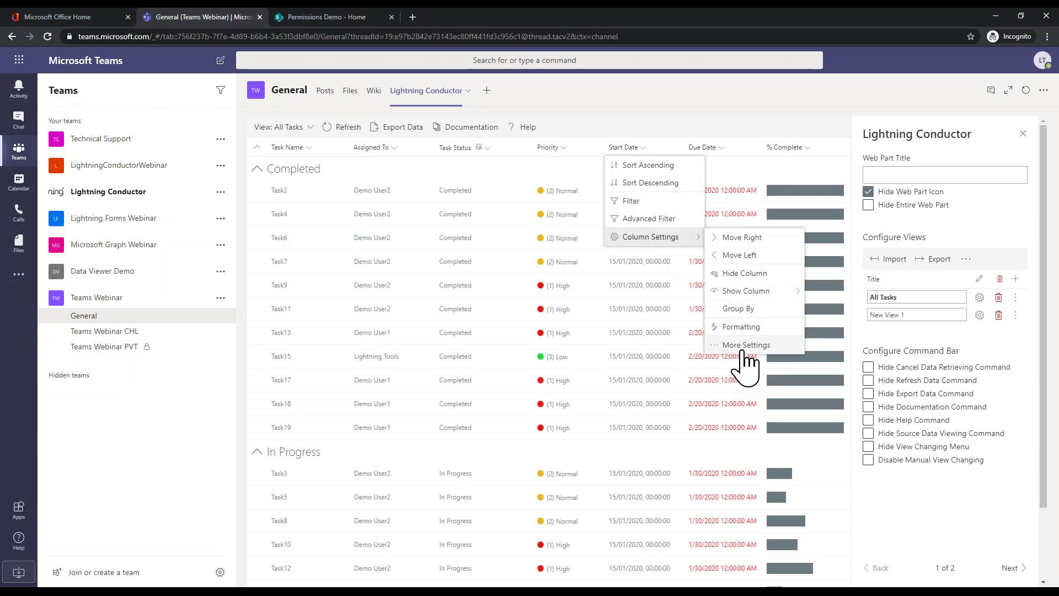
pyautogui.click(744, 346)
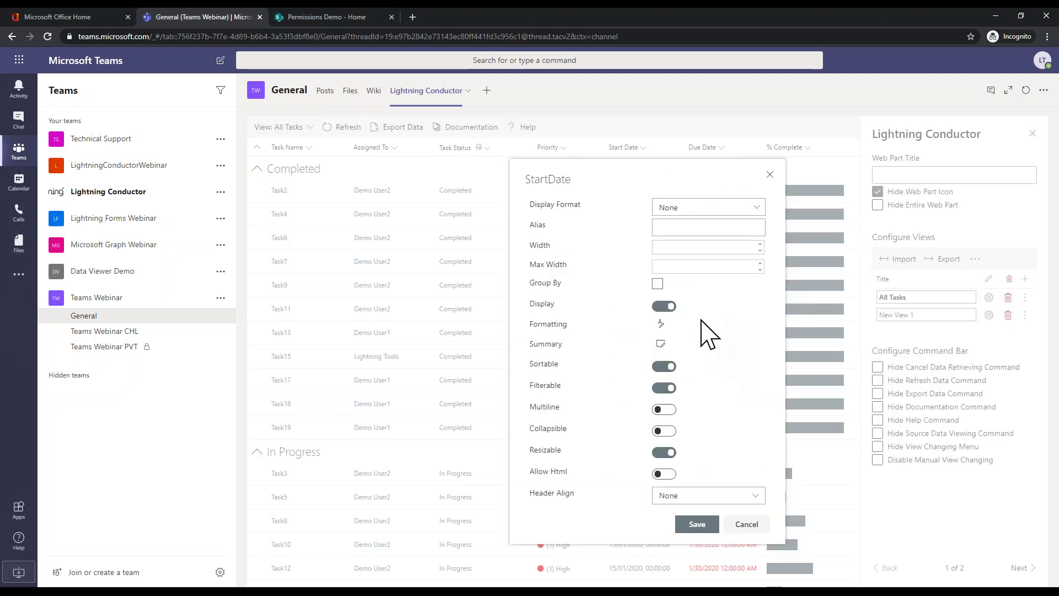
pyautogui.click(755, 208)
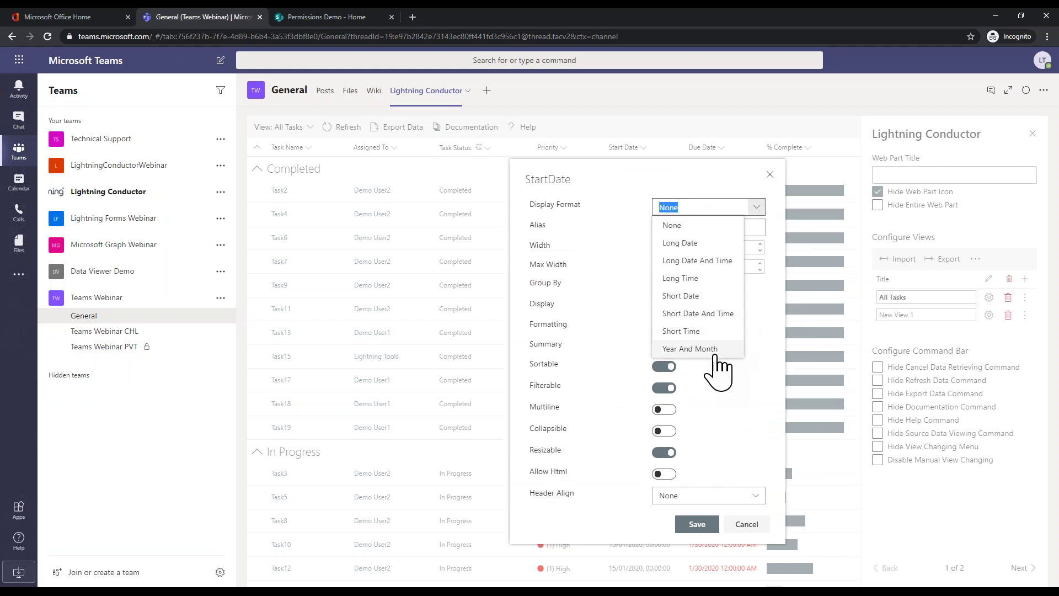
pyautogui.click(694, 296)
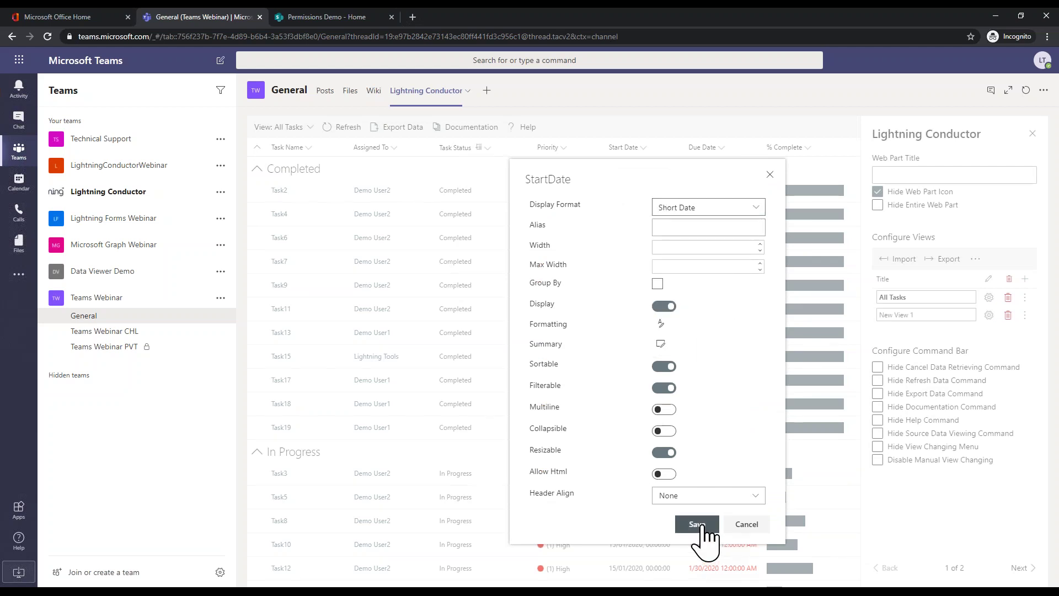
pyautogui.click(700, 526)
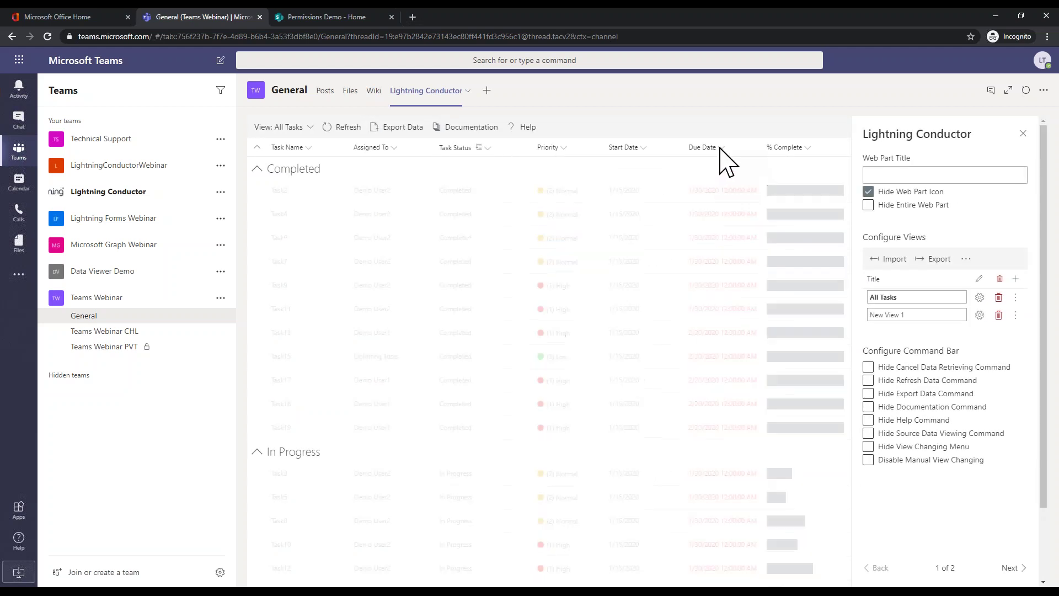
# Step: Change the Due Date column's display format to Short Date and save the column settings
pyautogui.click(719, 147)
pyautogui.moveTo(739, 243)
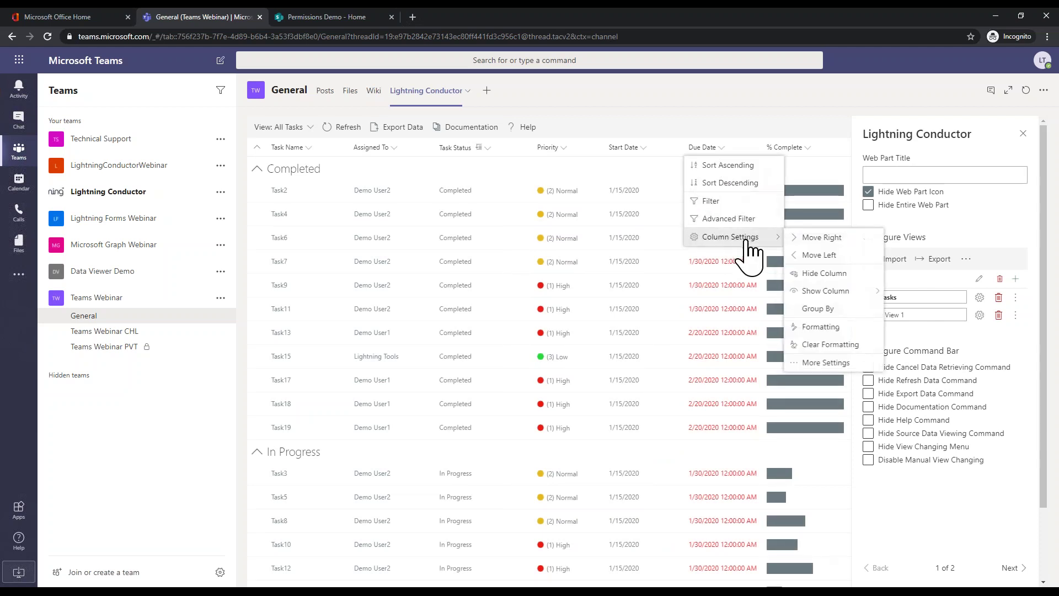
pyautogui.click(822, 361)
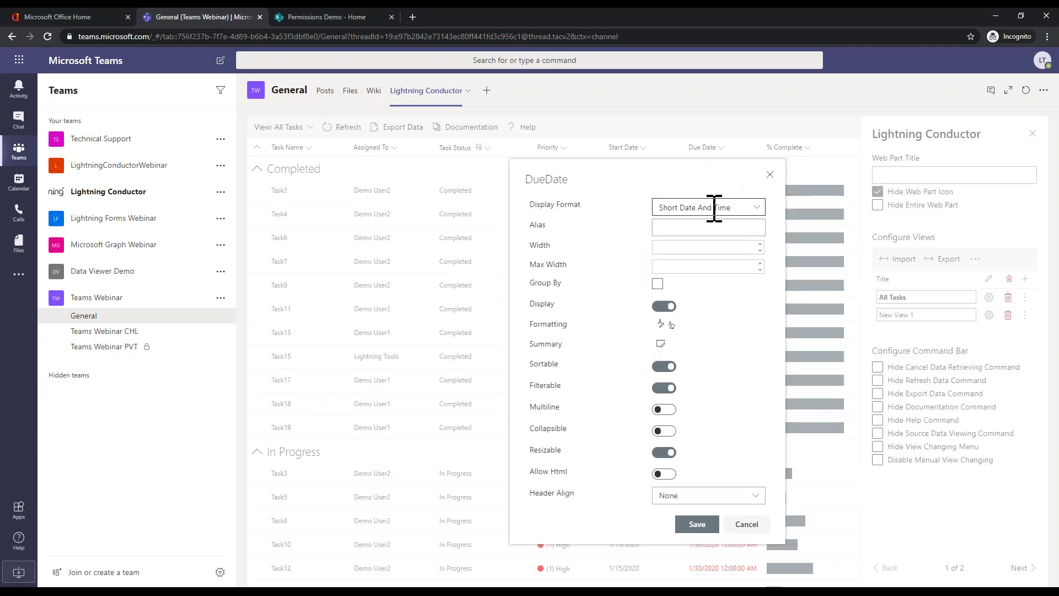
pyautogui.click(753, 208)
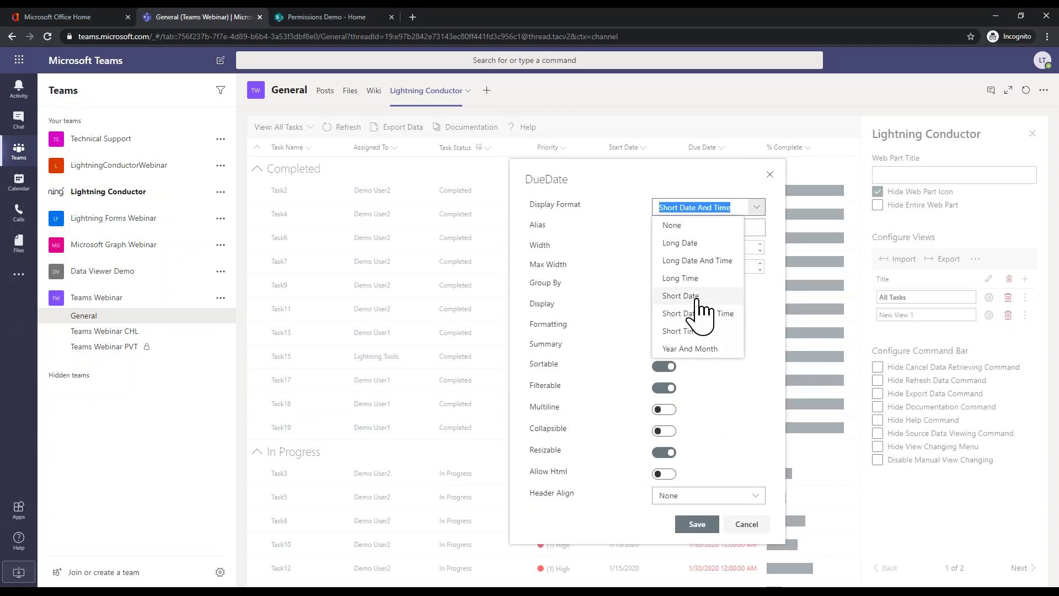
pyautogui.click(681, 297)
pyautogui.click(697, 524)
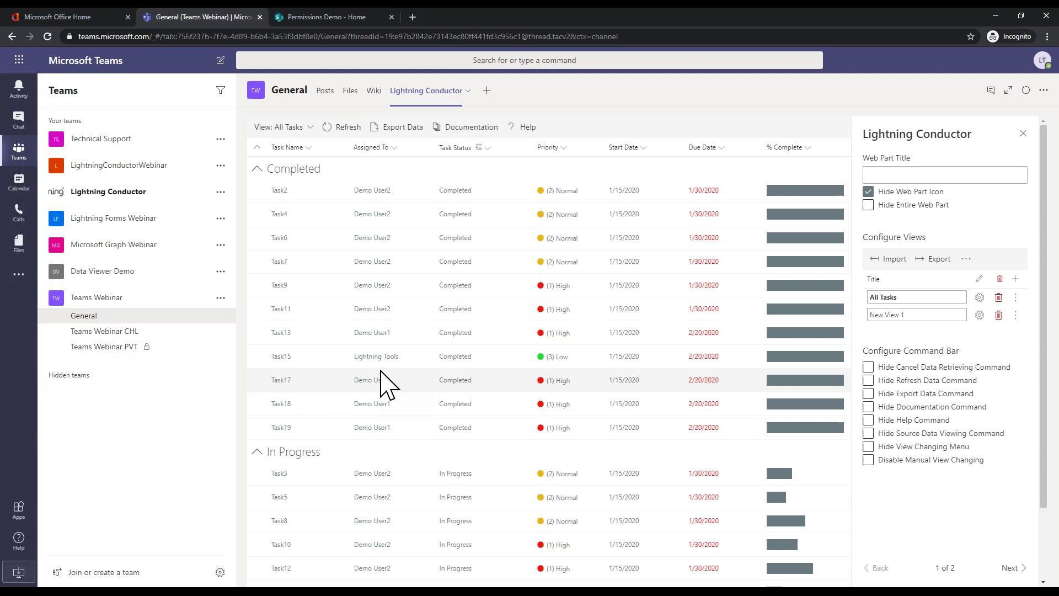
# Step: Start a conditional formatting rule for the Assigned To column and set its comparison operator to Like
pyautogui.click(397, 148)
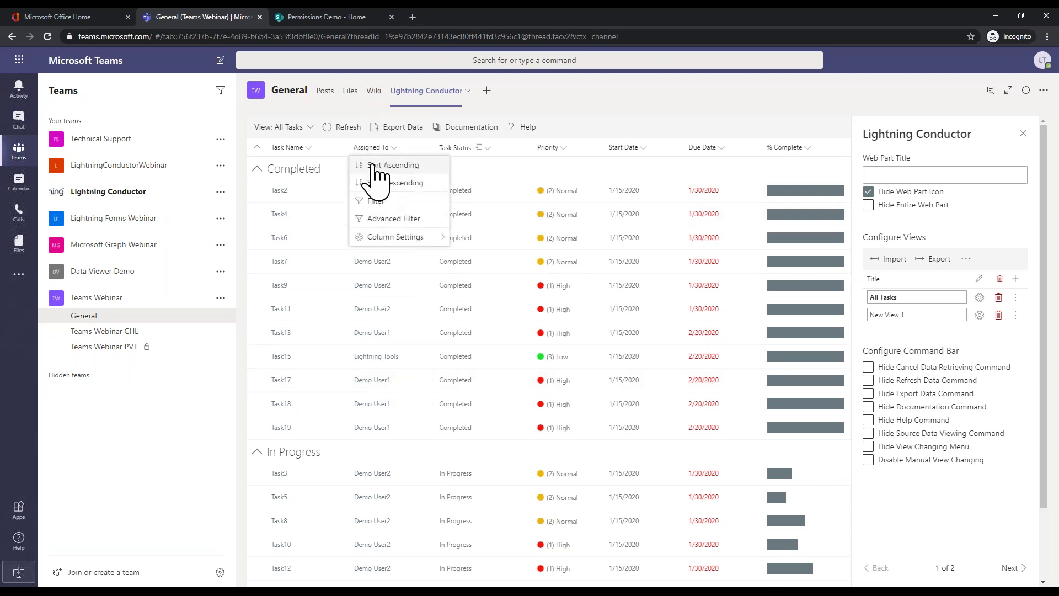
pyautogui.moveTo(388, 239)
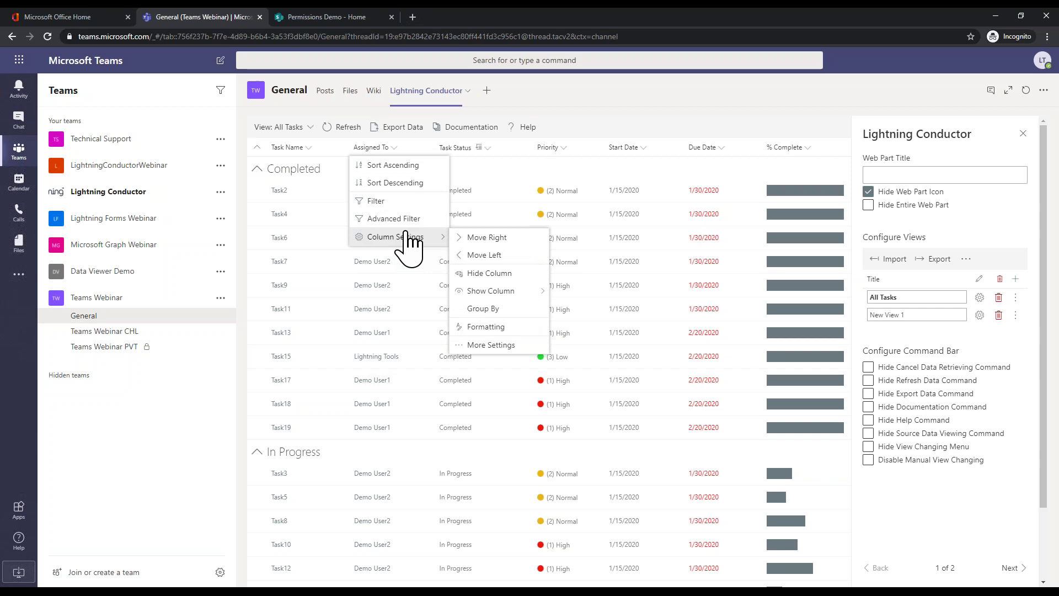
pyautogui.click(493, 328)
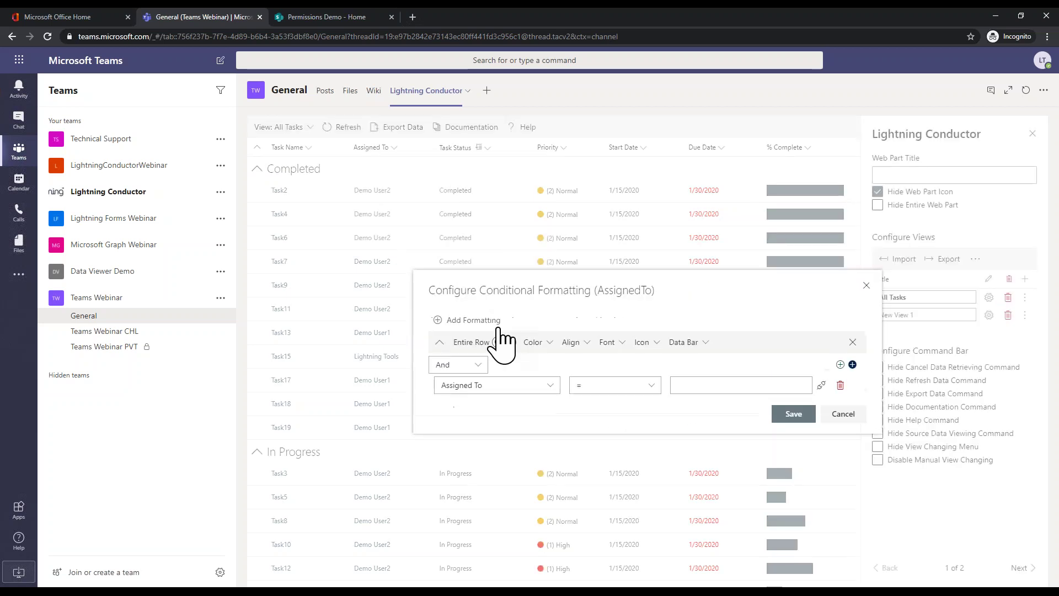
pyautogui.click(651, 386)
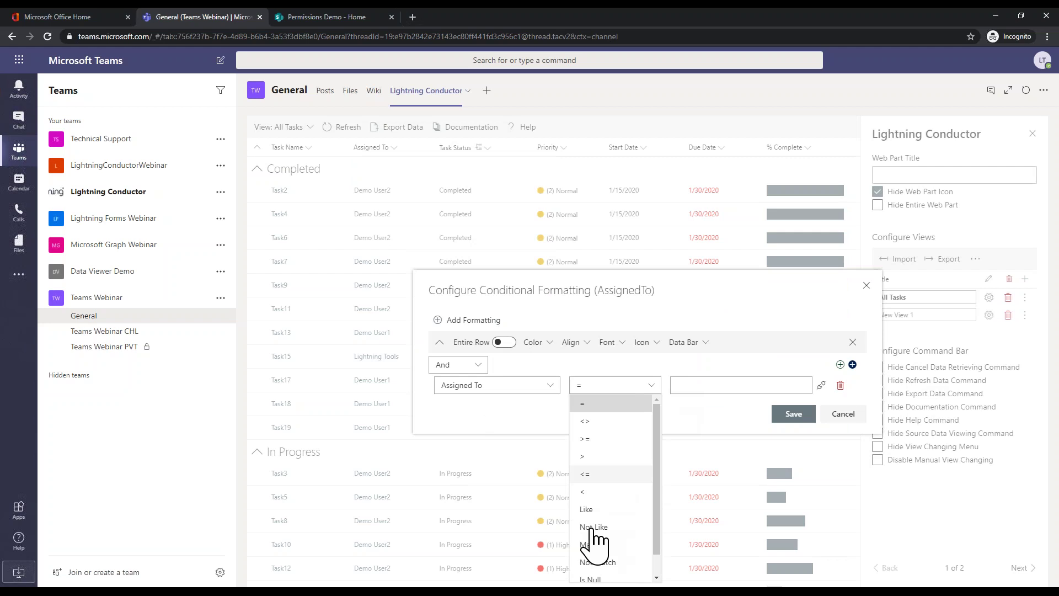
pyautogui.click(587, 511)
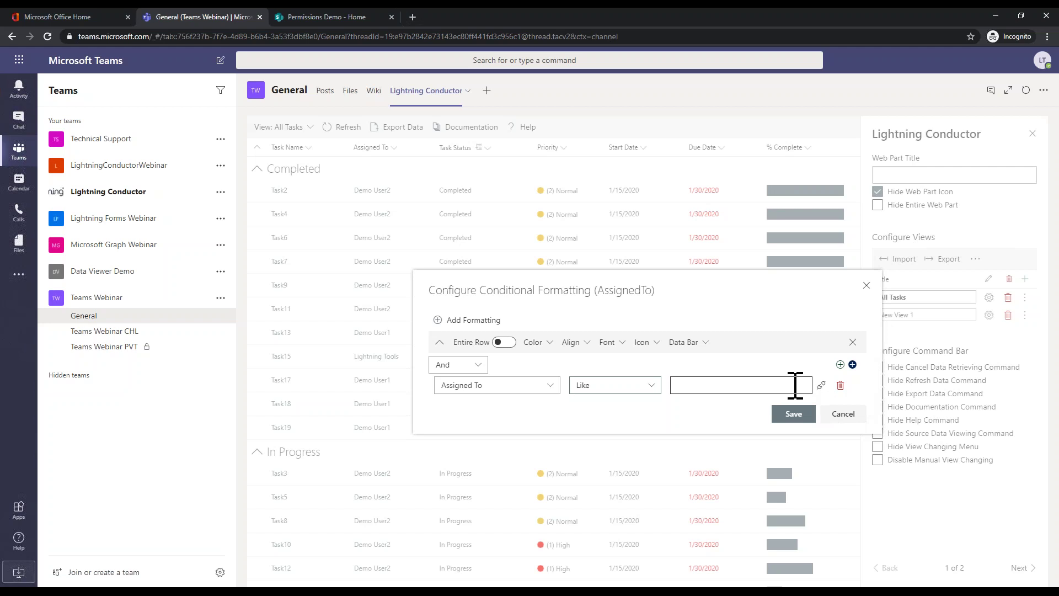
# Step: Connect the rule's comparison value to a data source, choosing Page environment
pyautogui.click(773, 384)
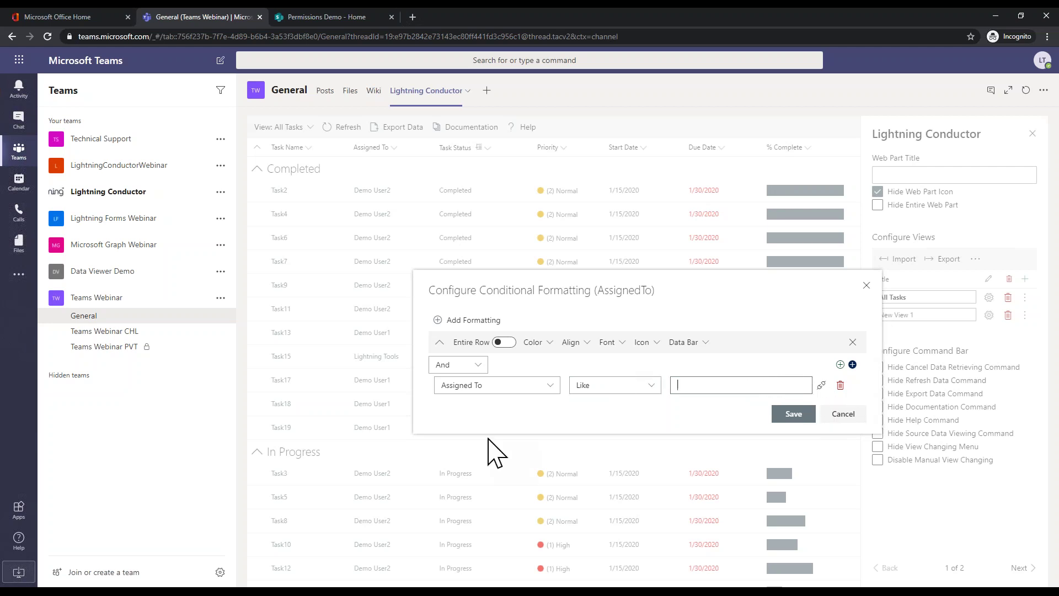
pyautogui.click(822, 386)
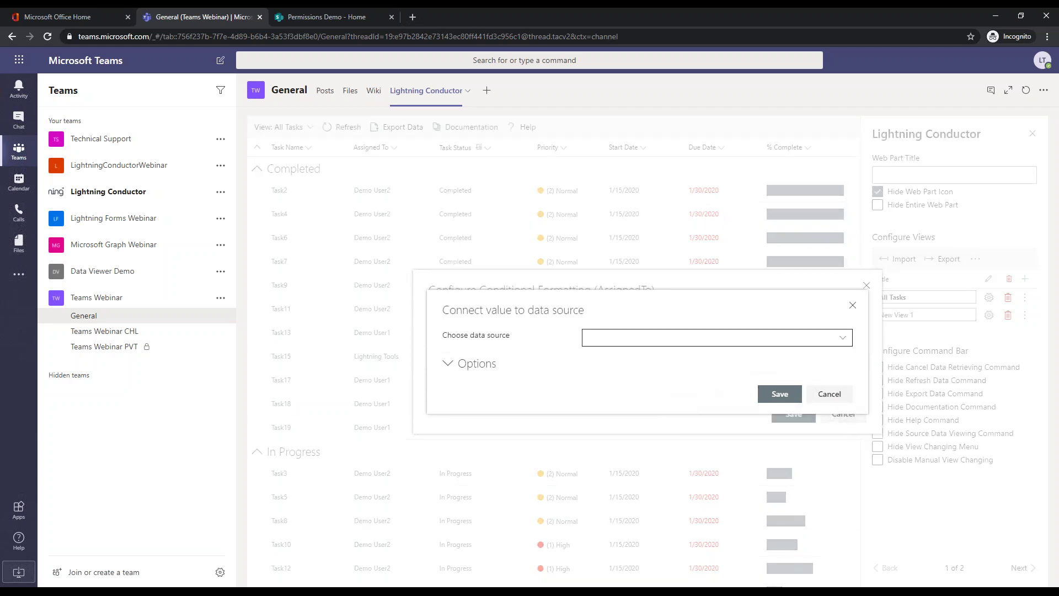
pyautogui.click(728, 339)
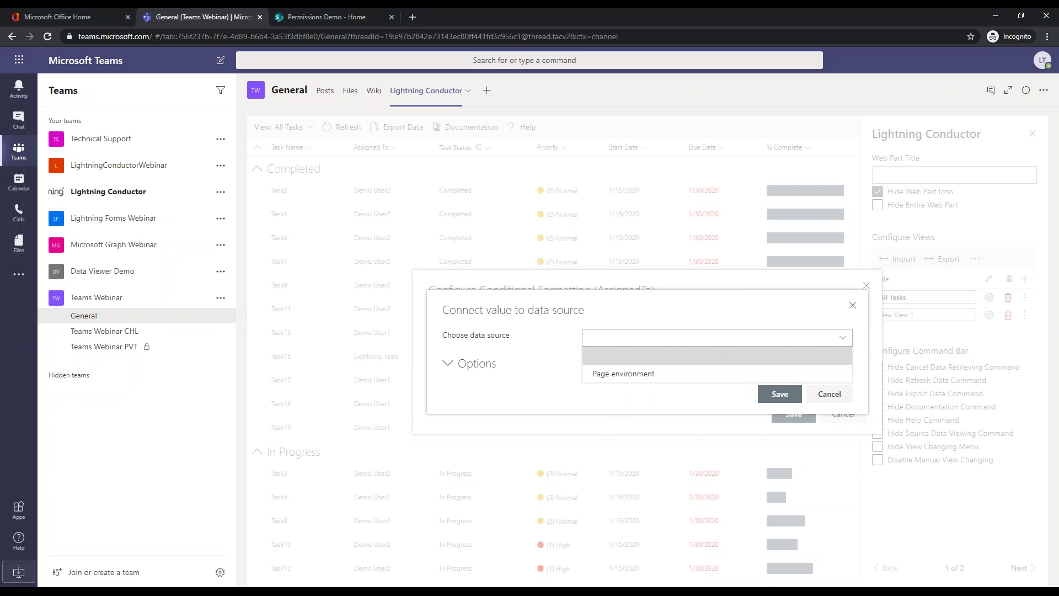
pyautogui.click(729, 375)
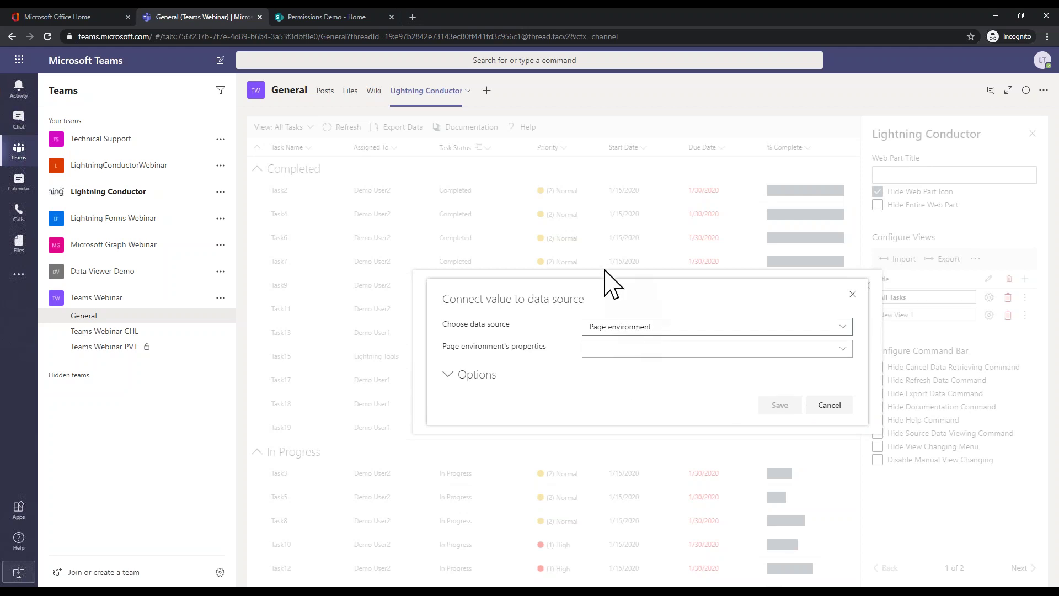
pyautogui.click(840, 353)
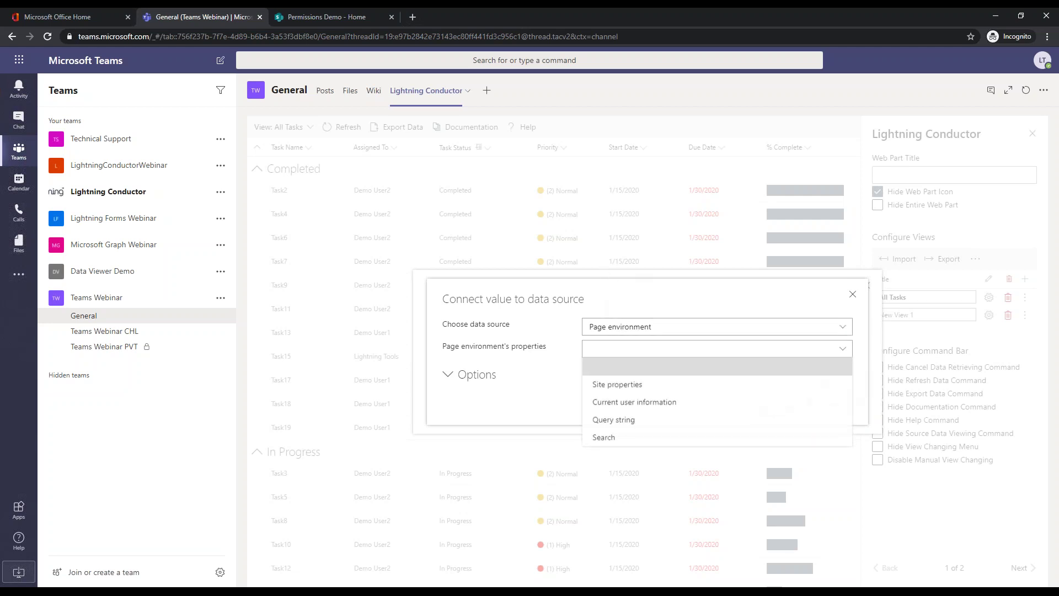
pyautogui.click(647, 385)
pyautogui.click(662, 360)
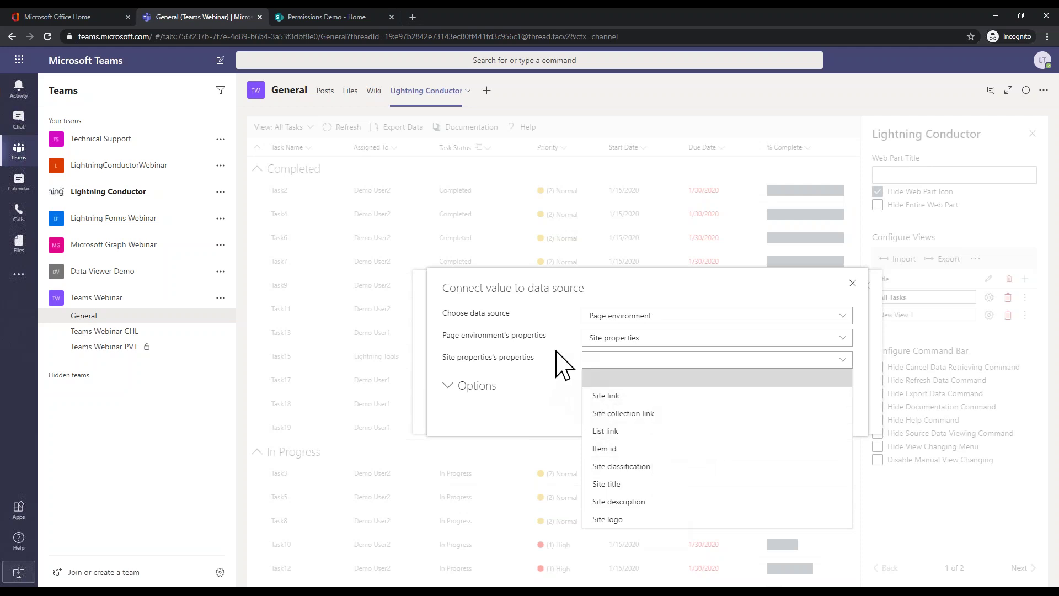
pyautogui.click(668, 291)
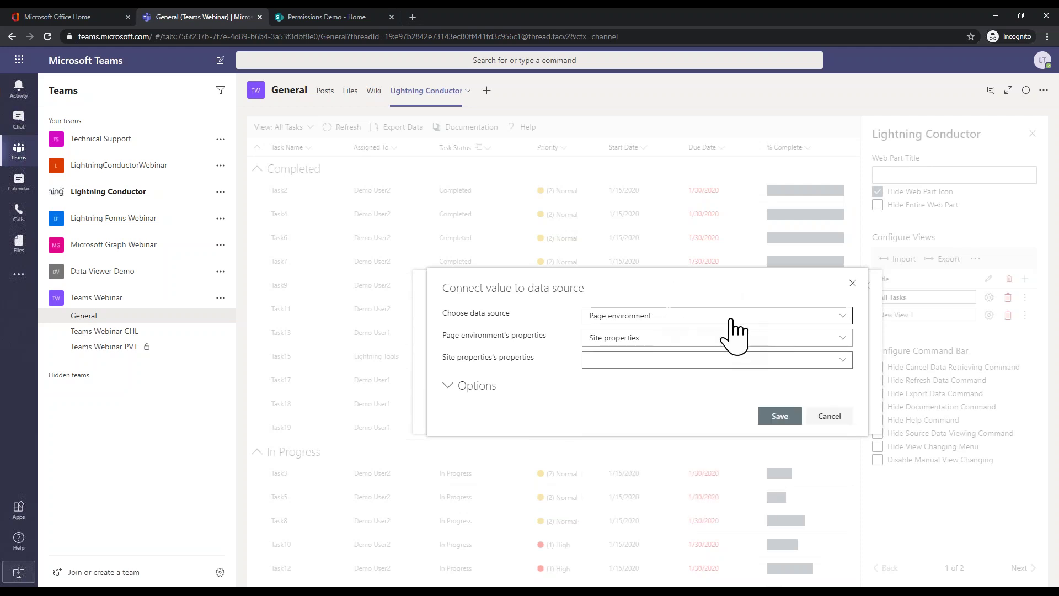
# Step: Set the page environment property to Current user information with User name, and save the value connection
pyautogui.click(838, 339)
pyautogui.click(725, 390)
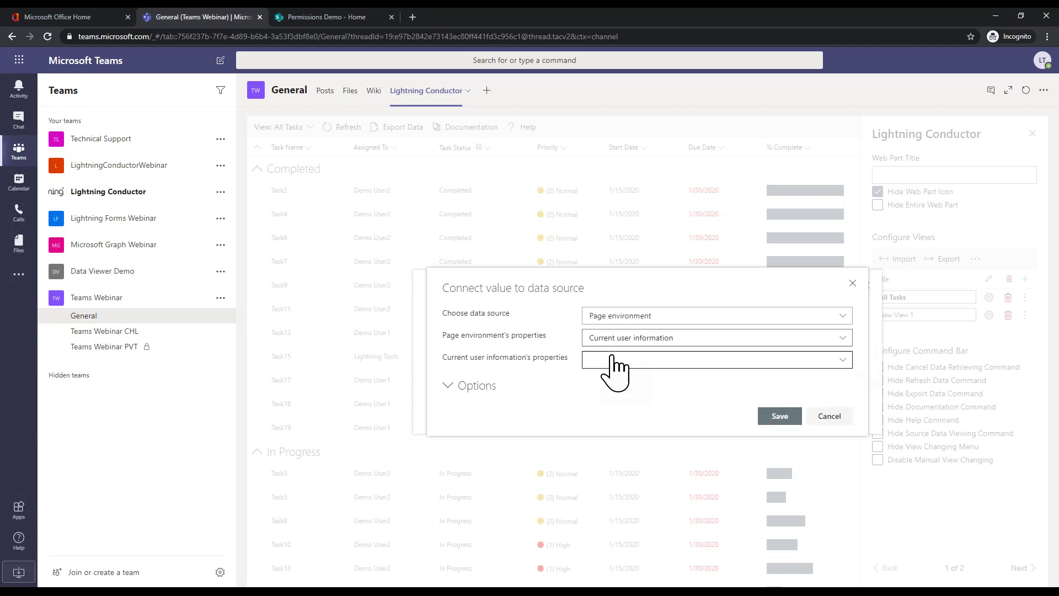
pyautogui.click(841, 360)
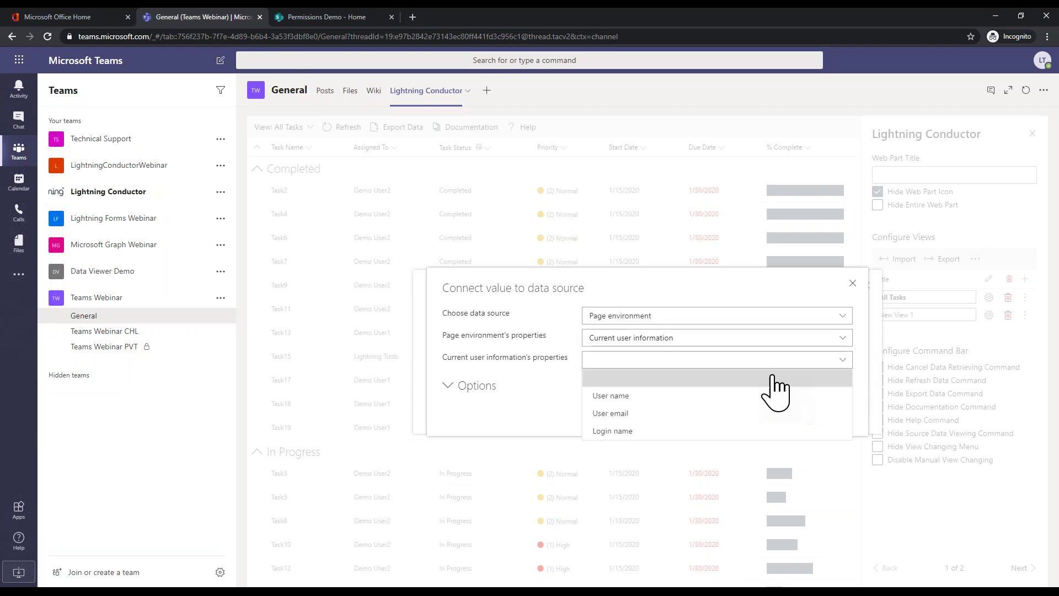
pyautogui.click(639, 395)
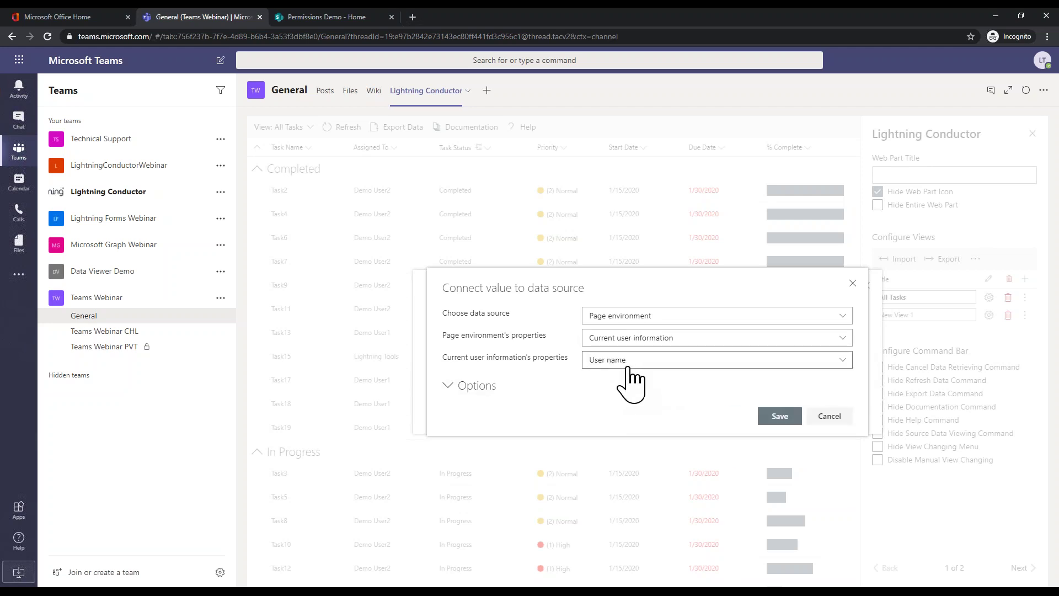
pyautogui.click(780, 416)
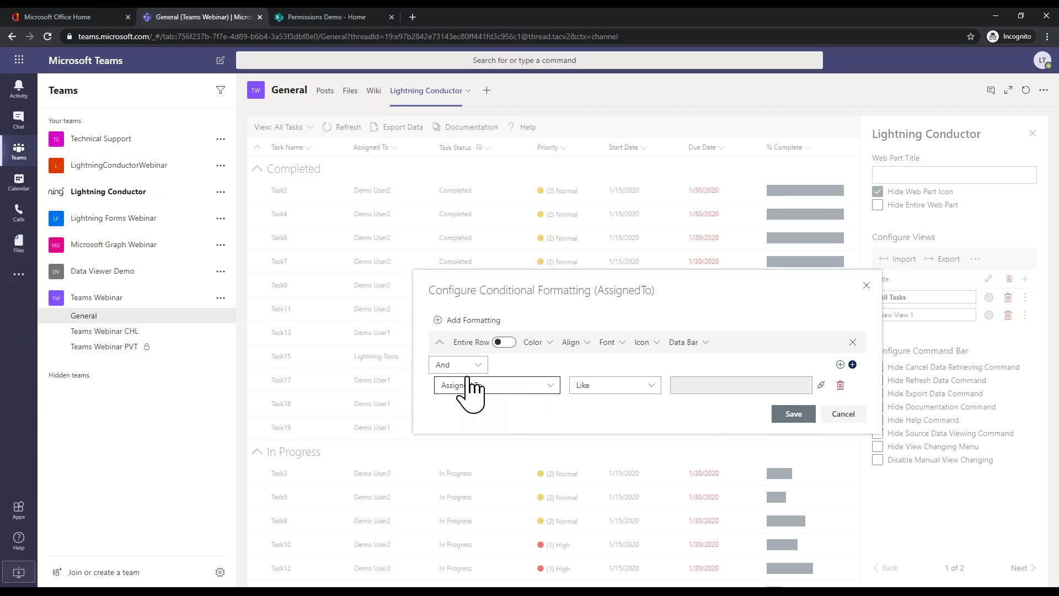
# Step: Give the Assigned To rule a filled circle icon with the theme color as fore color, and save the formatting
pyautogui.click(641, 342)
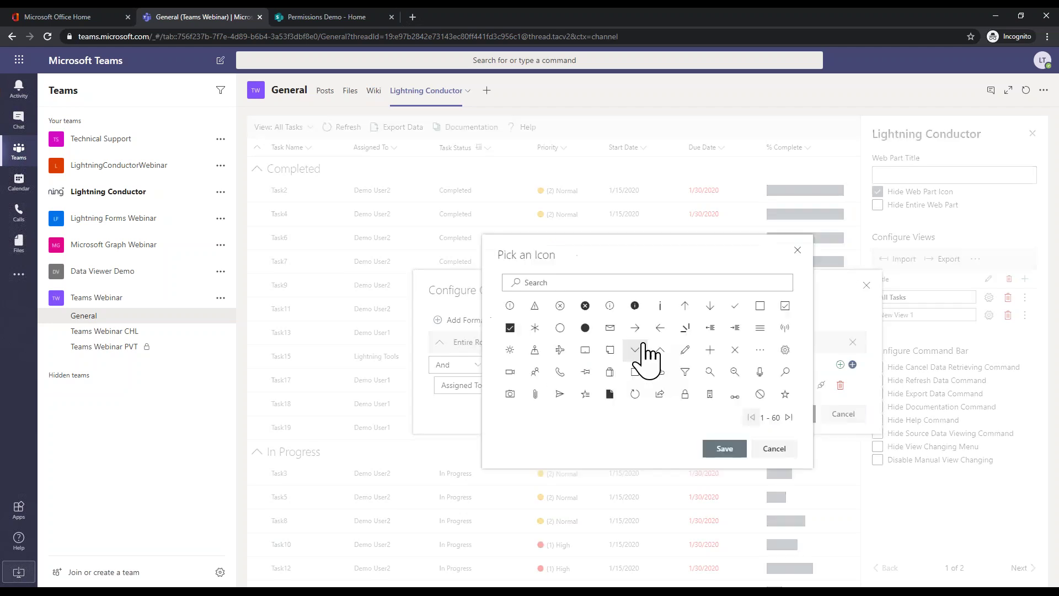
pyautogui.click(588, 329)
pyautogui.click(519, 440)
pyautogui.moveTo(521, 451)
pyautogui.click(648, 314)
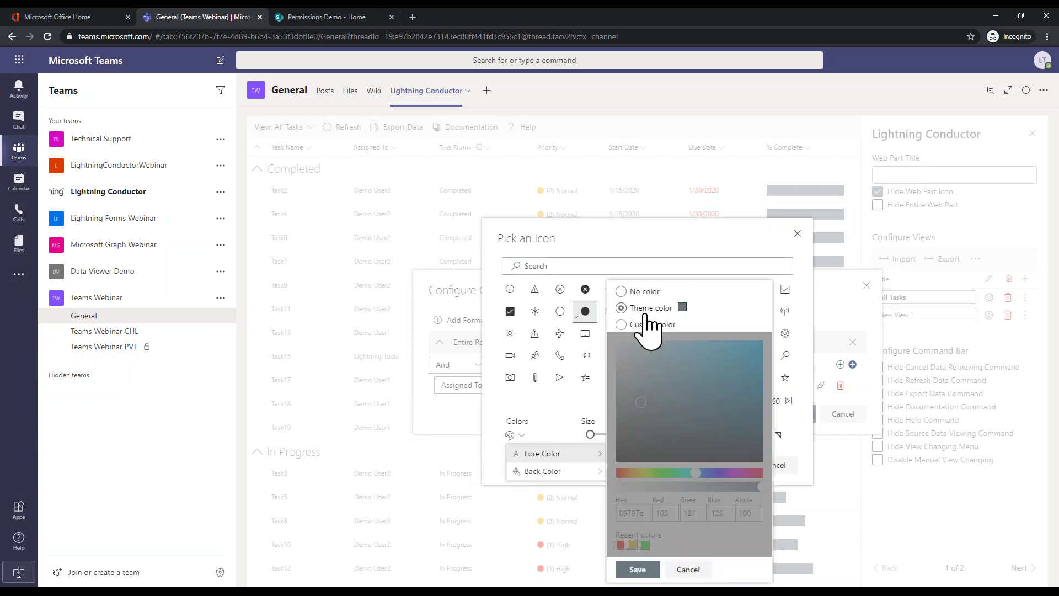
pyautogui.click(638, 569)
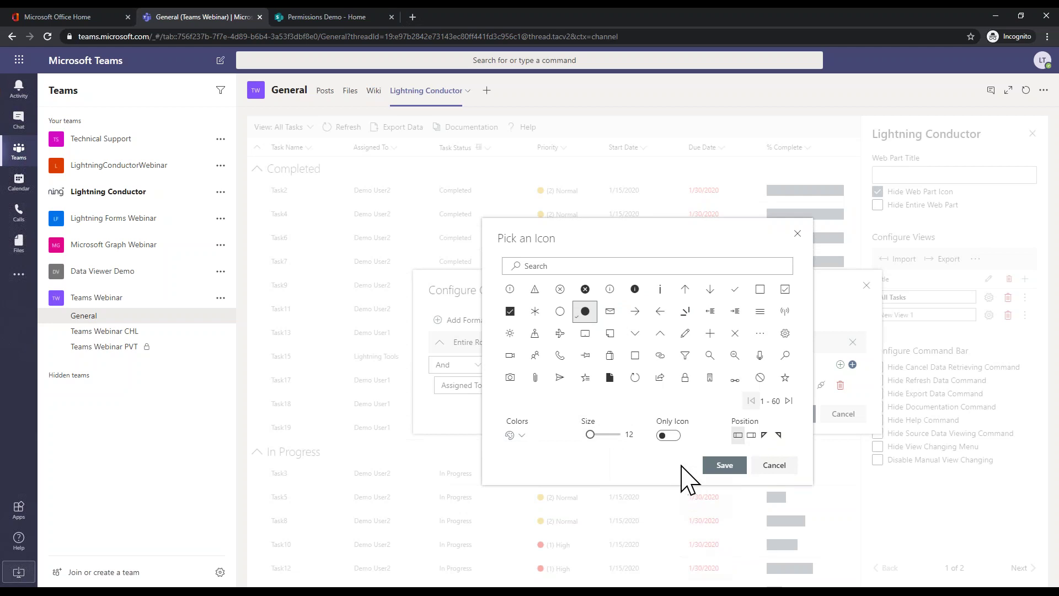
pyautogui.click(723, 467)
pyautogui.click(794, 415)
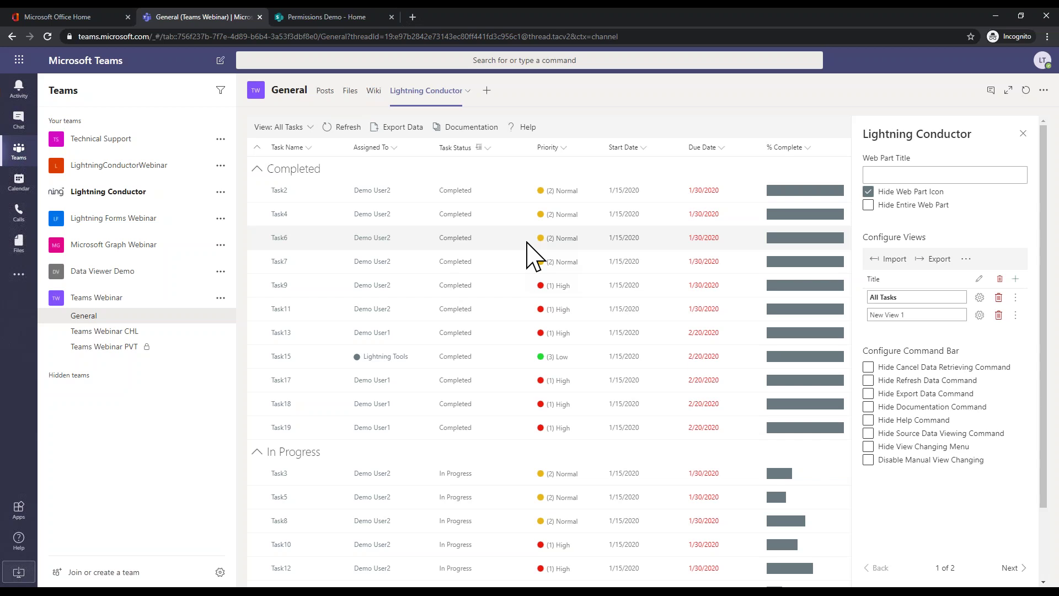
# Step: Rename the New View 1 view as Planner Tasks
pyautogui.click(942, 314)
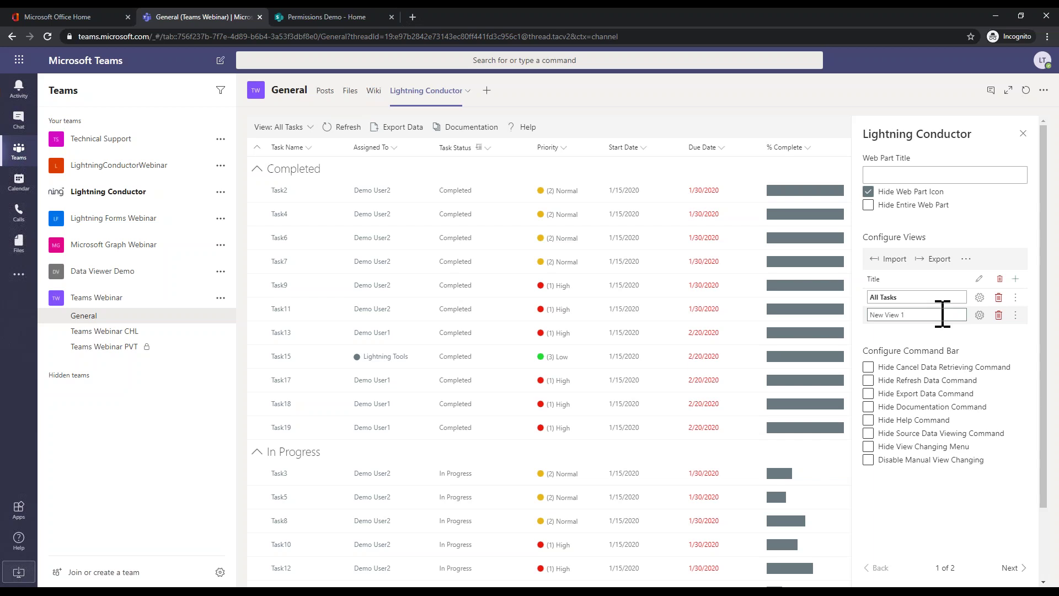
pyautogui.press('BackSpace')
pyautogui.press('BackSpace')
pyautogui.press('BackSpace')
pyautogui.press('BackSpace')
pyautogui.press('BackSpace')
pyautogui.press('BackSpace')
pyautogui.press('BackSpace')
pyautogui.write('Planner Tasks')
pyautogui.click(991, 345)
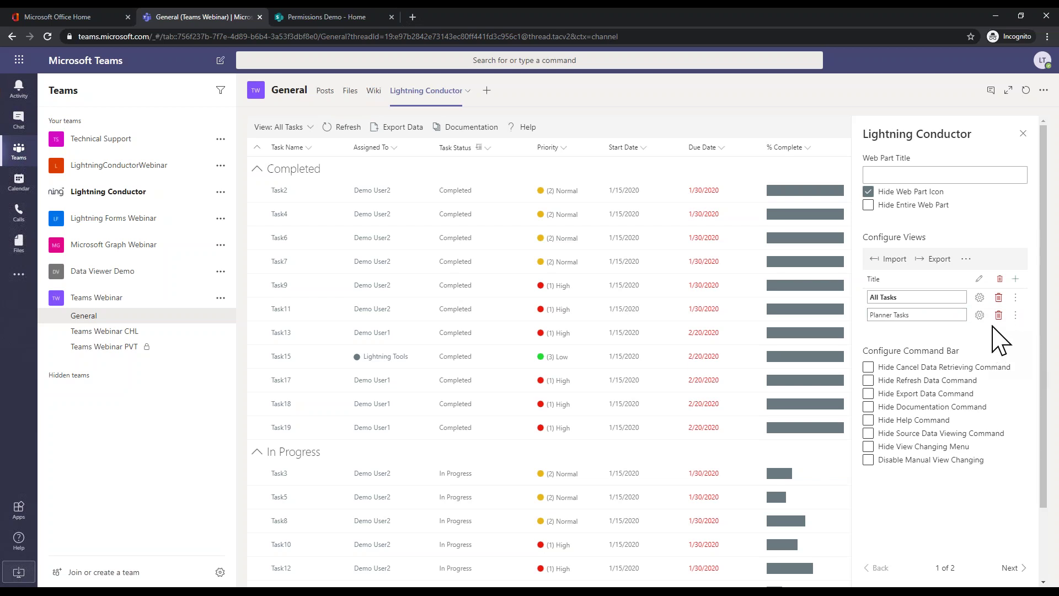
# Step: In the advanced configuration of the Planner Tasks view, choose the Graph Rollup Engine Provider and the Grid View Display Provider
pyautogui.click(980, 315)
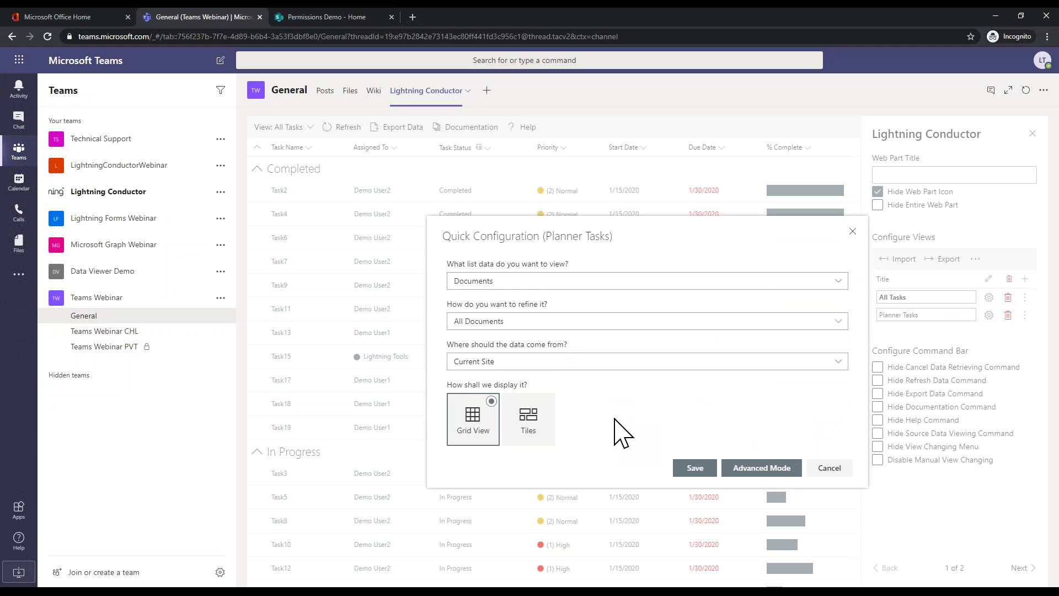
pyautogui.click(764, 468)
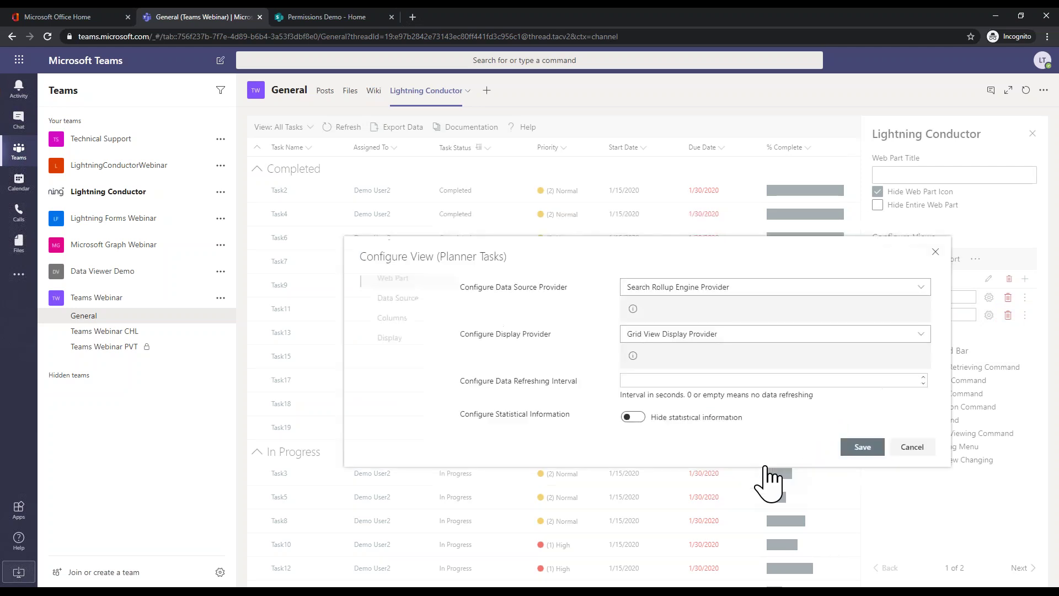
pyautogui.click(734, 281)
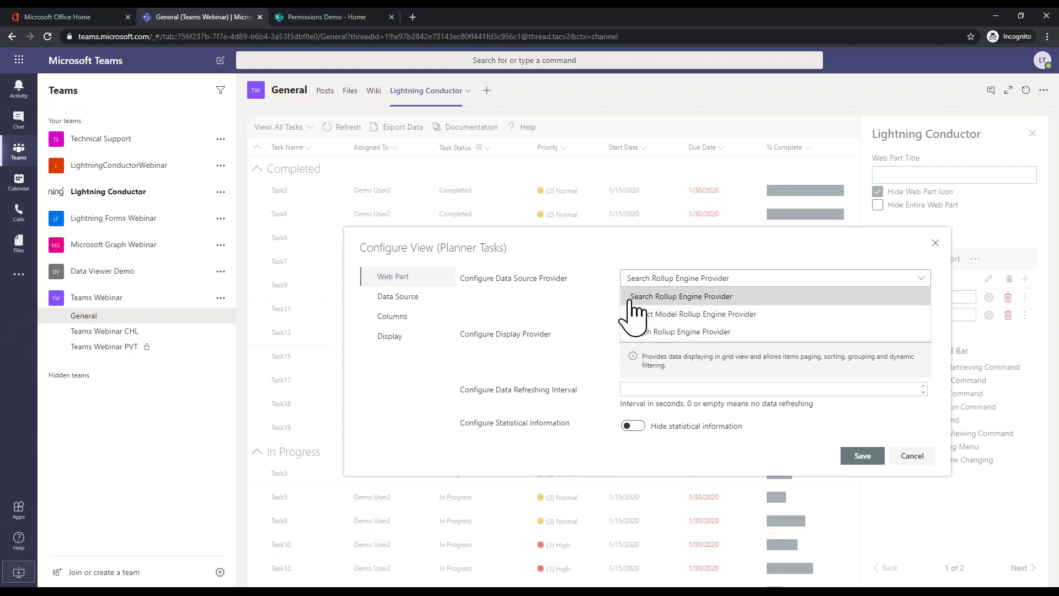
pyautogui.click(710, 333)
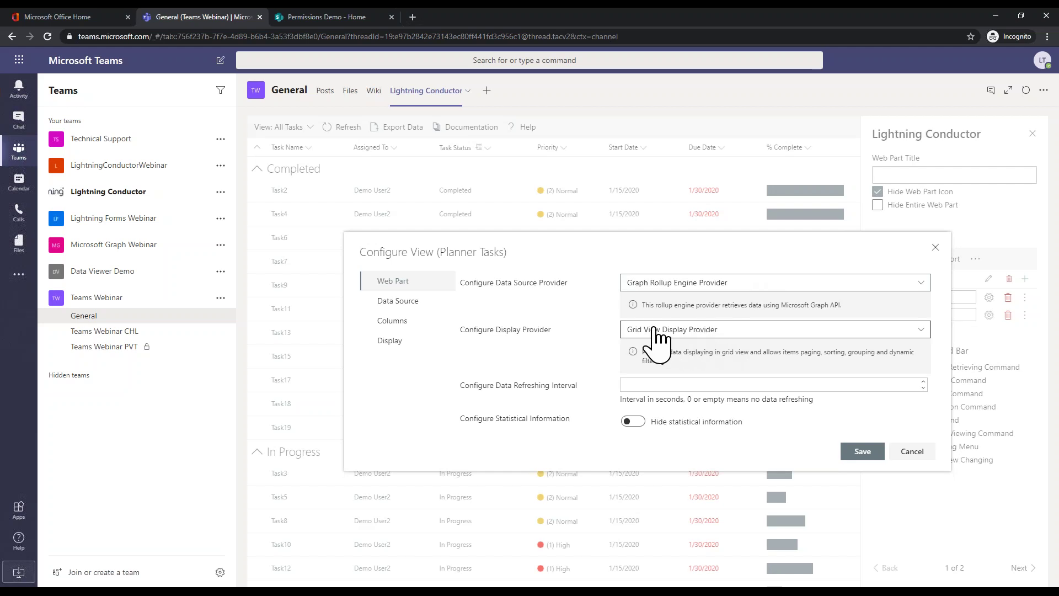
pyautogui.click(727, 331)
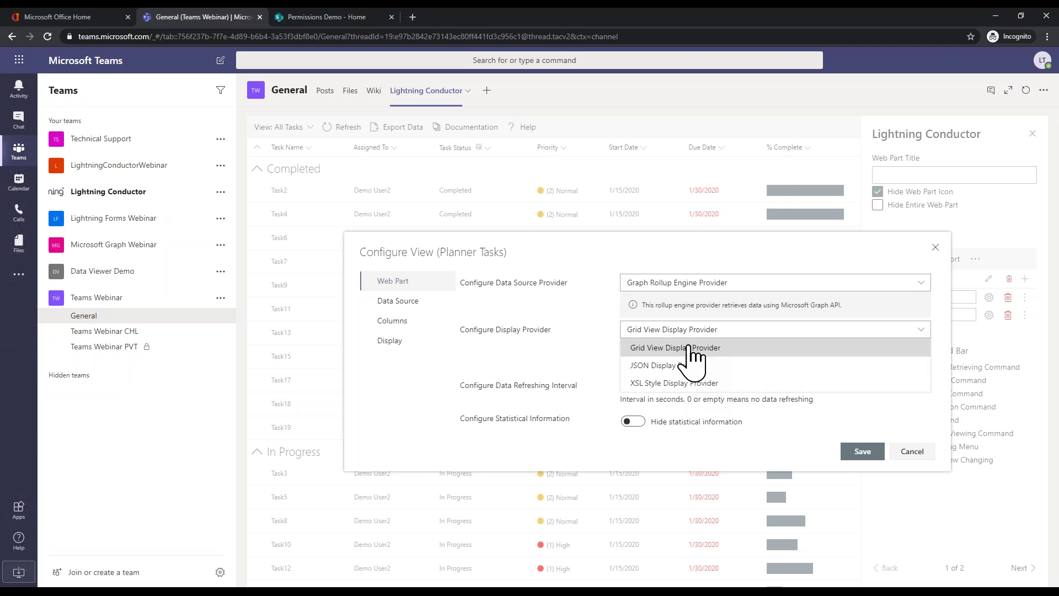
pyautogui.click(718, 347)
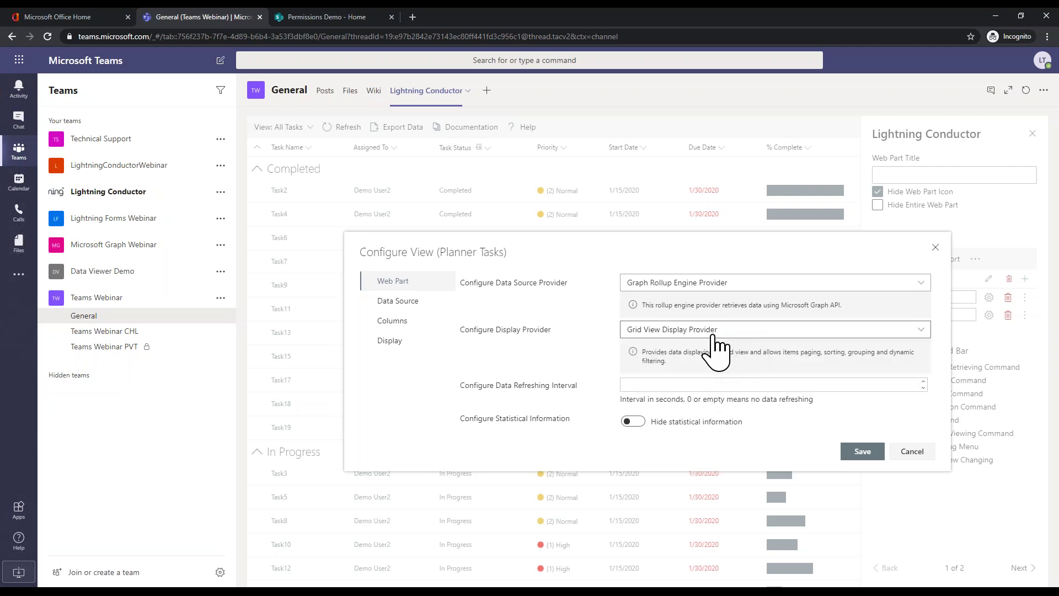
# Step: Set the entity type of the Planner Tasks view's data source to Planner Task
pyautogui.click(409, 301)
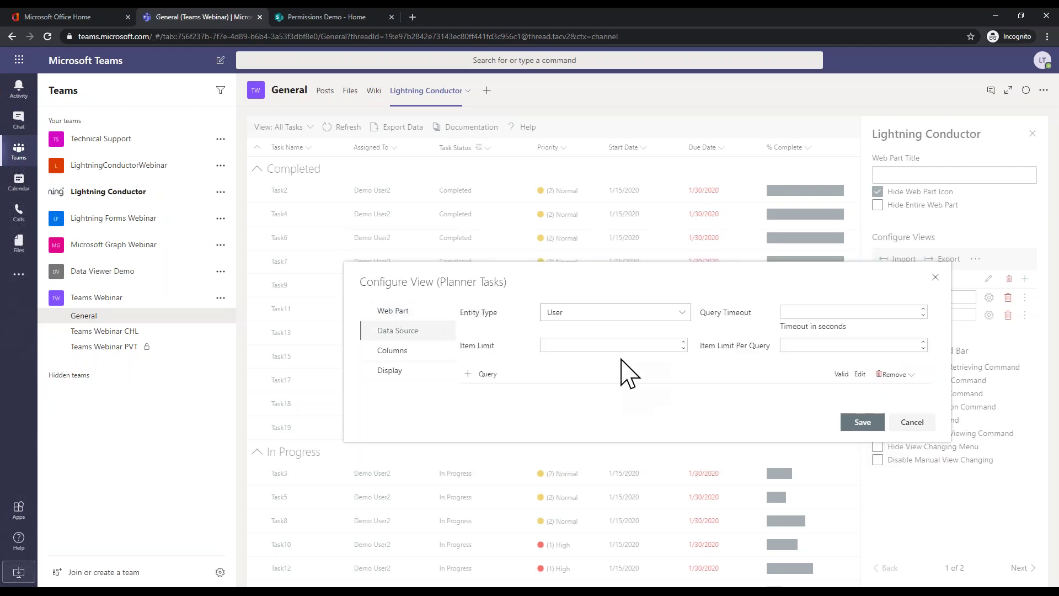
pyautogui.click(682, 313)
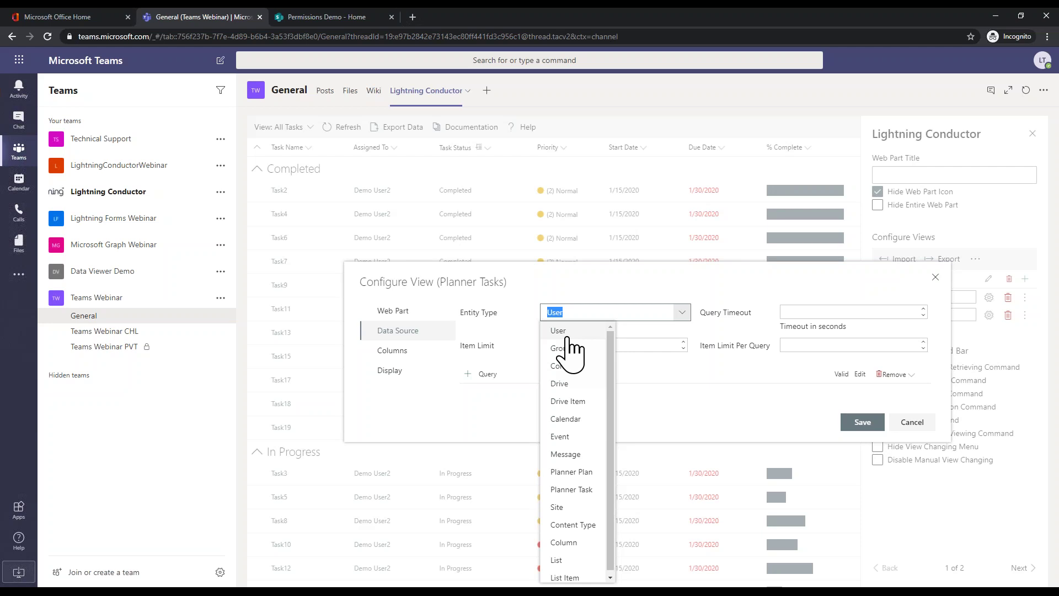
pyautogui.click(574, 490)
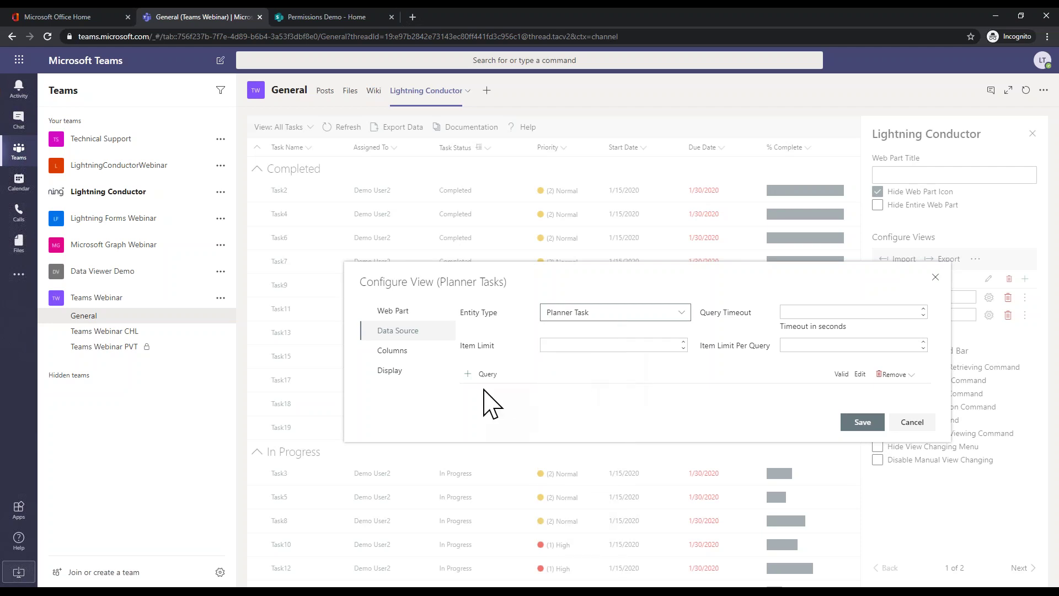
# Step: Add a Predefined graph query for User planner tasks to the data source, leaving the user empty
pyautogui.click(470, 374)
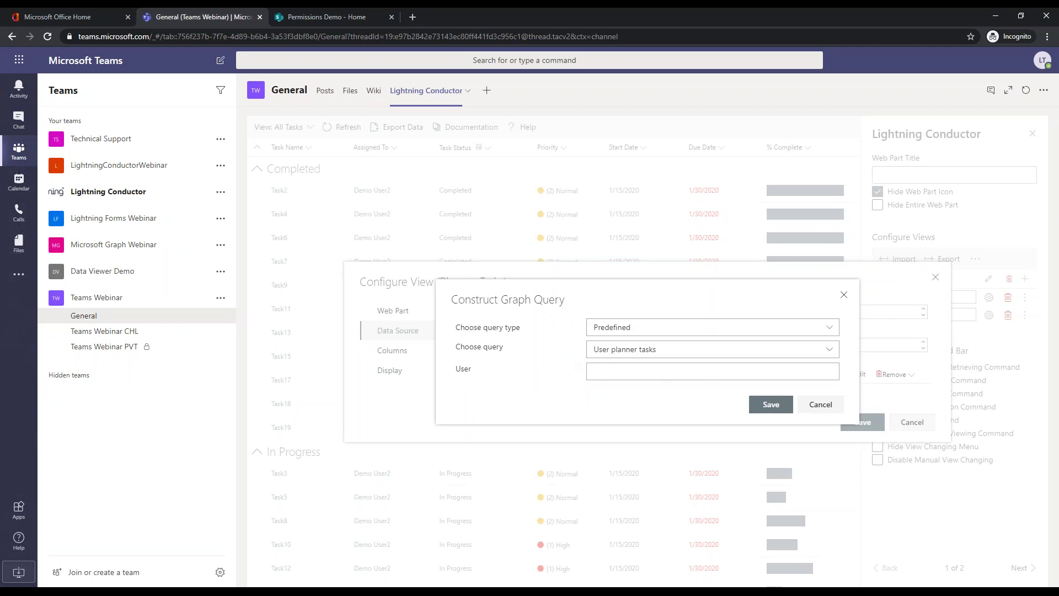
pyautogui.click(701, 329)
pyautogui.click(667, 380)
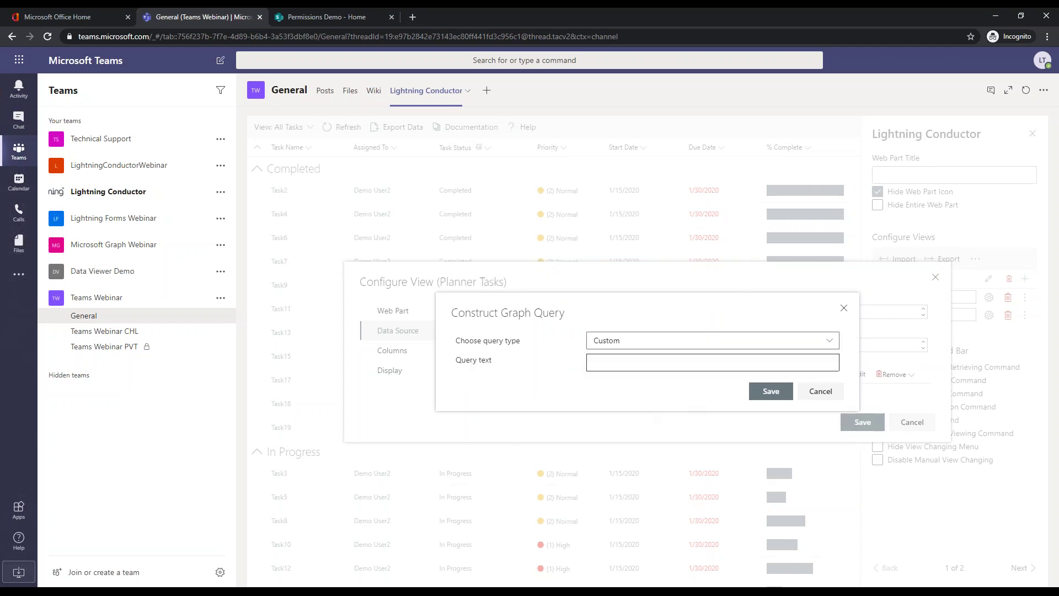
pyautogui.click(821, 340)
pyautogui.click(666, 359)
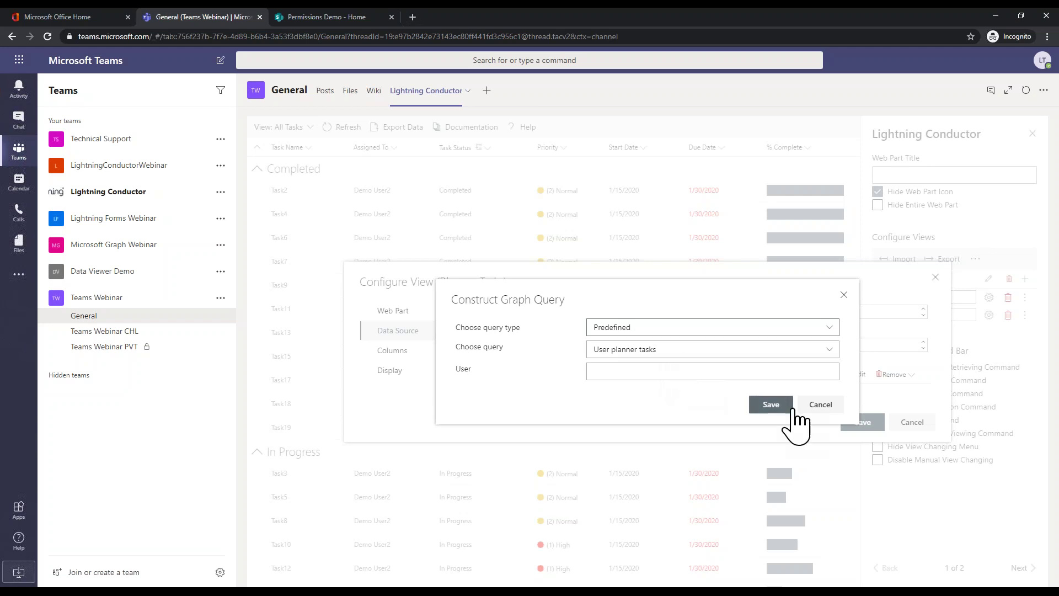
pyautogui.click(771, 405)
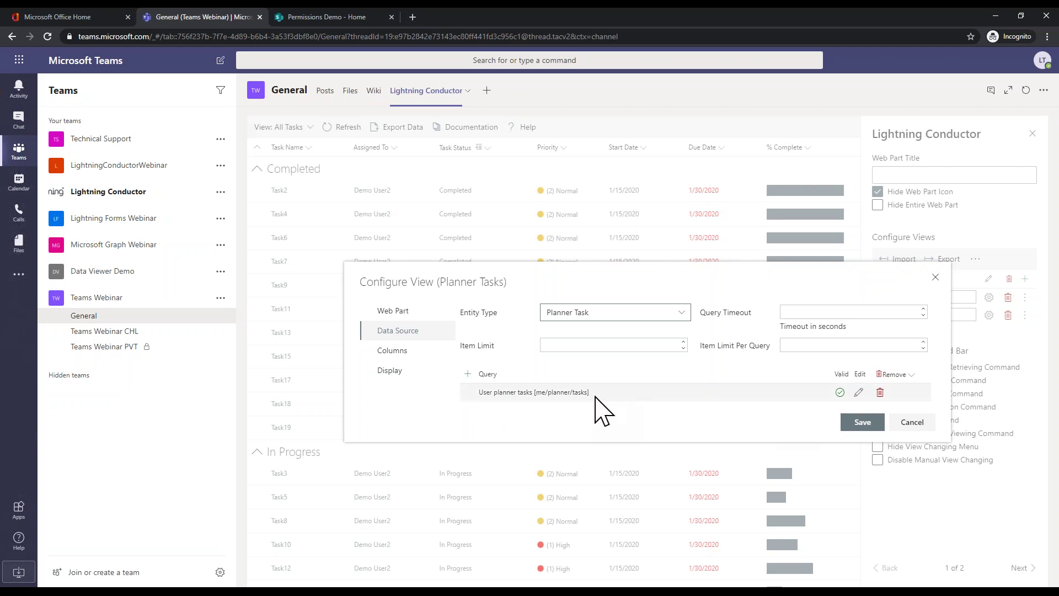
# Step: Include the percentComplete, dueDateTime, createdDateTime and title columns in the Planner Tasks view, and move title ahead of the other chosen columns
pyautogui.click(430, 351)
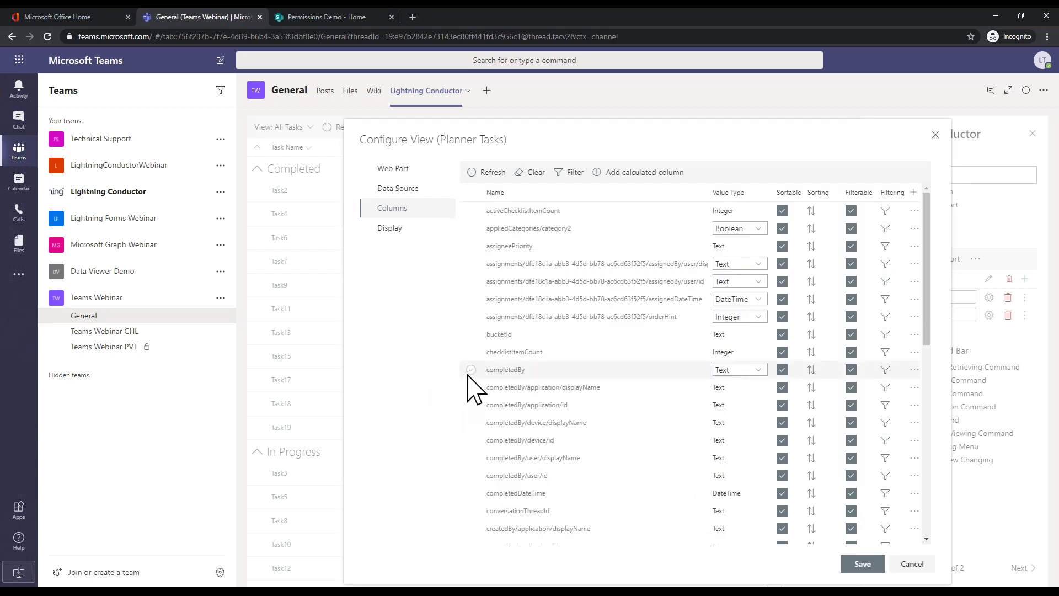
pyautogui.scroll(-5, 486, 439)
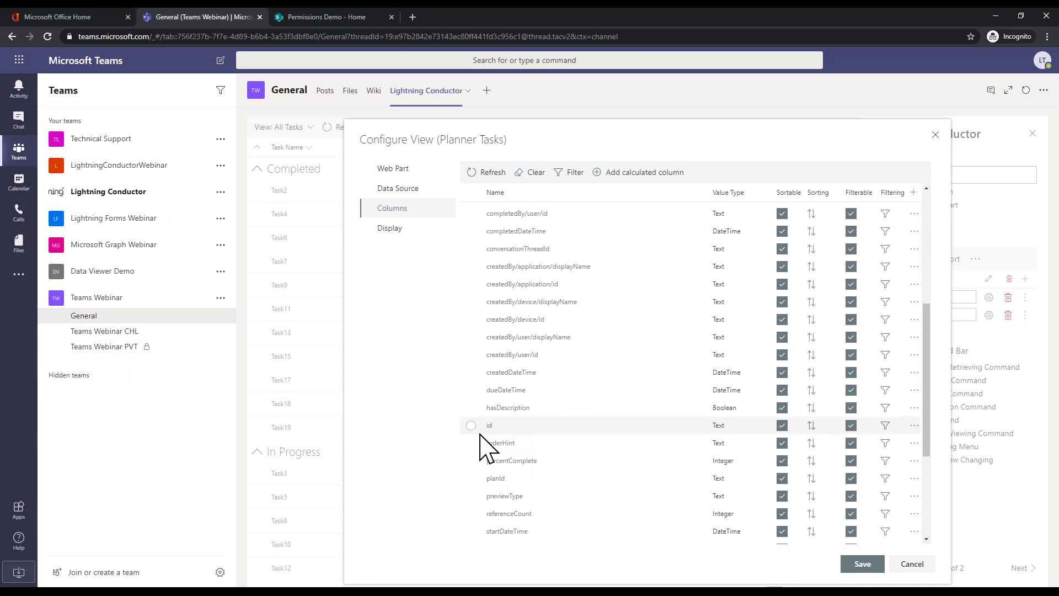
pyautogui.click(473, 466)
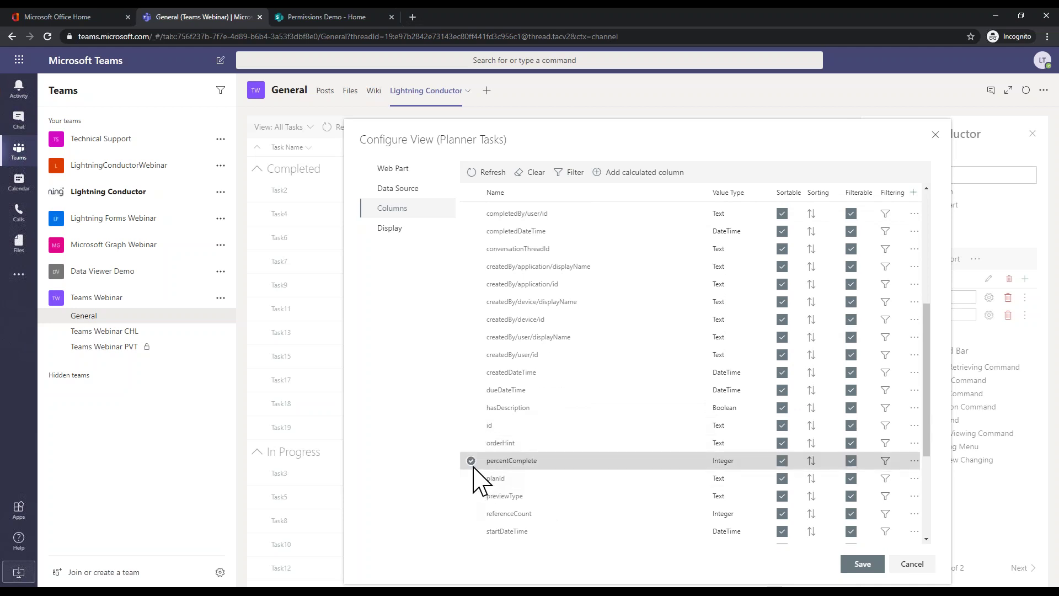
pyautogui.click(472, 390)
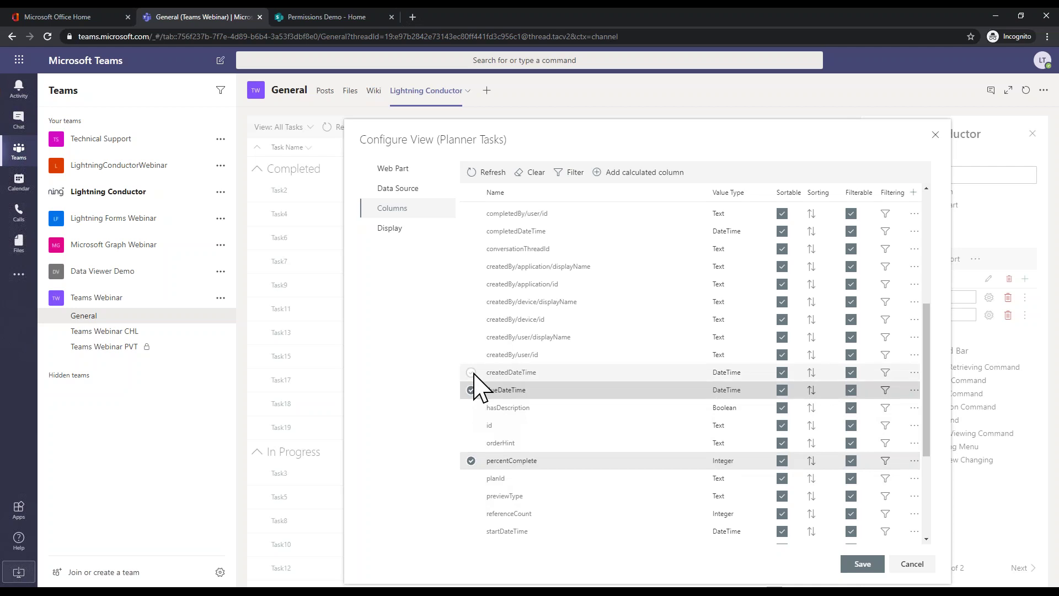
pyautogui.click(472, 373)
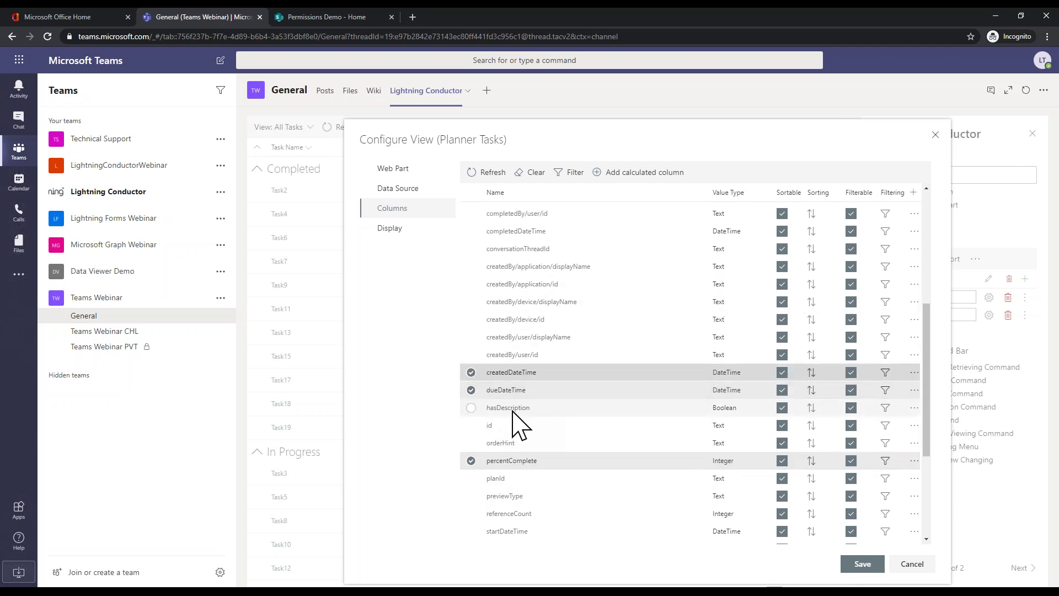
pyautogui.scroll(-2, 516, 408)
pyautogui.click(472, 425)
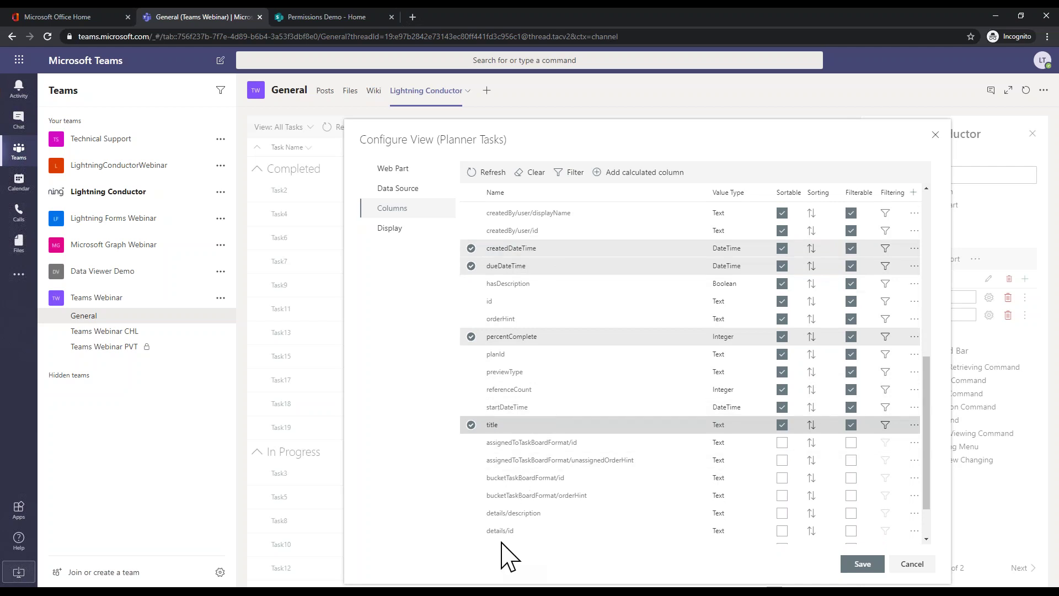
pyautogui.moveTo(514, 429); pyautogui.dragTo(519, 240)
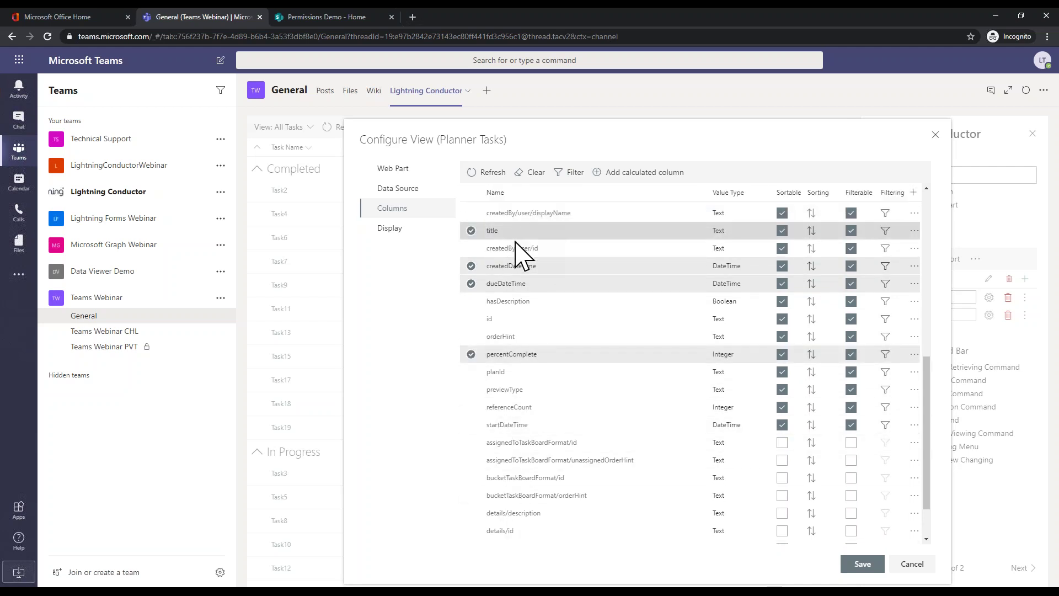
# Step: Examine the dueDateTime column's settings and the calculated column form, closing both without saving
pyautogui.scroll(5, 521, 249)
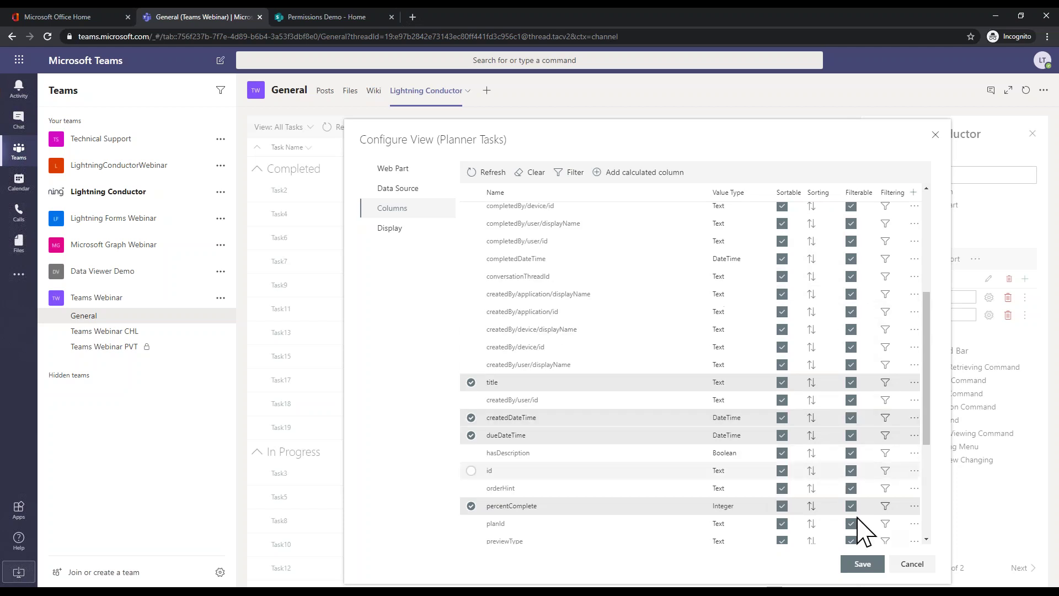
pyautogui.click(913, 435)
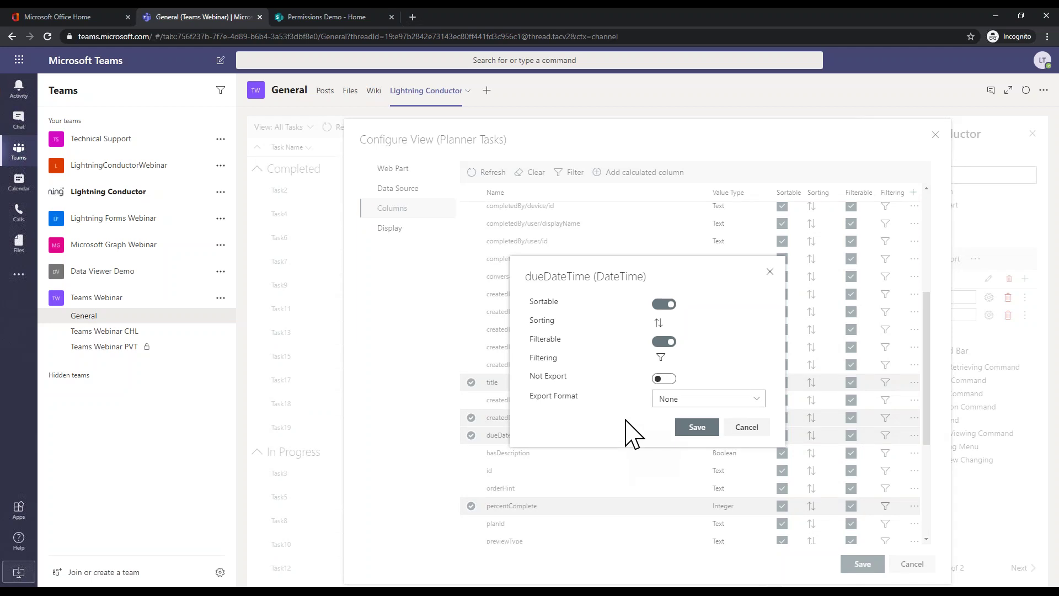
pyautogui.click(750, 429)
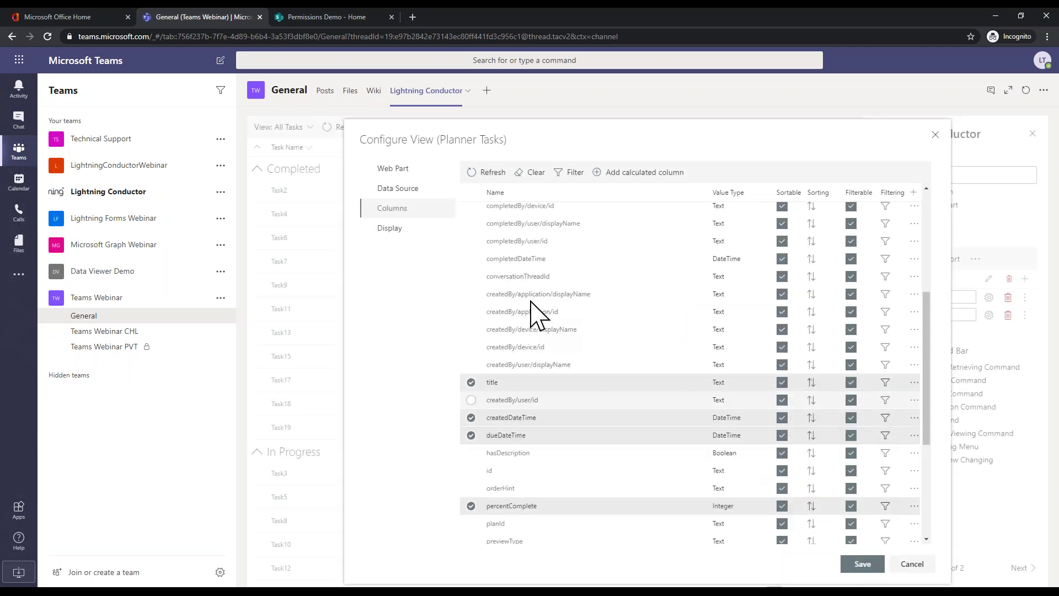
pyautogui.click(640, 173)
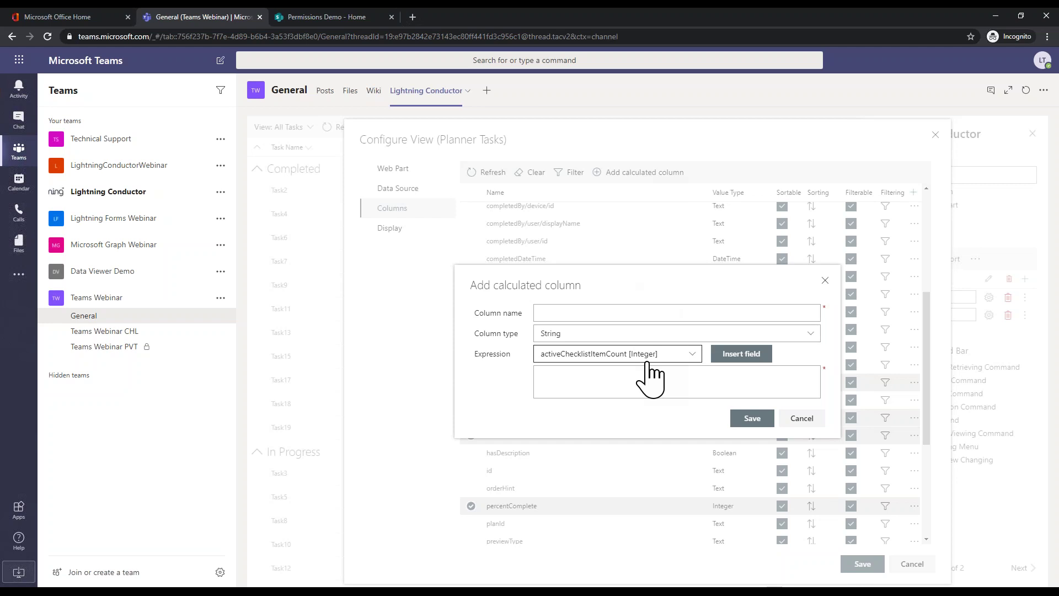
pyautogui.click(807, 420)
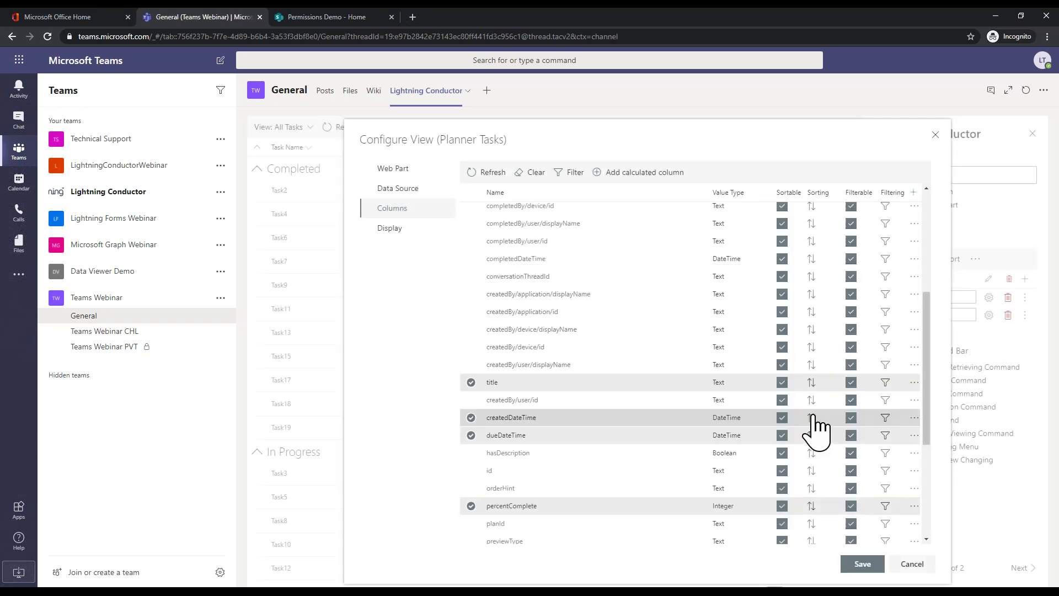
# Step: Set the display aliases Title, Created Date, Due Date and % Complete for title, createdDateTime, dueDateTime and percentComplete
pyautogui.click(414, 229)
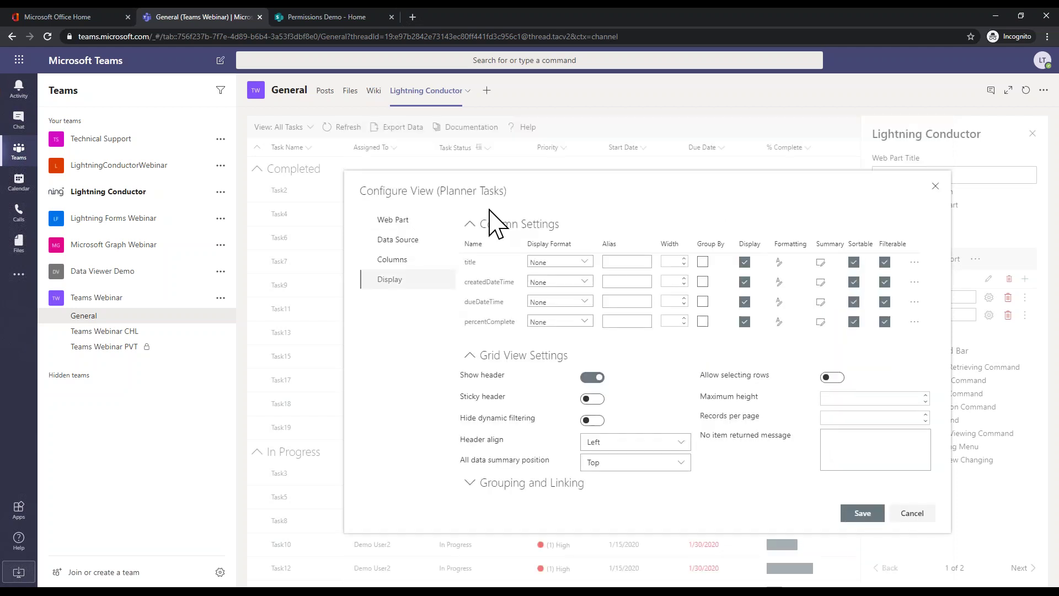
pyautogui.click(614, 263)
pyautogui.write('Title')
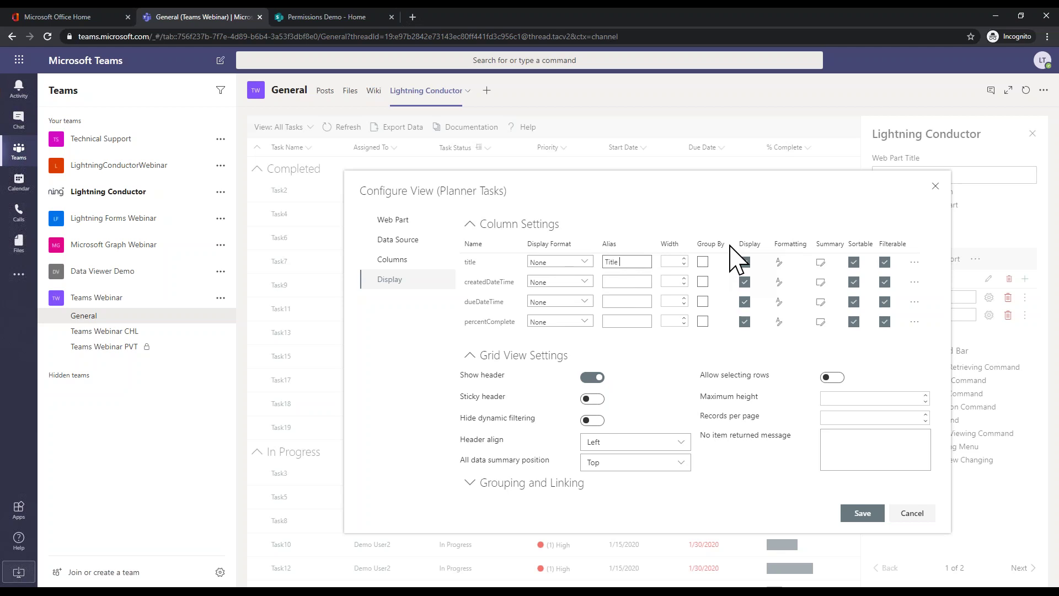
pyautogui.click(642, 280)
pyautogui.write('Created Date')
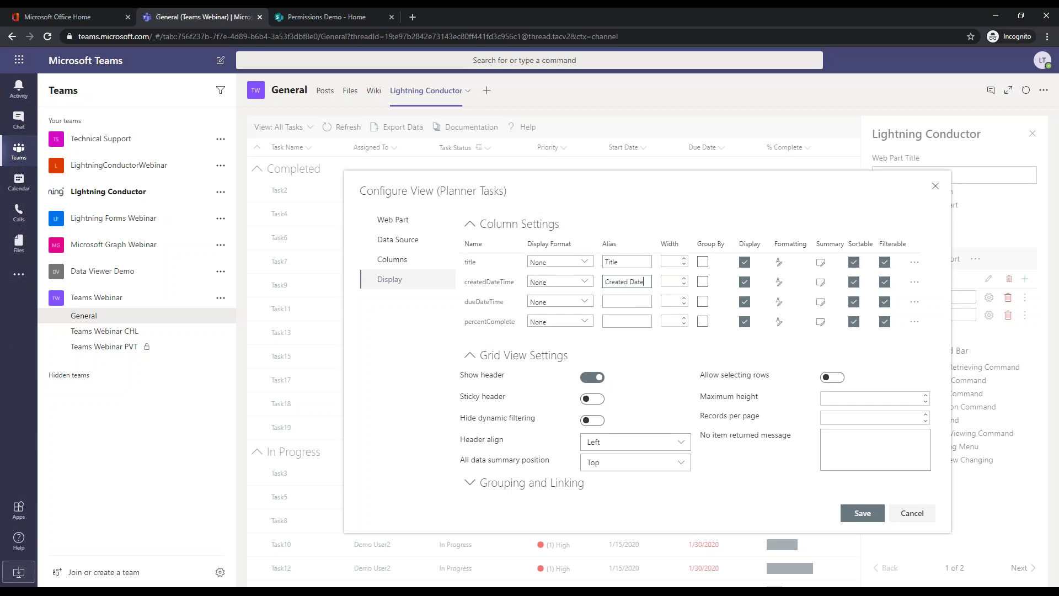
pyautogui.write('Due Date')
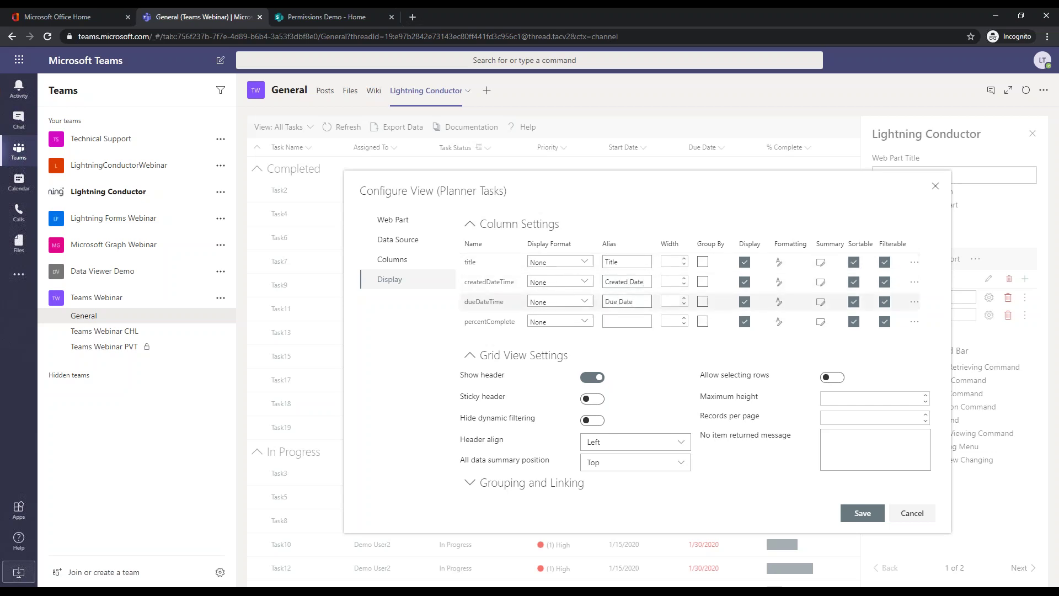
pyautogui.click(646, 320)
pyautogui.write('% Complete')
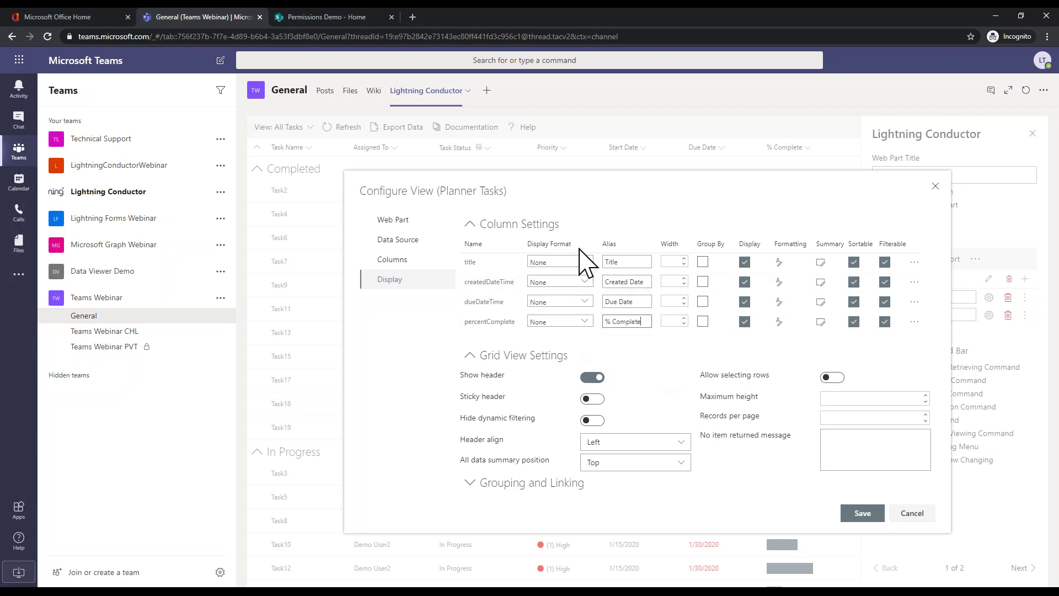
# Step: Set createdDateTime and dueDateTime to the Short Date display format, turn on the sticky header, and save the view configuration
pyautogui.click(584, 301)
pyautogui.click(573, 415)
pyautogui.click(585, 281)
pyautogui.click(571, 395)
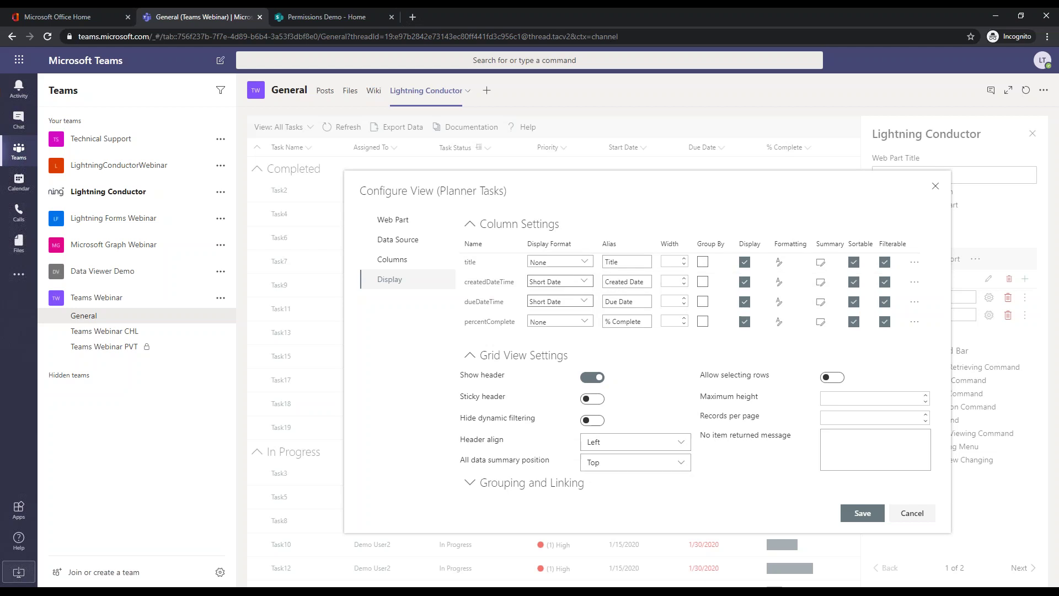
pyautogui.click(592, 398)
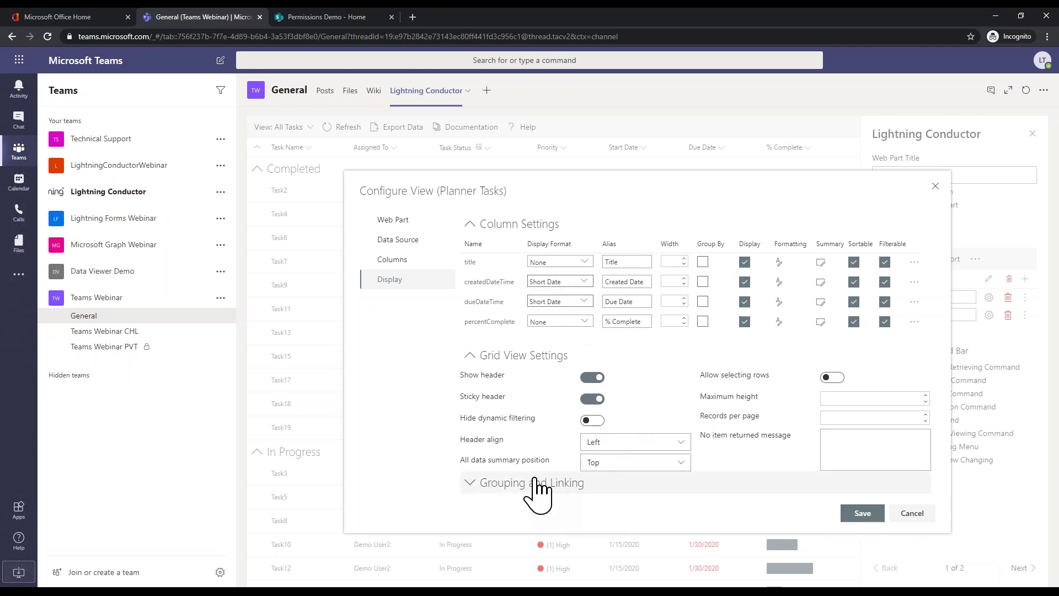
pyautogui.click(863, 513)
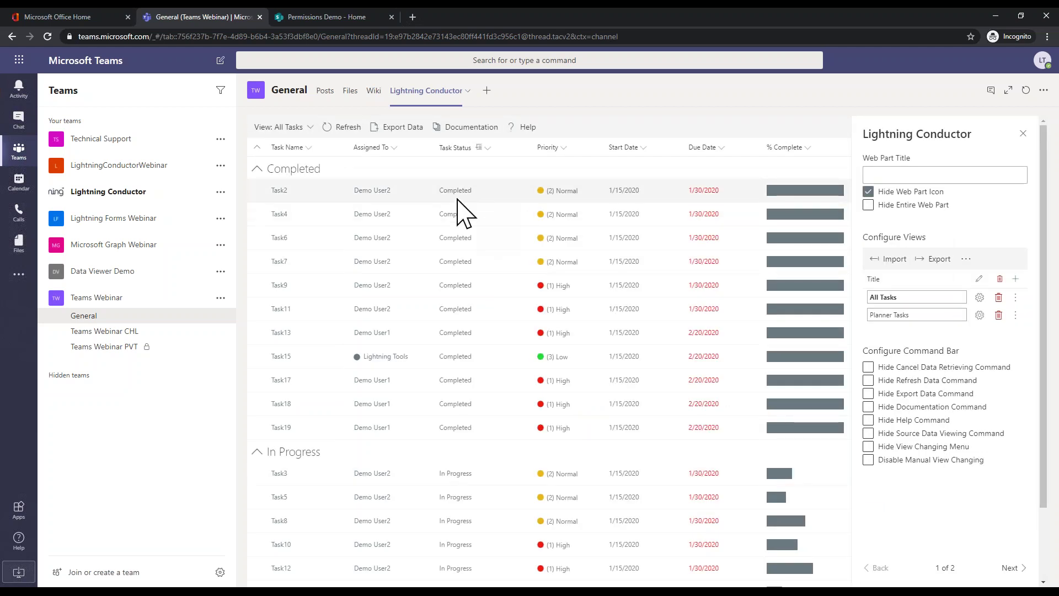
# Step: Switch the displayed view from All Tasks to Planner Tasks and look over the % Complete column's sorting and filtering options
pyautogui.click(309, 128)
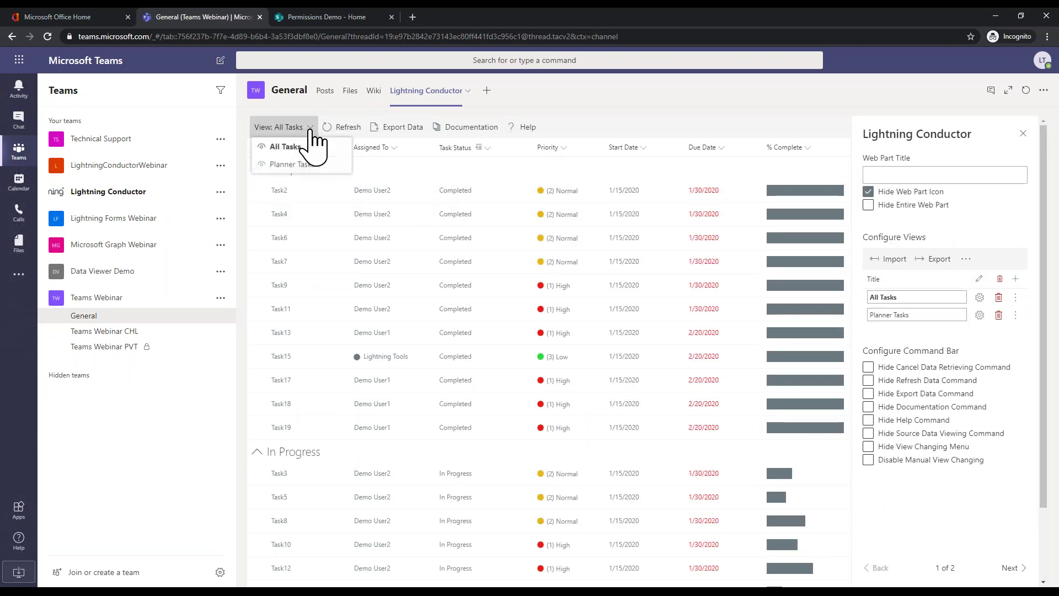
pyautogui.click(307, 164)
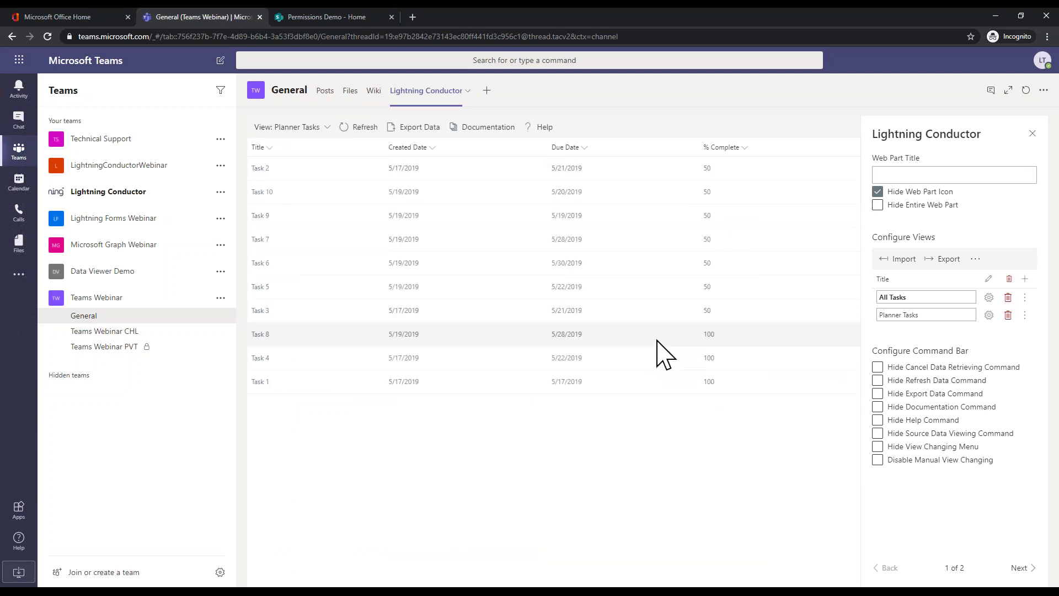
pyautogui.click(744, 148)
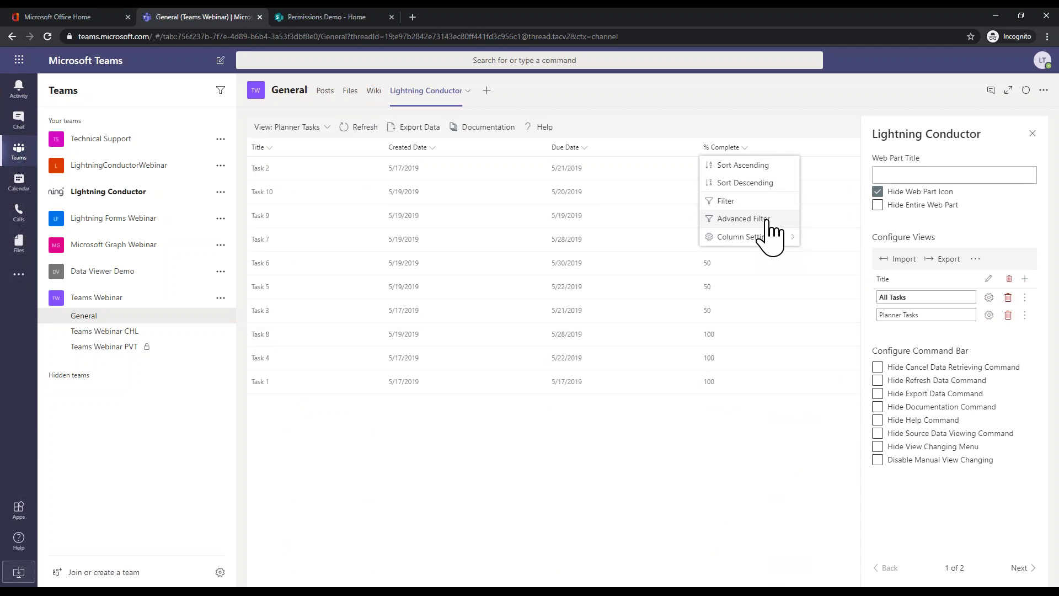
pyautogui.click(637, 483)
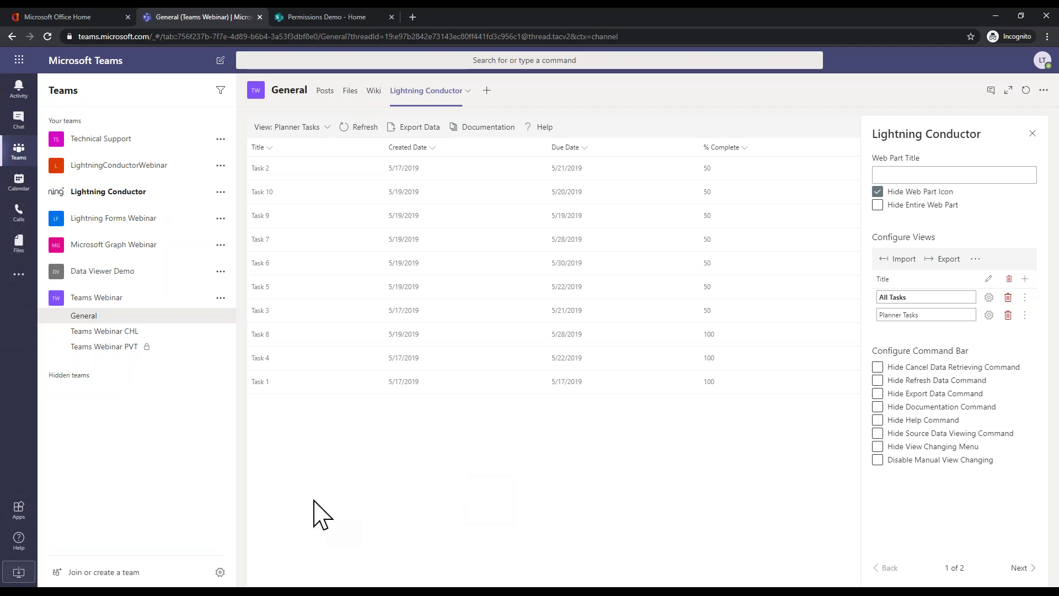
# Step: Switch to the PowerPoint slide show and advance to the Data Viewer slide about data grids and charts
pyautogui.moveTo(193, 587)
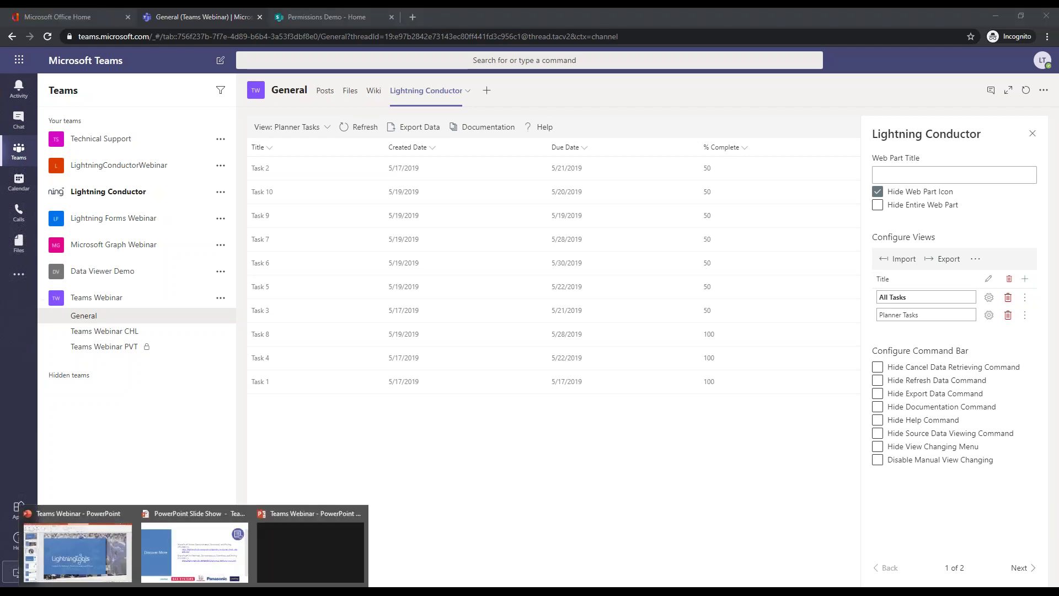
pyautogui.click(237, 568)
pyautogui.click(531, 492)
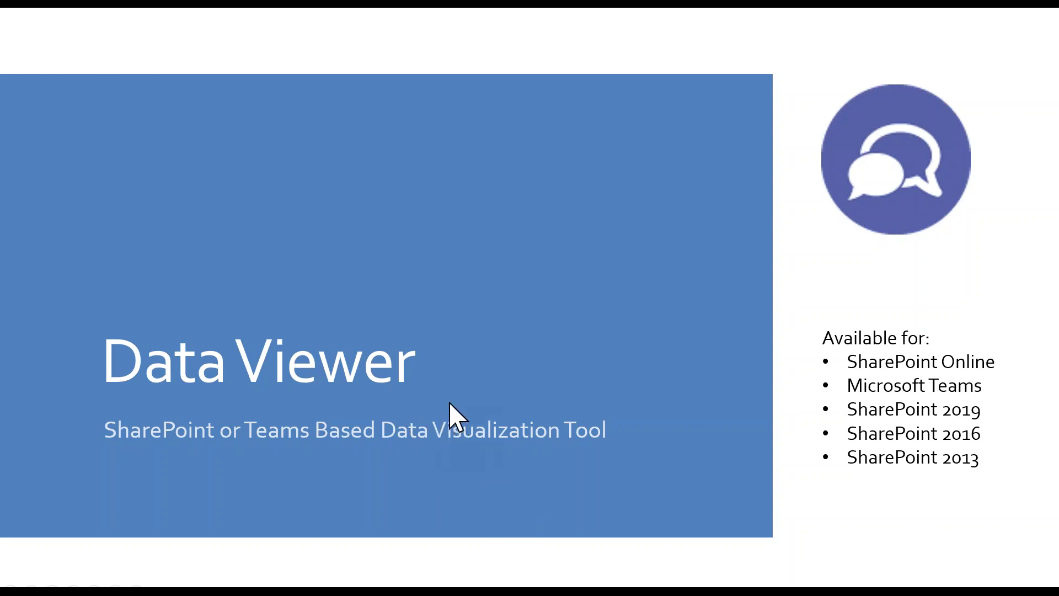
pyautogui.click(282, 292)
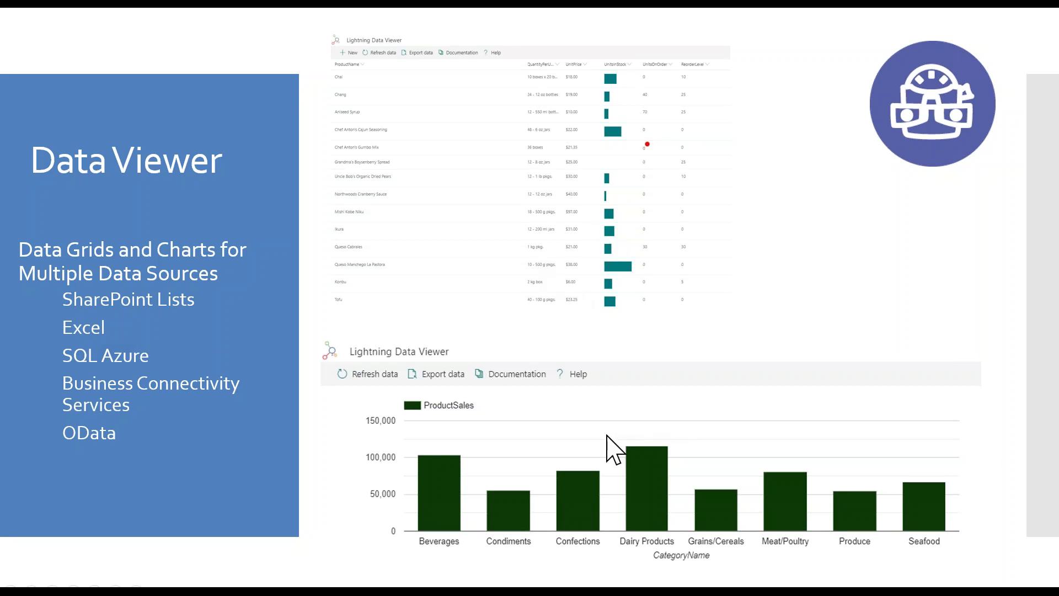
# Step: Return to Microsoft Teams and add a Lightning Data Viewer tab to the General channel, leaving the channel post about it enabled
pyautogui.hotkey('alt', 'Tab')
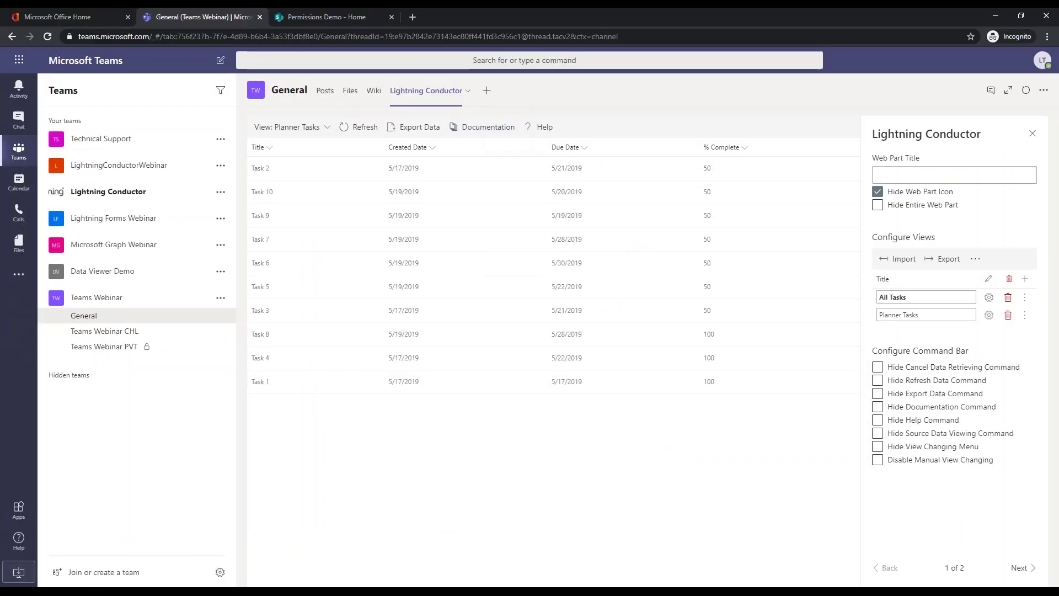
pyautogui.click(486, 91)
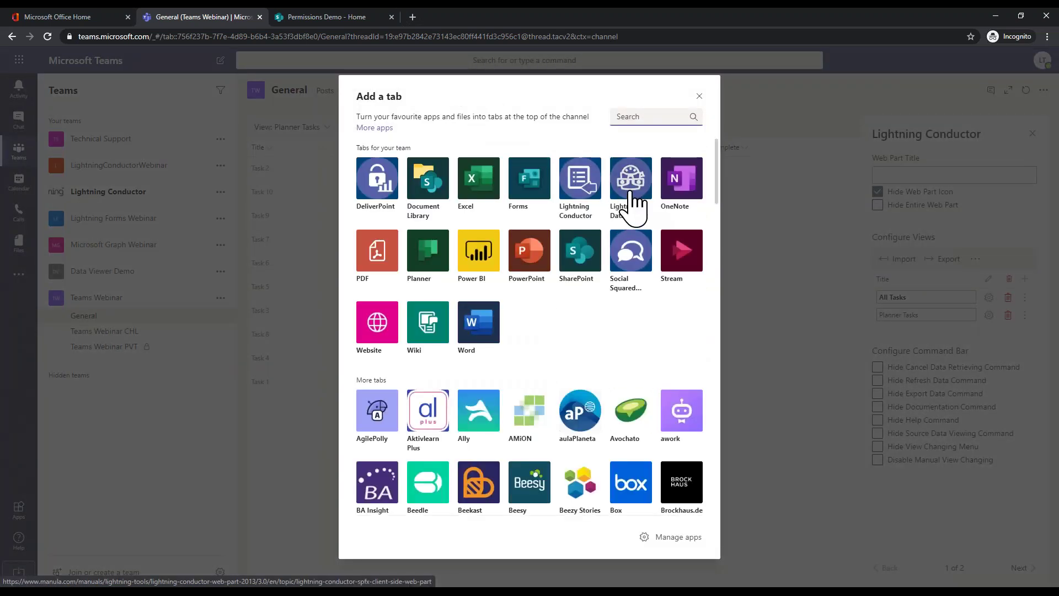
pyautogui.click(632, 194)
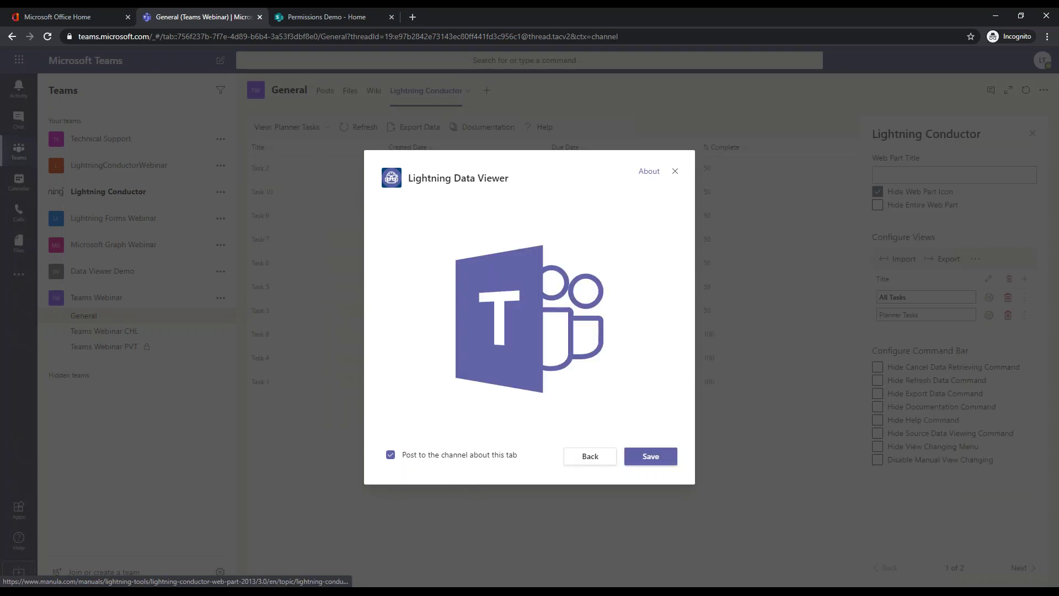
pyautogui.click(660, 452)
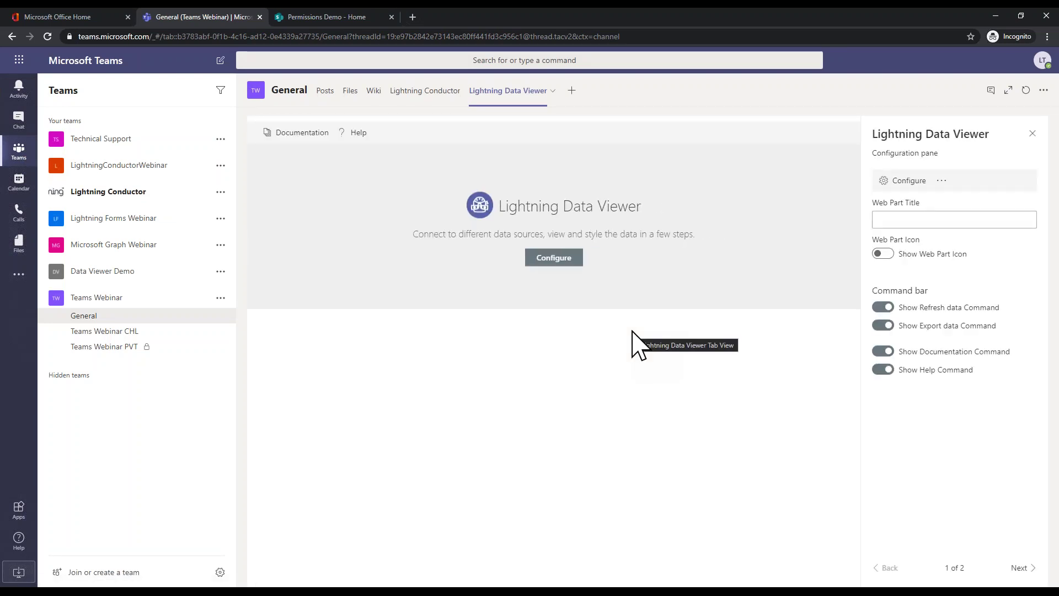
# Step: In the Lightning Data Viewer configuration, choose oData Service as the data source provider and open its data source settings
pyautogui.click(553, 260)
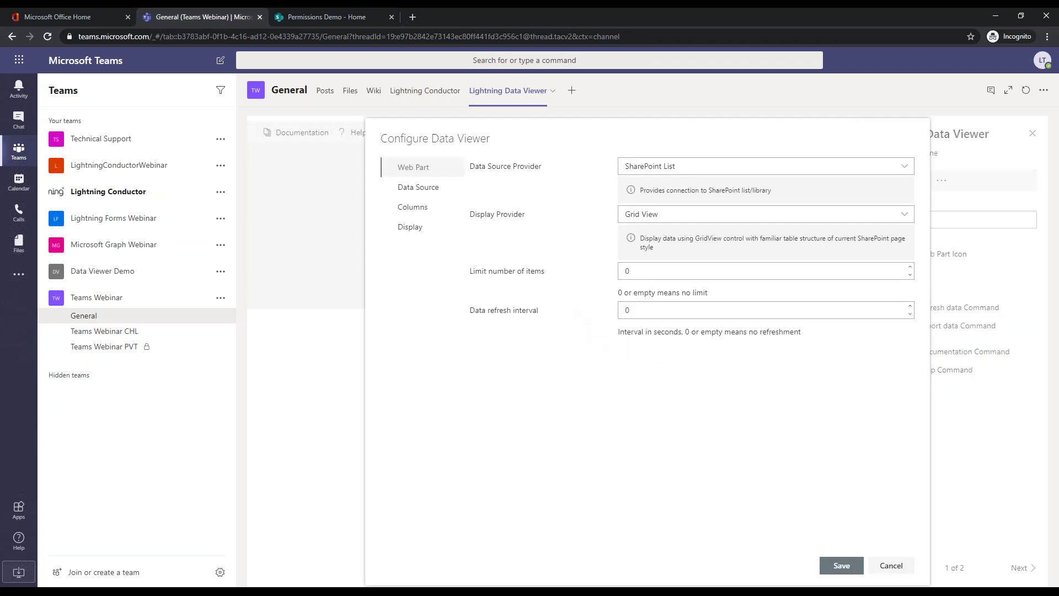
pyautogui.click(671, 168)
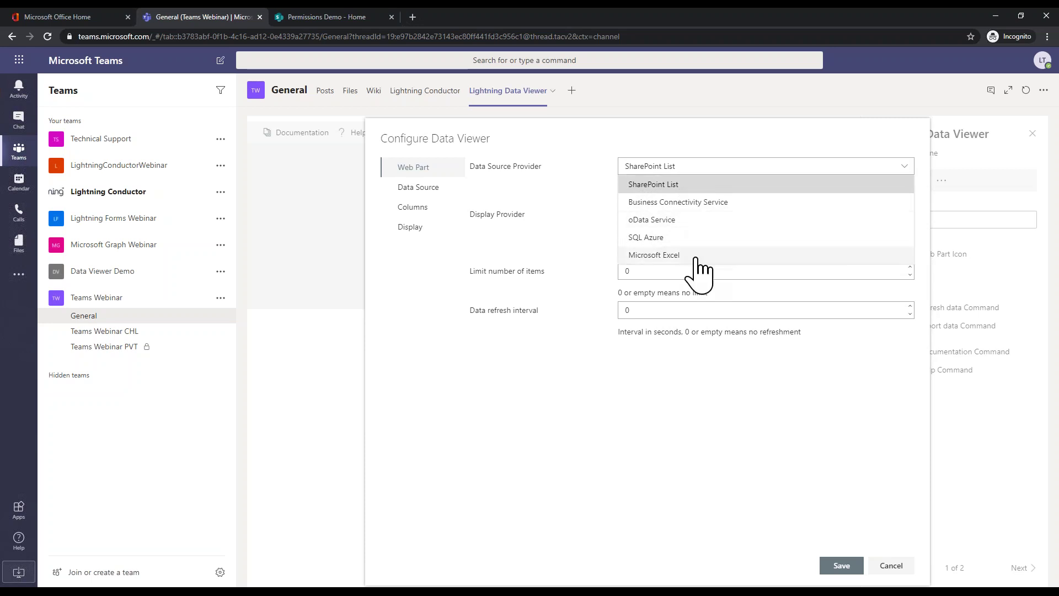
pyautogui.click(677, 220)
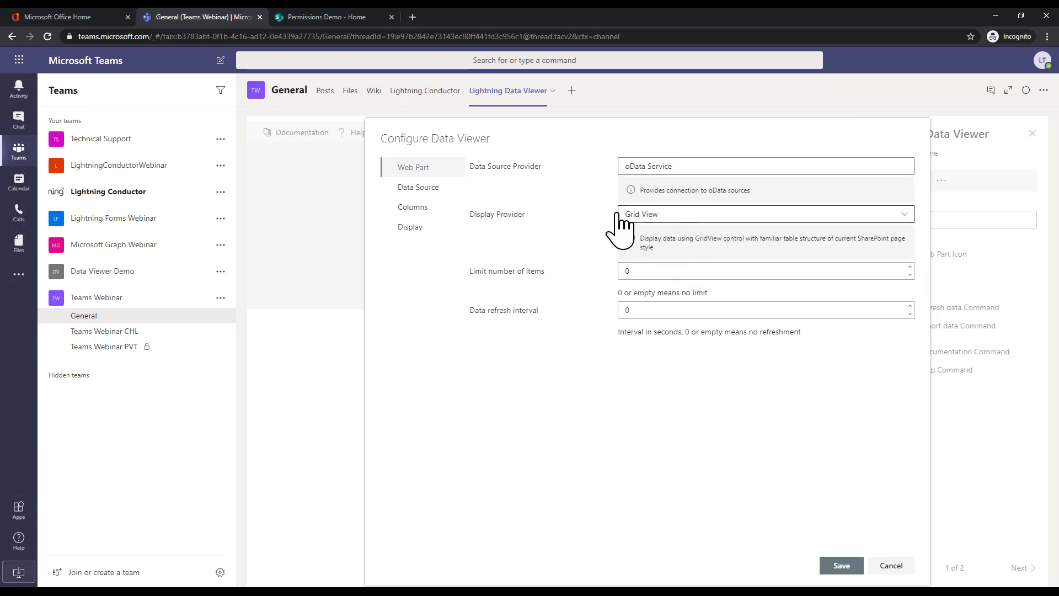
pyautogui.click(435, 189)
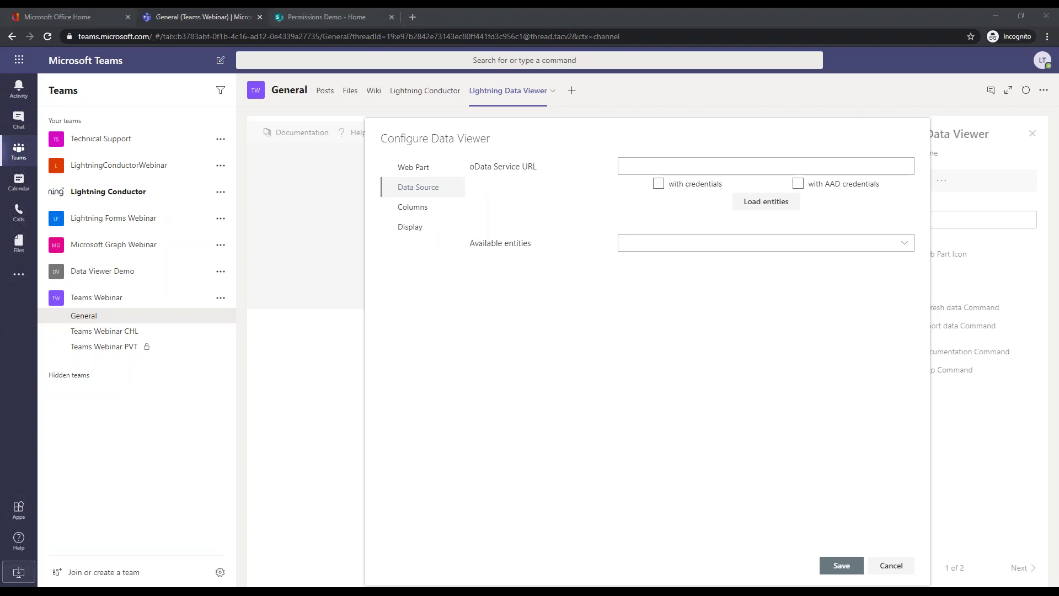
pyautogui.click(806, 168)
pyautogui.write('https://services.odata.org/V3/Northwind/Northwind.svc/')
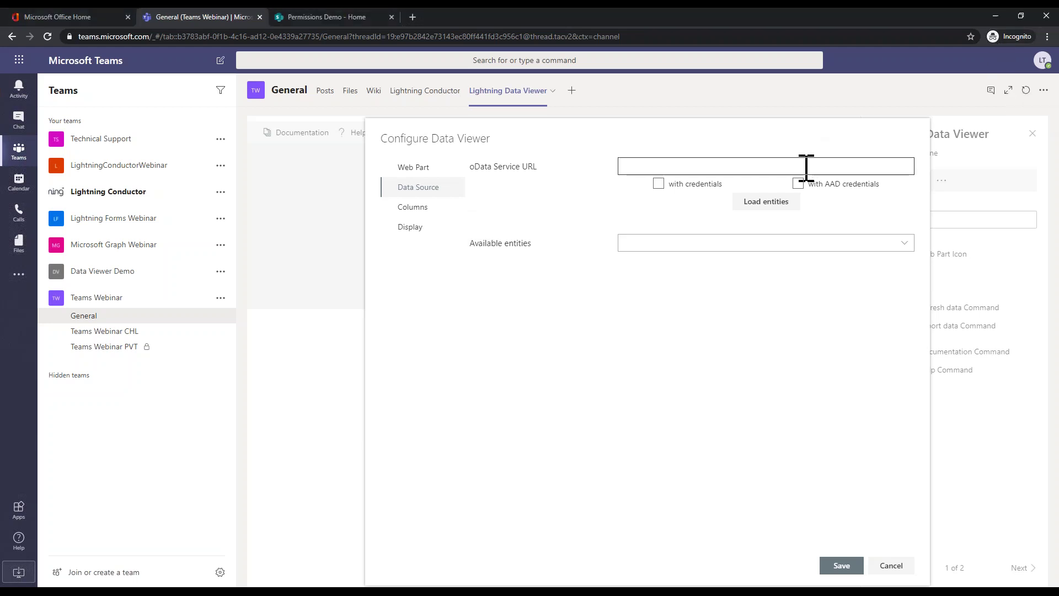
pyautogui.click(768, 205)
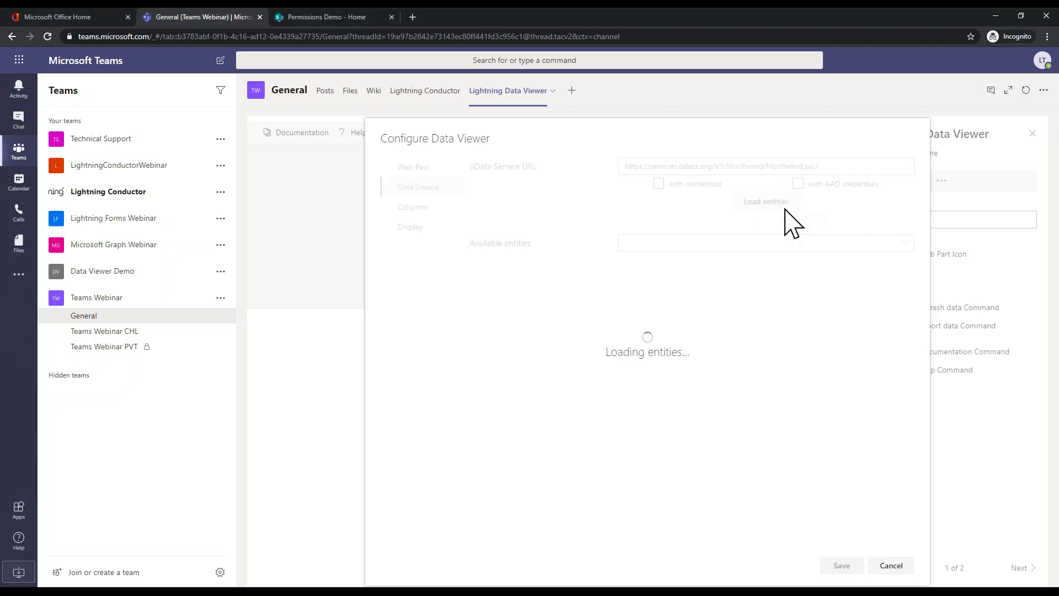
pyautogui.click(782, 243)
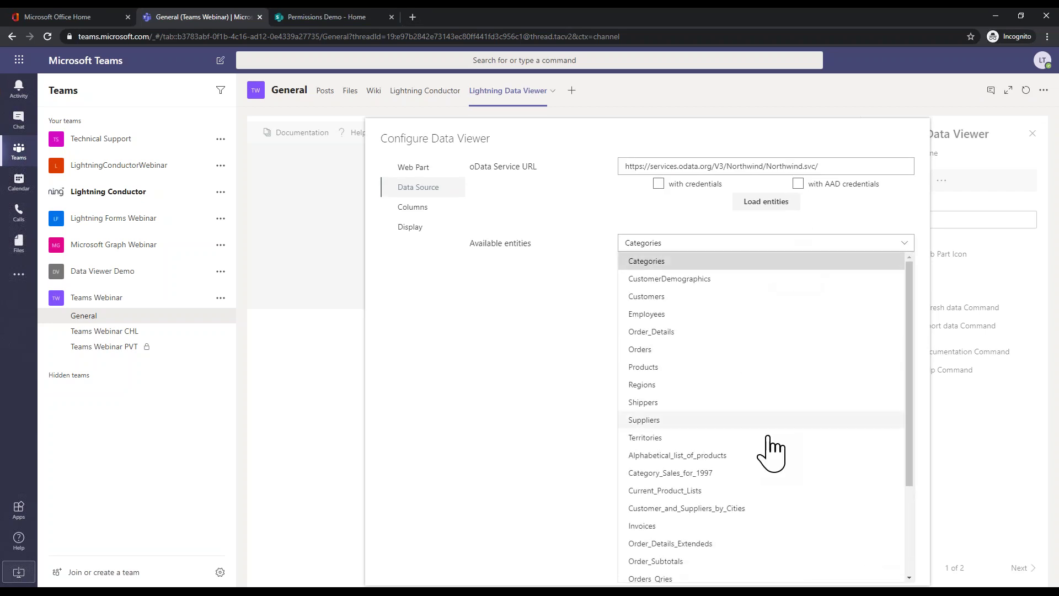
pyautogui.click(733, 367)
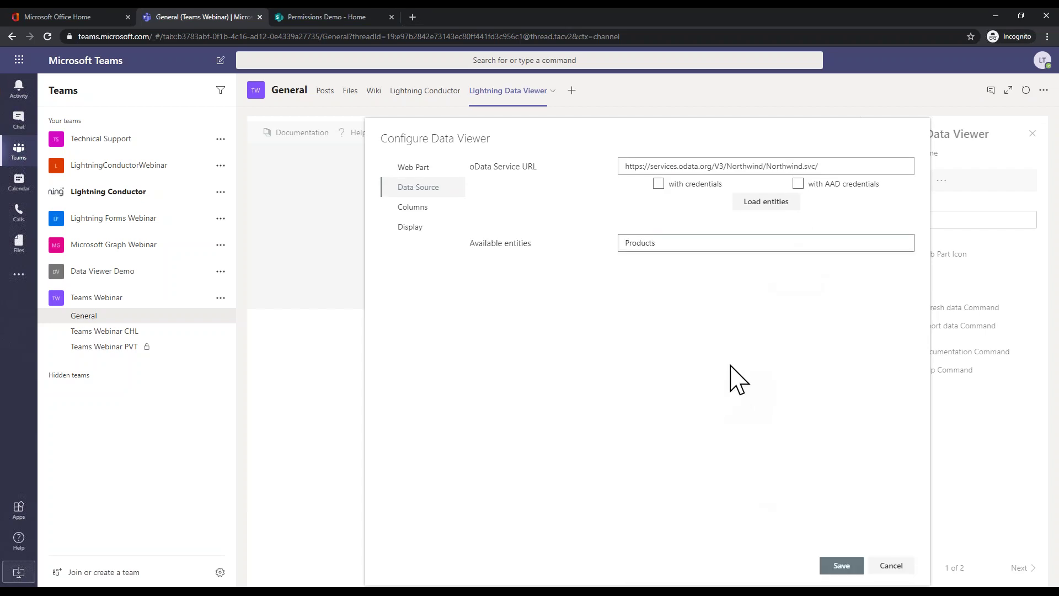
# Step: Include every Products column except SupplierID and CategoryID, look over the display settings, and save the Data Viewer configuration
pyautogui.click(413, 207)
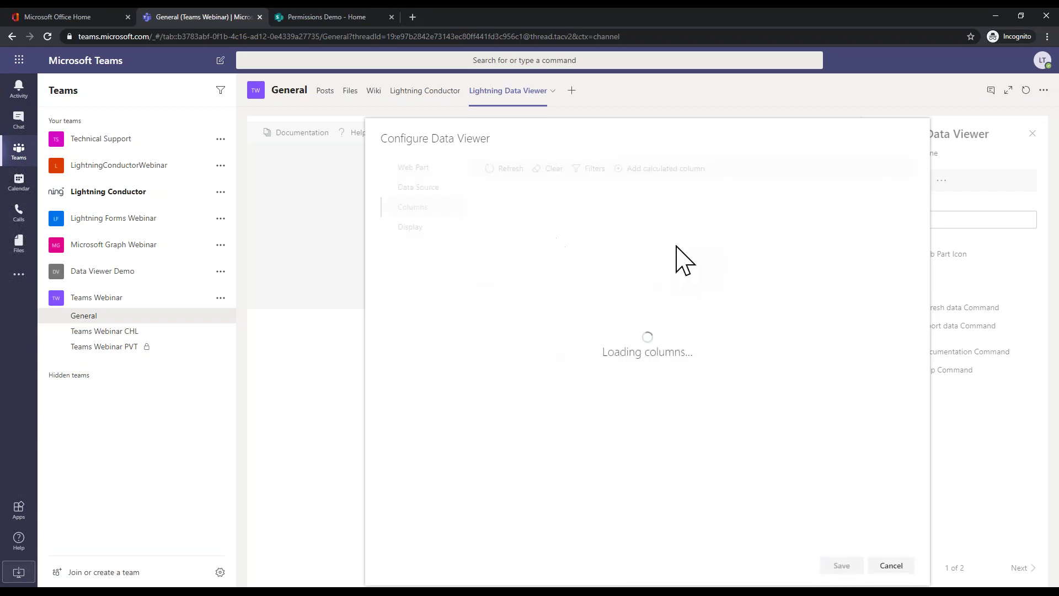
pyautogui.click(481, 188)
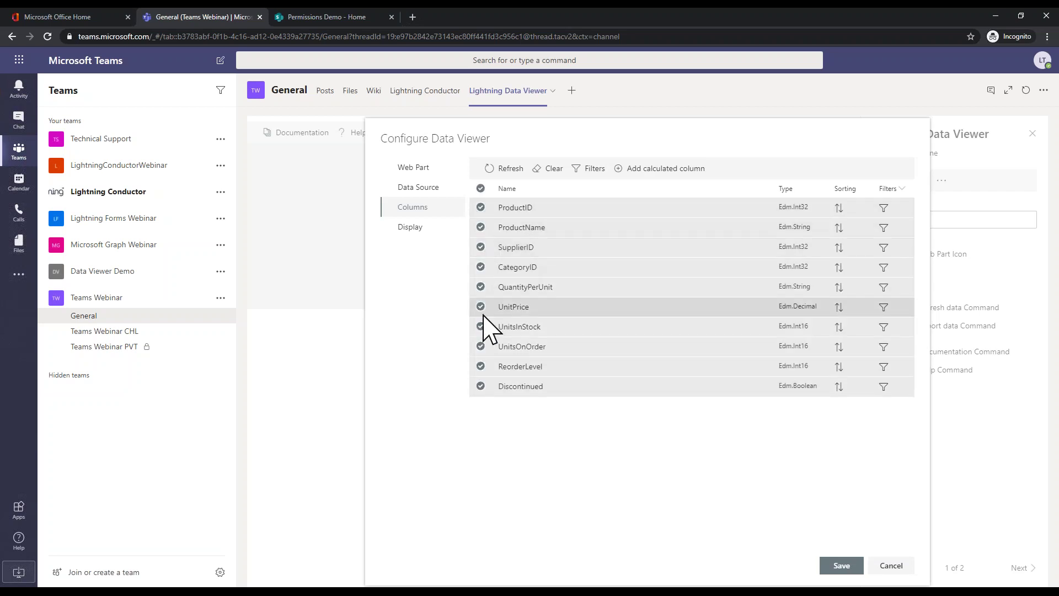
pyautogui.click(481, 247)
pyautogui.click(480, 267)
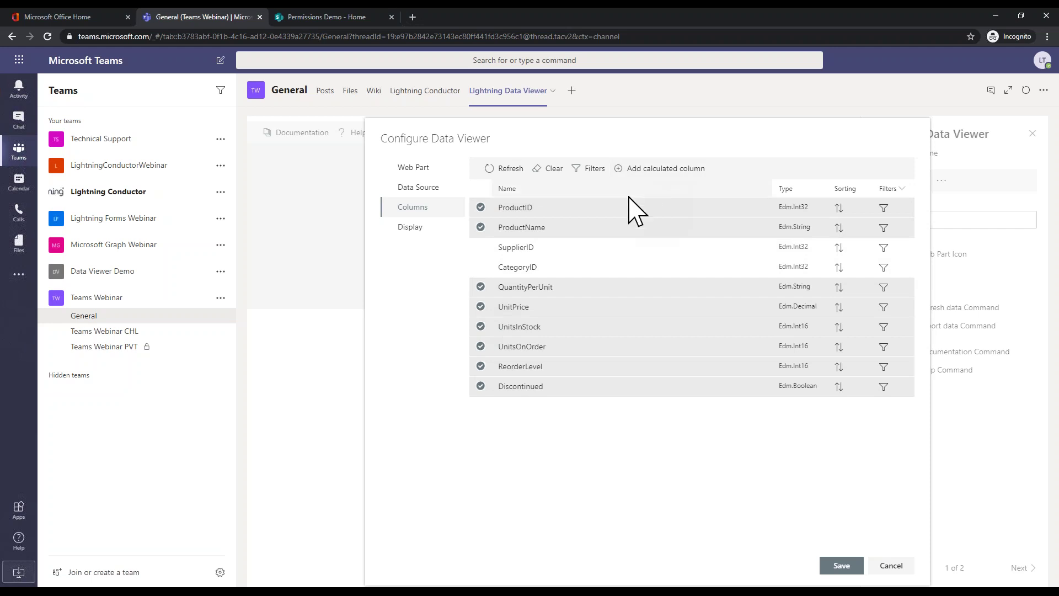
pyautogui.click(410, 228)
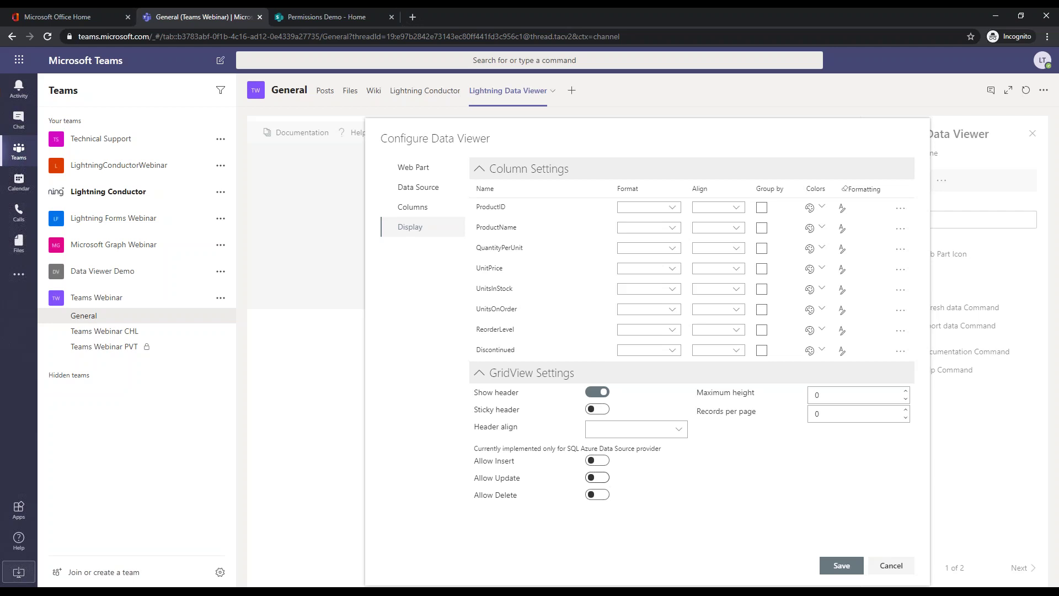
pyautogui.click(850, 565)
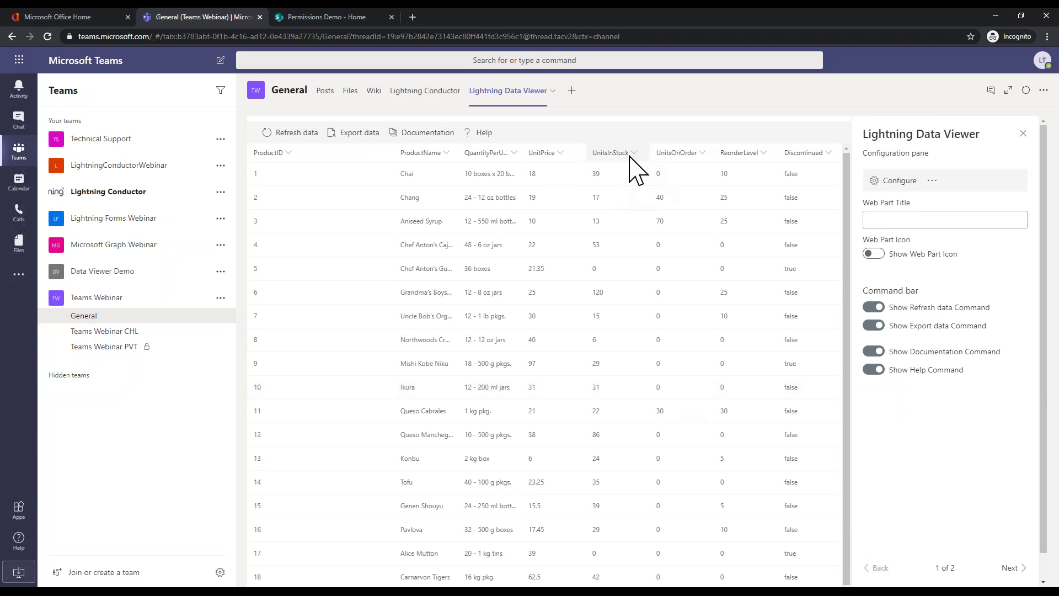
# Step: Format the UnitPrice column of the data grid as Currency and save the column settings
pyautogui.click(562, 153)
pyautogui.moveTo(610, 237)
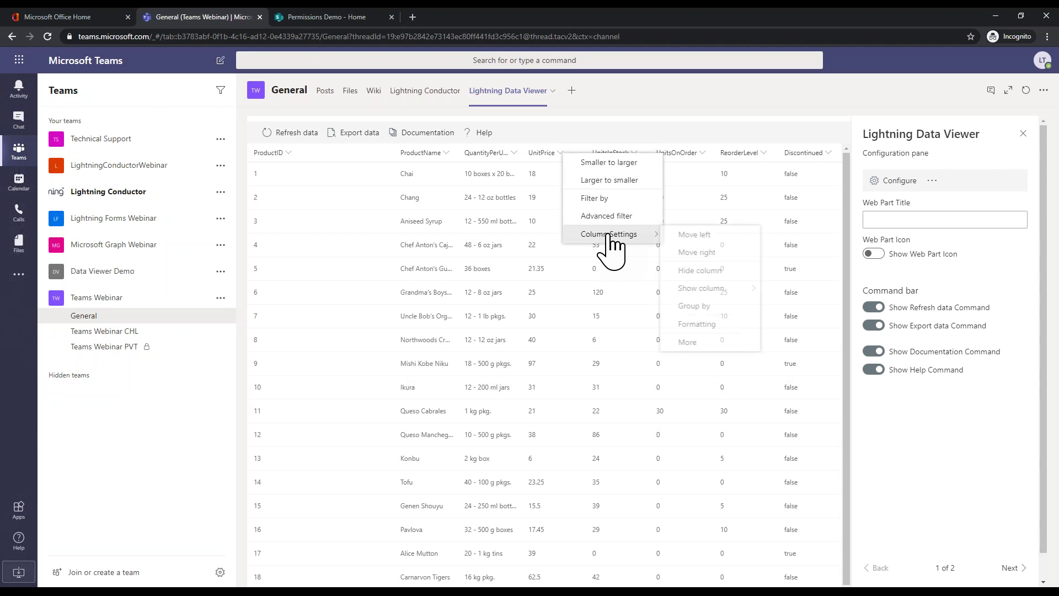
pyautogui.click(722, 326)
pyautogui.click(702, 283)
pyautogui.click(666, 353)
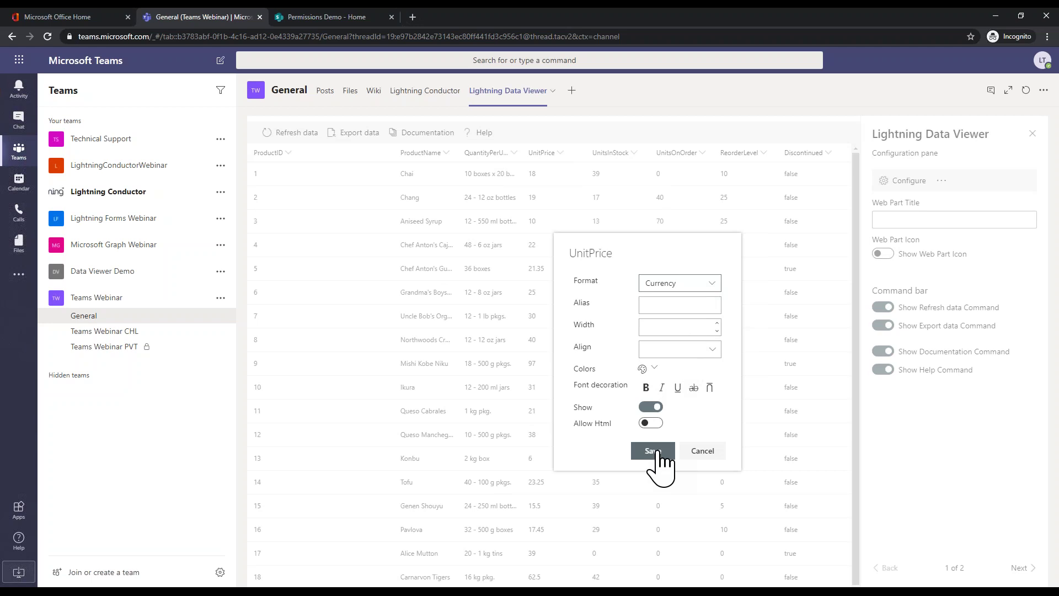
pyautogui.click(657, 452)
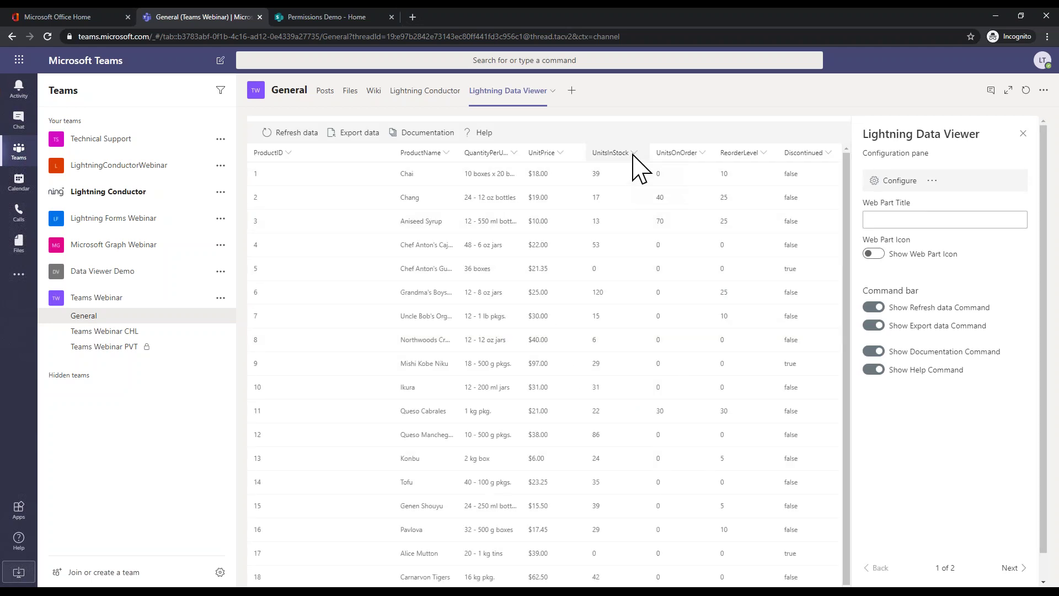
# Step: Look over the column settings options available for the UnitsInStock column
pyautogui.click(634, 154)
pyautogui.moveTo(665, 243)
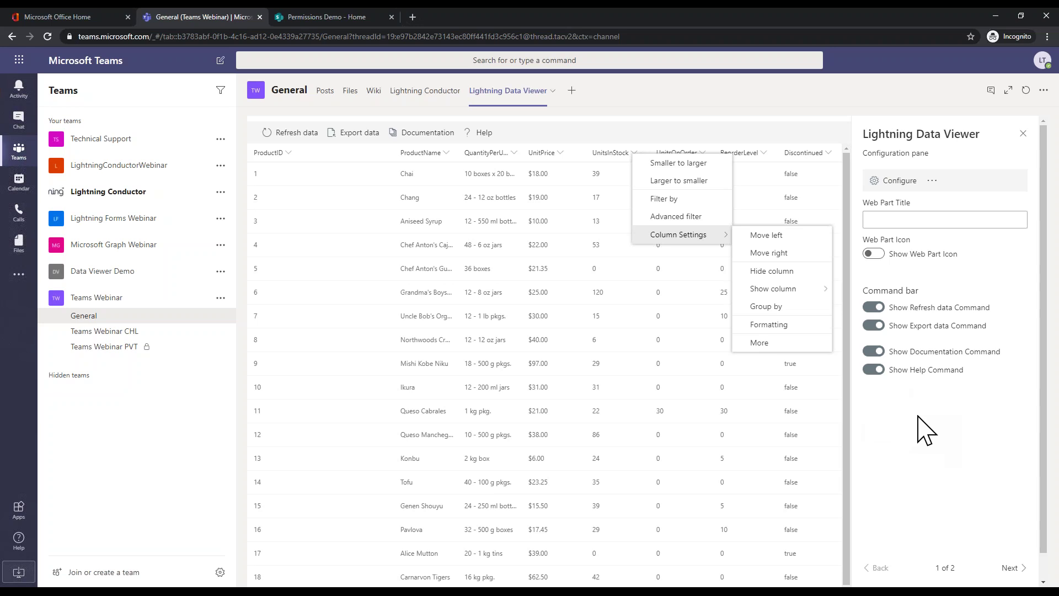
pyautogui.click(930, 436)
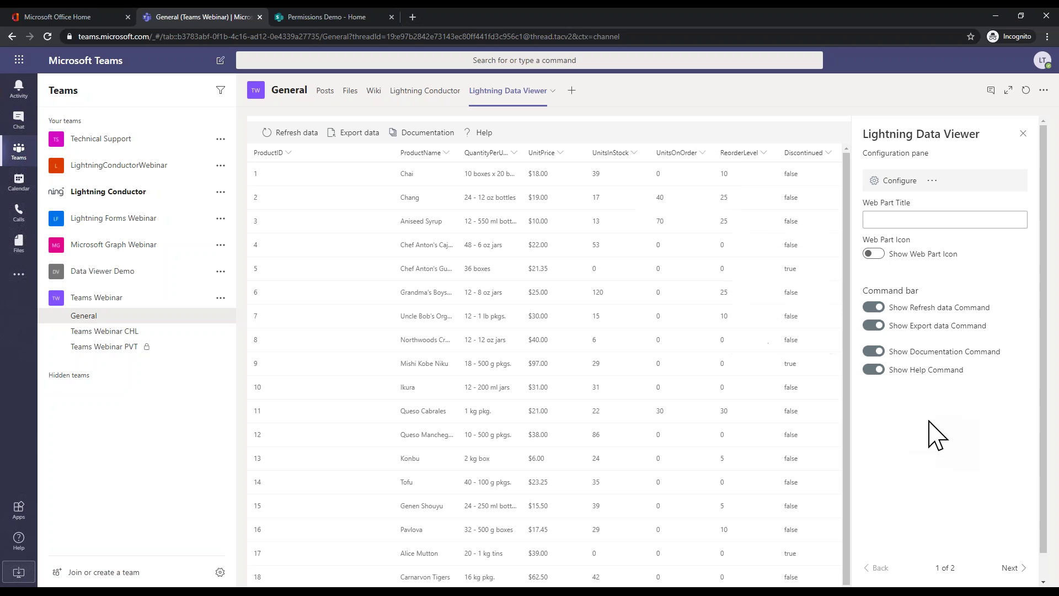
# Step: Reconfigure the Data Viewer to use Microsoft Excel as the data source provider and Charts view as the display provider
pyautogui.click(904, 182)
pyautogui.click(674, 166)
pyautogui.click(674, 261)
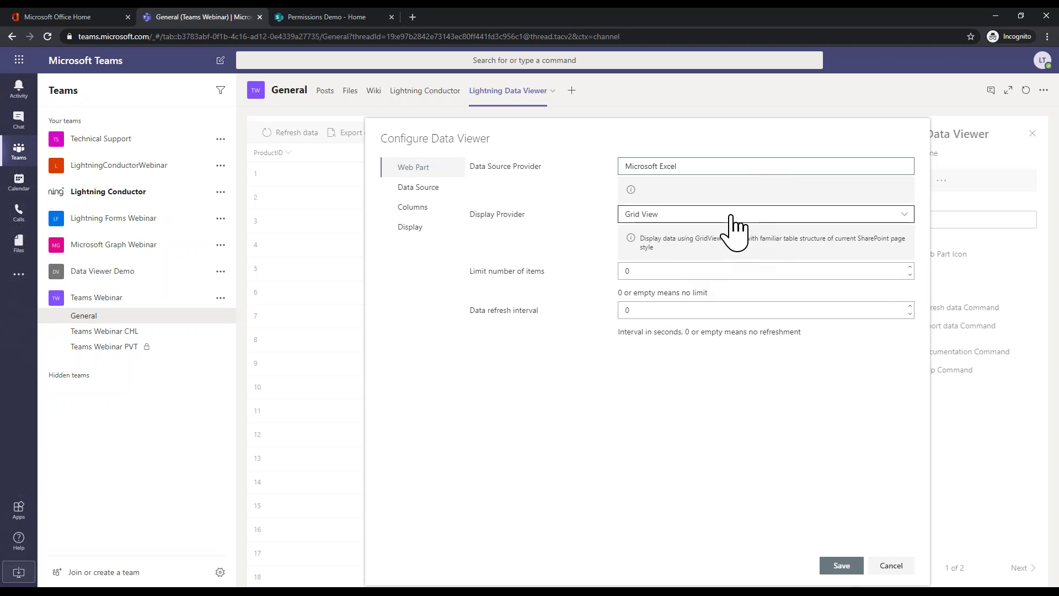
pyautogui.click(670, 217)
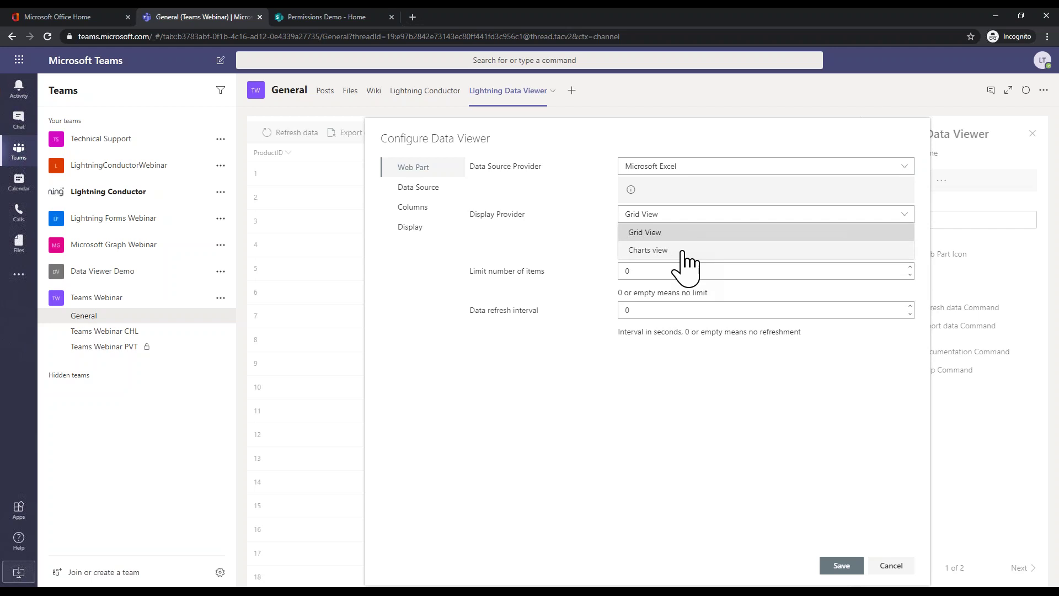
pyautogui.click(683, 251)
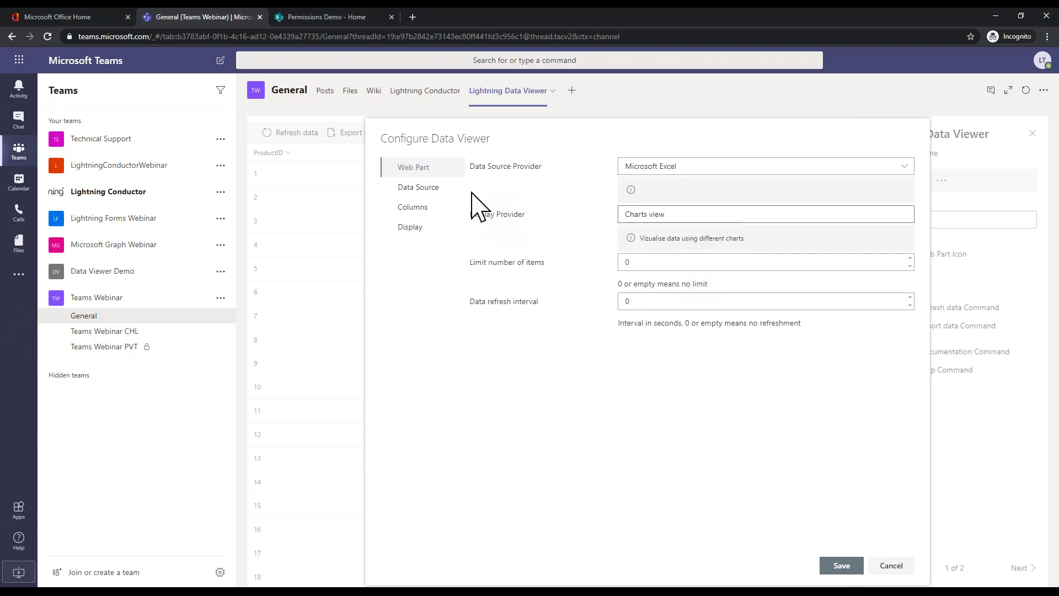
# Step: Choose the Documents library of the LightningConductor site as the Excel data source location
pyautogui.click(441, 188)
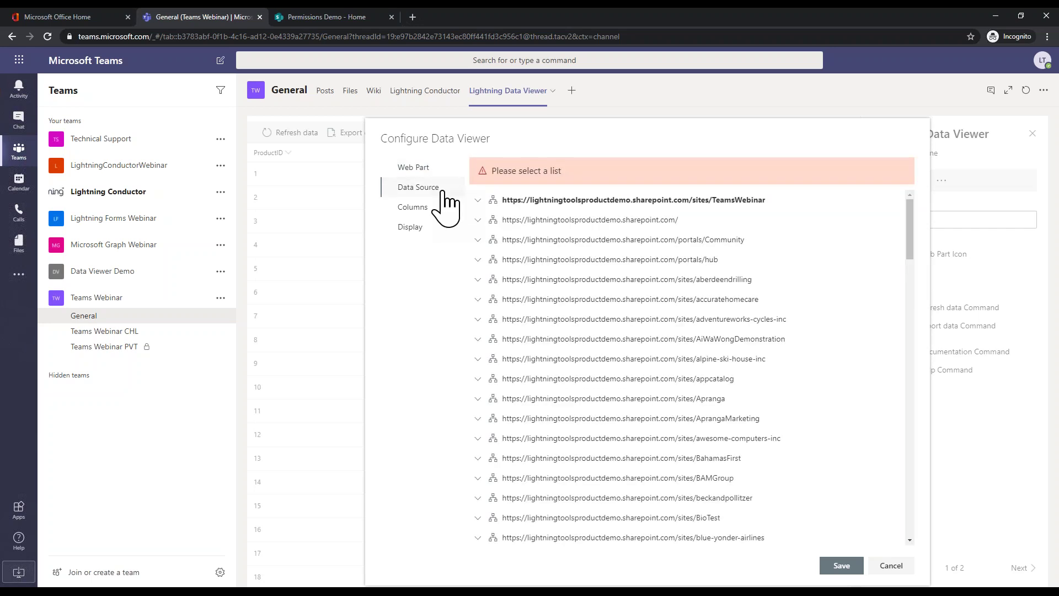
pyautogui.scroll(-10, 705, 293)
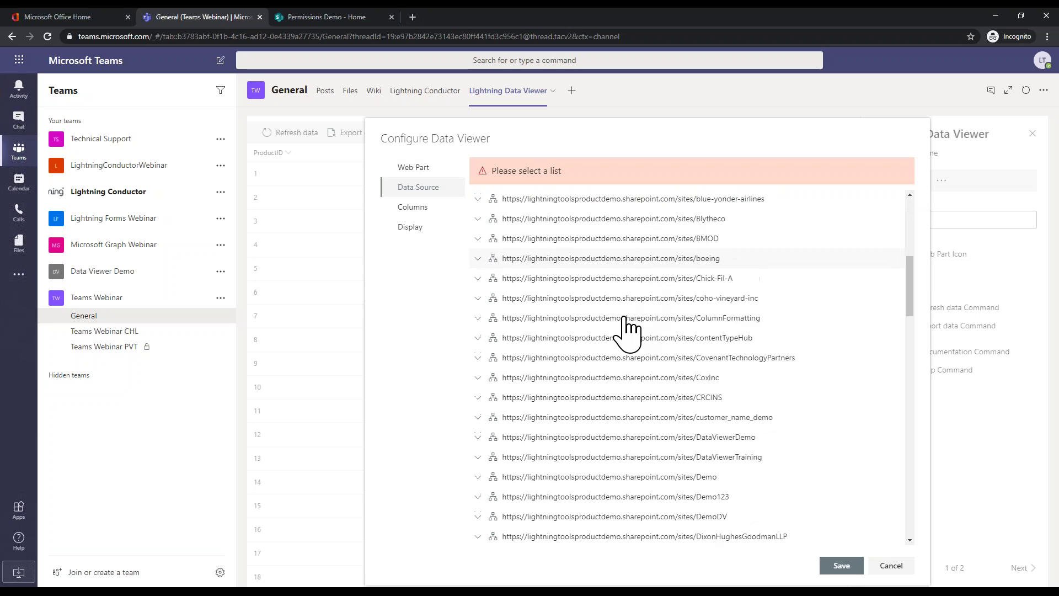
pyautogui.scroll(-5, 618, 345)
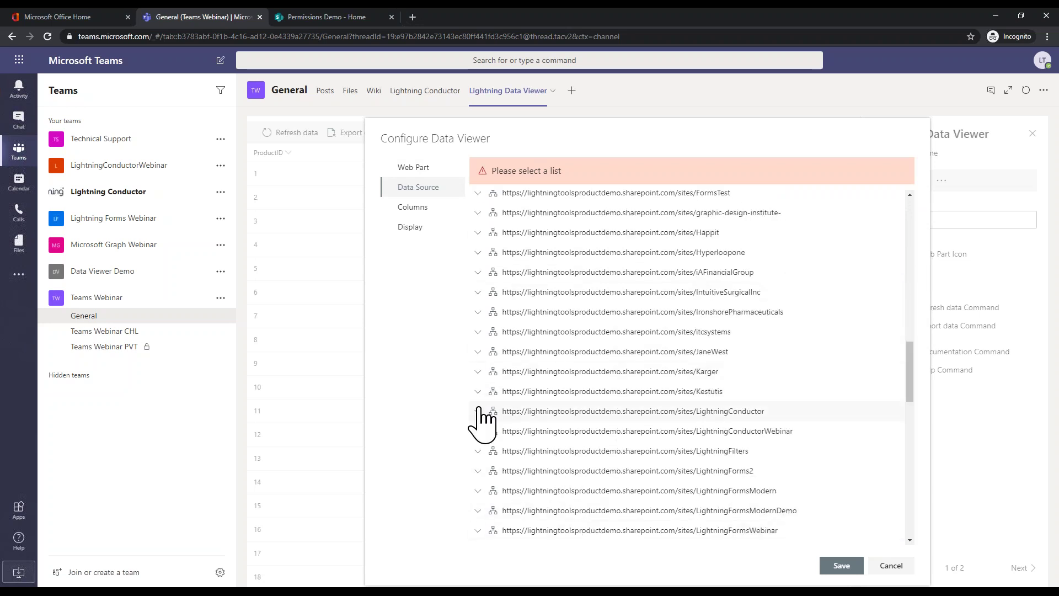
pyautogui.click(478, 411)
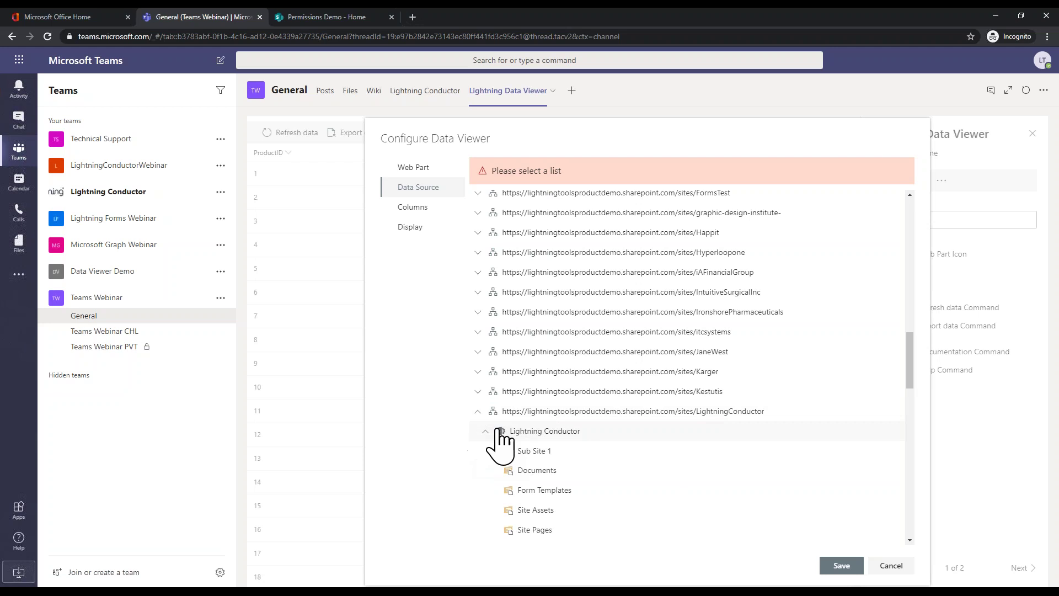
pyautogui.click(553, 471)
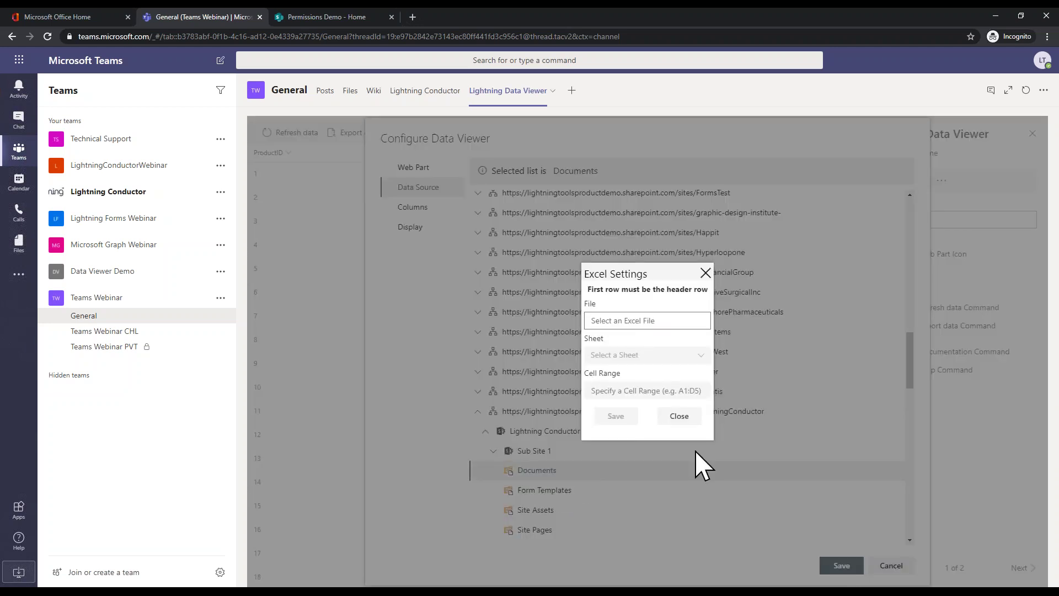
# Step: In the Excel settings, use Sheet2 of Sales.xlsx with the cell range B2:E9 and save them
pyautogui.click(662, 323)
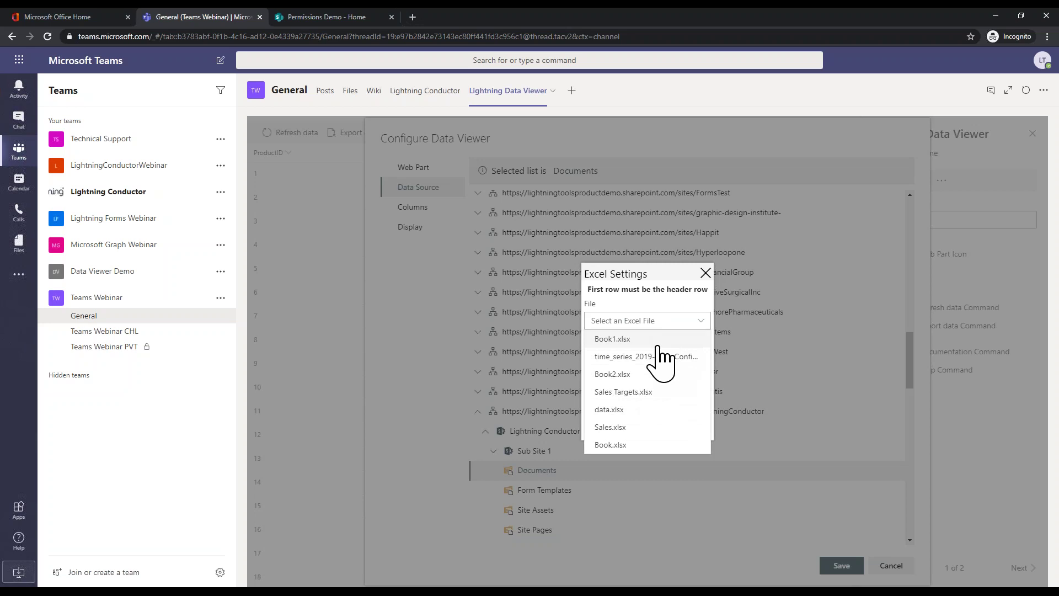
pyautogui.click(633, 428)
pyautogui.click(680, 357)
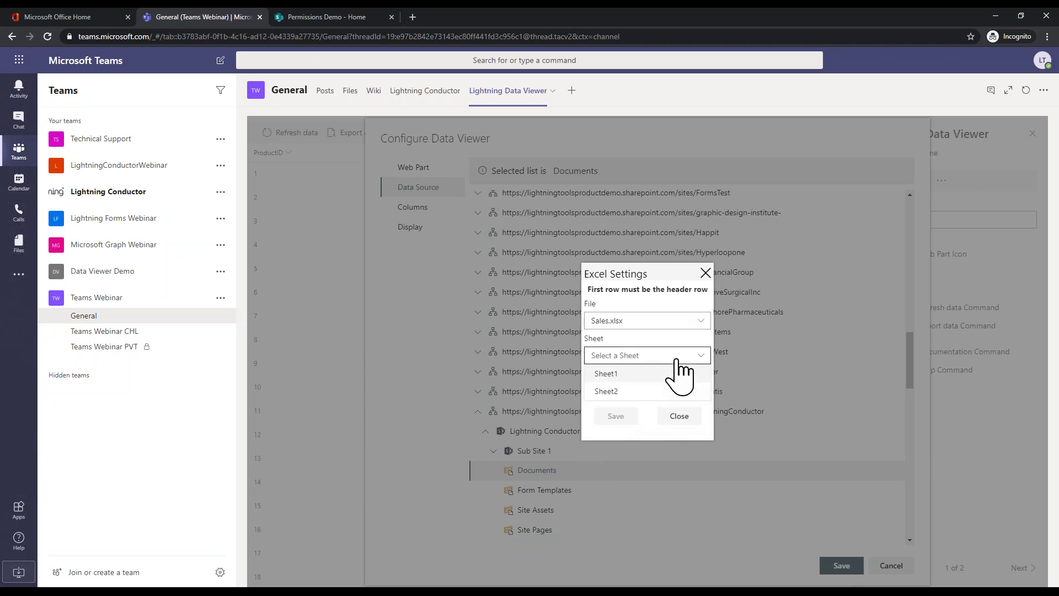
pyautogui.click(632, 392)
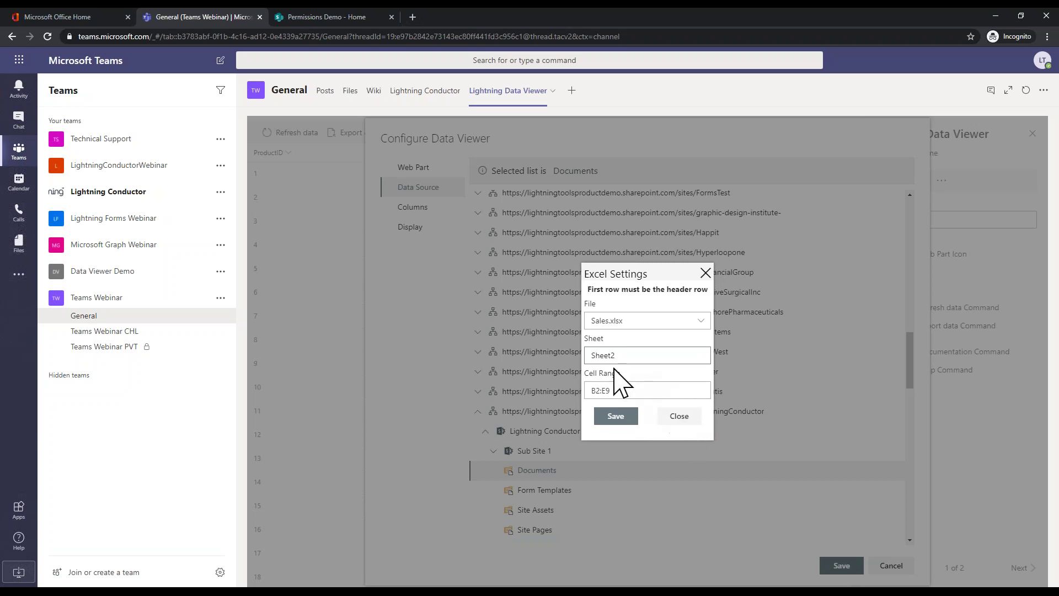
pyautogui.click(614, 417)
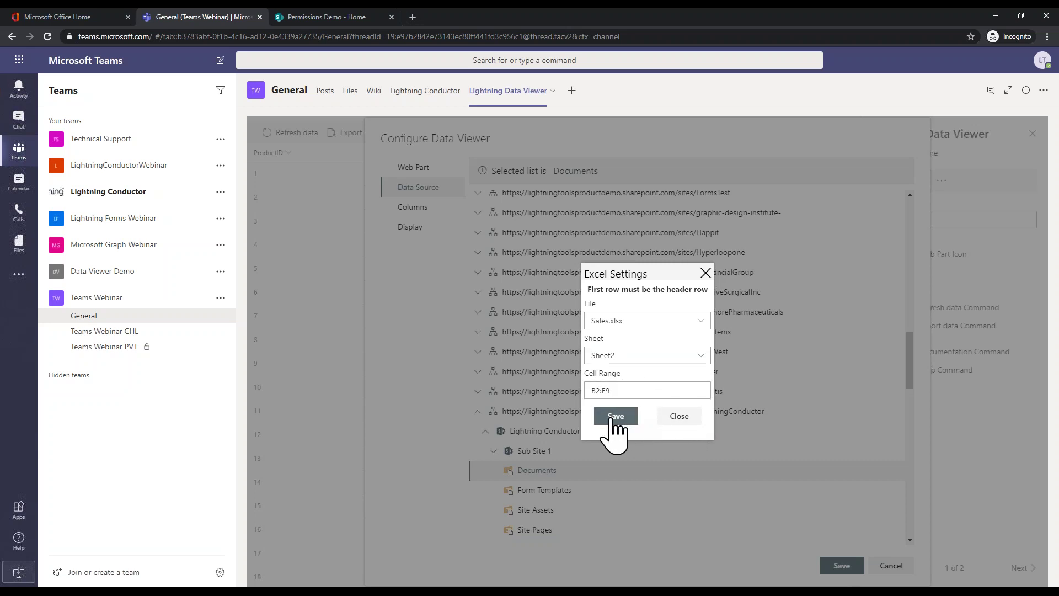
# Step: Include all the Excel columns (Month, Sales, Cost of Sales and Profit) and open the chart's display settings
pyautogui.click(419, 208)
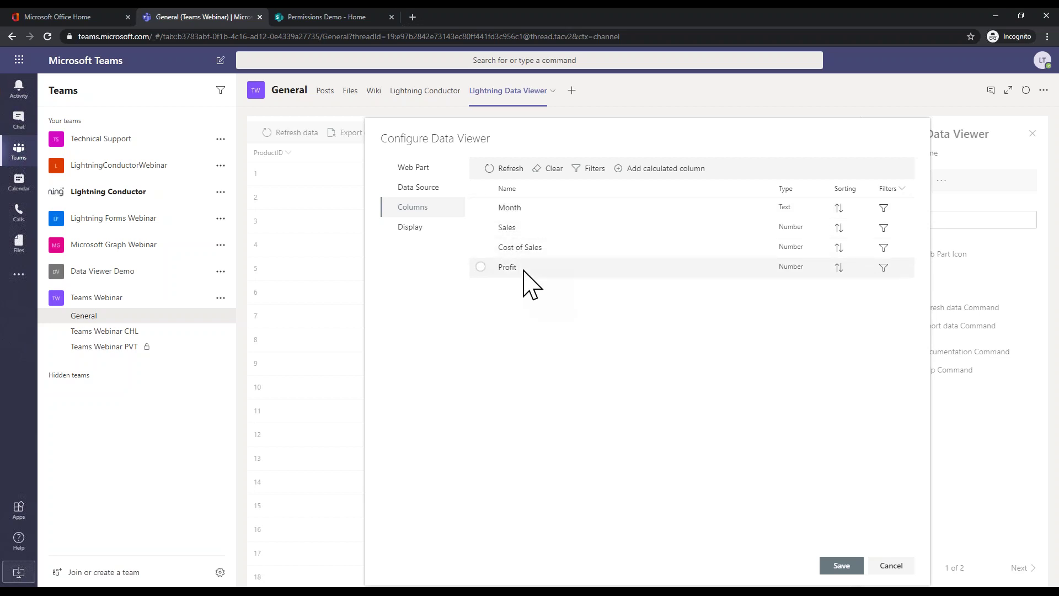
pyautogui.click(480, 188)
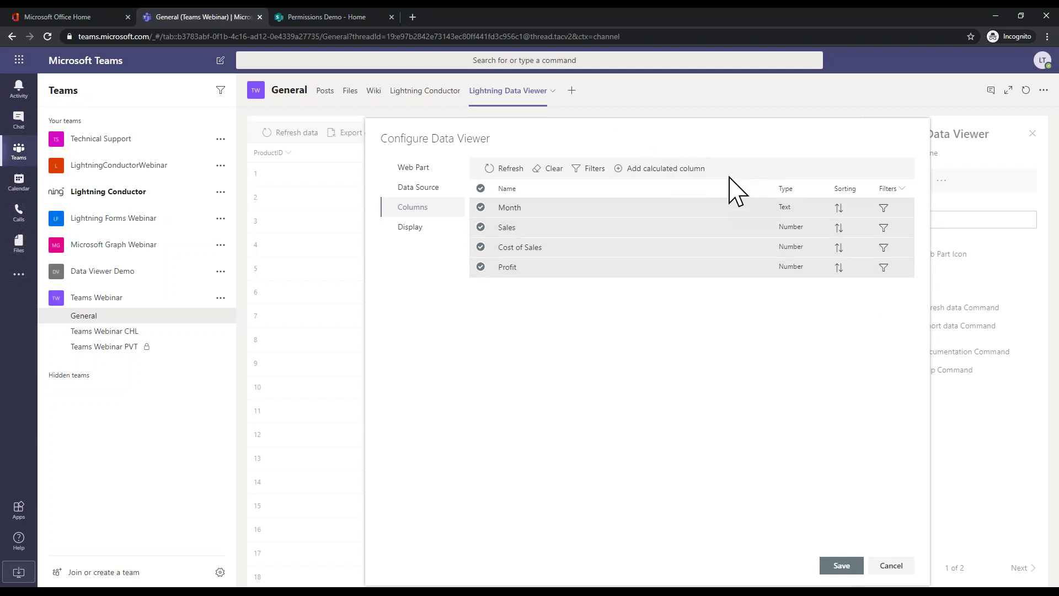
pyautogui.click(428, 234)
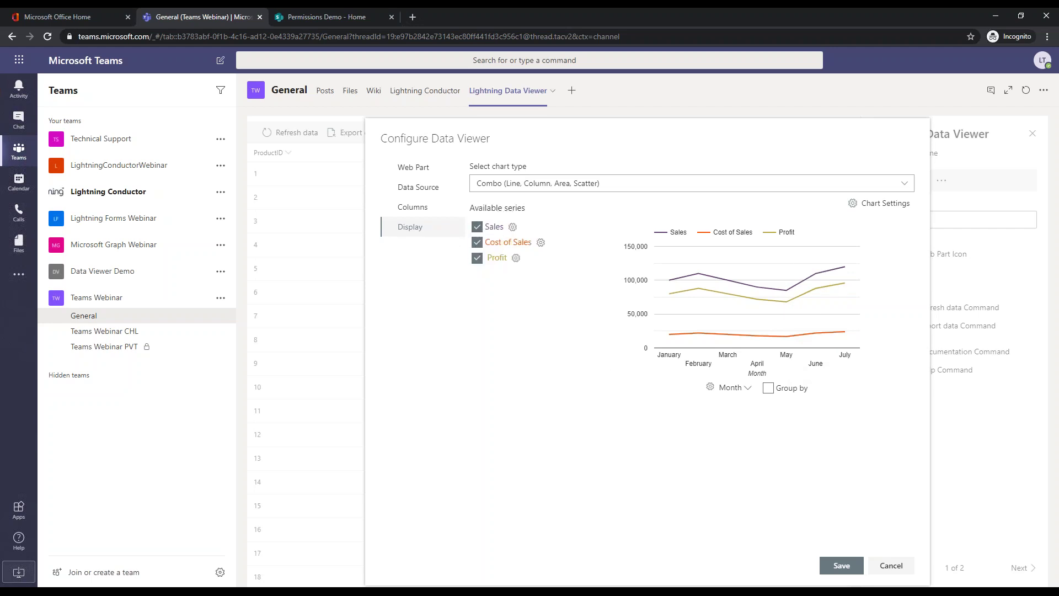
# Step: Set the Sales series to the Column category type with a custom bright blue color and save its settings
pyautogui.click(513, 227)
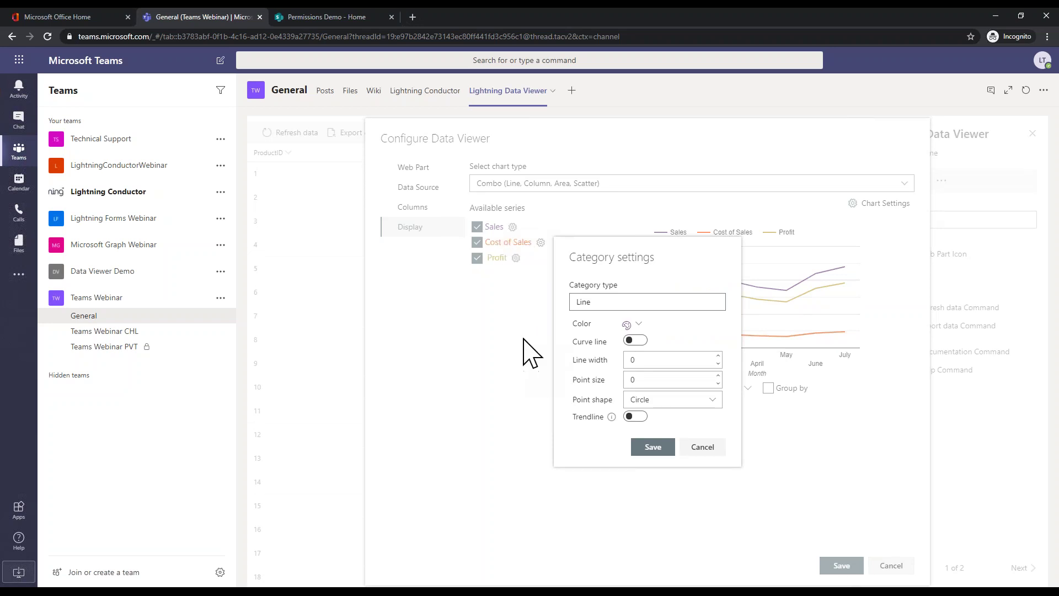
pyautogui.click(628, 305)
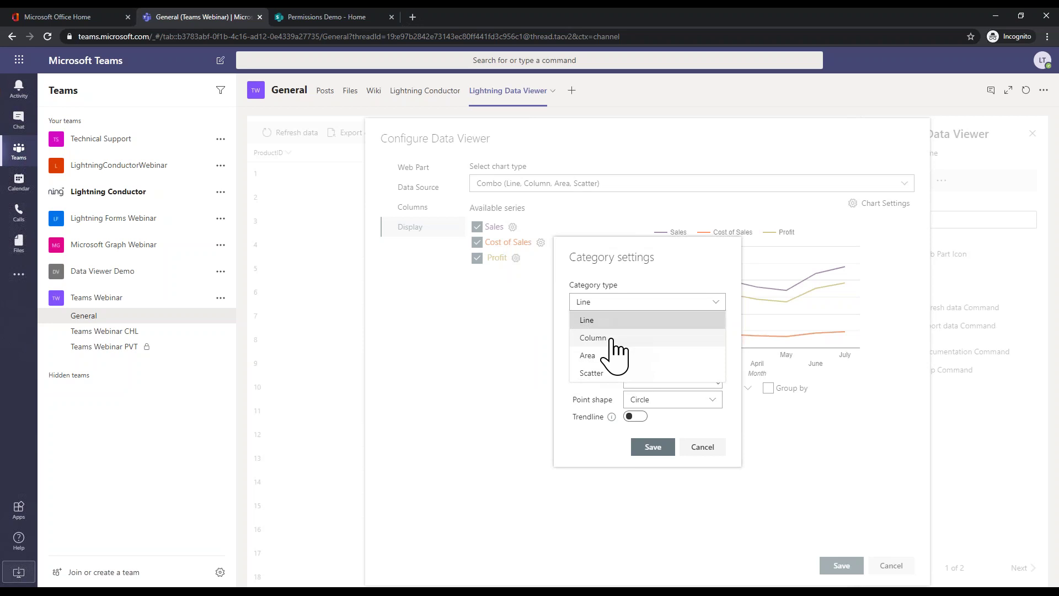
pyautogui.click(614, 339)
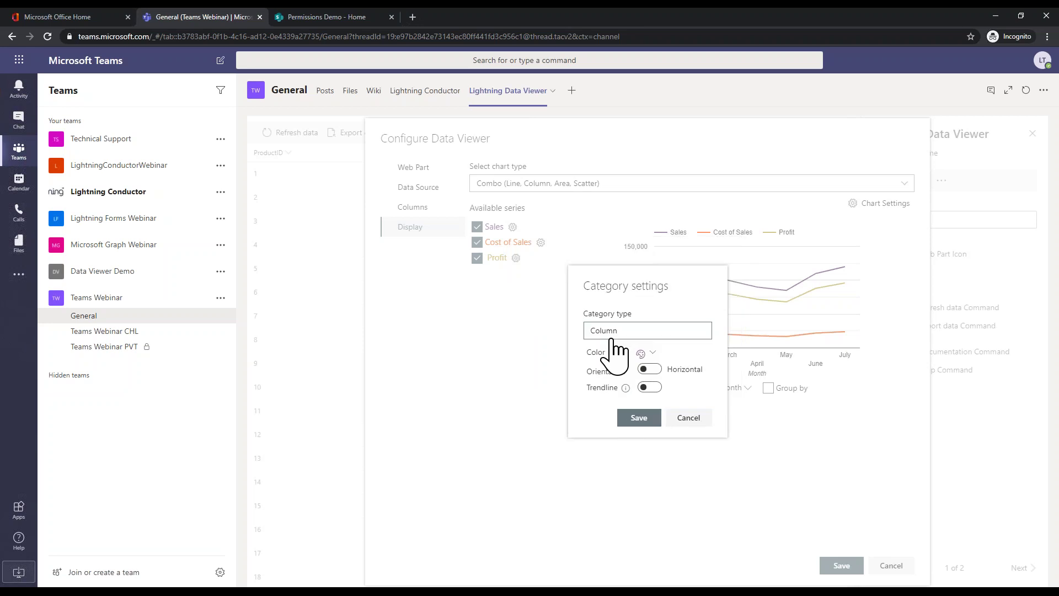
pyautogui.click(644, 354)
pyautogui.moveTo(780, 500)
pyautogui.mouseDown()
pyautogui.moveTo(778, 510)
pyautogui.moveTo(760, 502)
pyautogui.mouseUp()
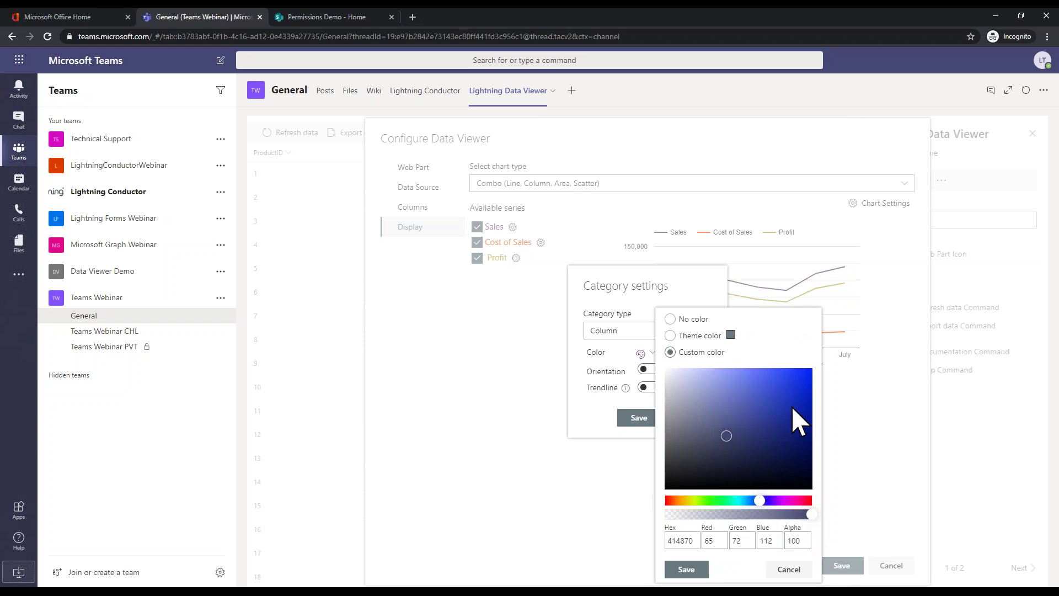
pyautogui.click(686, 570)
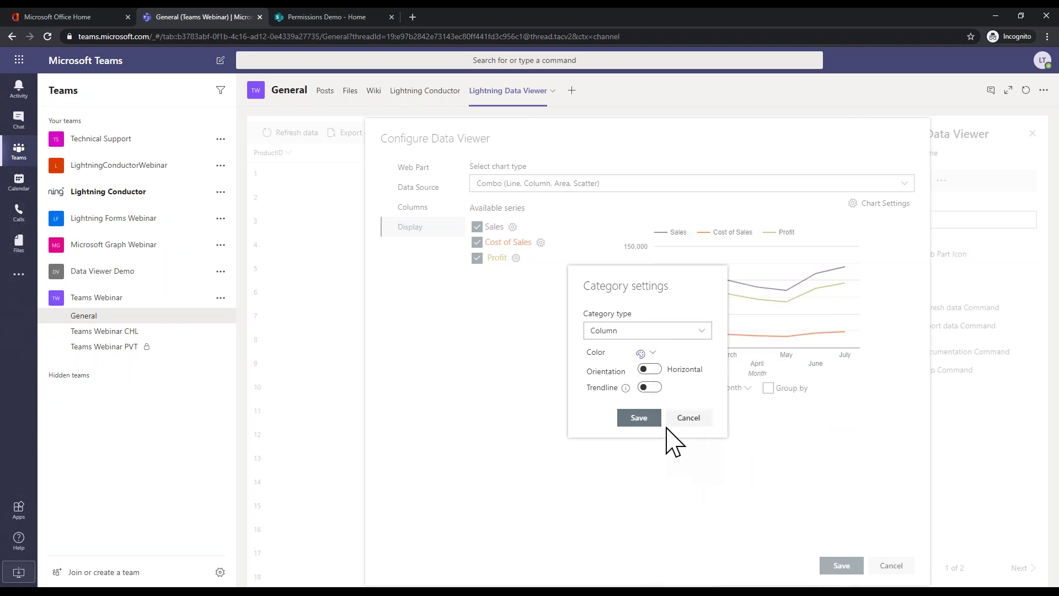
pyautogui.click(637, 418)
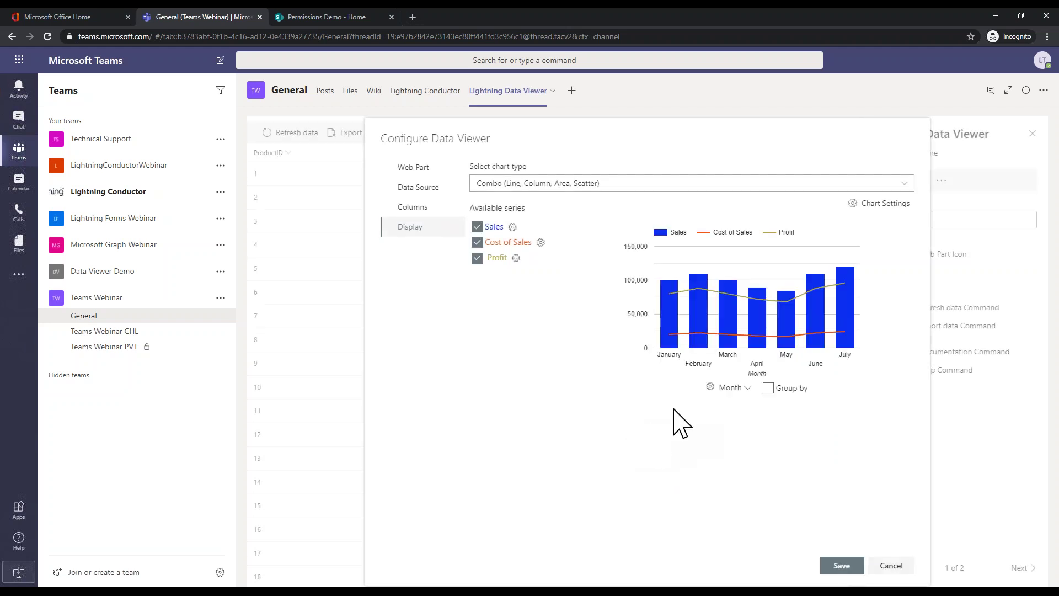
# Step: Set a custom bright green color for the Profit series and save its category settings
pyautogui.click(516, 257)
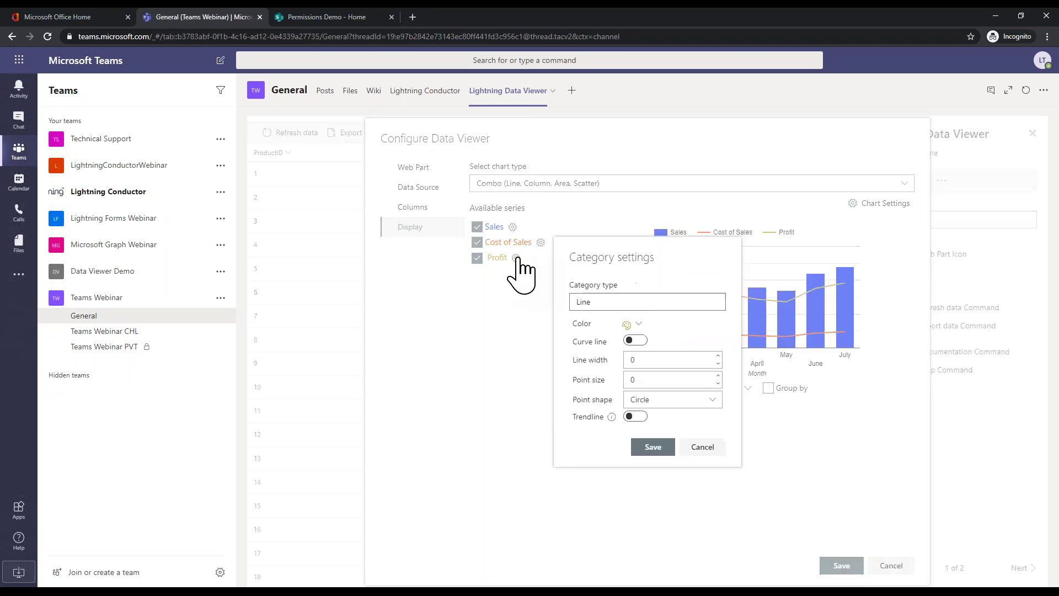
pyautogui.click(629, 327)
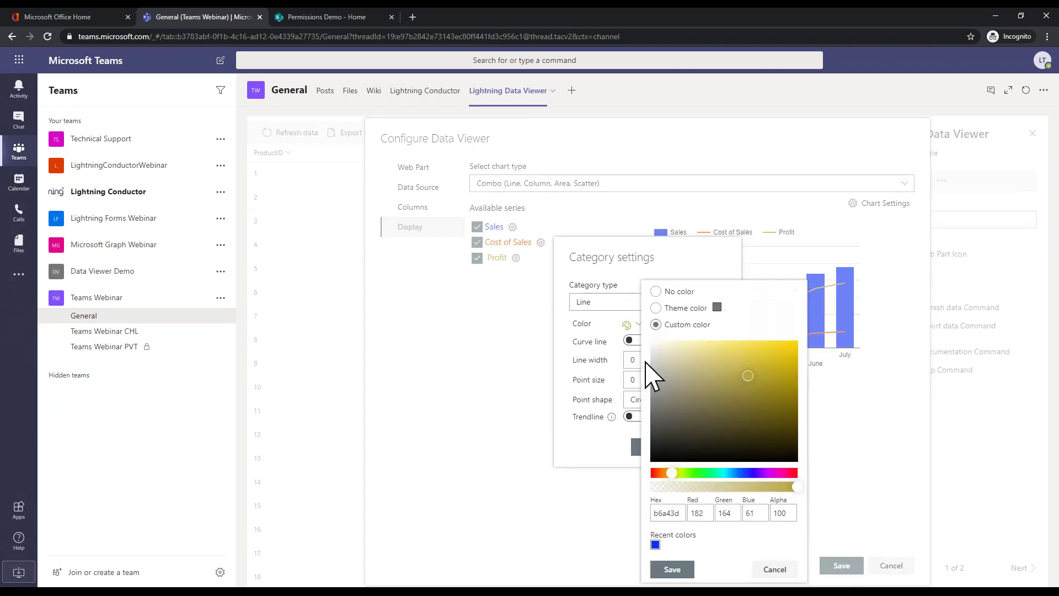
pyautogui.click(701, 473)
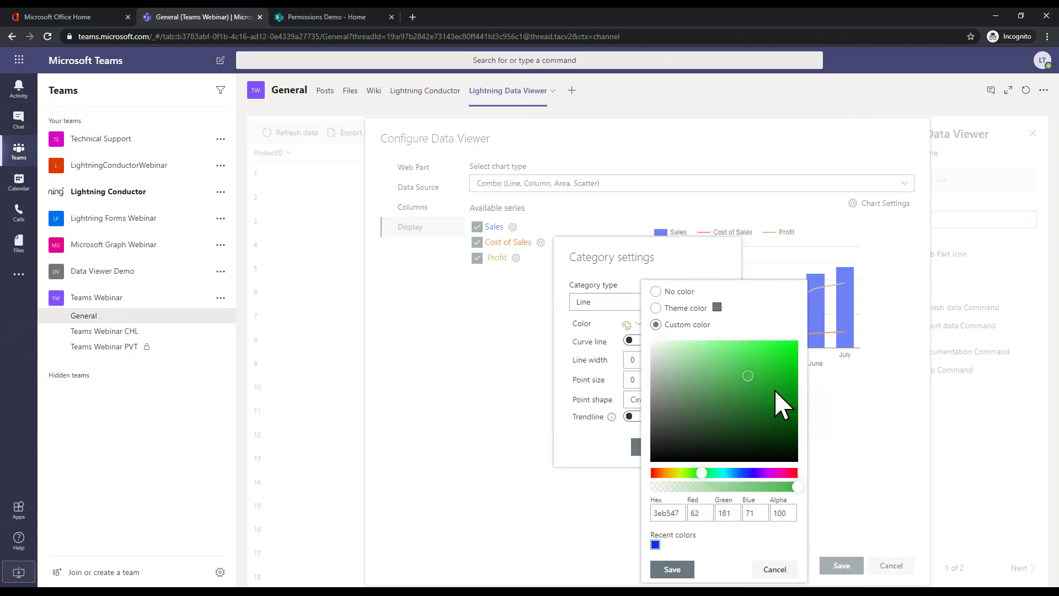
pyautogui.click(672, 570)
pyautogui.click(653, 447)
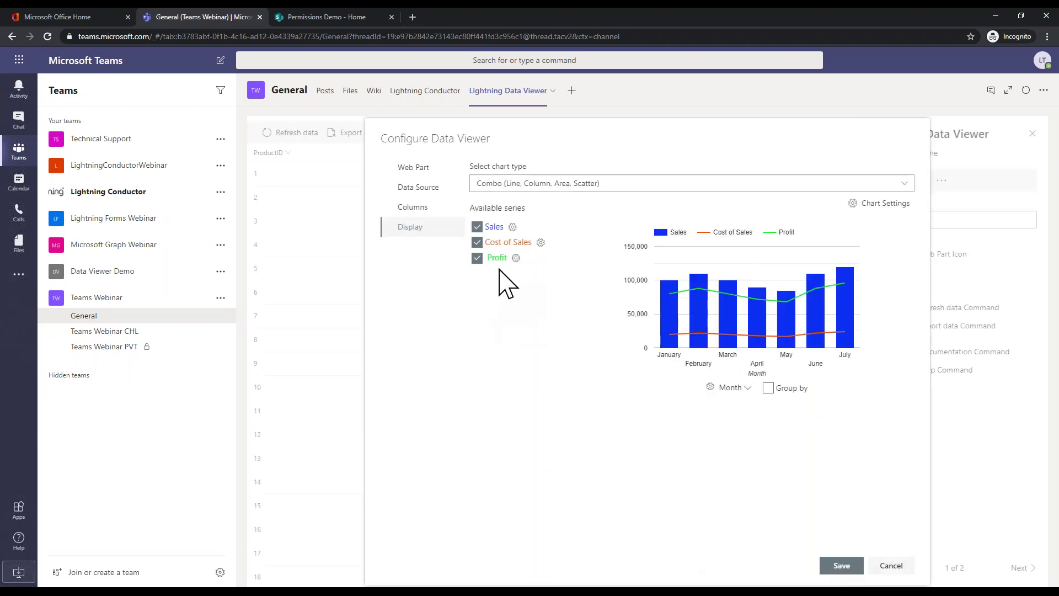
# Step: Set the Cost of Sales series to the Area category type and save the combo chart configuration
pyautogui.click(541, 243)
pyautogui.click(621, 304)
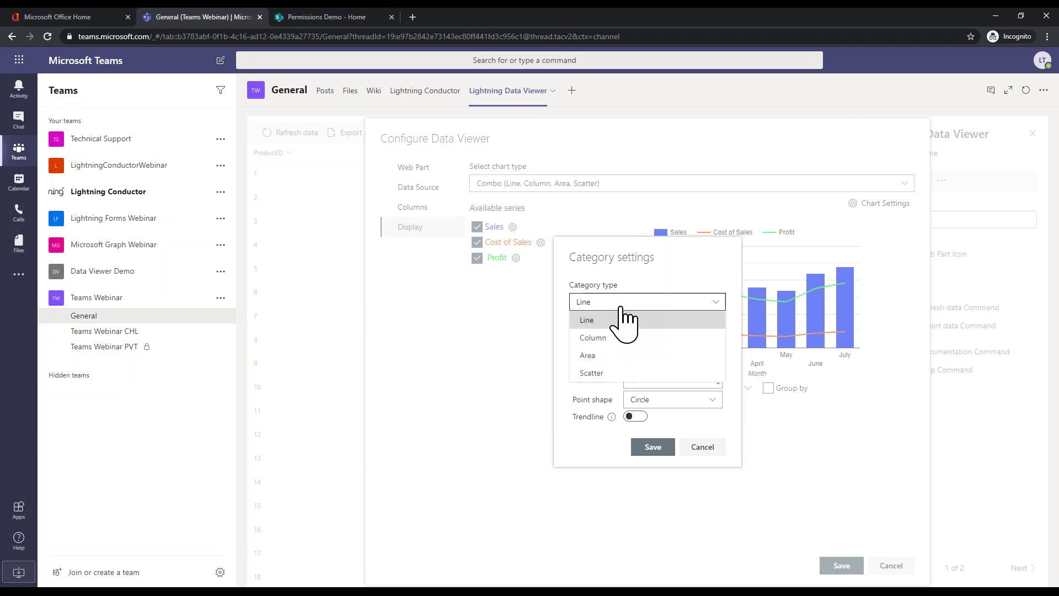
pyautogui.click(600, 354)
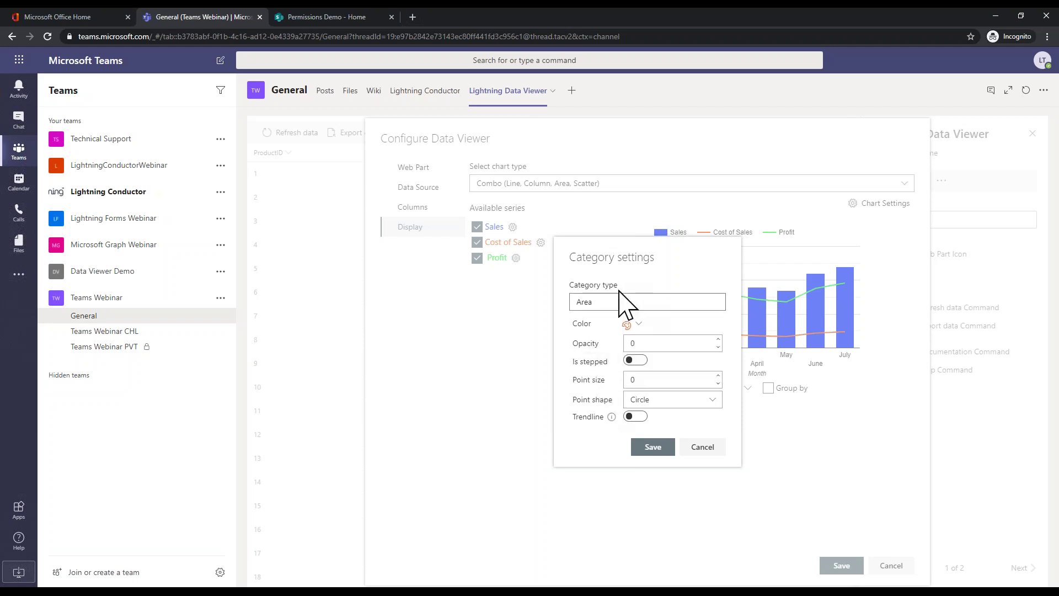
pyautogui.click(653, 447)
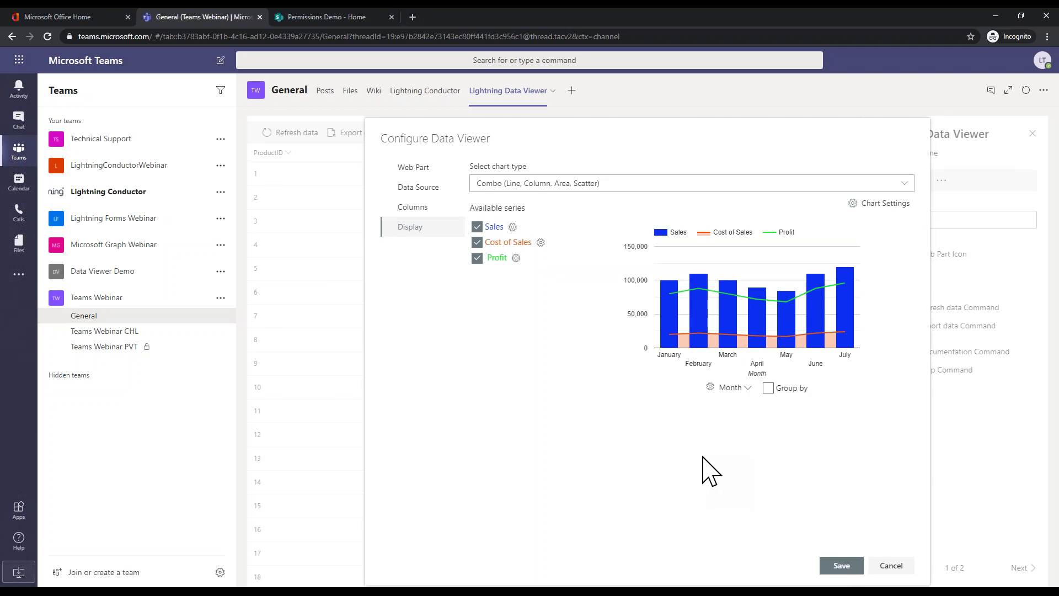
pyautogui.click(841, 566)
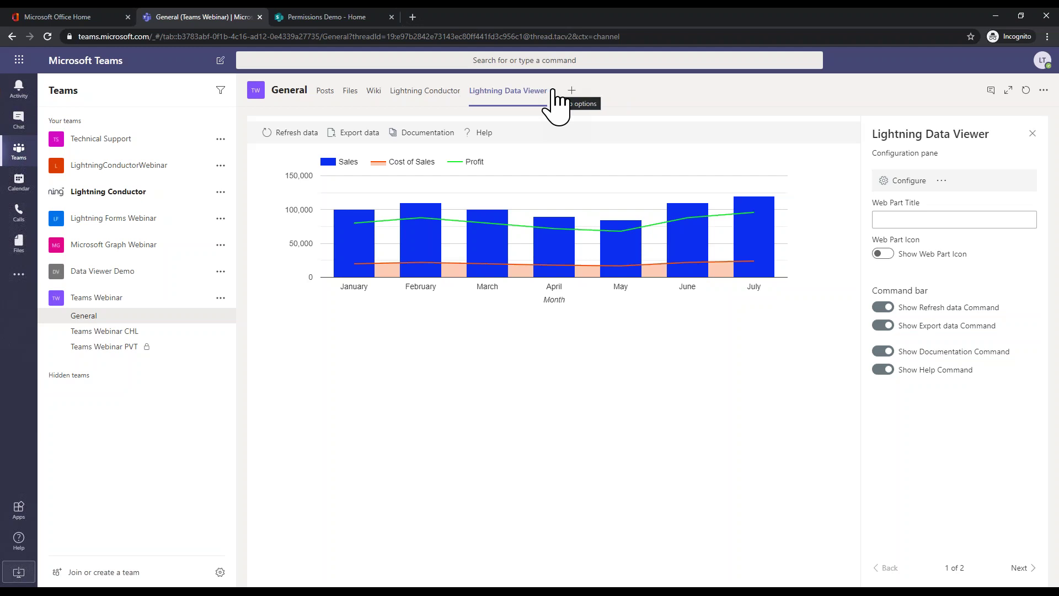
# Step: Reopen the chart's display configuration, exclude the Profit and Cost of Sales series, and change the chart type to Pie & Donut
pyautogui.click(919, 185)
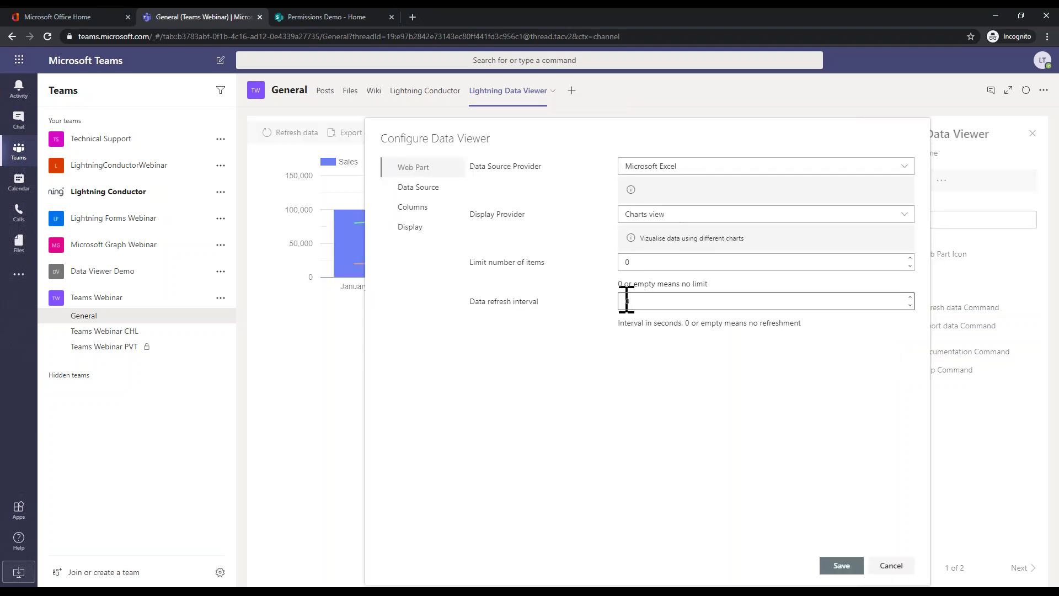
pyautogui.click(421, 229)
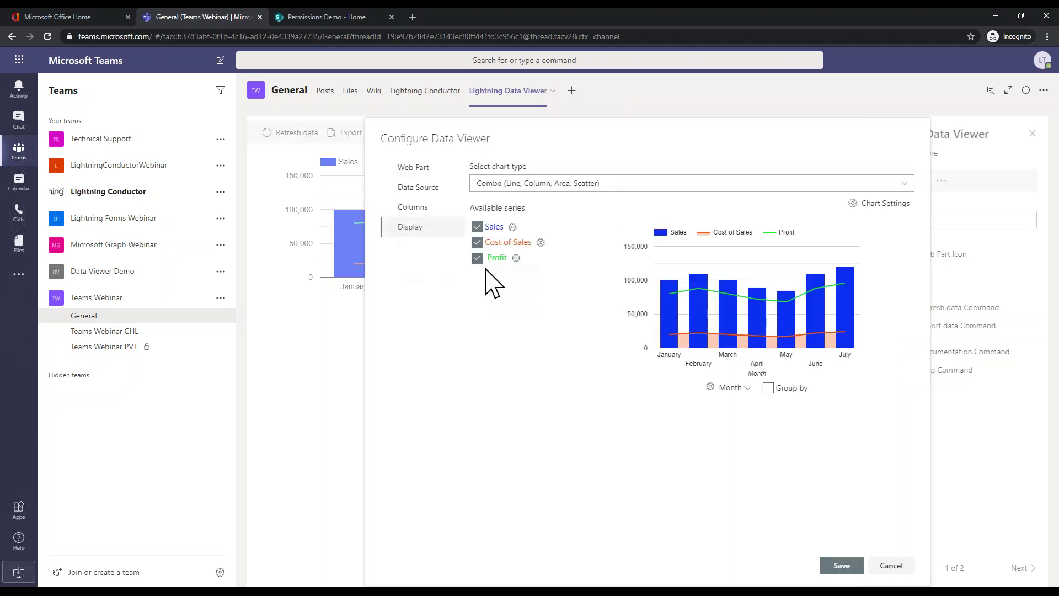
pyautogui.click(477, 258)
pyautogui.click(477, 242)
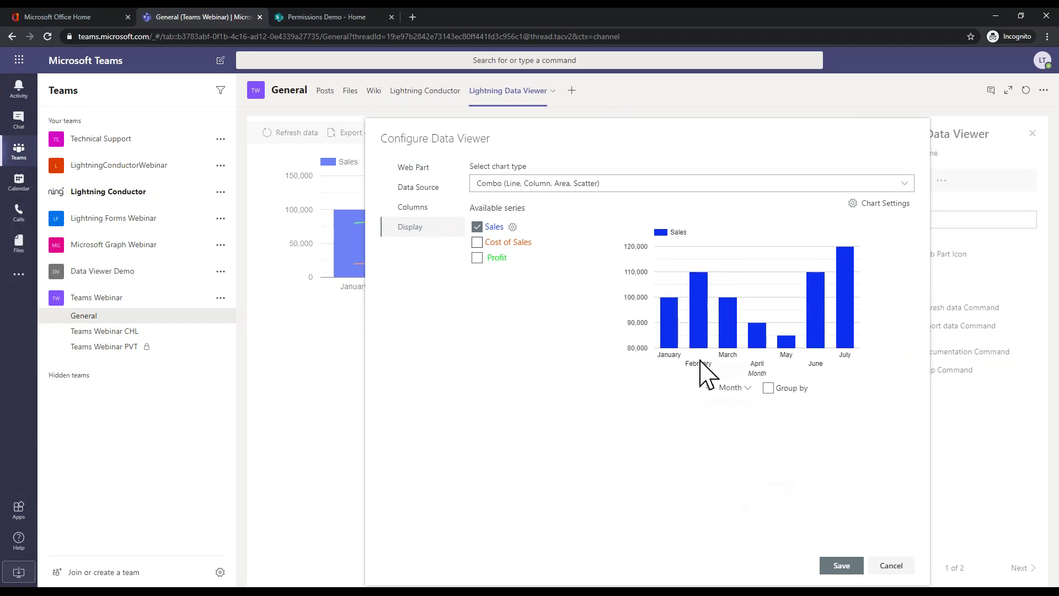
pyautogui.click(590, 184)
pyautogui.click(555, 219)
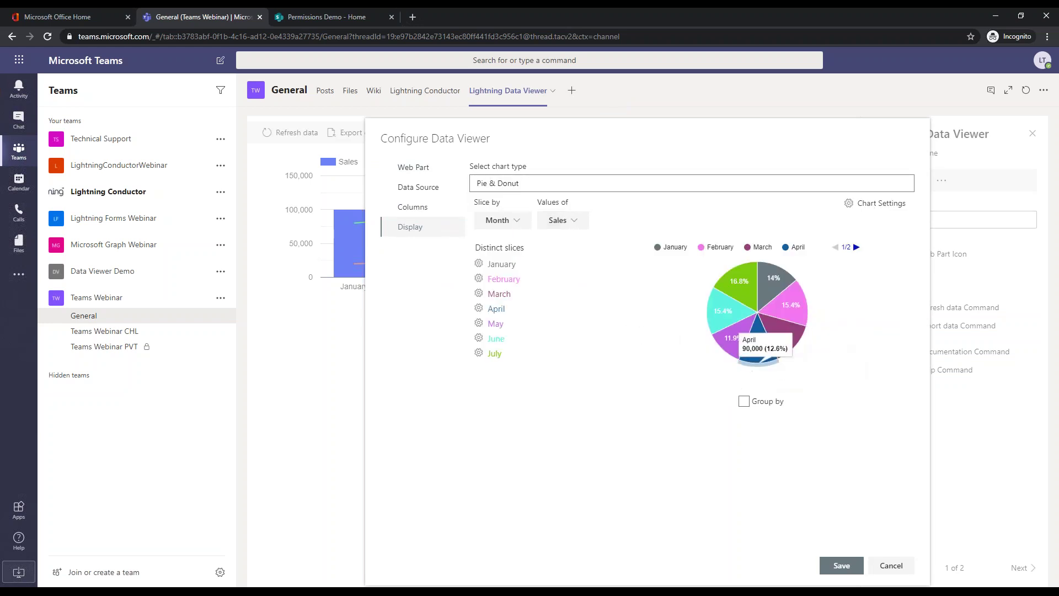
# Step: Enable the Is 3D option in the pie chart's settings and save them
pyautogui.click(883, 203)
pyautogui.click(903, 359)
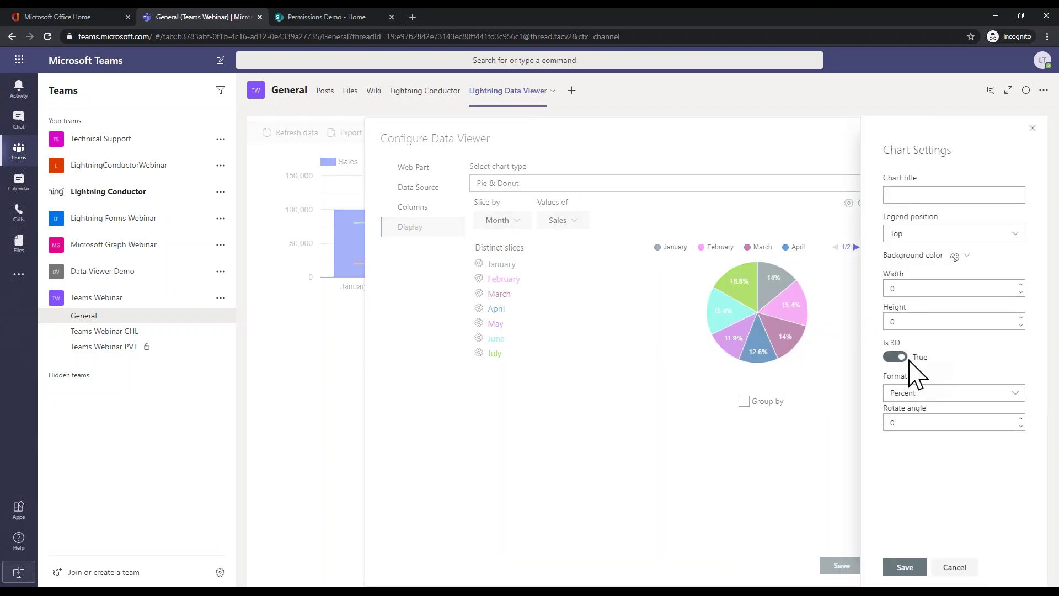
pyautogui.click(908, 566)
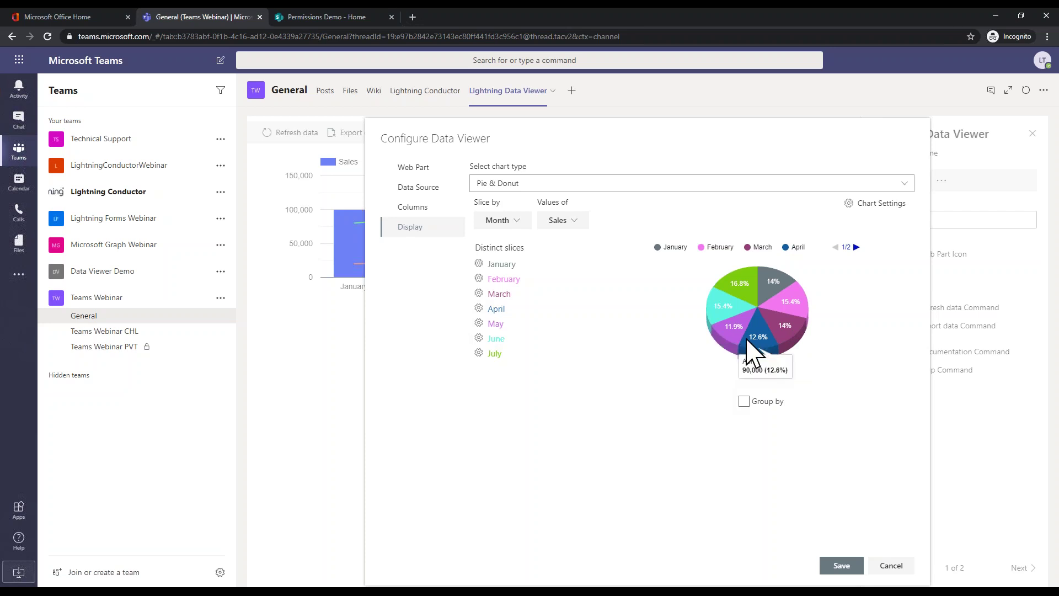
# Step: Offset the April slice slightly from the pie and save the Data Viewer configuration
pyautogui.click(478, 308)
pyautogui.moveTo(619, 362); pyautogui.dragTo(635, 362)
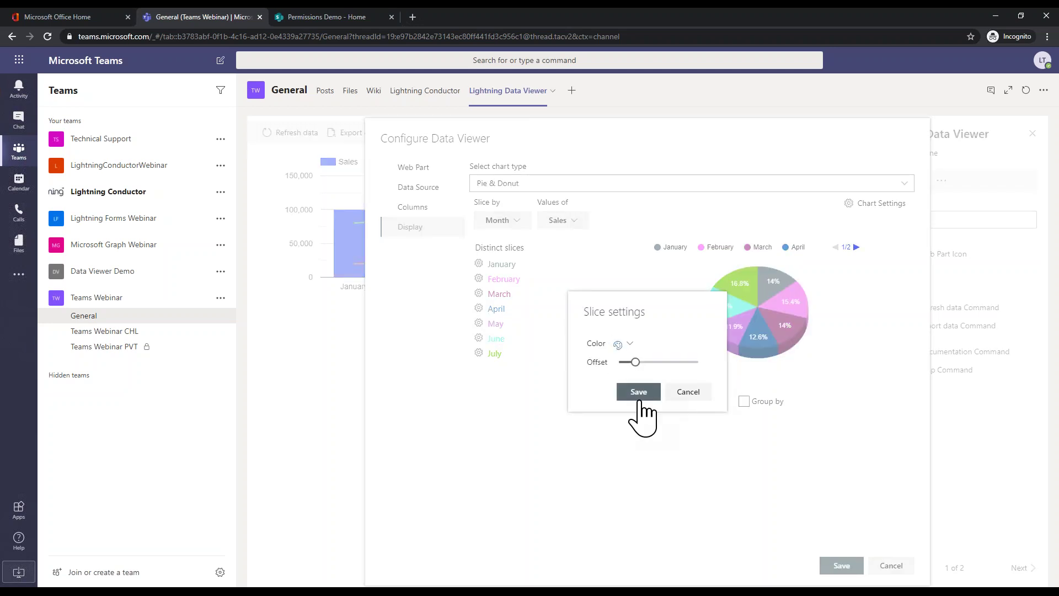
pyautogui.click(638, 391)
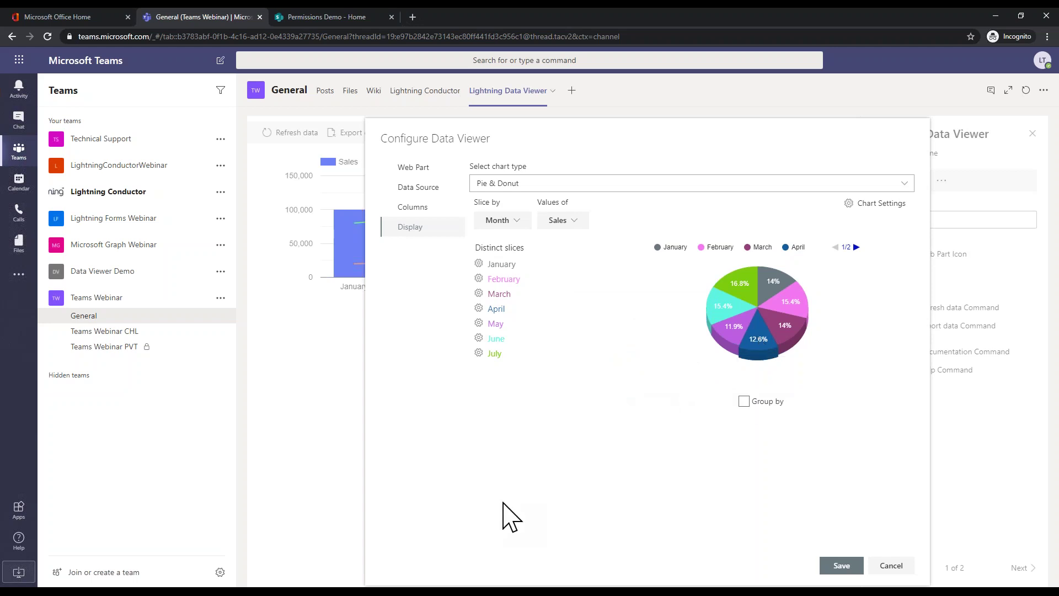
pyautogui.click(840, 566)
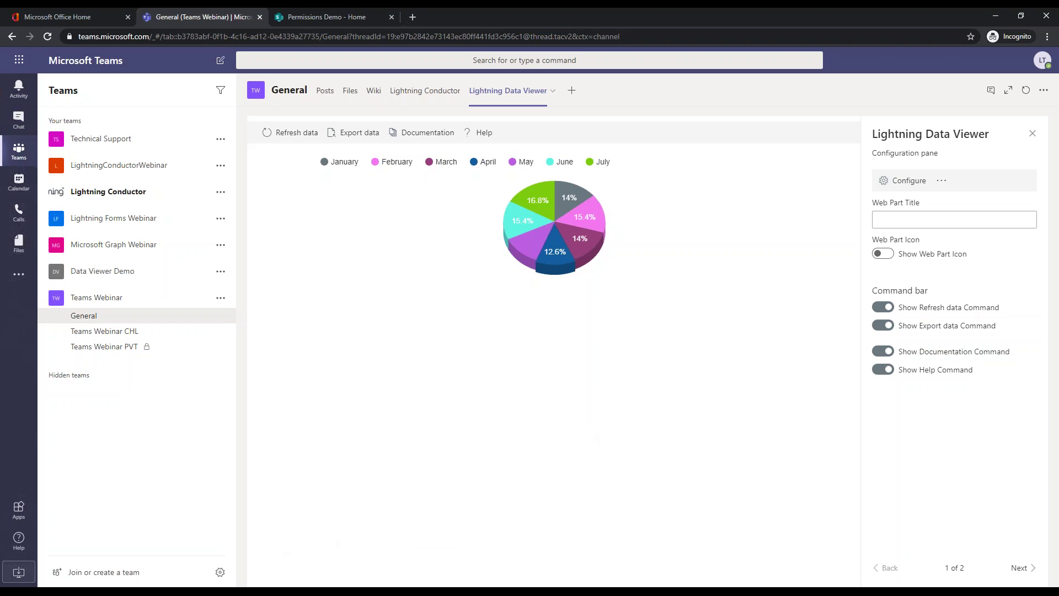
pyautogui.moveTo(190, 590)
pyautogui.click(215, 548)
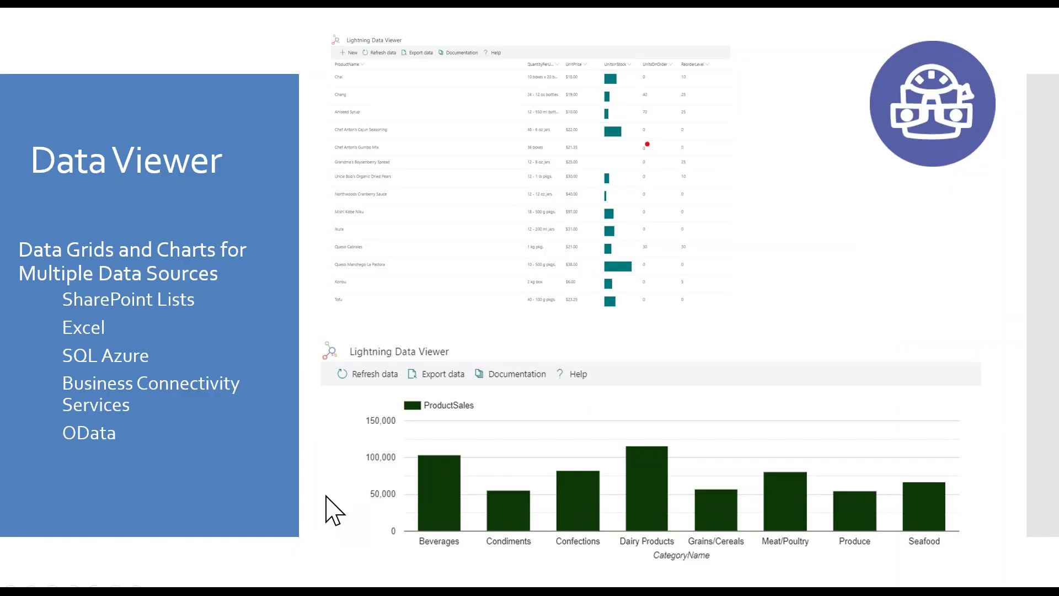
pyautogui.click(527, 442)
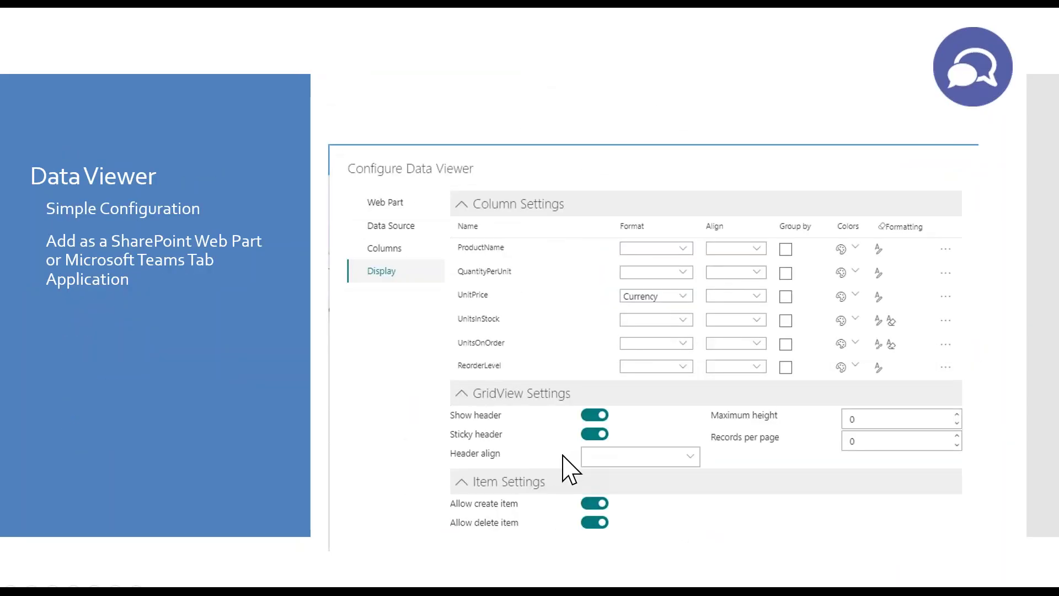
pyautogui.click(712, 489)
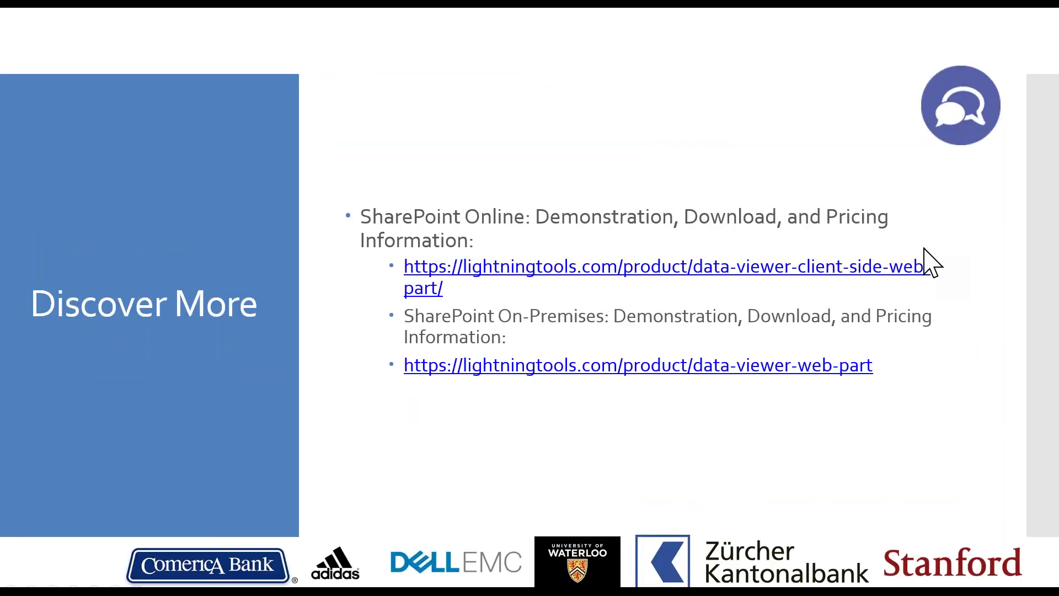
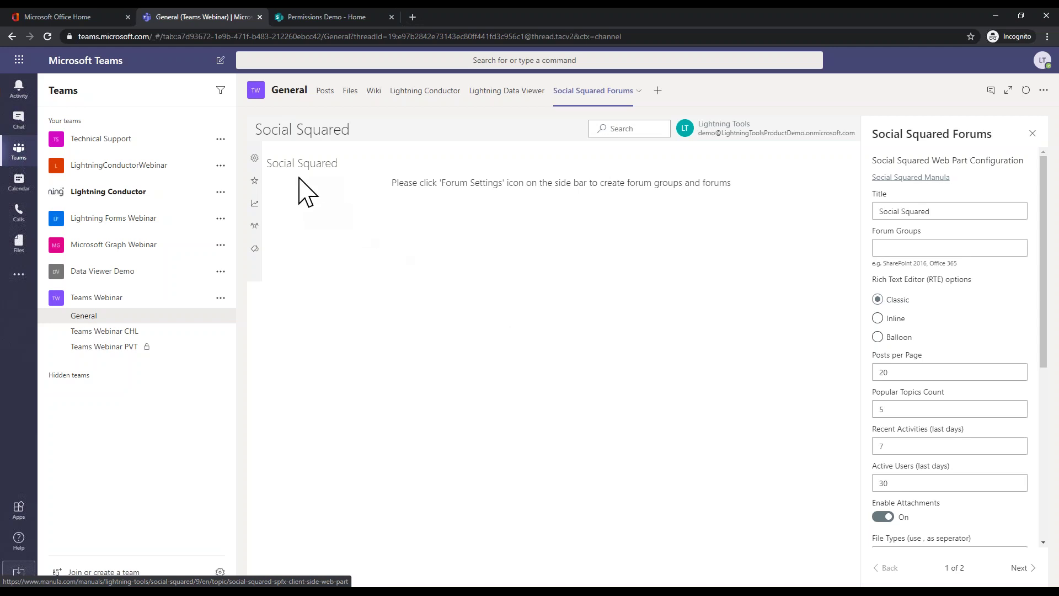
# Step: Add a forum group titled Working from Home in the Social Squared forum settings
pyautogui.click(255, 159)
pyautogui.click(759, 183)
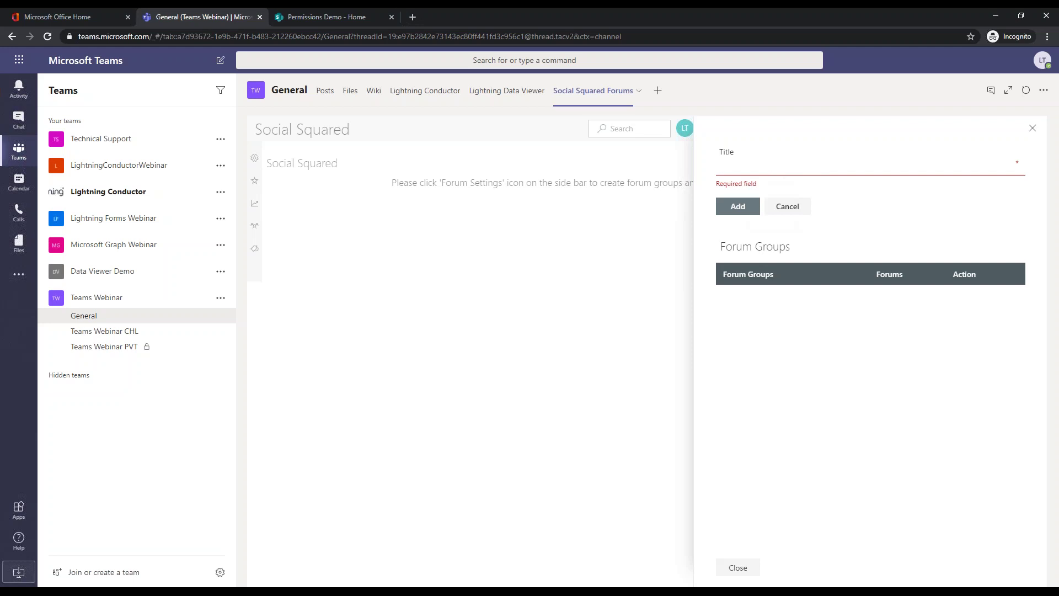
pyautogui.write('Working ')
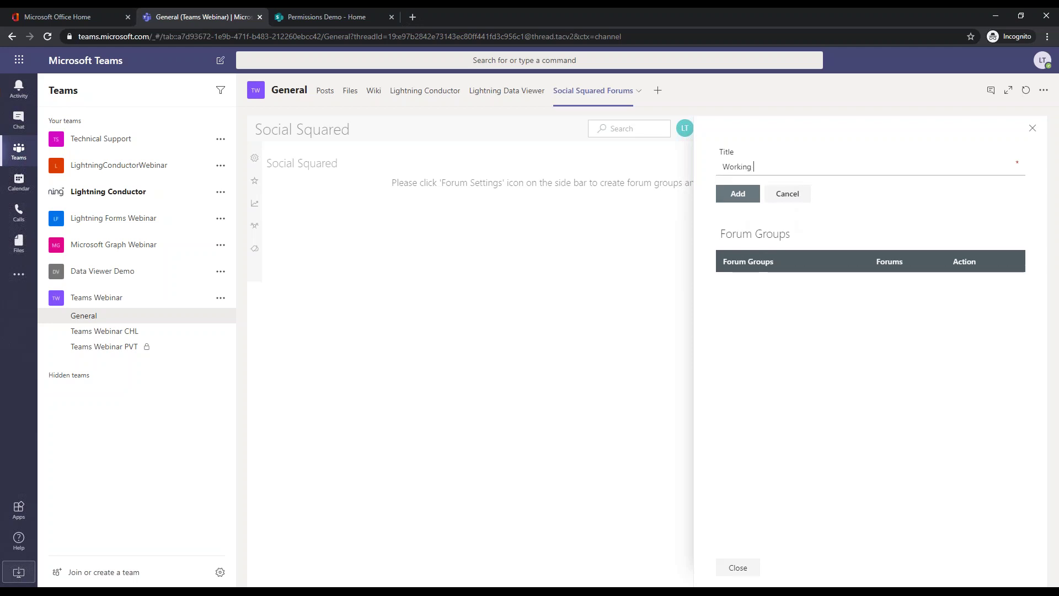
pyautogui.write('from Home')
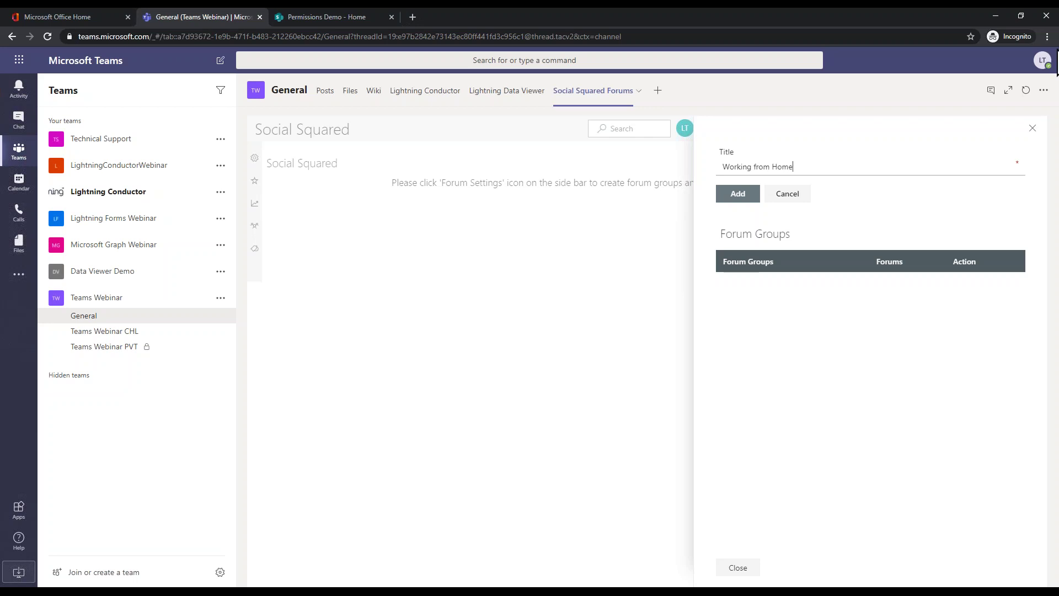
pyautogui.click(740, 196)
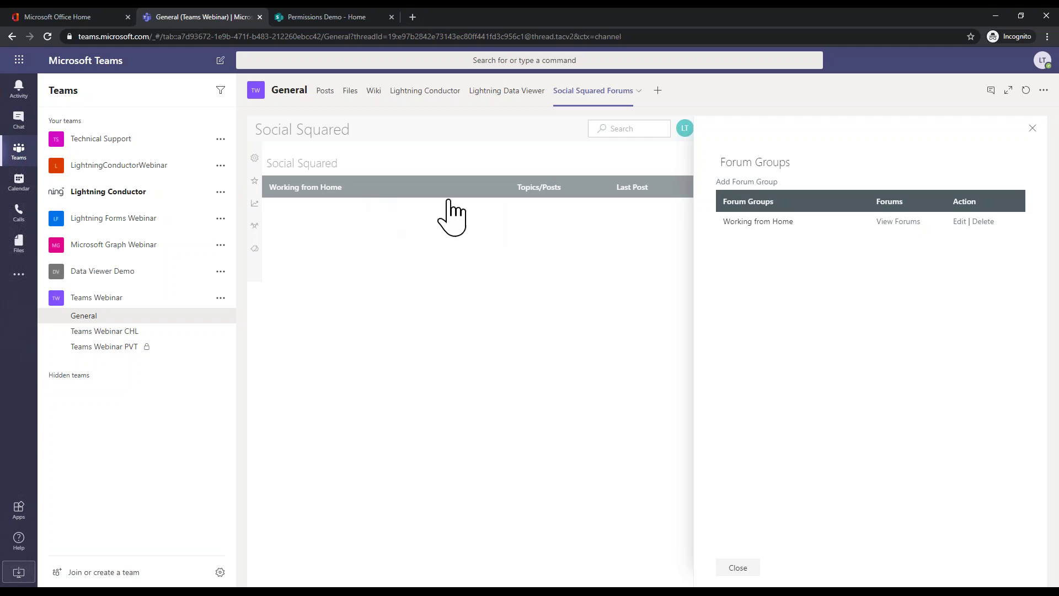
# Step: Add a forum titled Technology with the description Technology Desc to the Working from Home group, leaving moderators empty
pyautogui.click(901, 223)
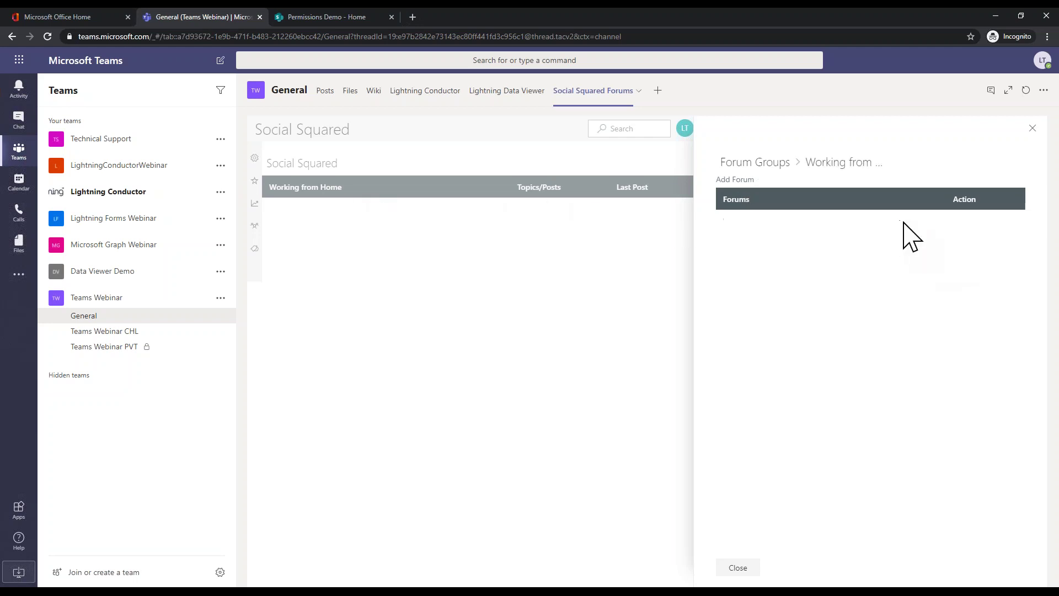
pyautogui.click(741, 182)
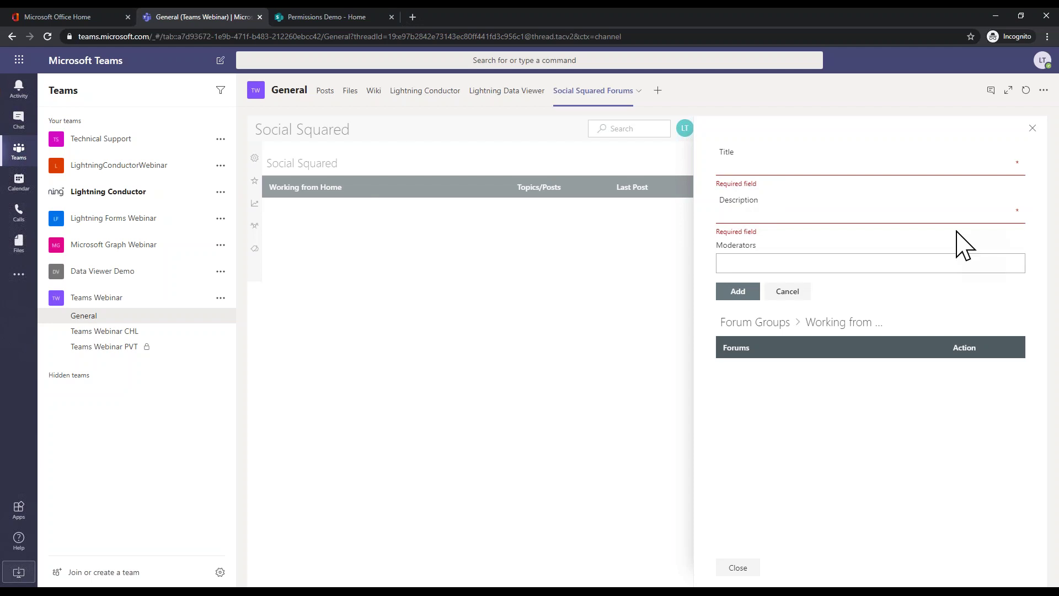
pyautogui.write('H')
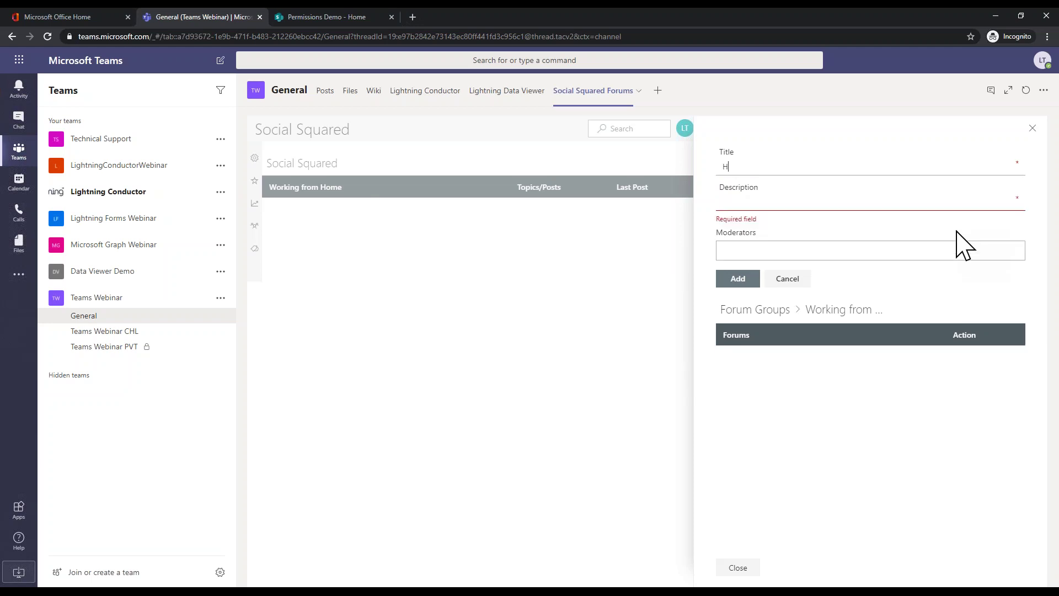
pyautogui.press('BackSpace')
pyautogui.write('Technology')
pyautogui.click(847, 207)
pyautogui.write('Technogol')
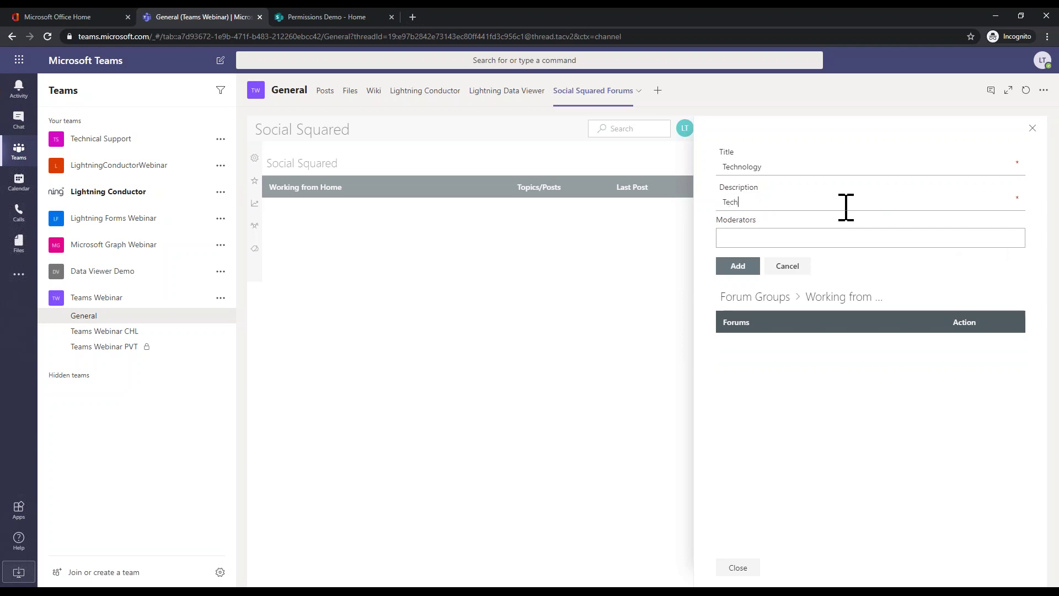
pyautogui.press('BackSpace')
pyautogui.press('BackSpace')
pyautogui.press('BackSpace')
pyautogui.write('logy')
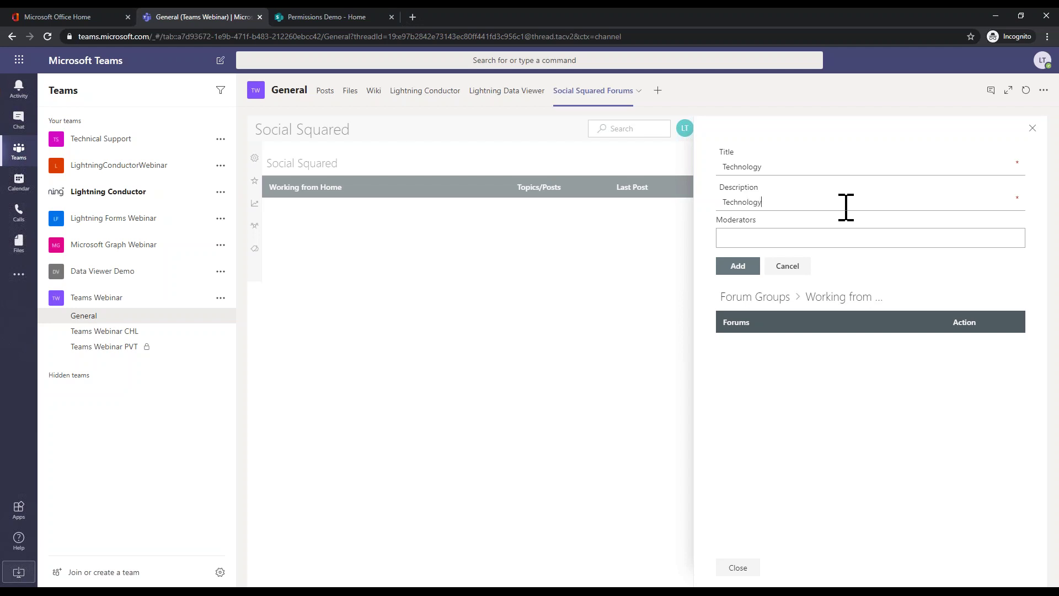
pyautogui.write(' Desc')
pyautogui.click(742, 238)
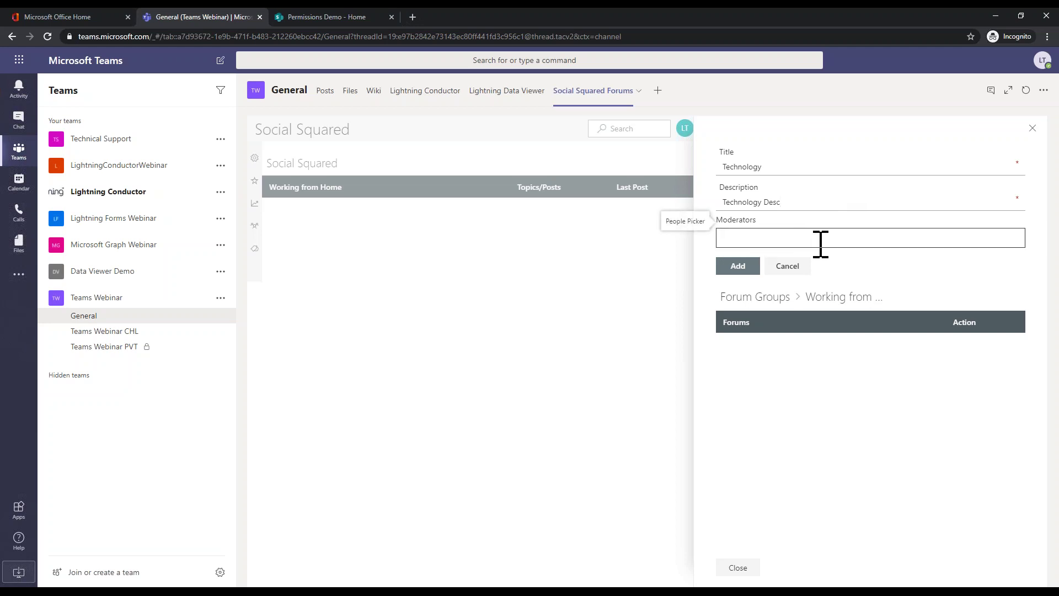
pyautogui.click(741, 268)
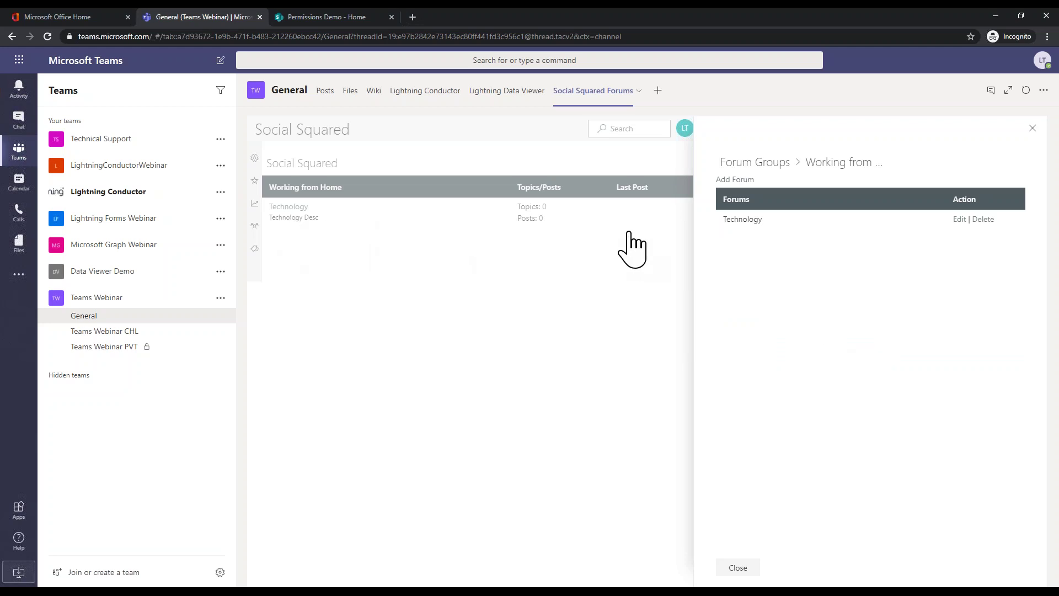
# Step: Add a forum titled Best Practices with the description Best Practices Desc to the Working from Home group
pyautogui.click(735, 179)
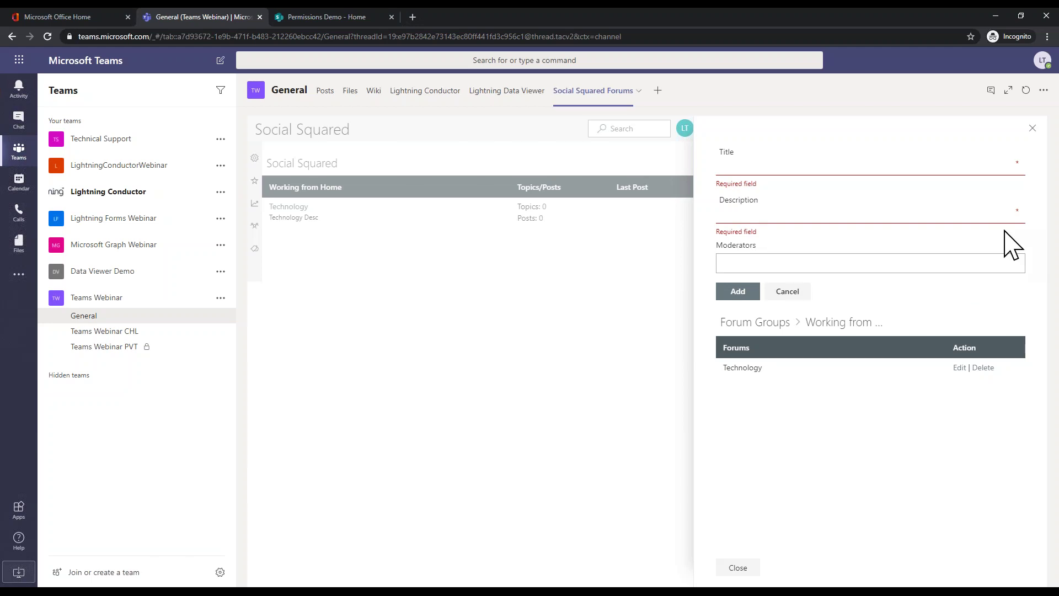
pyautogui.write('Best Pr')
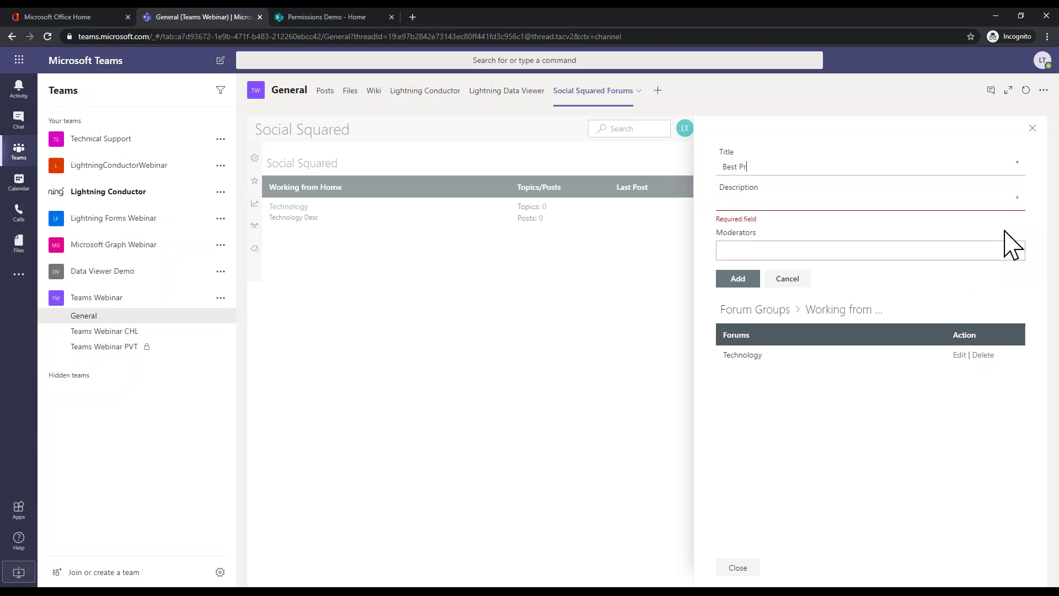
pyautogui.write('actices')
pyautogui.click(862, 209)
pyautogui.write('Best ')
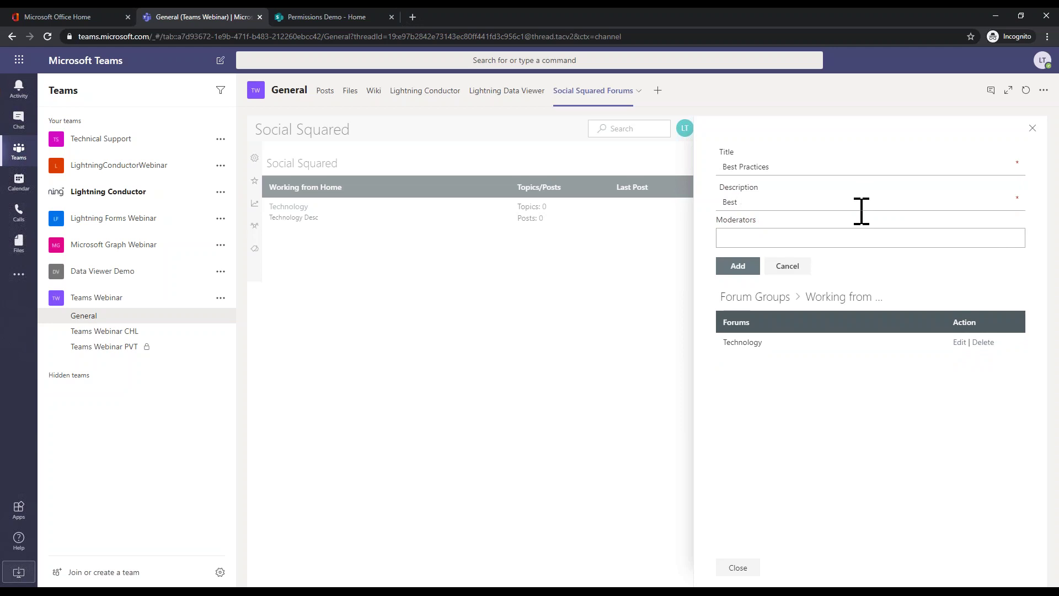
pyautogui.write('Practices Desc')
pyautogui.click(740, 266)
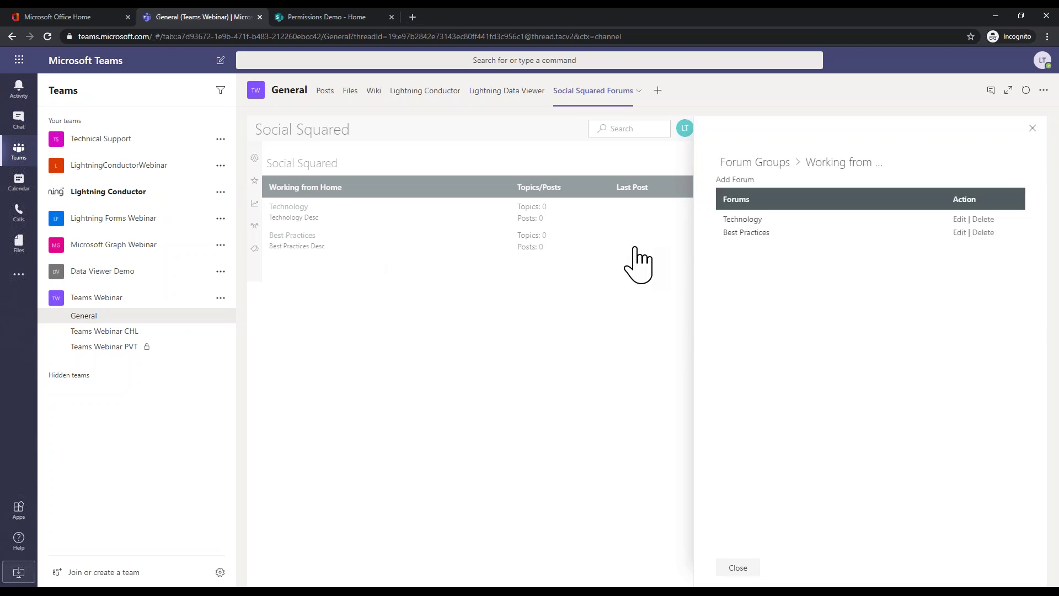
# Step: Return to the forum groups and add a second group titled Recipe
pyautogui.click(764, 164)
pyautogui.click(746, 183)
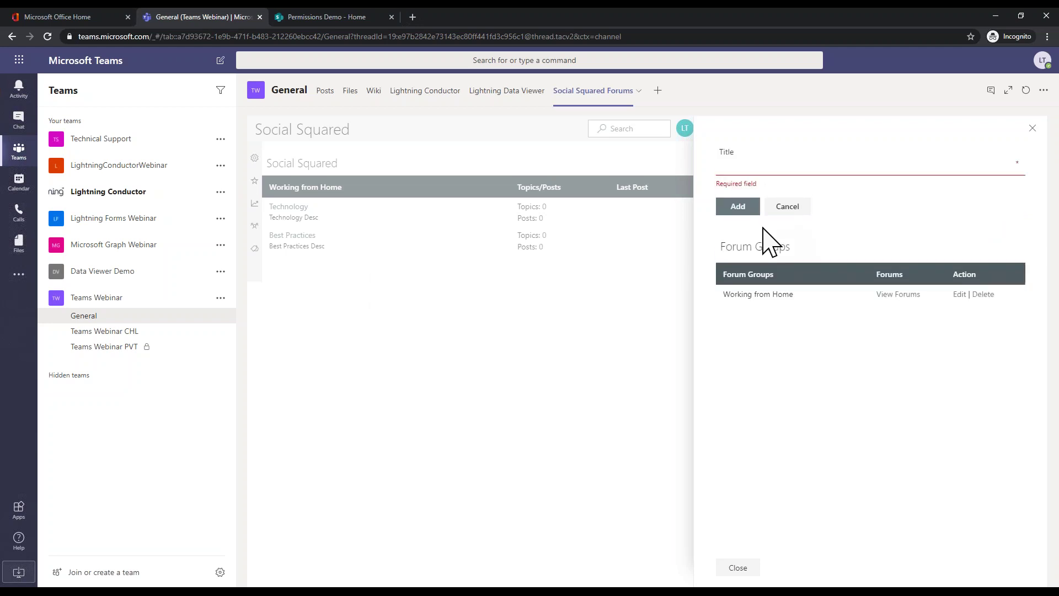
pyautogui.write('Rec')
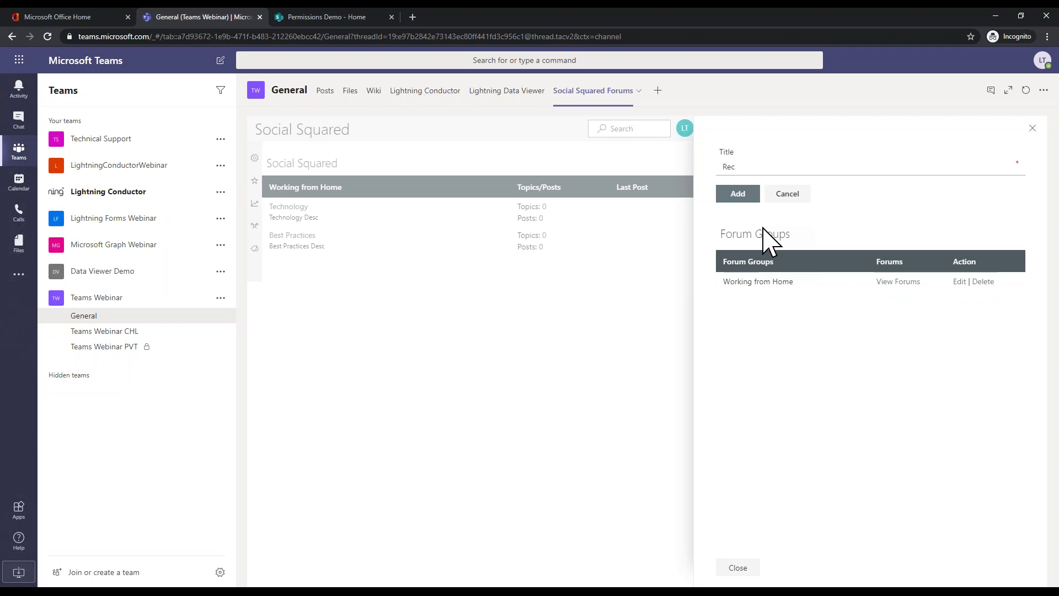
pyautogui.write('ipe')
pyautogui.click(739, 194)
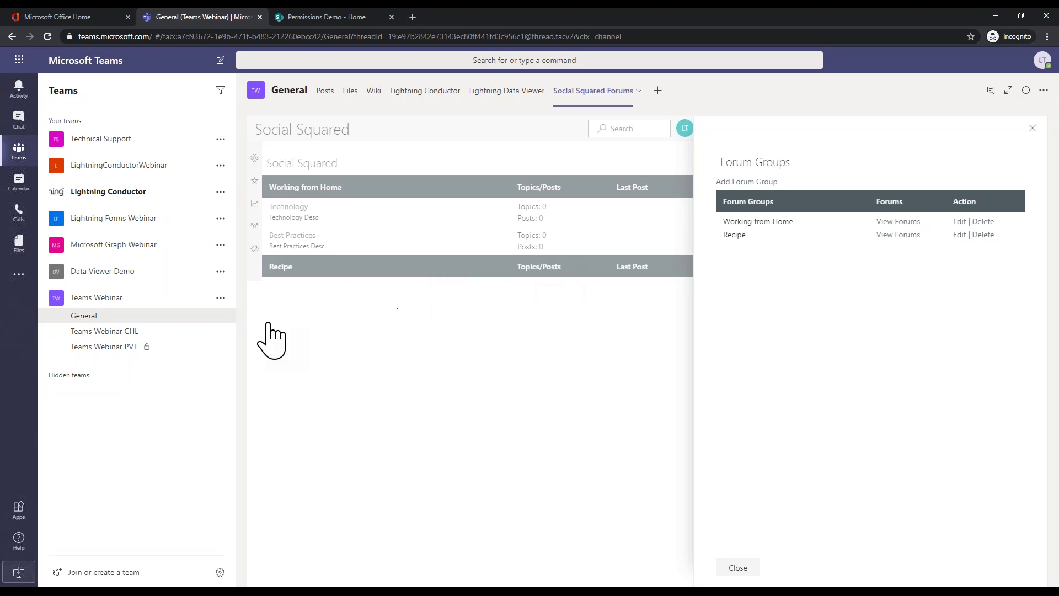
# Step: Add a forum titled Cakes with the description Cakes Recipes to the Recipe group
pyautogui.click(883, 235)
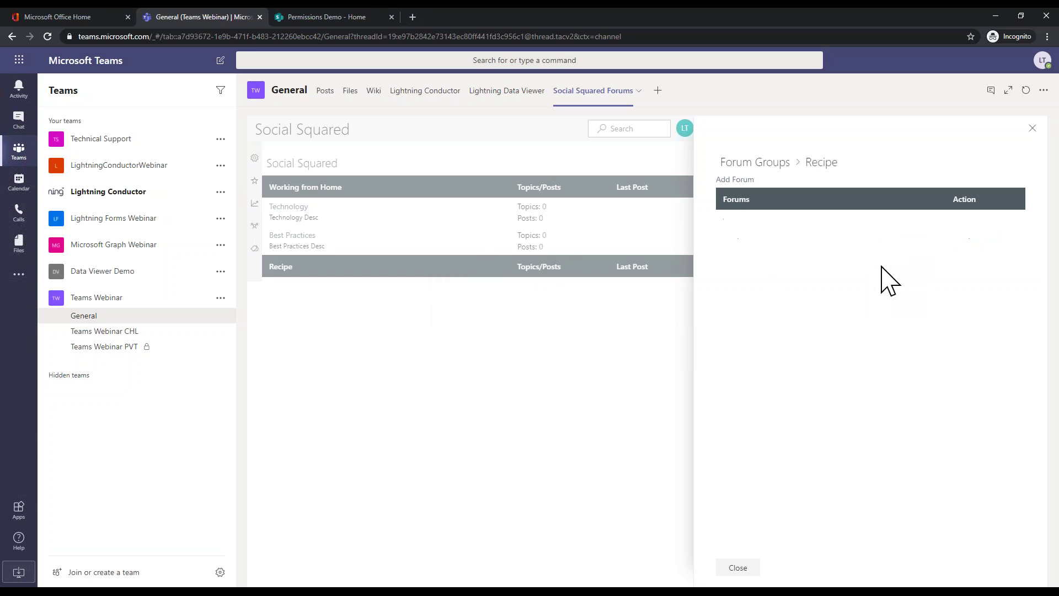
pyautogui.click(736, 180)
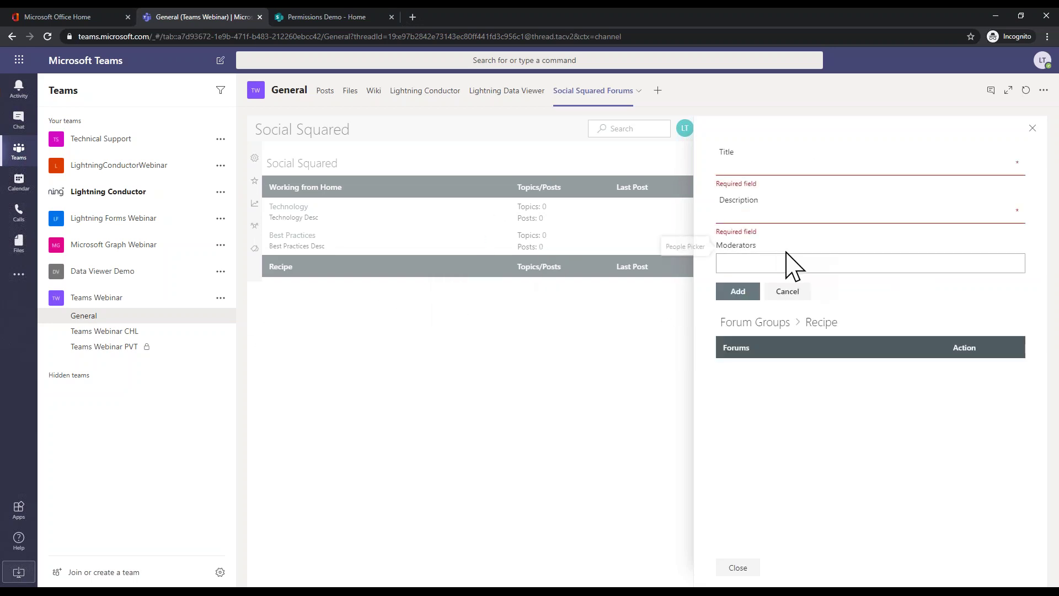
pyautogui.write('Cakes')
pyautogui.click(768, 203)
pyautogui.write('C')
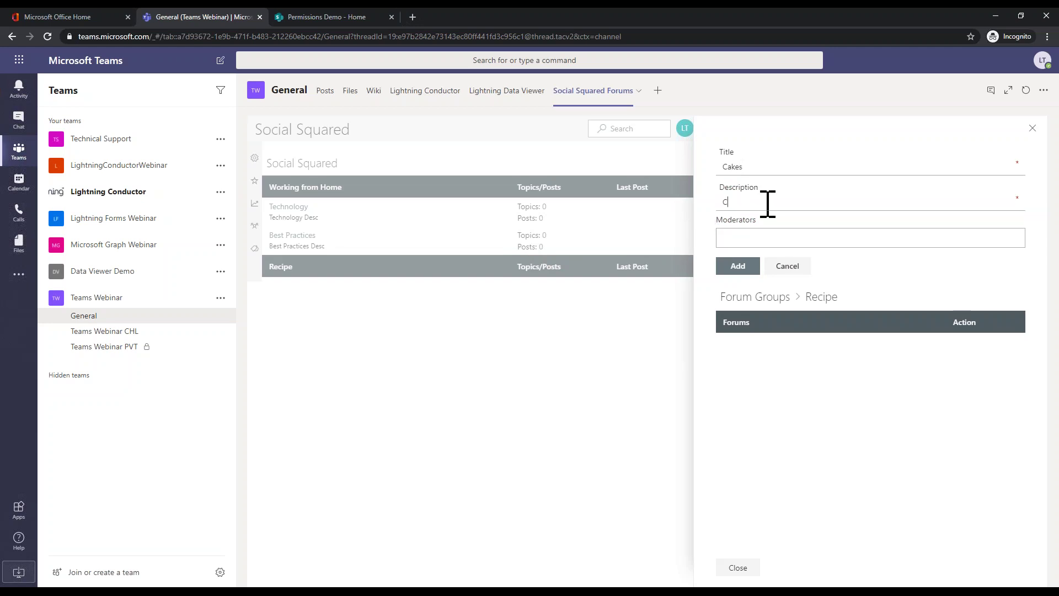
pyautogui.write('akes Recipes')
pyautogui.click(737, 267)
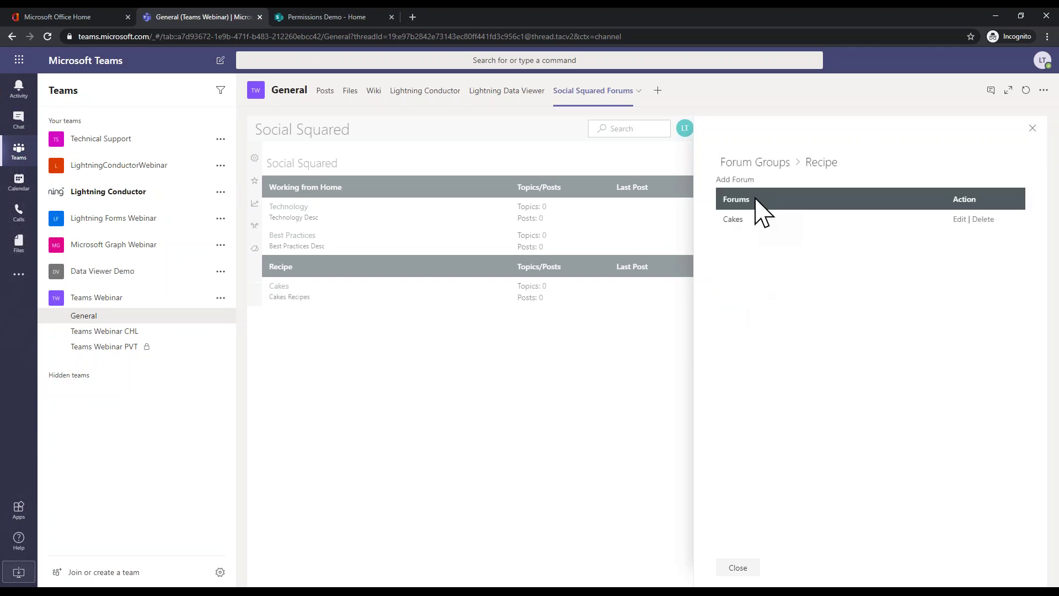
# Step: Add a forum titled Bread with the description Bread Desc to the Recipe group, and close the forum group settings
pyautogui.click(741, 181)
pyautogui.write('Bread')
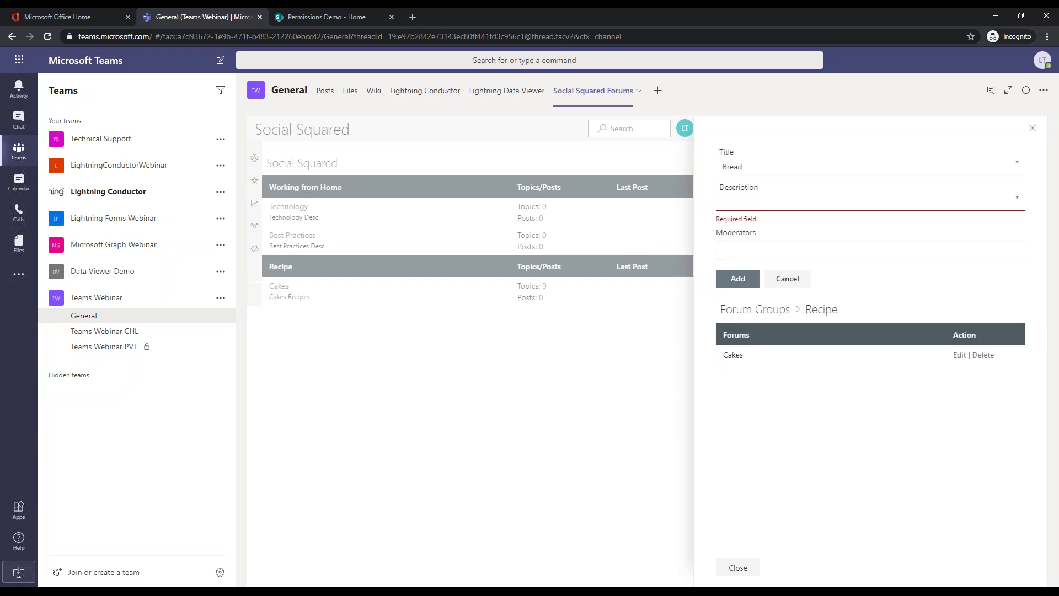
pyautogui.click(765, 200)
pyautogui.write('Bread')
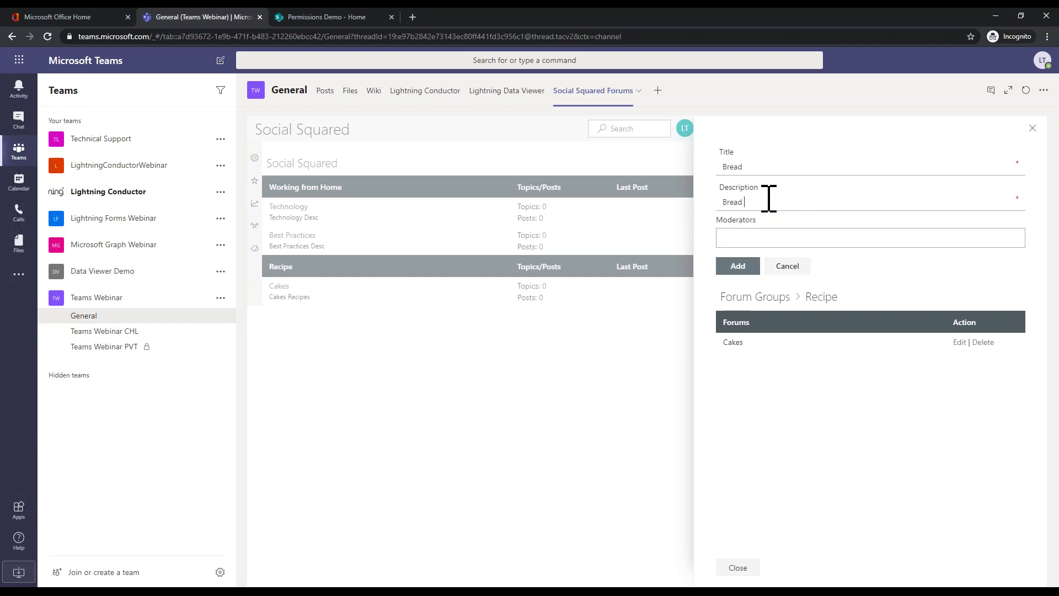
pyautogui.write(' Desc')
pyautogui.click(737, 269)
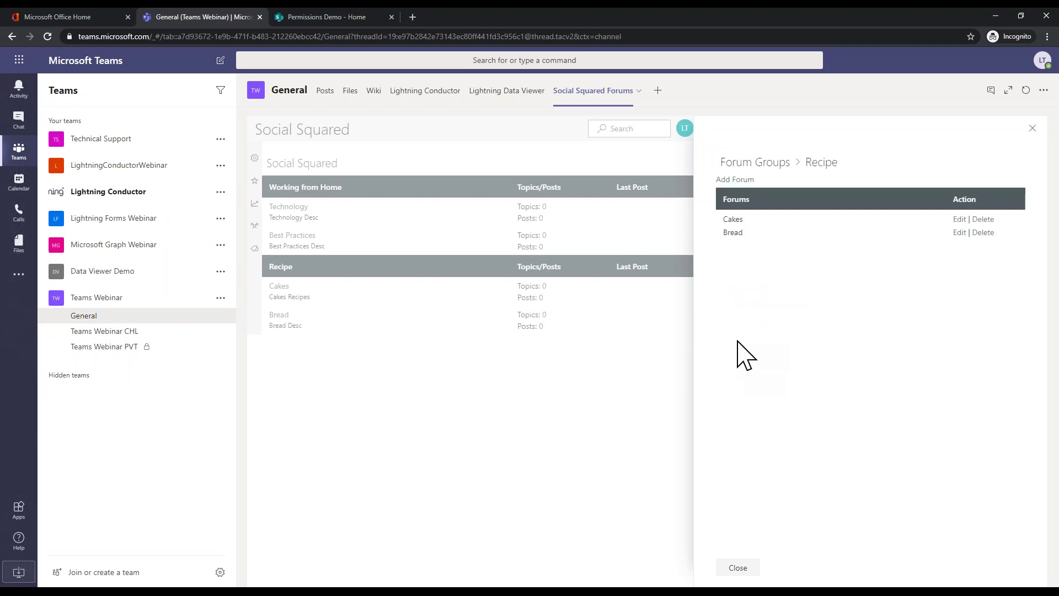
pyautogui.click(1033, 128)
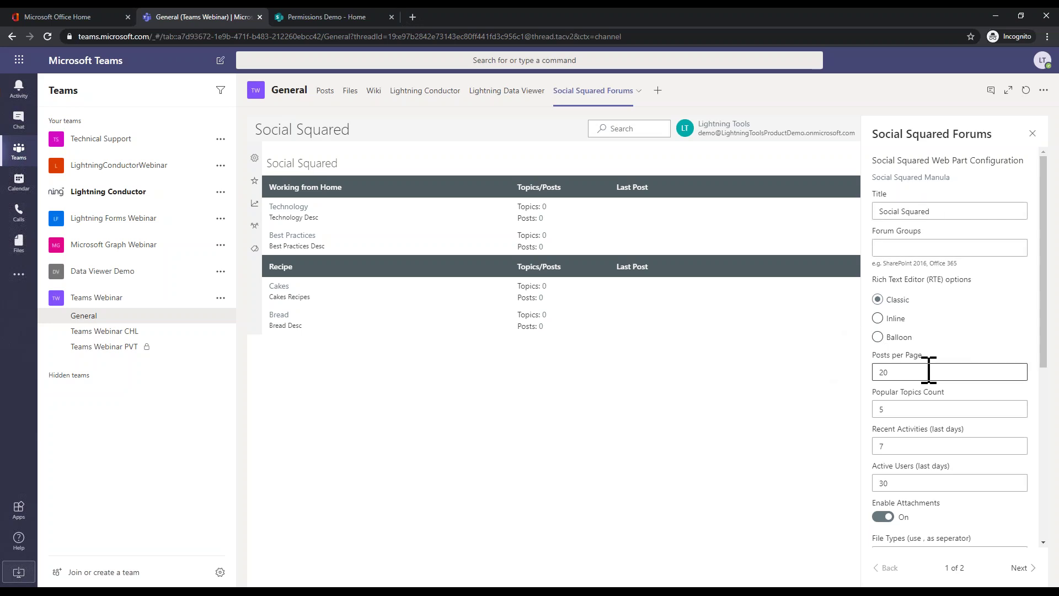
# Step: Review the Social Squared web part configuration, including forum groups, editor, attachment, tag and badge options, and close it
pyautogui.scroll(-5, 920, 476)
pyautogui.scroll(5, 921, 476)
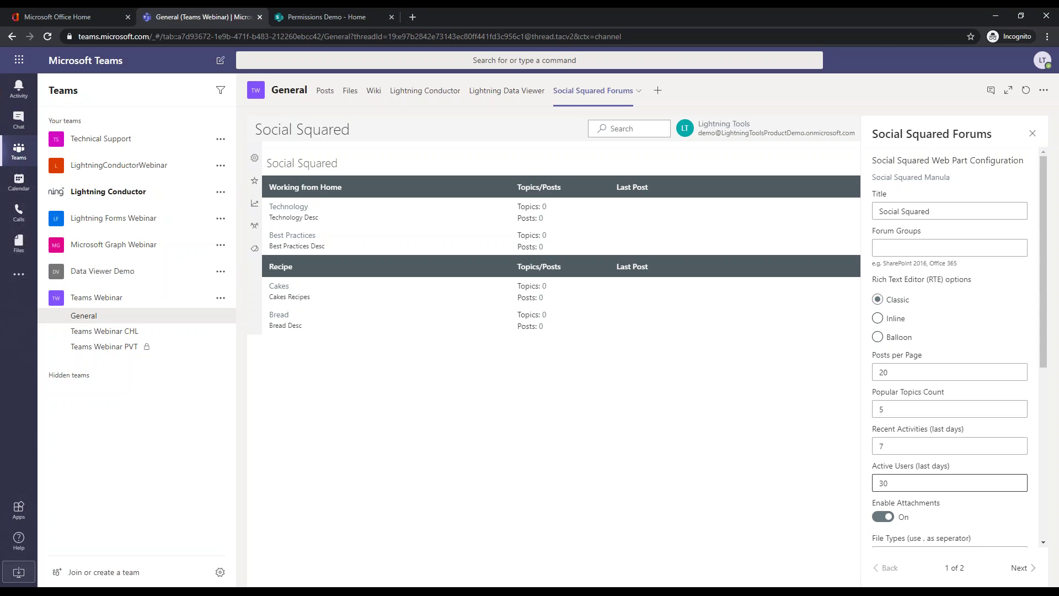
pyautogui.click(898, 248)
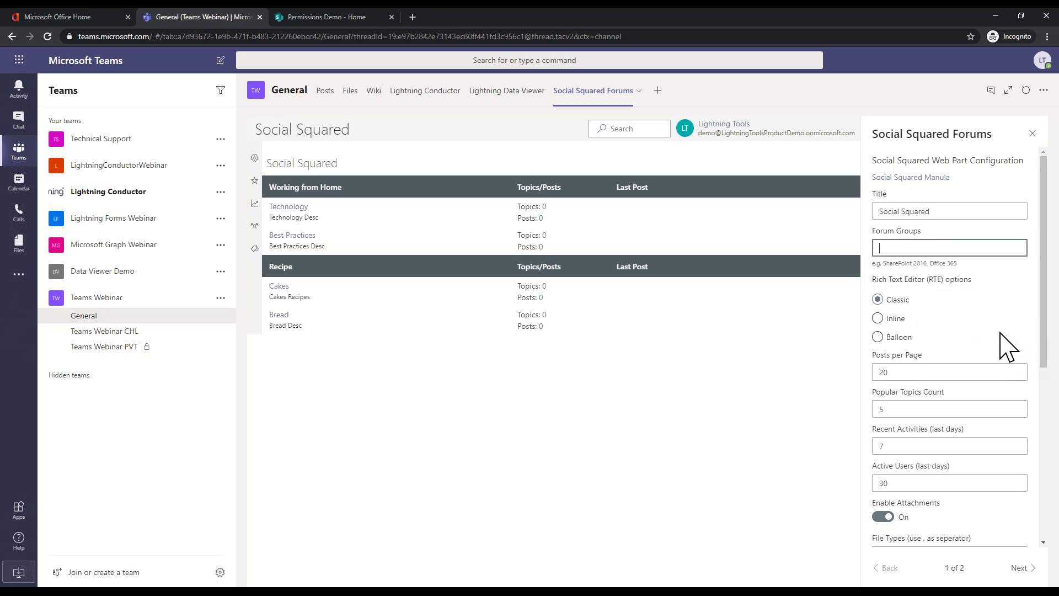
pyautogui.scroll(-3, 993, 331)
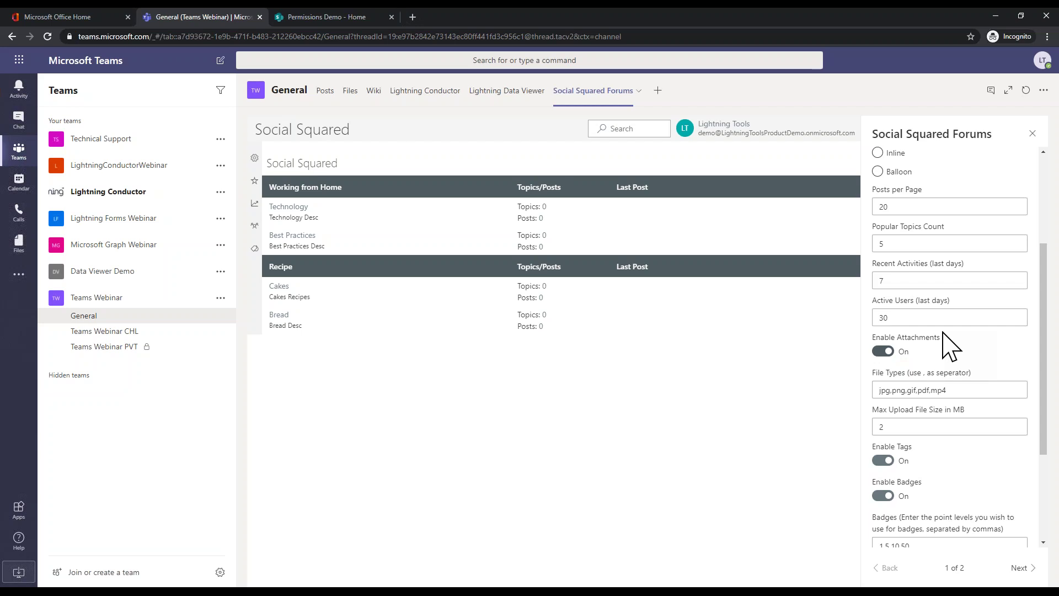
pyautogui.scroll(-2, 950, 347)
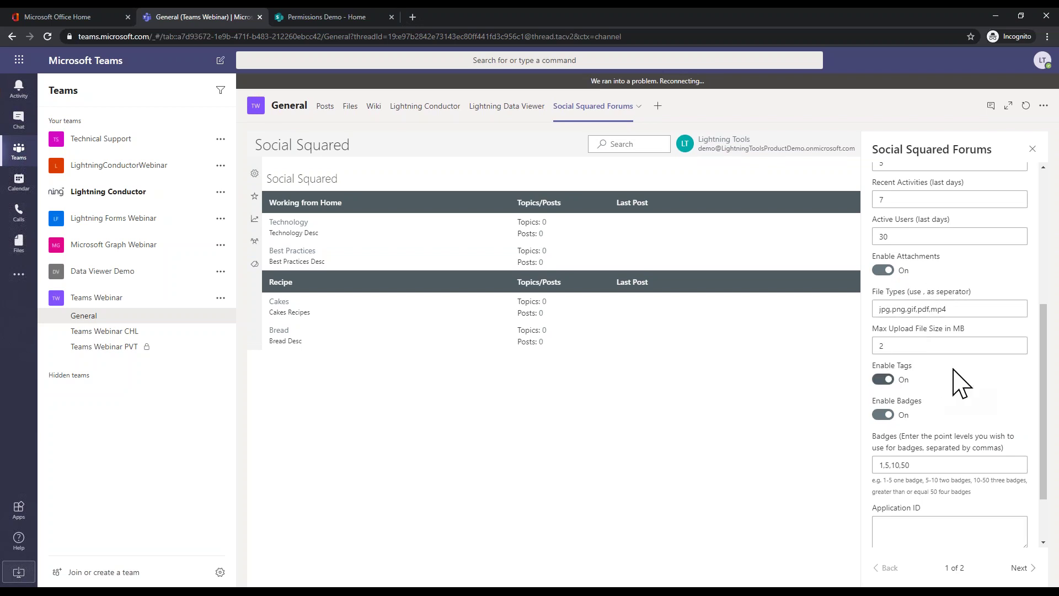
pyautogui.scroll(-3, 1012, 389)
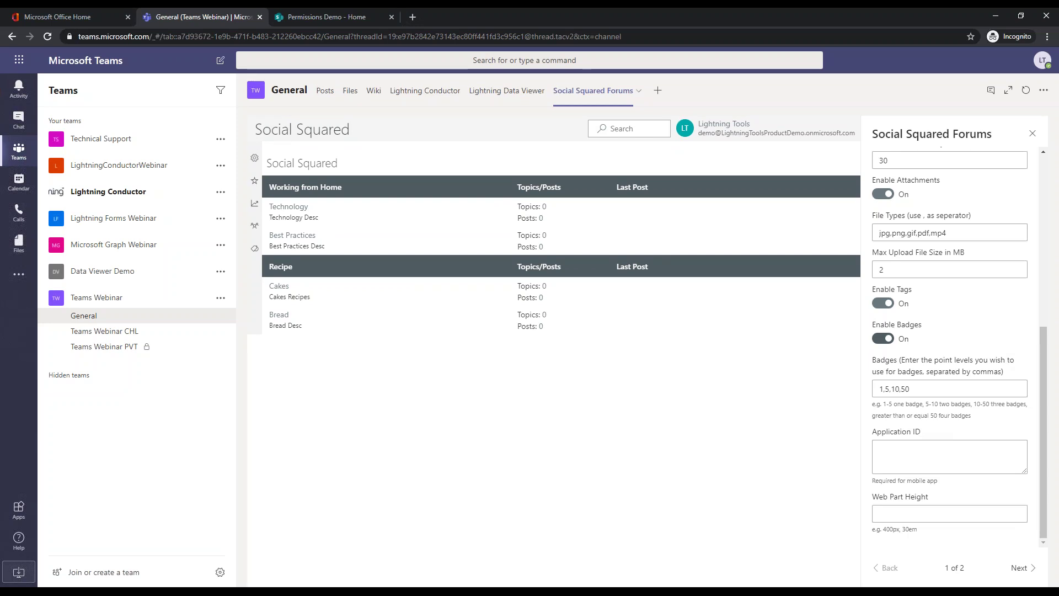
pyautogui.click(1032, 134)
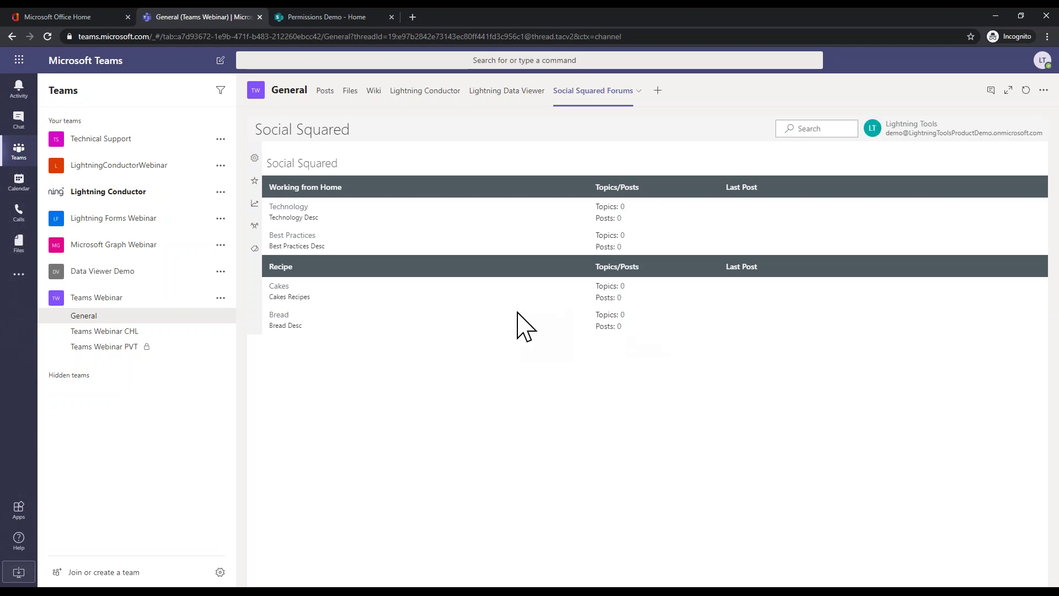
# Step: Start a topic with the subject Banana Cake in the Cakes forum and fill its message with the ingredients list serving 10
pyautogui.click(278, 287)
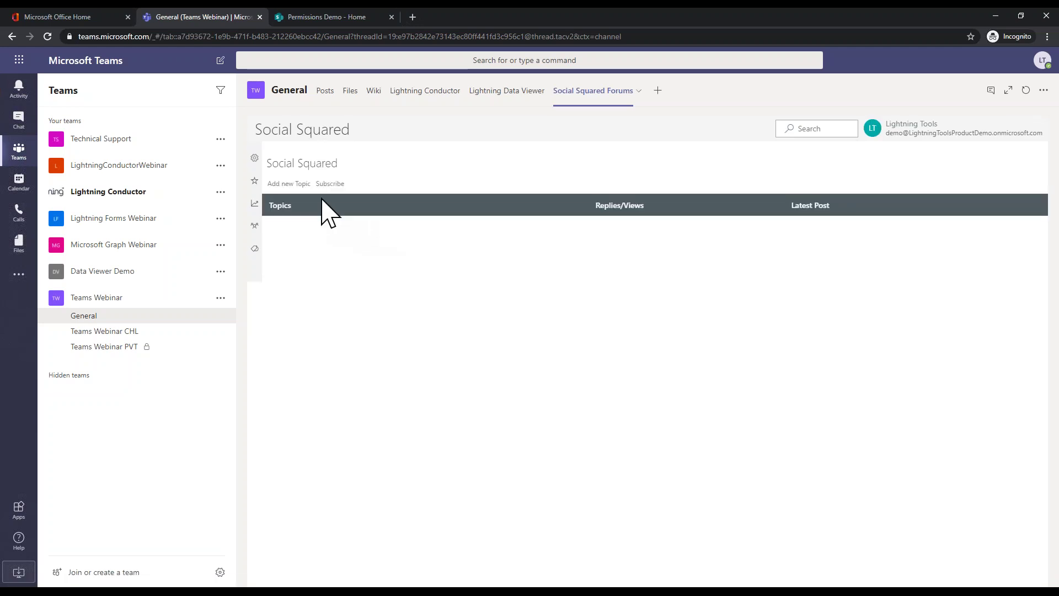
pyautogui.click(289, 183)
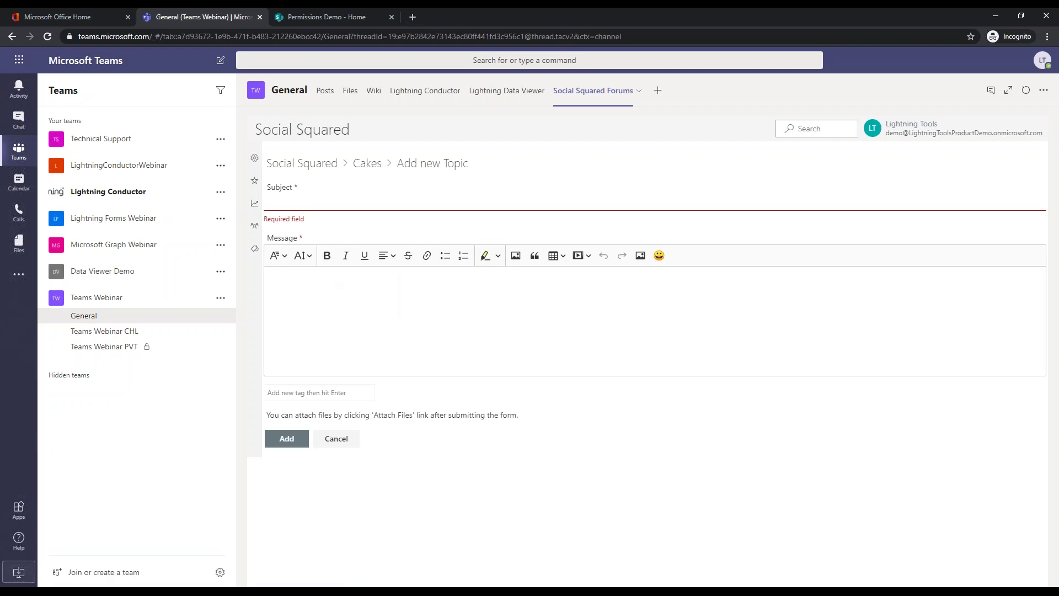
pyautogui.write('Banana Cake')
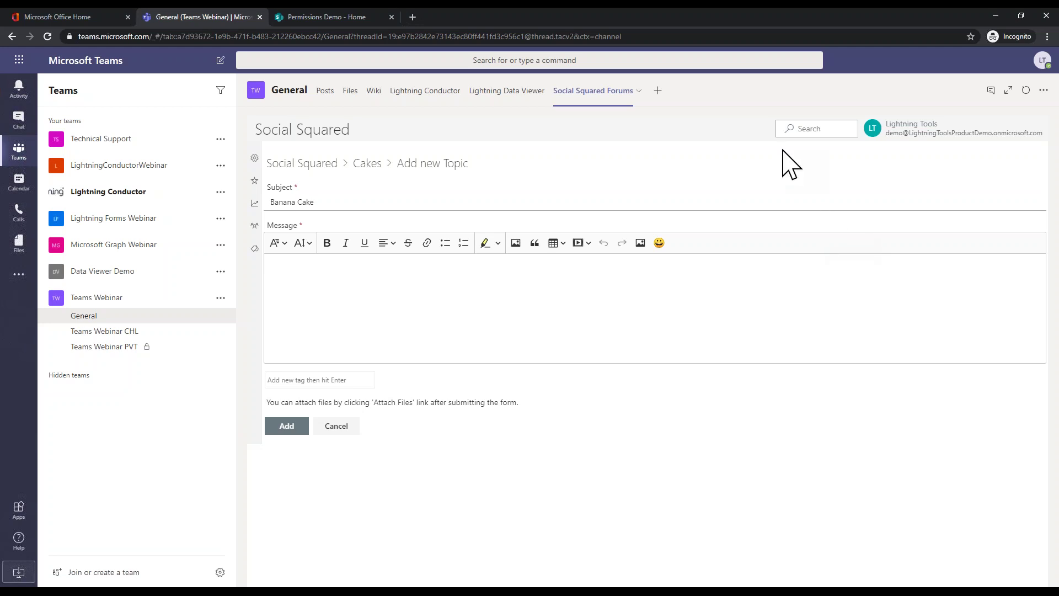
pyautogui.click(564, 281)
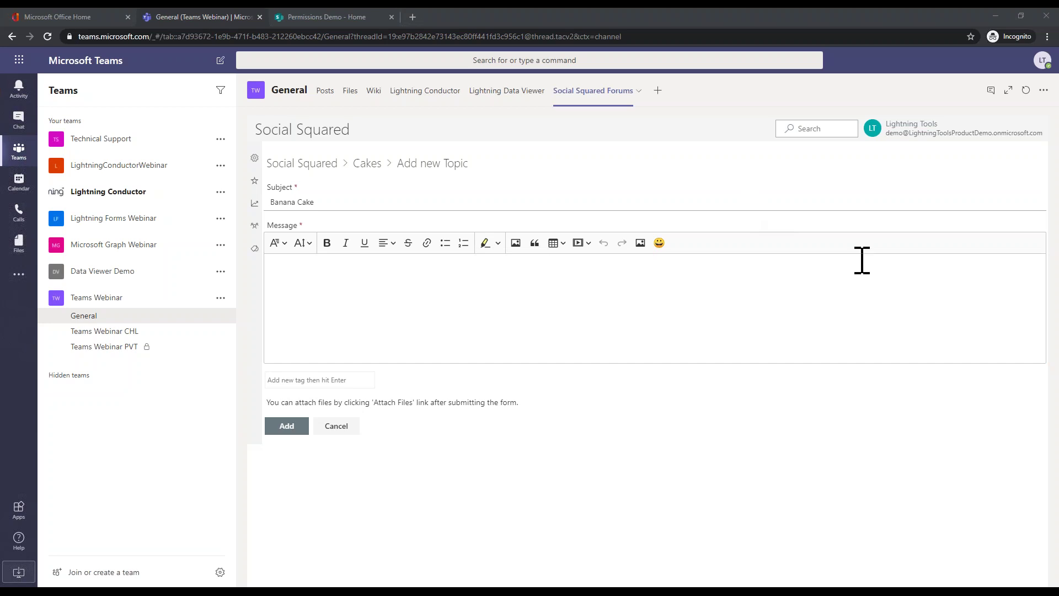
pyautogui.click(371, 260)
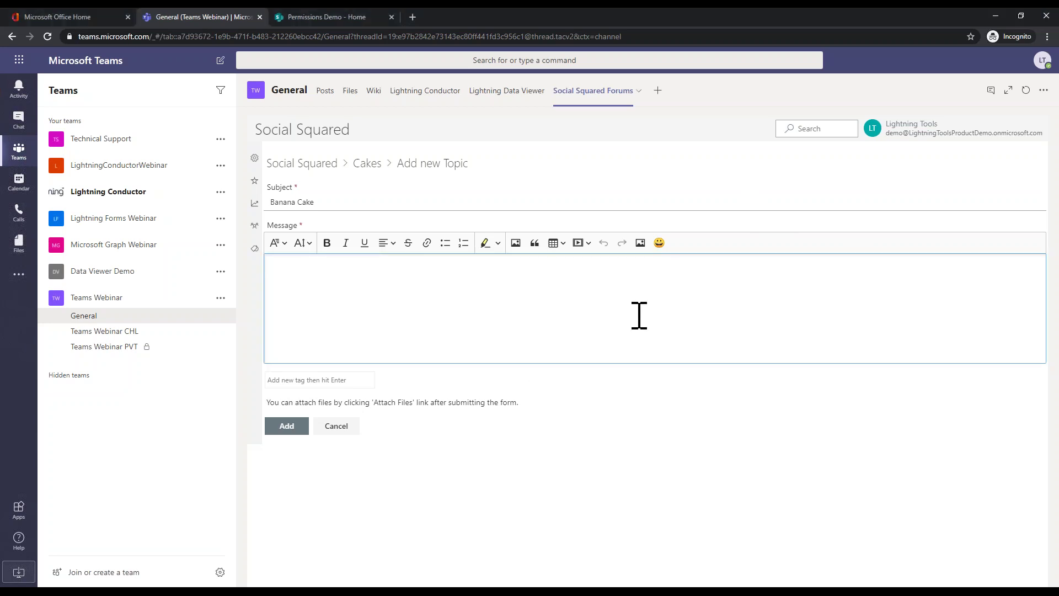
pyautogui.write('Ingredients Serves: 10 125g butter 150g caster sugar 1 teaspoon vanilla extract 1 egg, beaten 2 very ripe bananas, mashed 190g self raising flour 60ml milk')
pyautogui.press('Return')
pyautogui.press('Return')
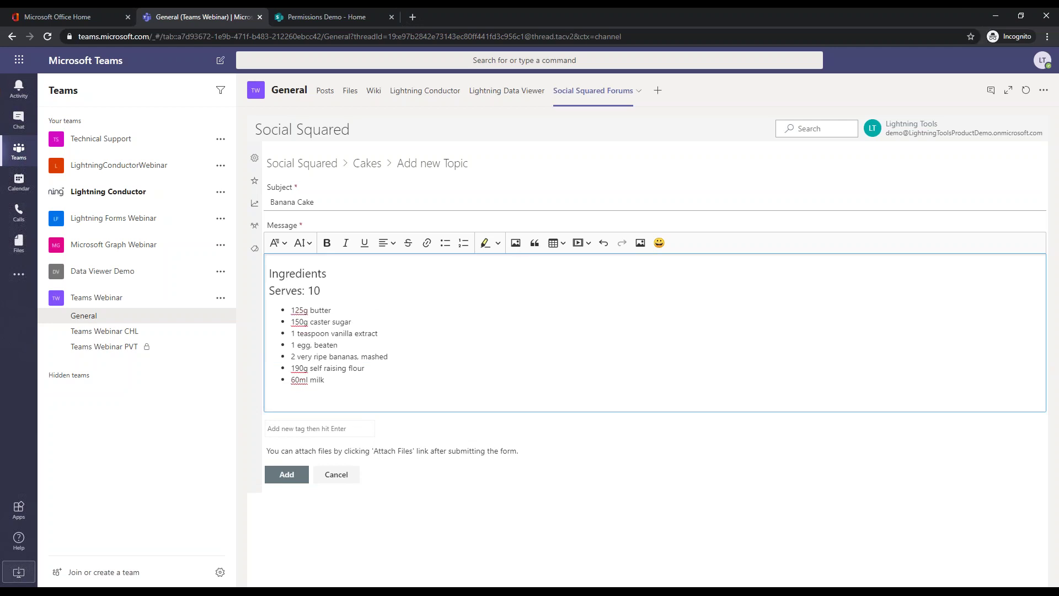
# Step: Insert the copied banana cake photo below the ingredients list in the message and align it left
pyautogui.hotkey('alt', 'Tab')
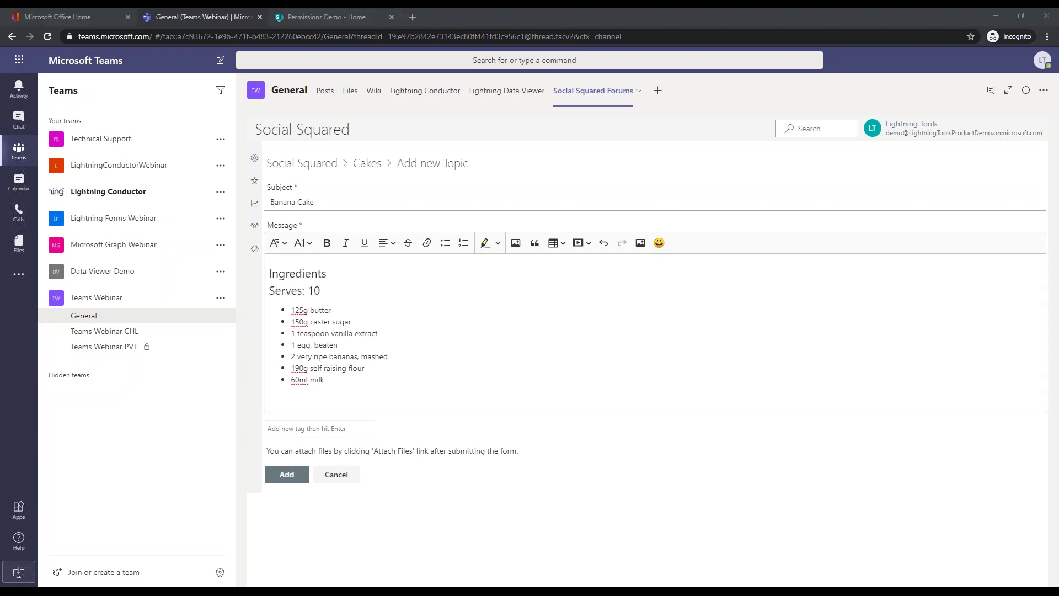
pyautogui.click(335, 386)
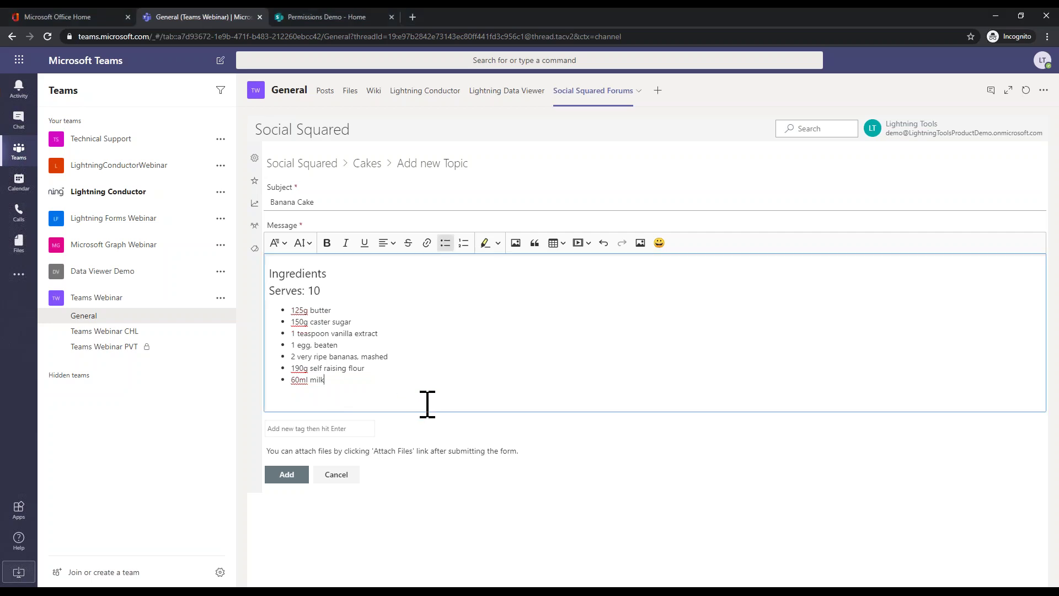
pyautogui.press('Return')
pyautogui.press('Return')
pyautogui.hotkey('ctrl', 'v')
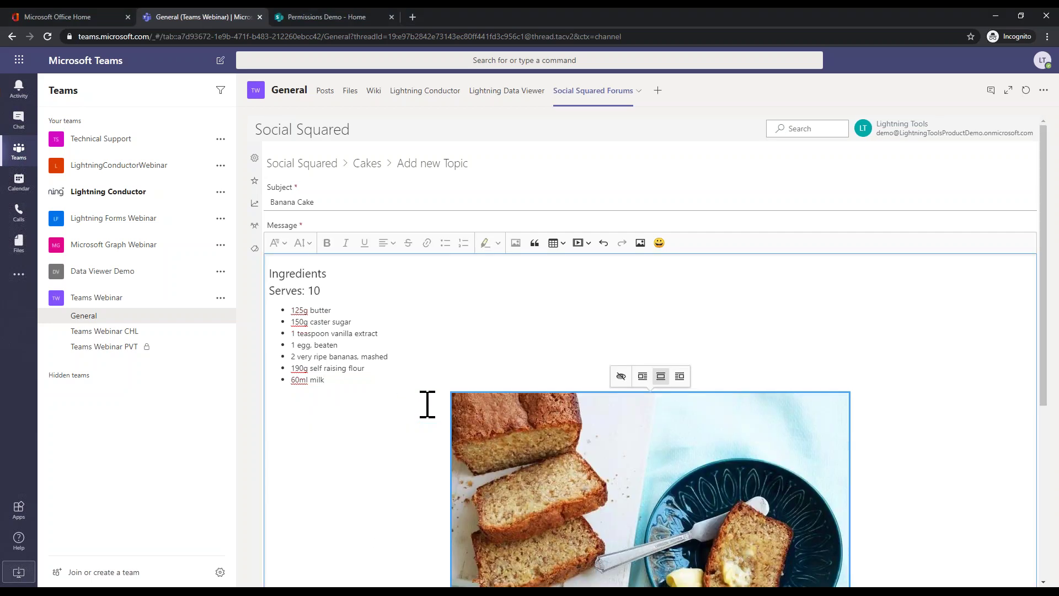
pyautogui.click(642, 376)
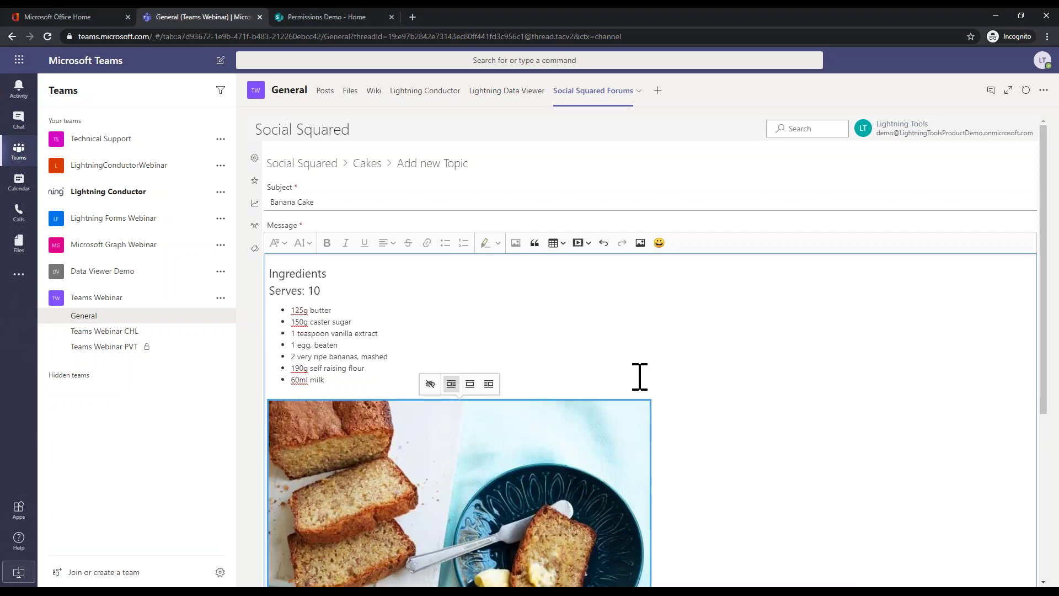
pyautogui.click(640, 377)
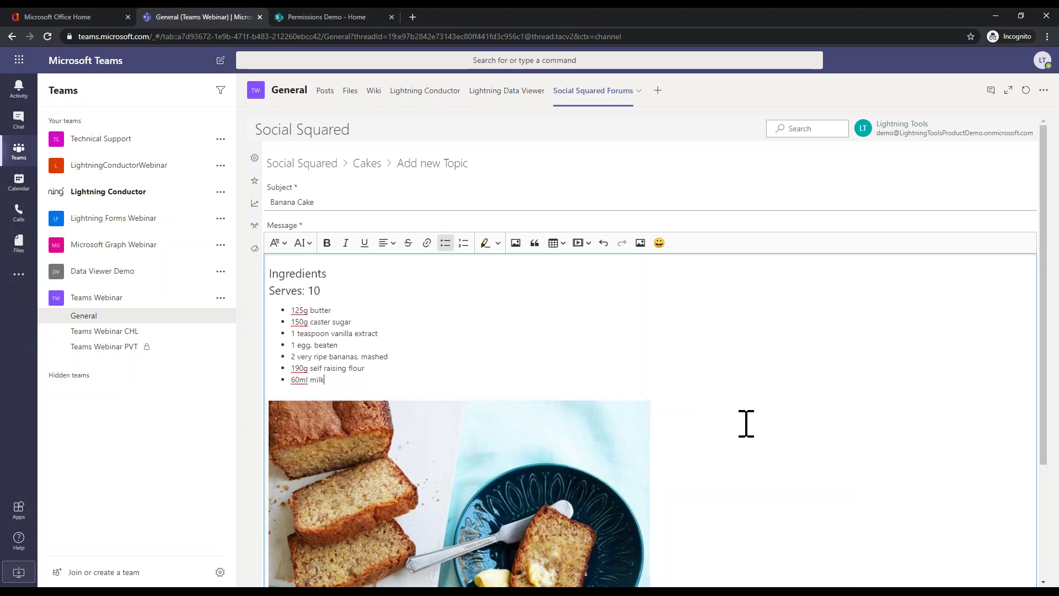
# Step: Highlight the word sugar in the caster sugar ingredient in yellow
pyautogui.doubleClick(342, 322)
pyautogui.click(485, 243)
pyautogui.click(419, 335)
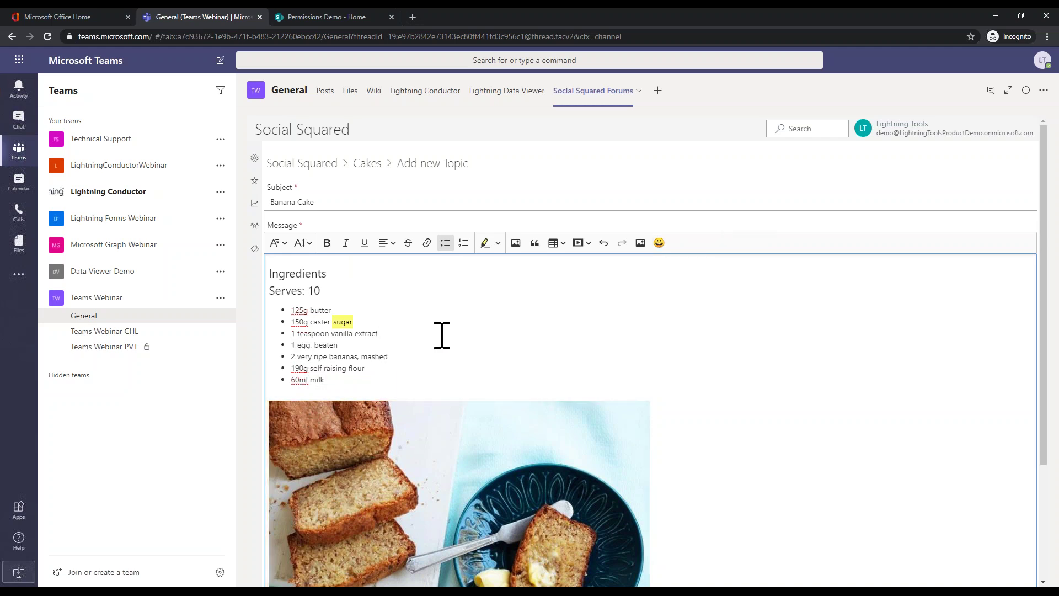
pyautogui.scroll(-3, 441, 333)
pyautogui.scroll(3, 442, 335)
pyautogui.click(588, 243)
pyautogui.click(737, 263)
pyautogui.click(563, 313)
# Step: Add the tag cake to the Banana Cake topic
pyautogui.scroll(-3, 563, 317)
pyautogui.click(350, 524)
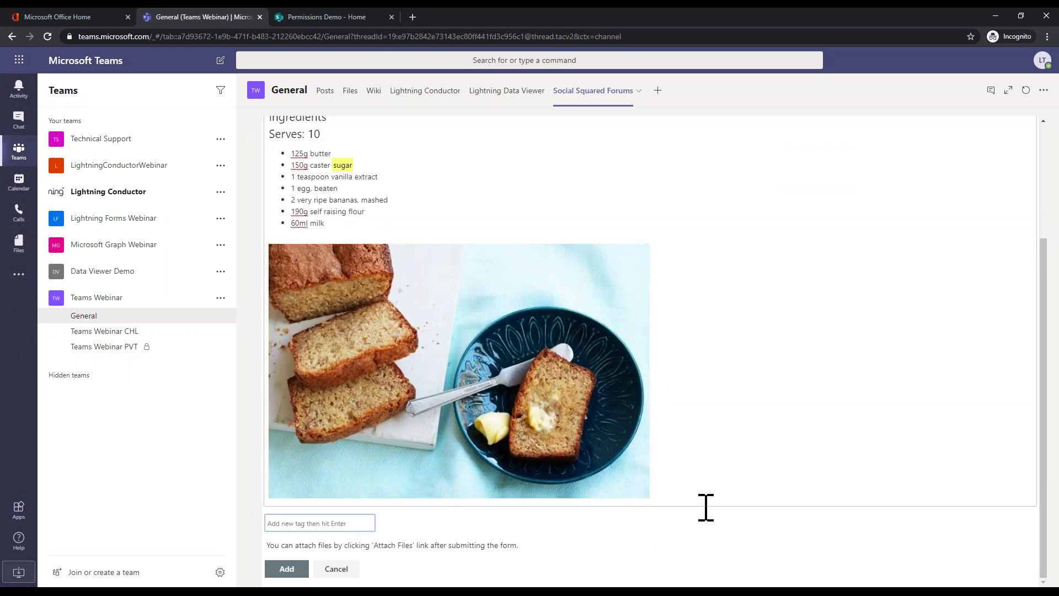
pyautogui.write('cake')
pyautogui.press('Return')
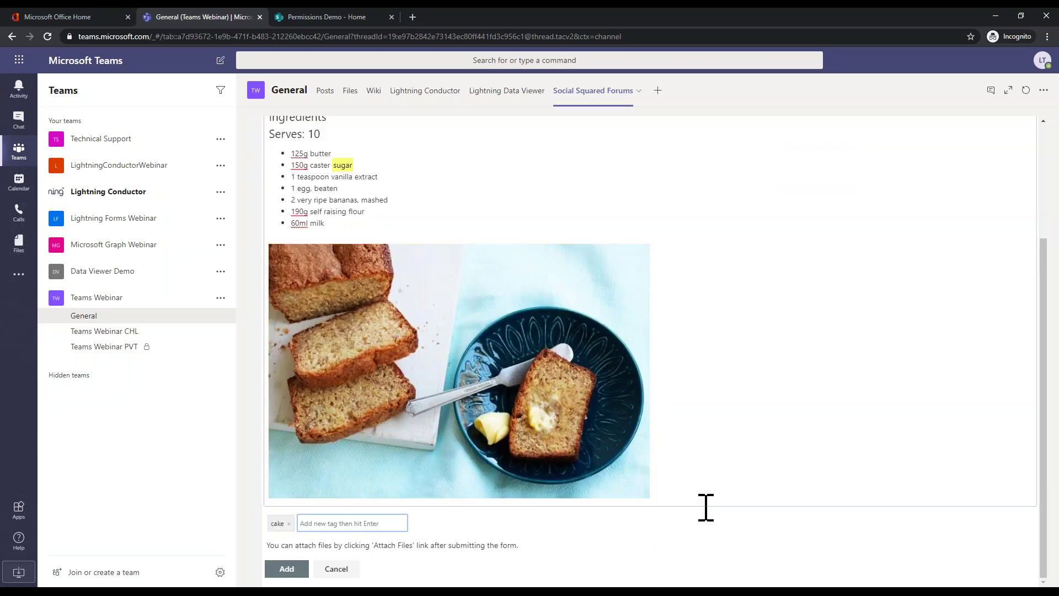
# Step: Add the tags banana, butter and sugar to the topic and submit it to the Cakes forum
pyautogui.write('banana')
pyautogui.press('Return')
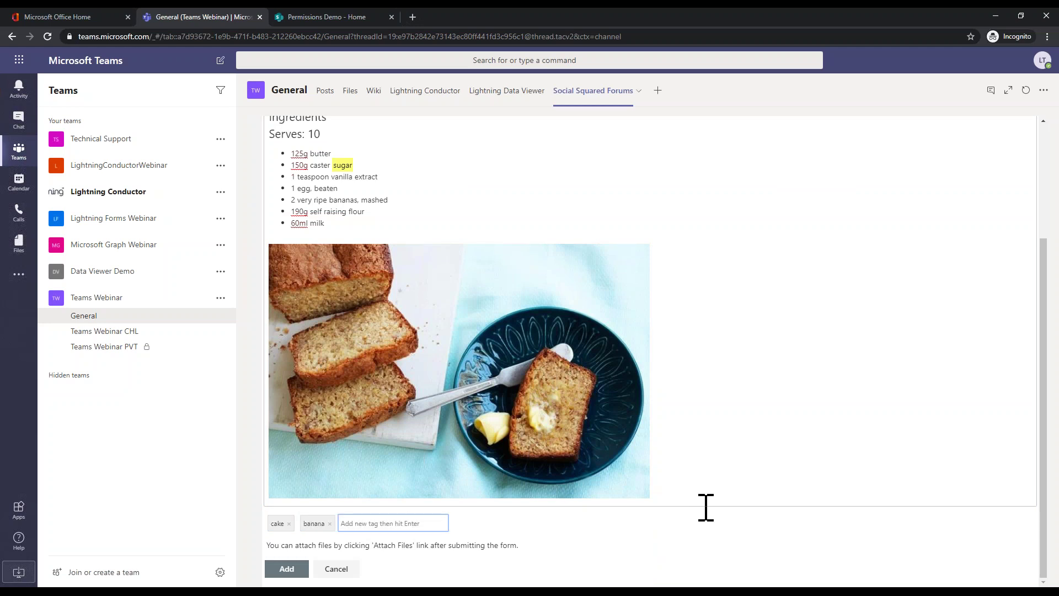
pyautogui.write('butter')
pyautogui.press('Return')
pyautogui.write('sugar')
pyautogui.press('Return')
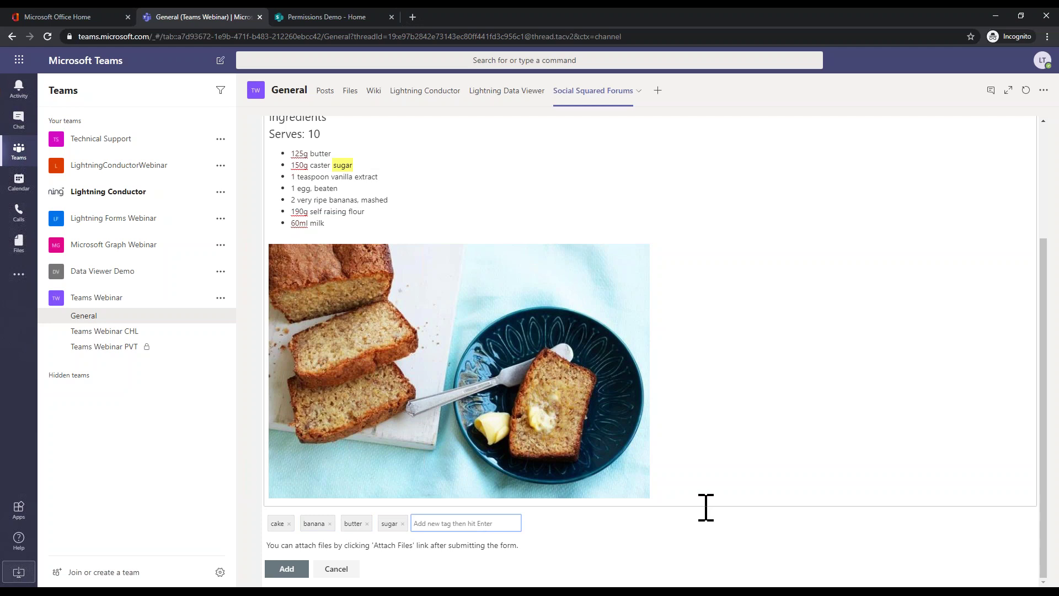
pyautogui.click(286, 569)
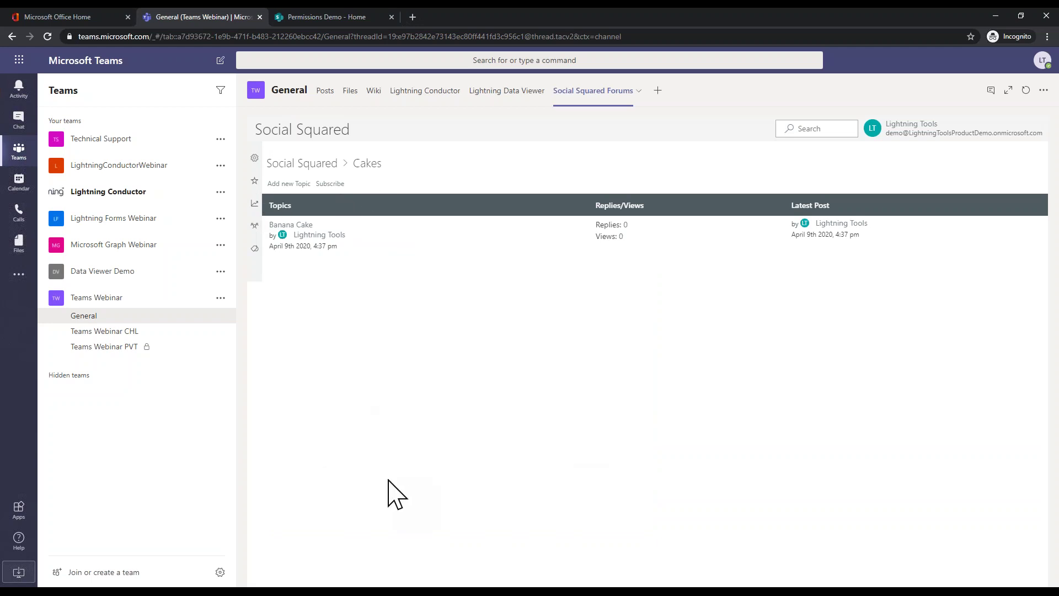
# Step: Open the Banana Cake topic, rate it five stars and mark its first post with a heart
pyautogui.click(301, 232)
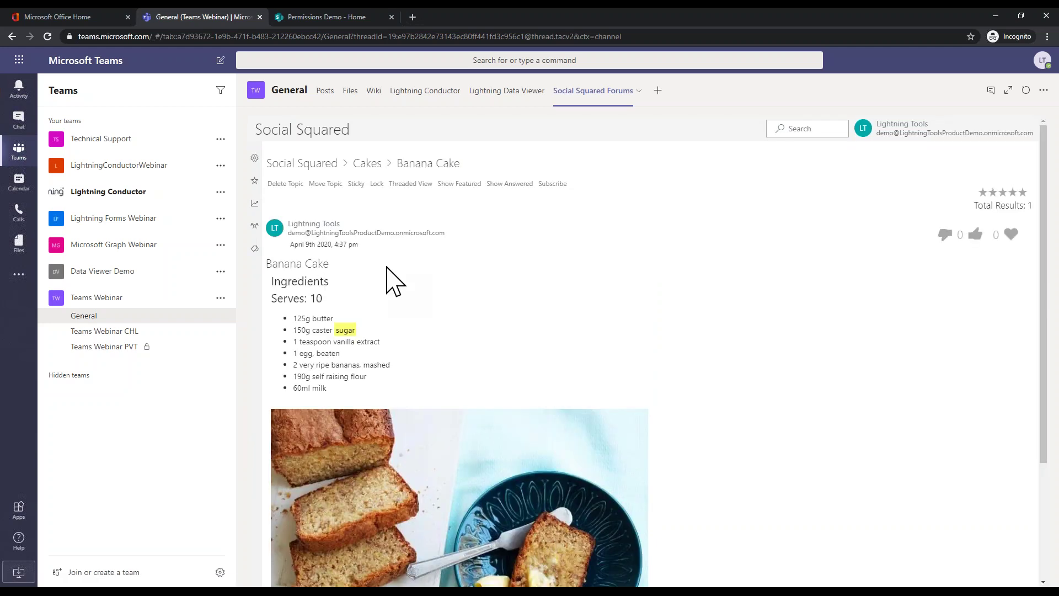
pyautogui.click(1022, 193)
pyautogui.click(1006, 236)
# Step: Reply to the Banana Cake topic with the message "WOW that looks yummy!"
pyautogui.scroll(-3, 955, 329)
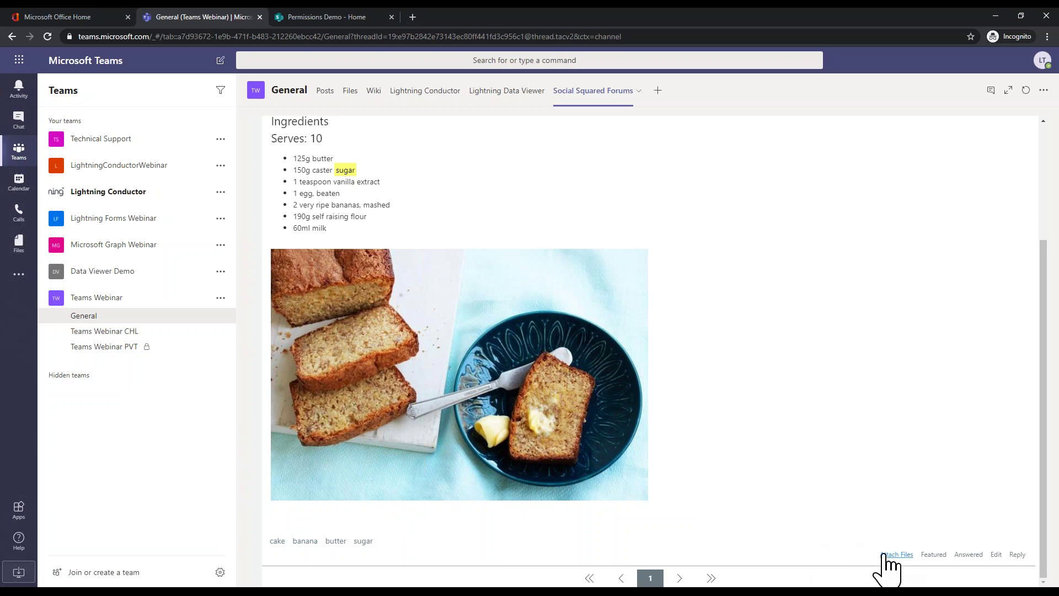
pyautogui.click(1016, 555)
pyautogui.click(546, 262)
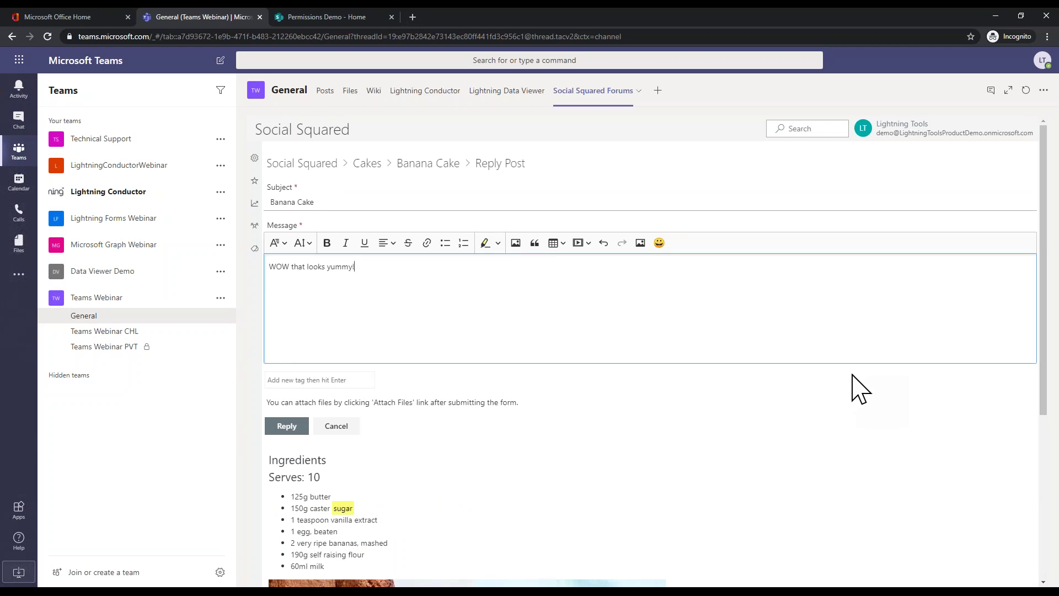
pyautogui.click(297, 429)
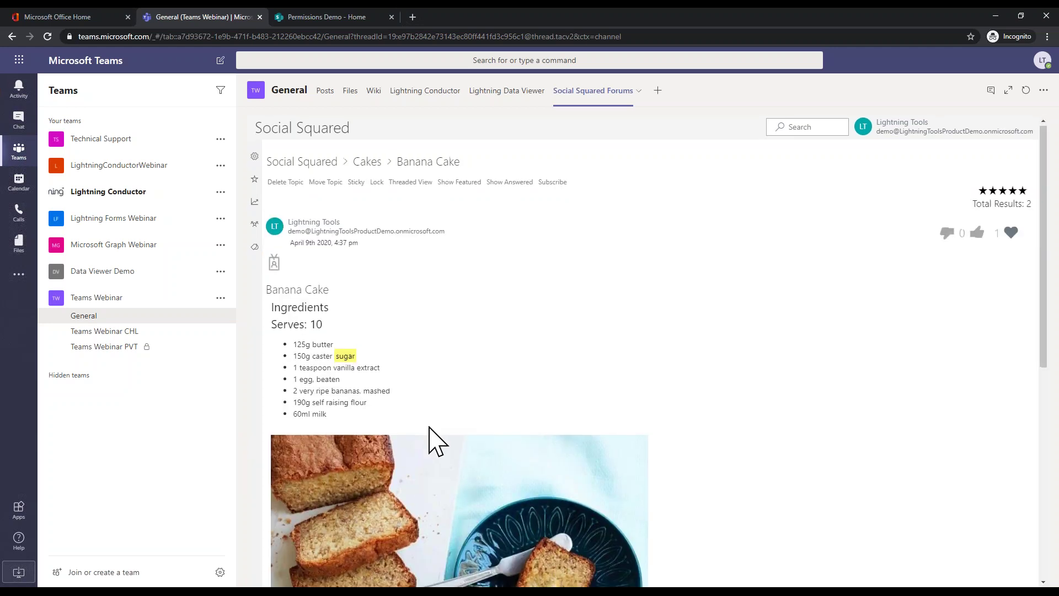
# Step: Mark the "WOW that looks yummy!" reply as answered
pyautogui.scroll(-5, 433, 439)
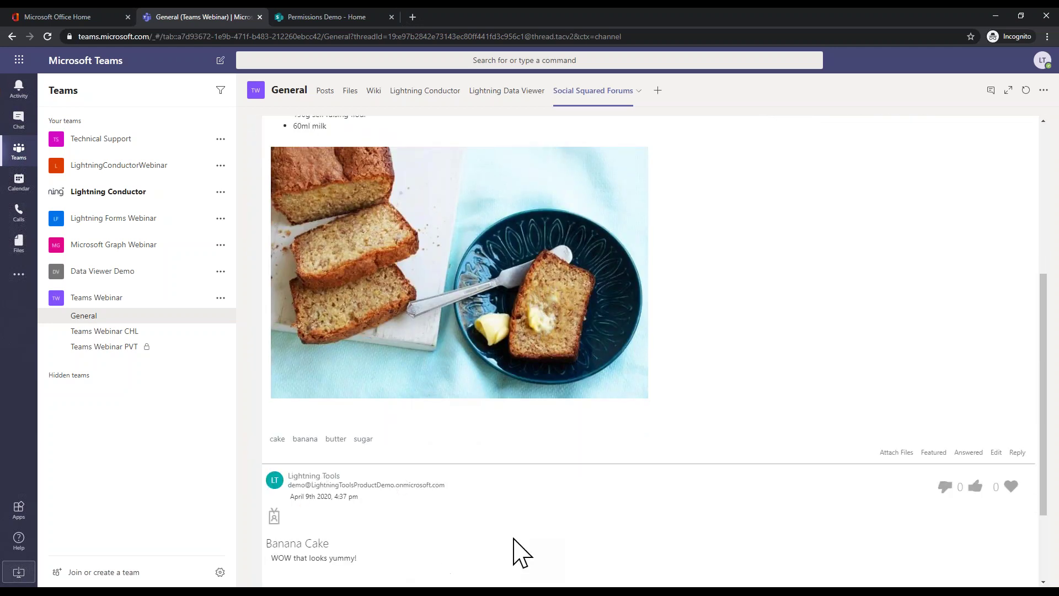
pyautogui.scroll(-2, 532, 542)
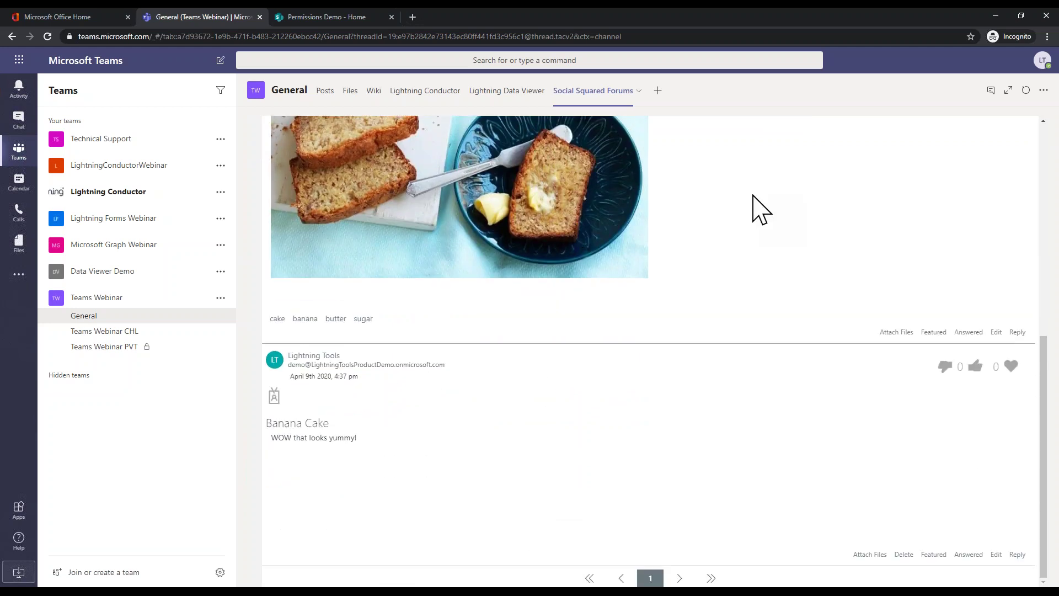
pyautogui.click(969, 554)
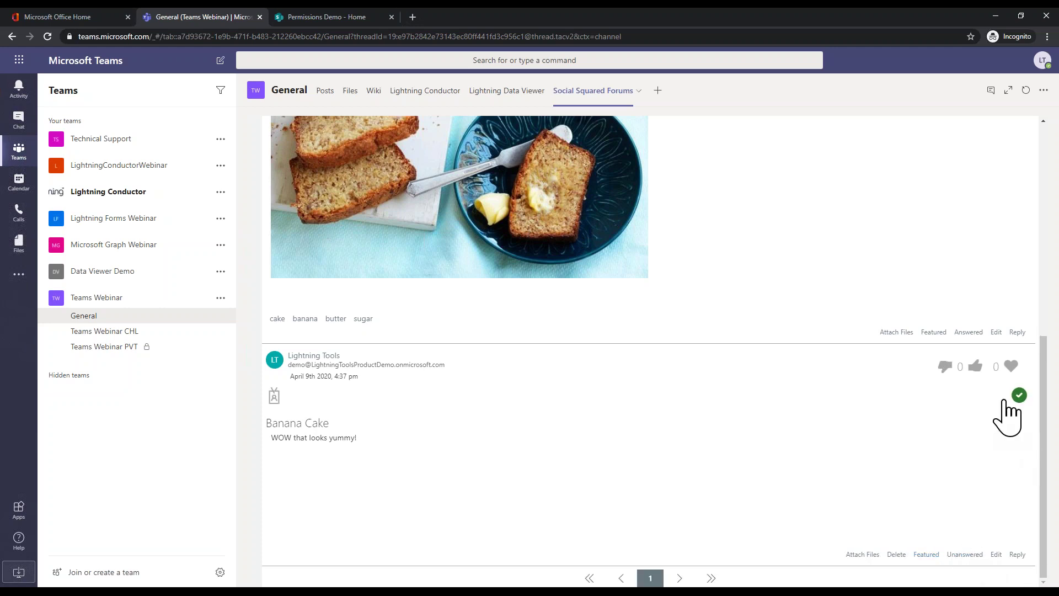
pyautogui.click(973, 370)
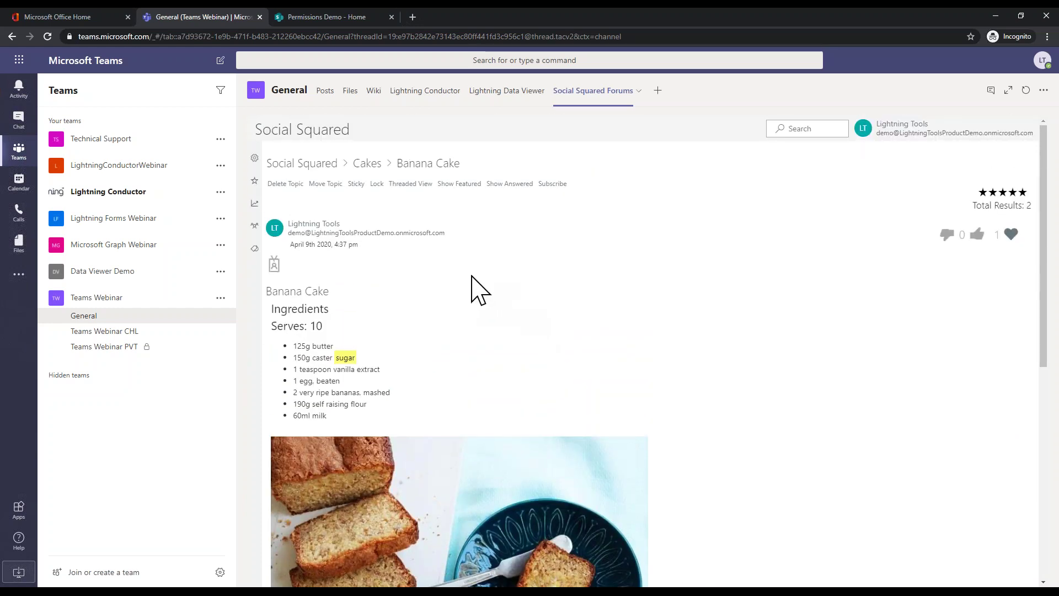
# Step: Go back to the Cakes forum, reopen the Banana Cake topic and switch it to the threaded view
pyautogui.click(366, 163)
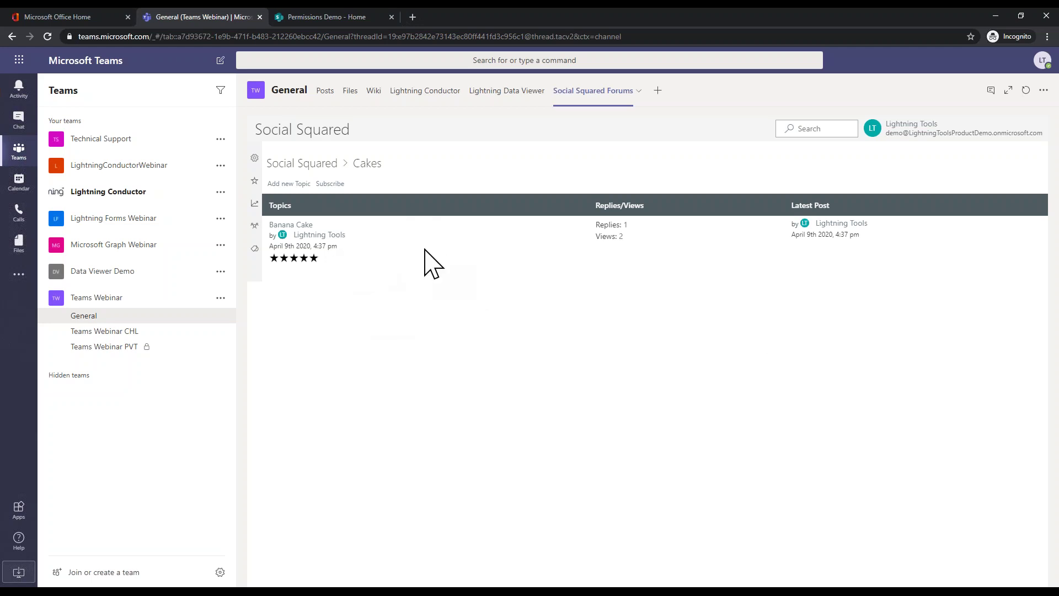
pyautogui.click(297, 226)
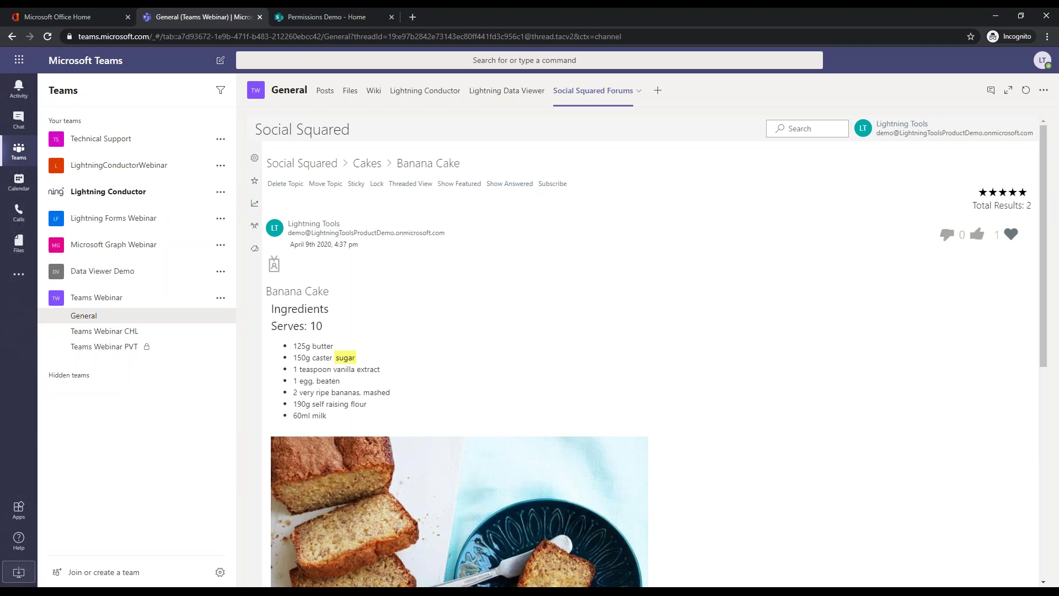
pyautogui.click(402, 184)
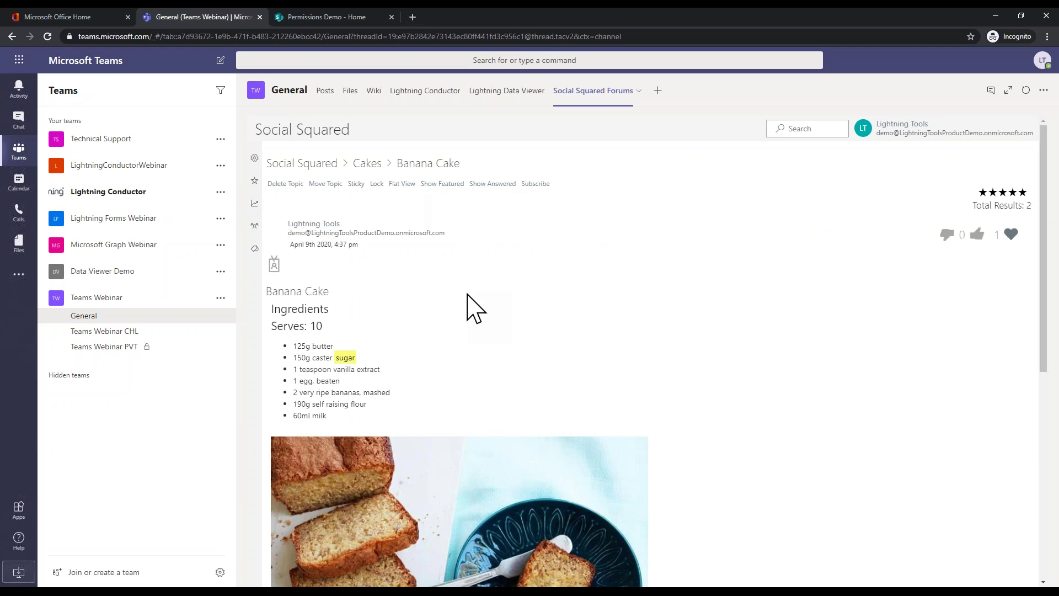
pyautogui.scroll(-10, 468, 322)
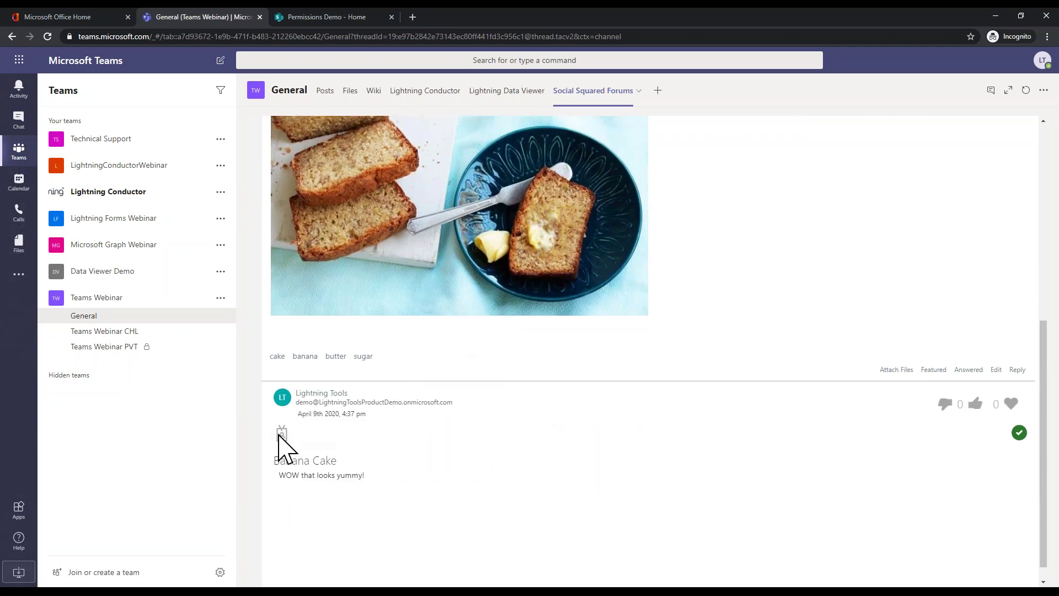
pyautogui.scroll(10, 688, 530)
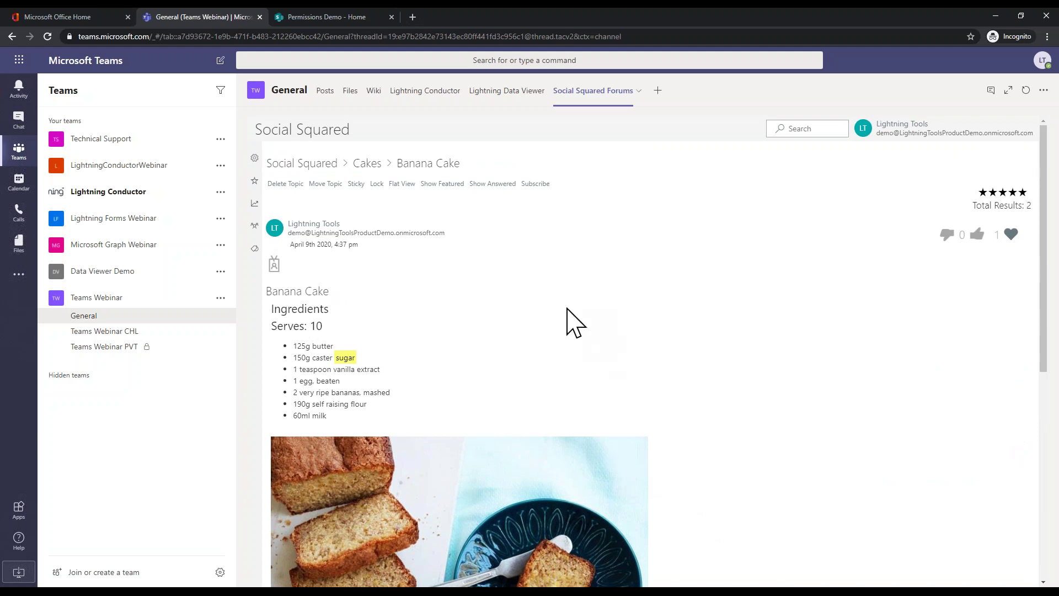
# Step: Make the Banana Cake topic sticky and lock it against further replies
pyautogui.click(357, 184)
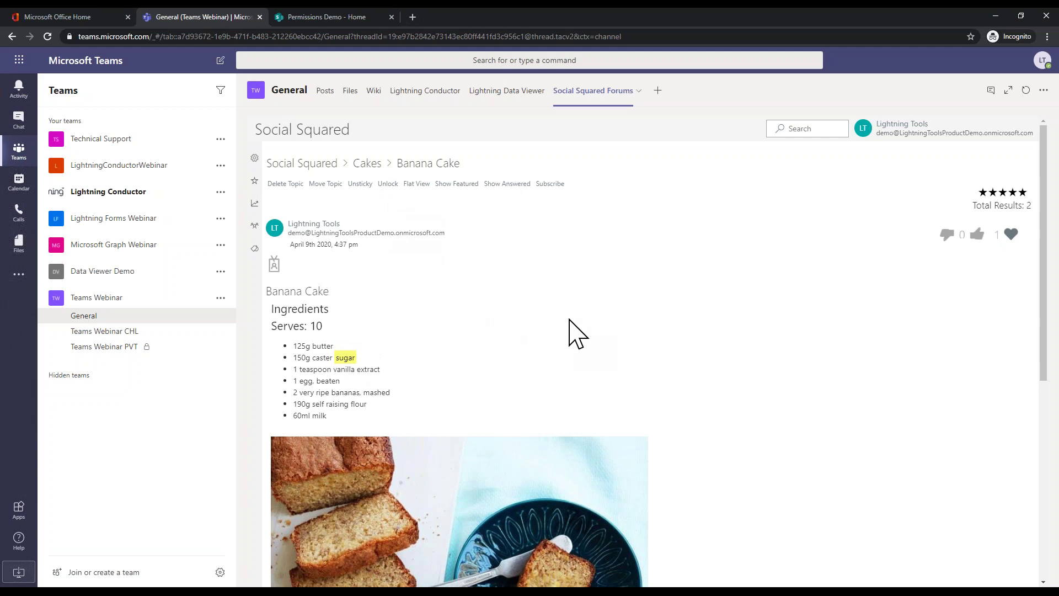
pyautogui.scroll(-6, 601, 345)
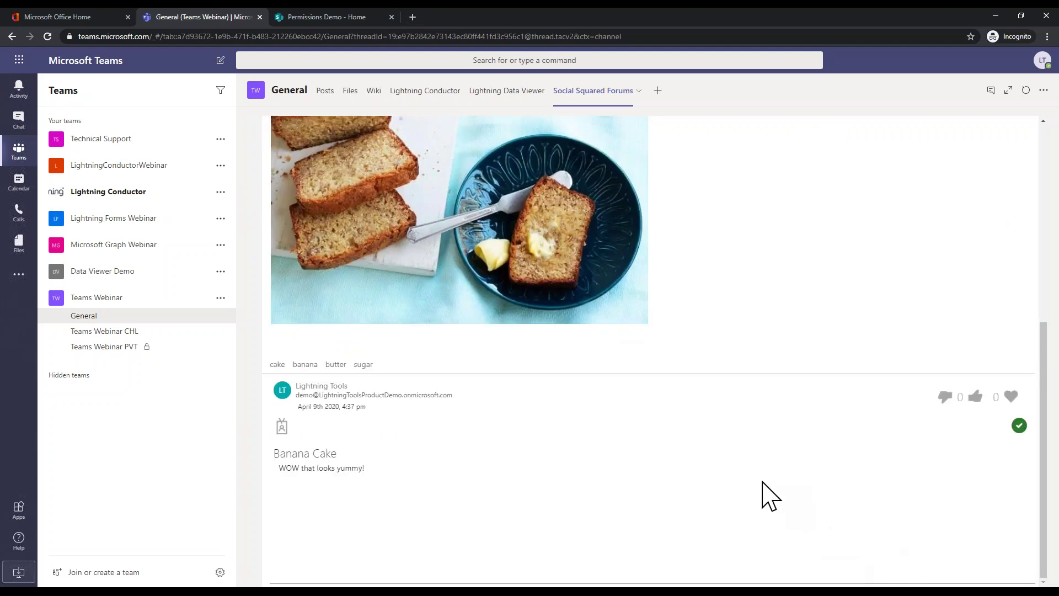
pyautogui.scroll(6, 461, 335)
pyautogui.scroll(1, 279, 194)
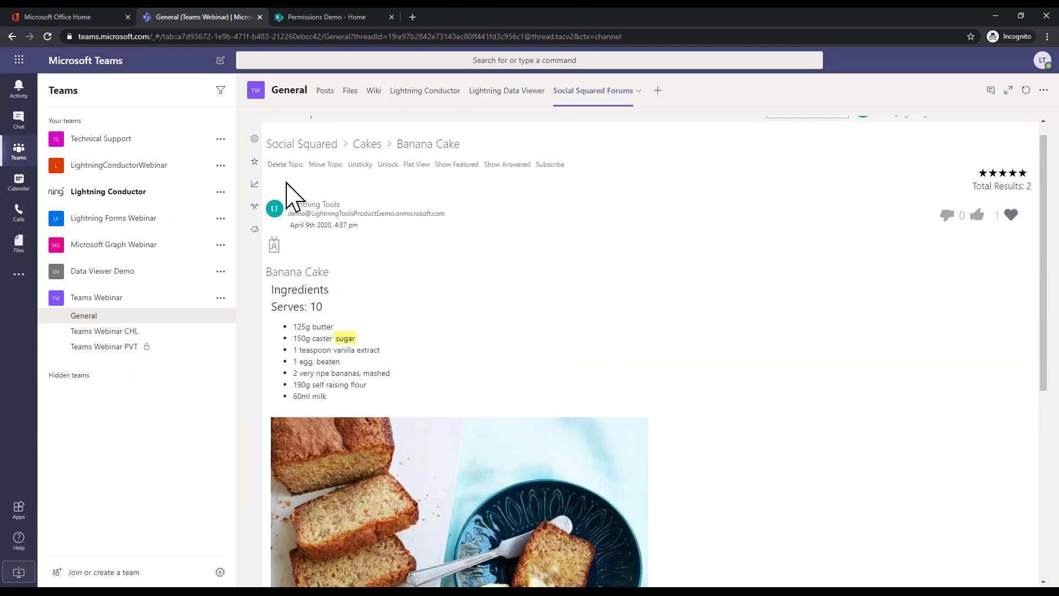
# Step: Subscribe to the Banana Cake topic and return to the Social Squared forum overview
pyautogui.click(550, 165)
pyautogui.click(327, 144)
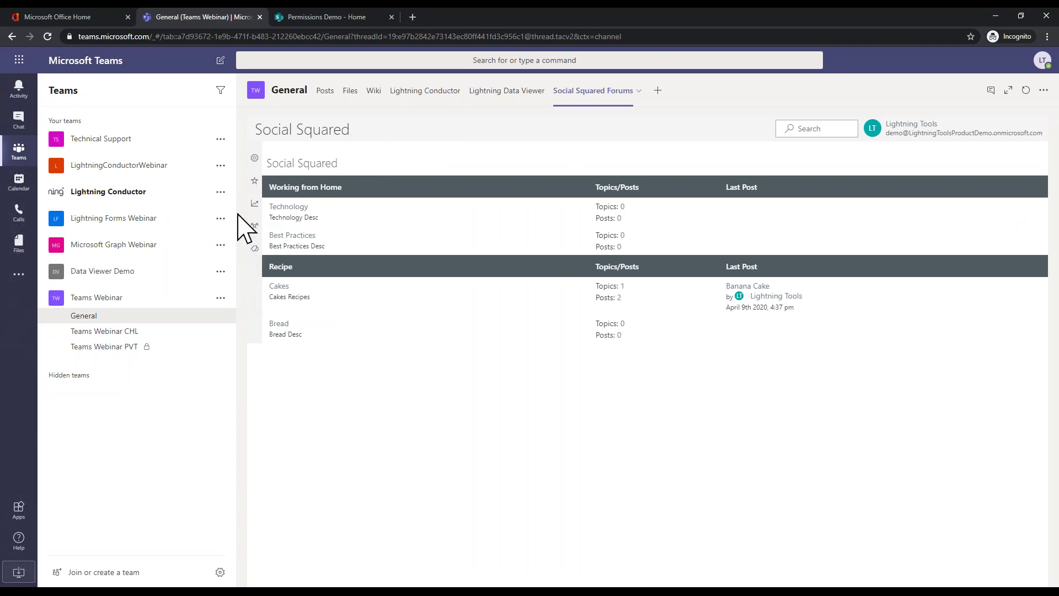
# Step: Review the popular topics, recent activities and active users, and list the topics tagged butter from the tag cloud
pyautogui.click(254, 181)
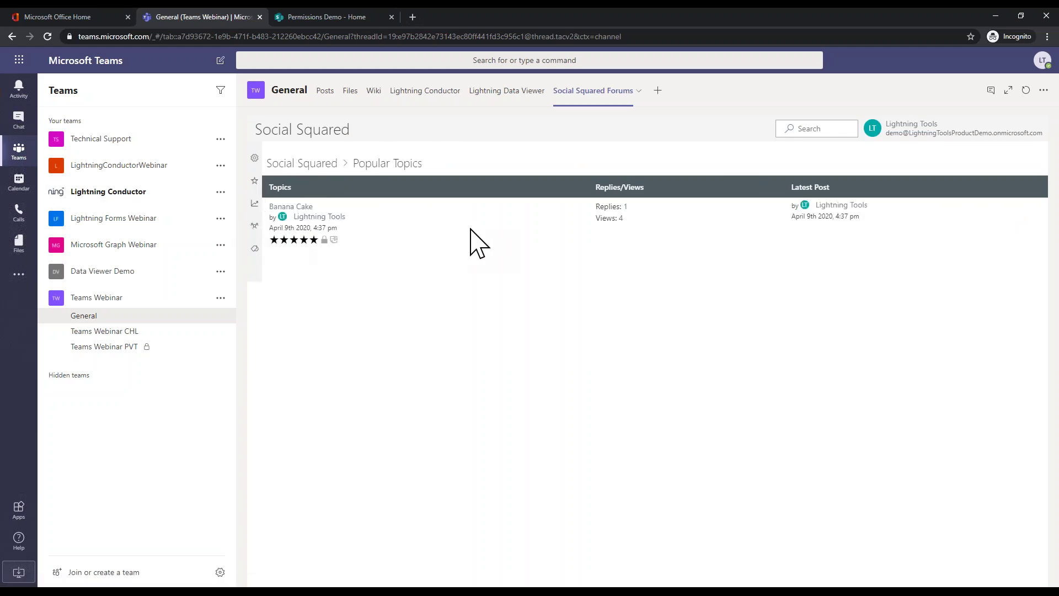
pyautogui.click(254, 203)
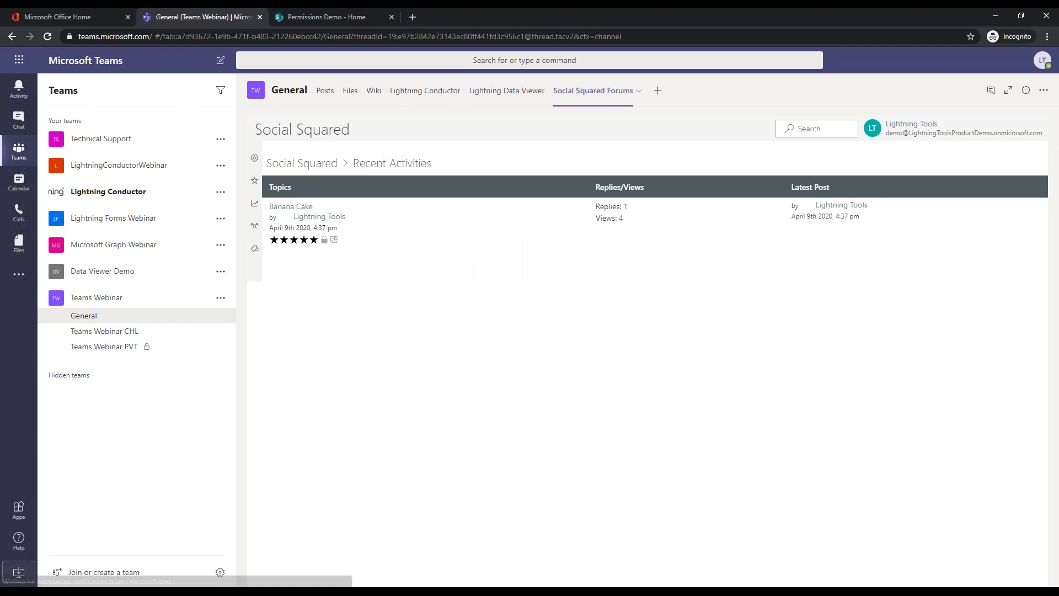
pyautogui.click(254, 225)
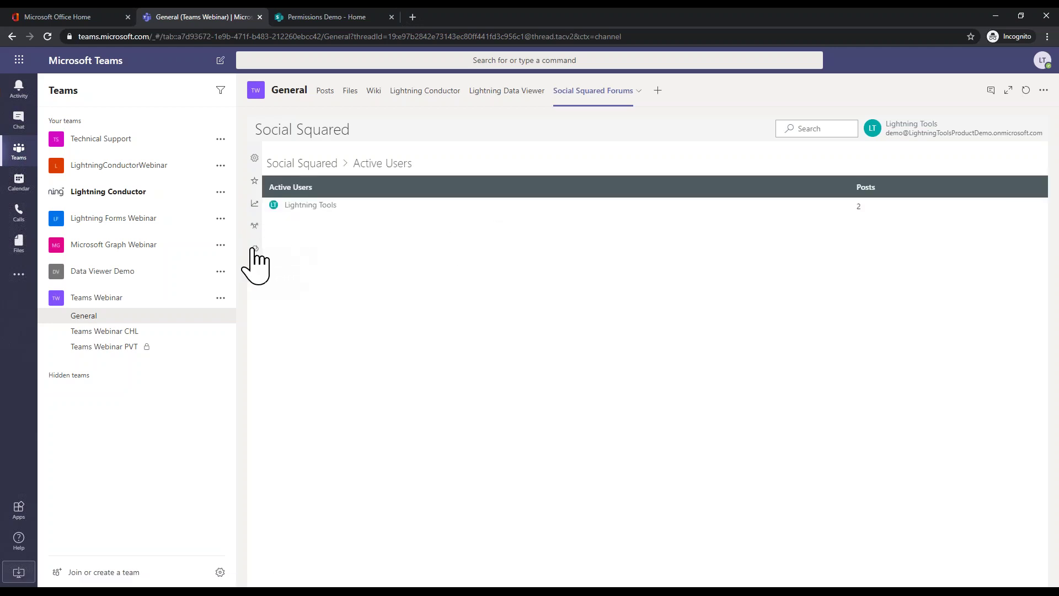
pyautogui.click(251, 248)
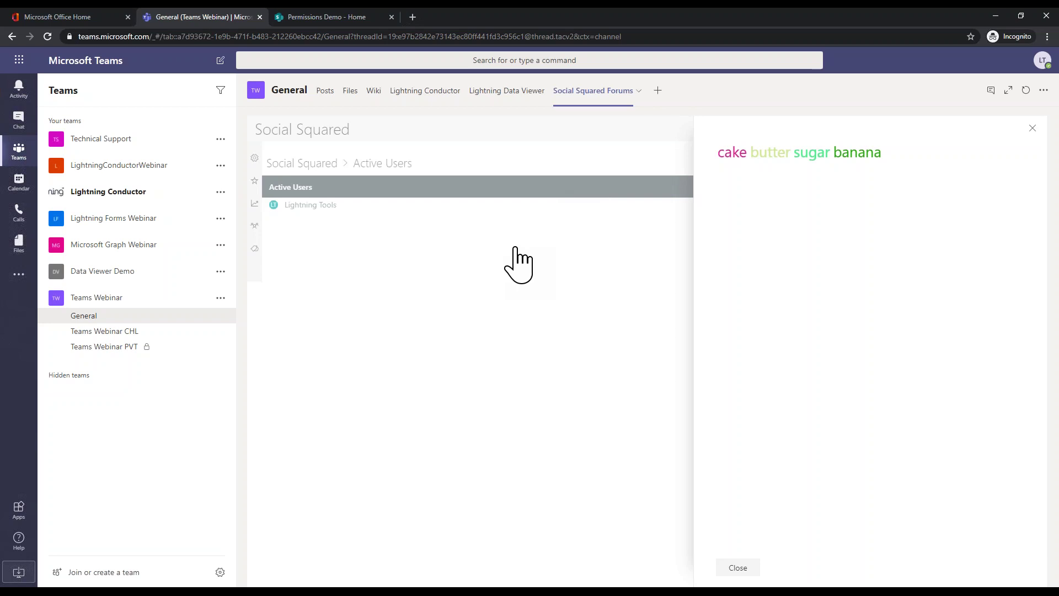
pyautogui.click(763, 156)
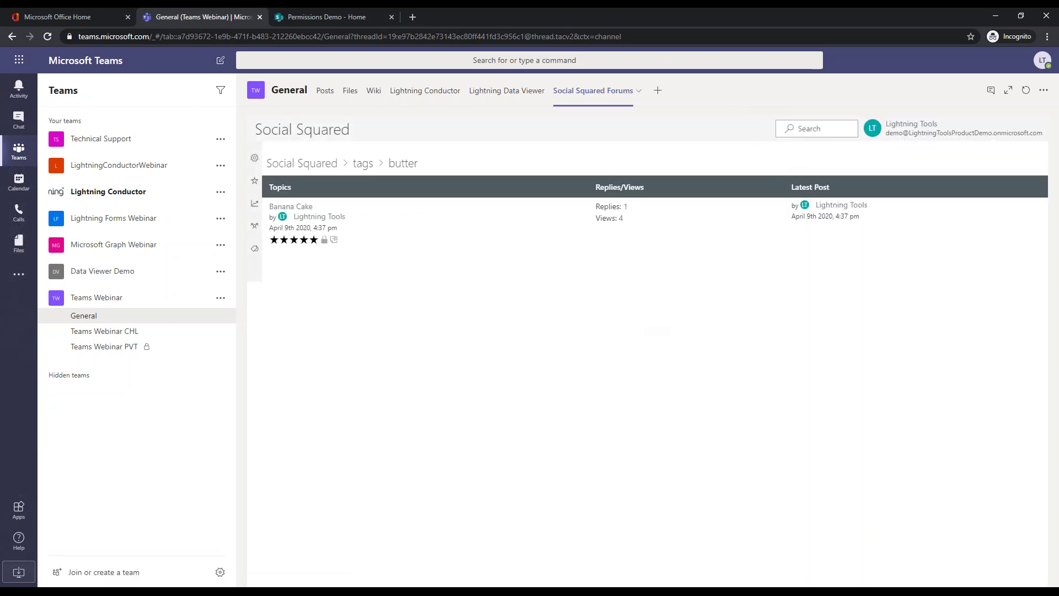
# Step: Search the forums for banana and return to the forum overview
pyautogui.click(845, 133)
pyautogui.write('banana')
pyautogui.press('Return')
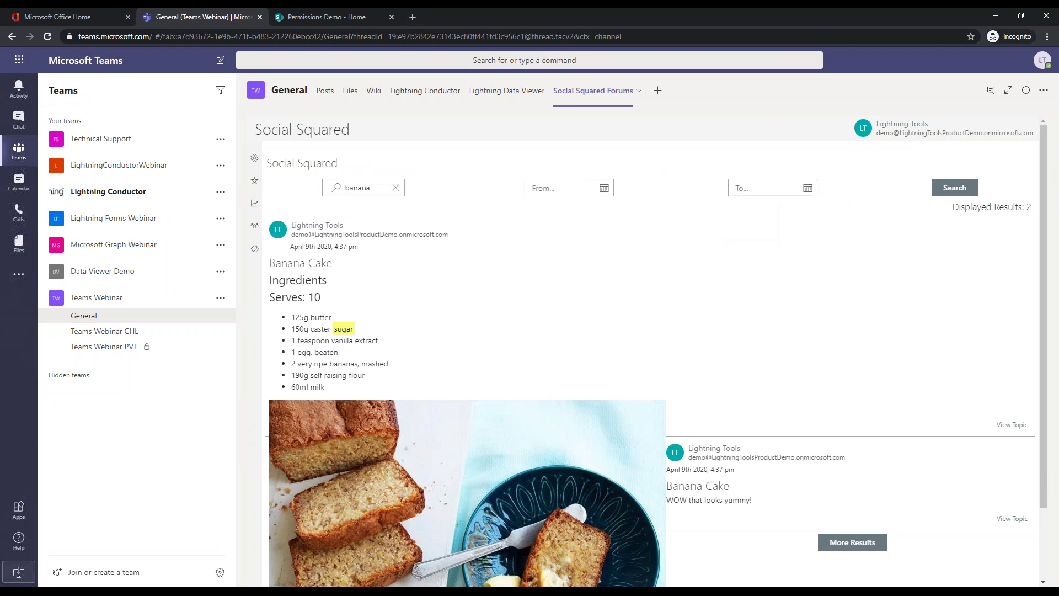
pyautogui.click(302, 166)
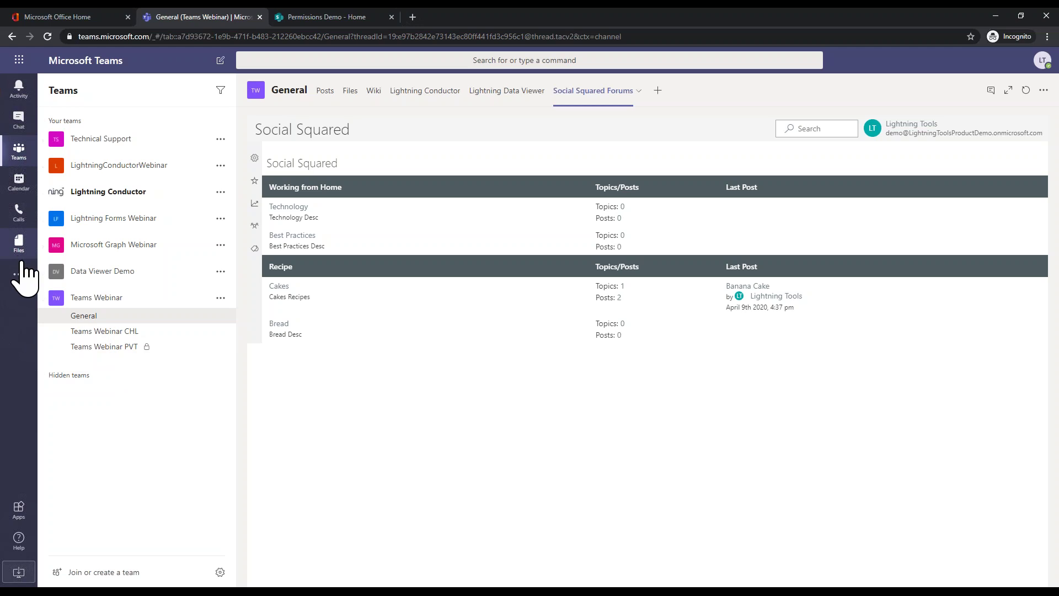
# Step: Browse the Teams store's apps built for Lightning Tools Product Demo and view the Lightning Conductor app's details
pyautogui.click(21, 272)
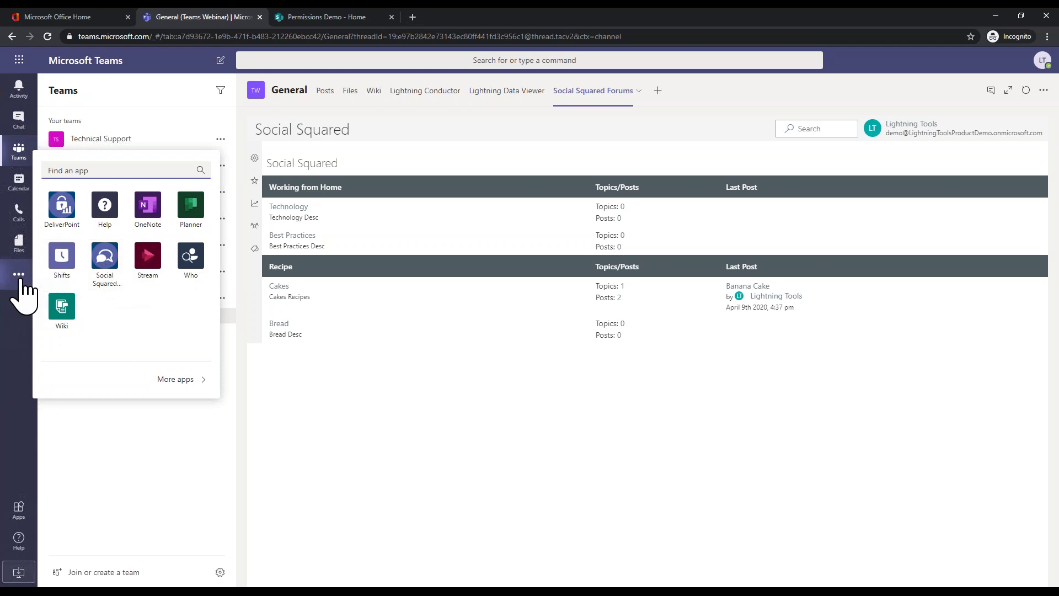
pyautogui.click(176, 380)
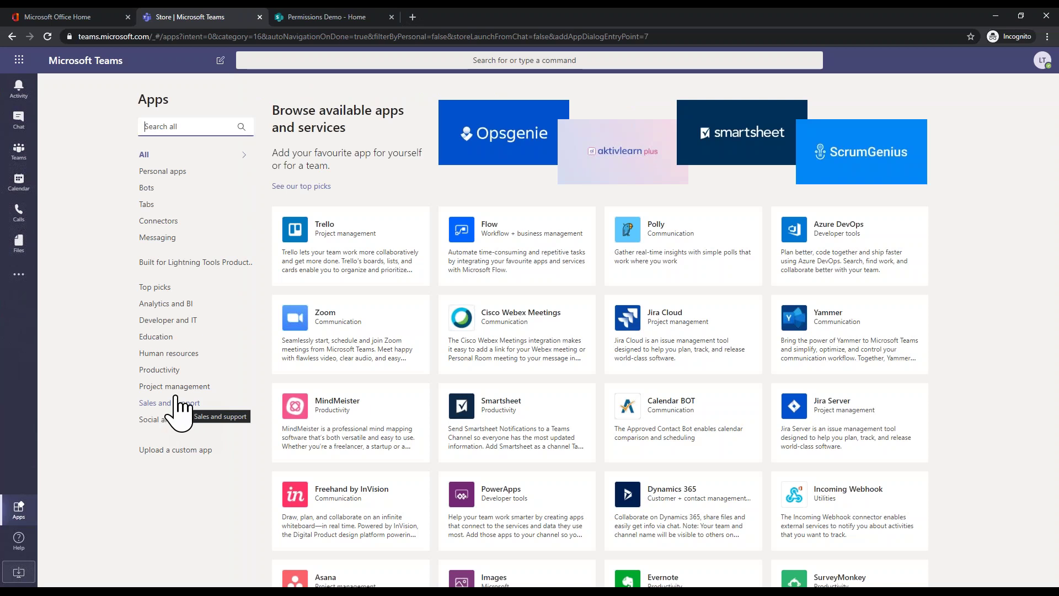
pyautogui.click(180, 265)
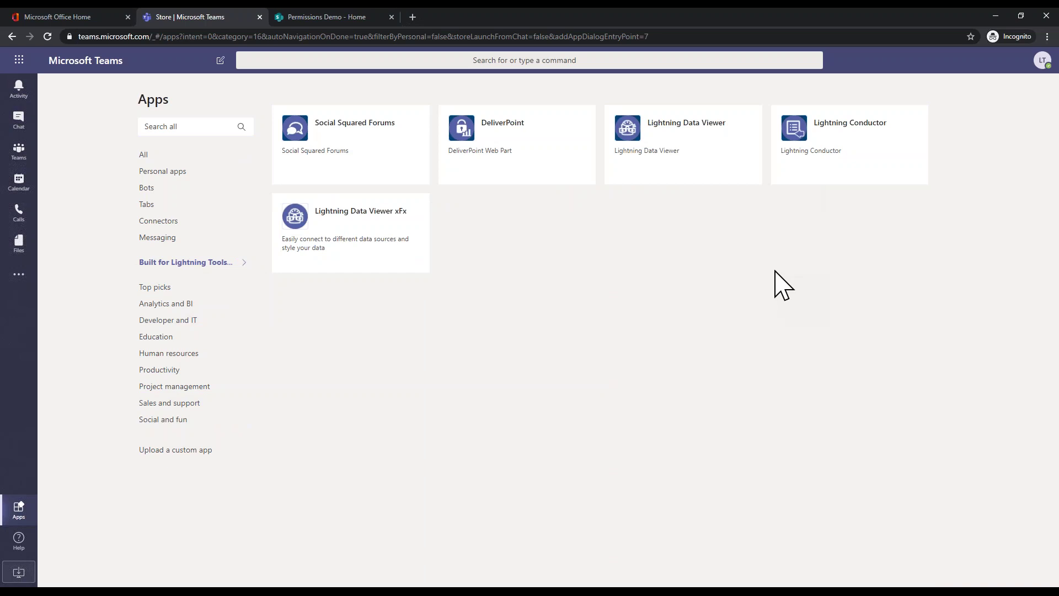
pyautogui.click(832, 163)
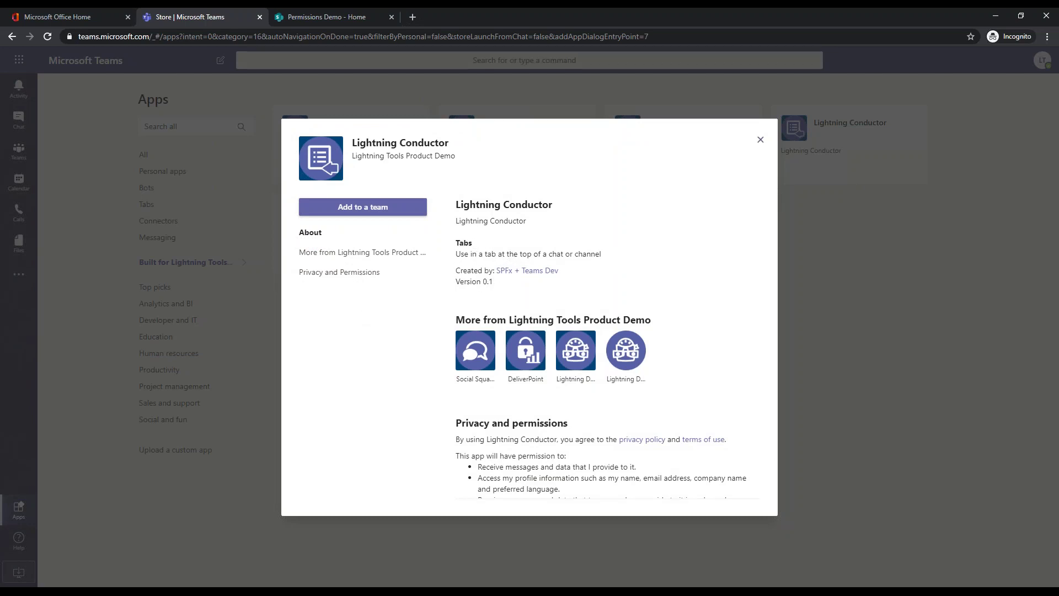
pyautogui.click(760, 139)
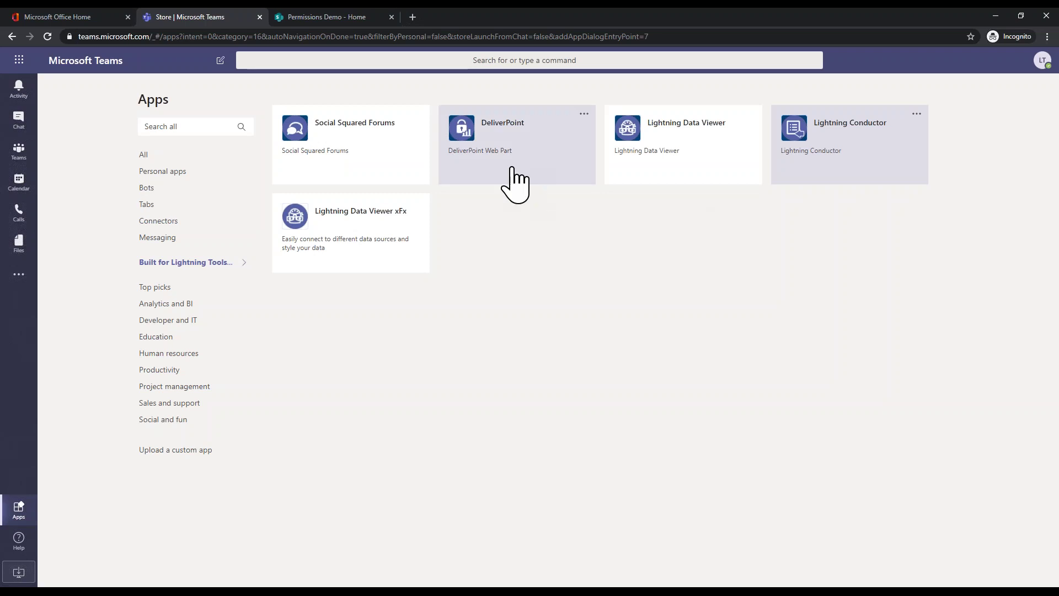
# Step: Examine the Social Squared Forums app's details, its supported uses and its option for adding it to a team
pyautogui.click(353, 167)
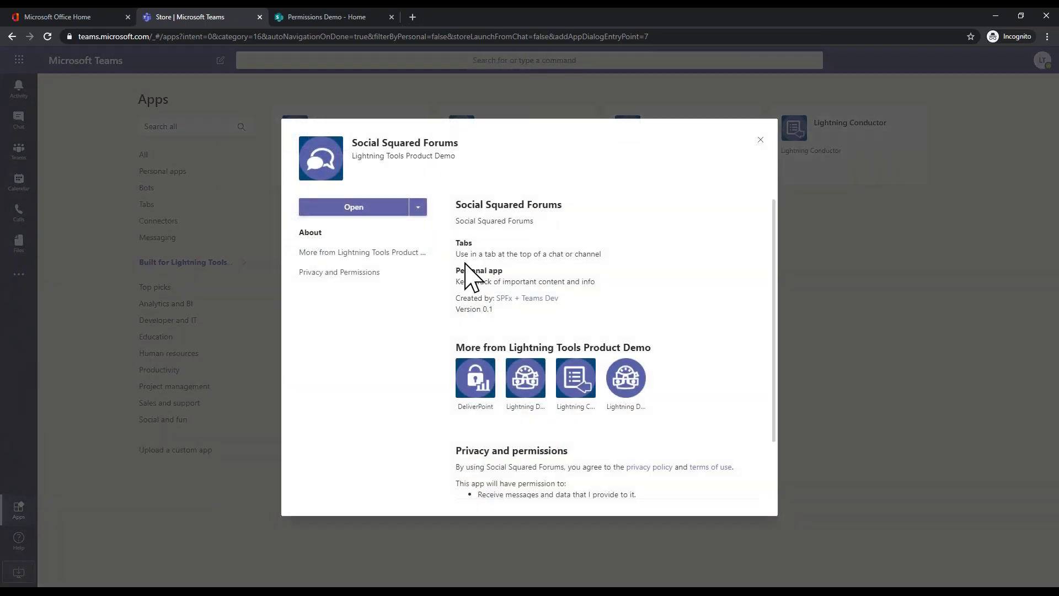
pyautogui.moveTo(455, 200); pyautogui.dragTo(529, 274)
pyautogui.click(532, 277)
pyautogui.click(417, 209)
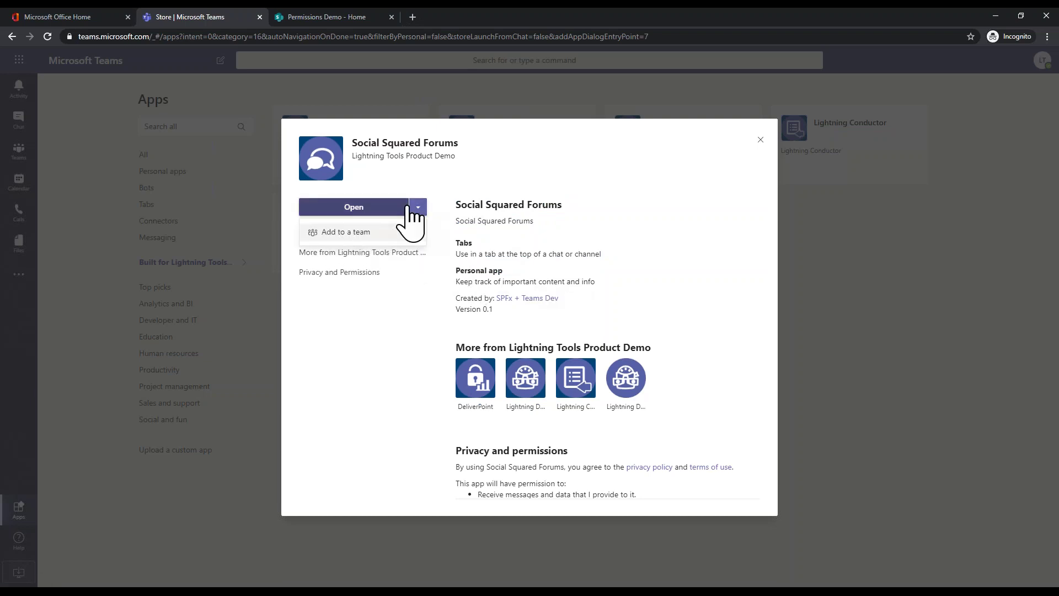
pyautogui.click(466, 310)
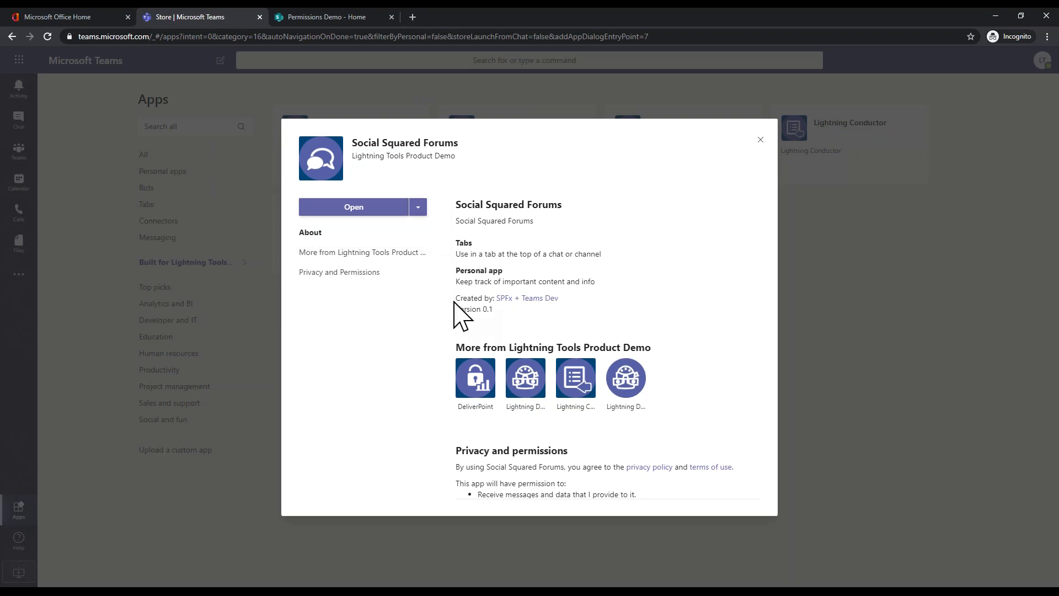
# Step: Close the app's store details and open Social Squared Forums as a personal app
pyautogui.click(760, 139)
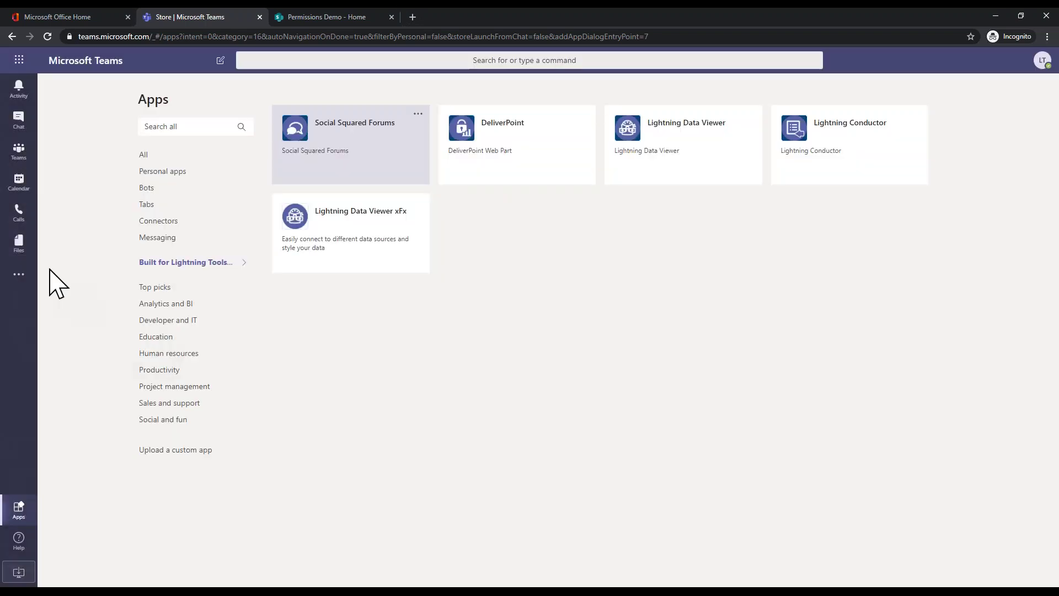
pyautogui.click(21, 274)
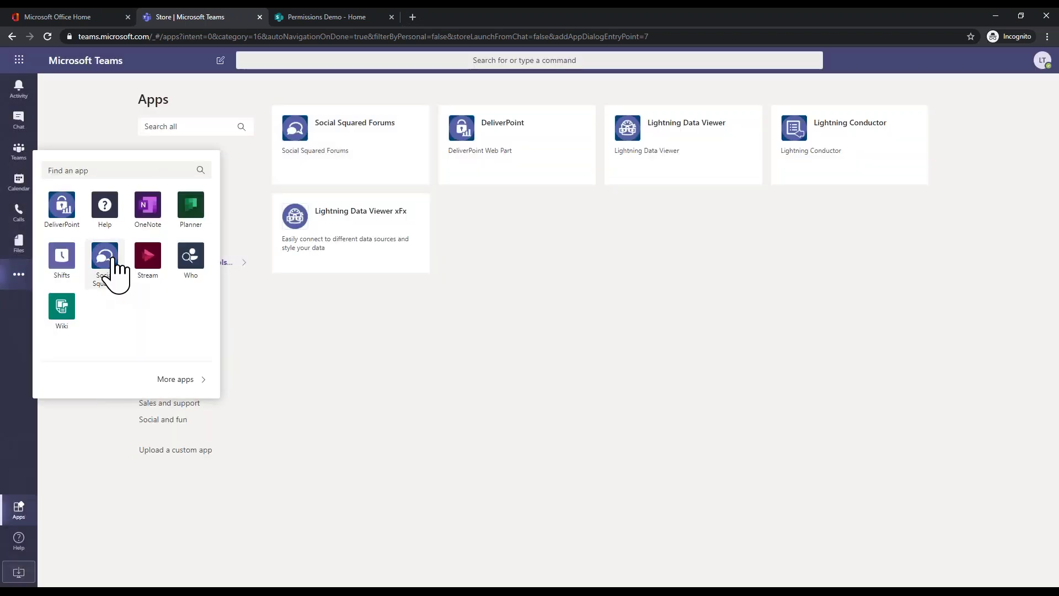
pyautogui.click(109, 258)
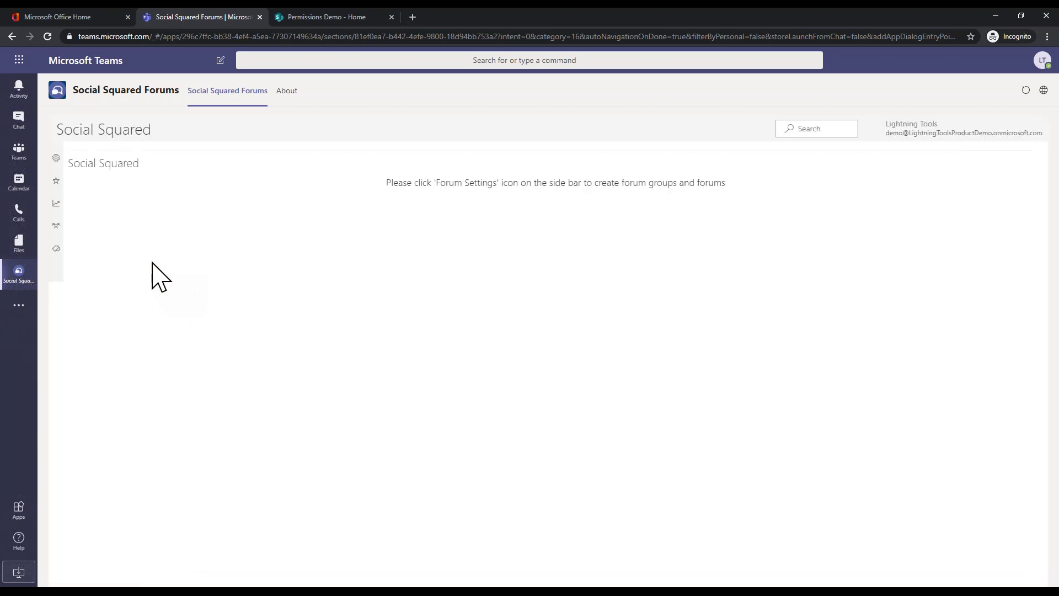
# Step: Add a forum group titled Onboarding in the forum settings and close the settings
pyautogui.click(57, 159)
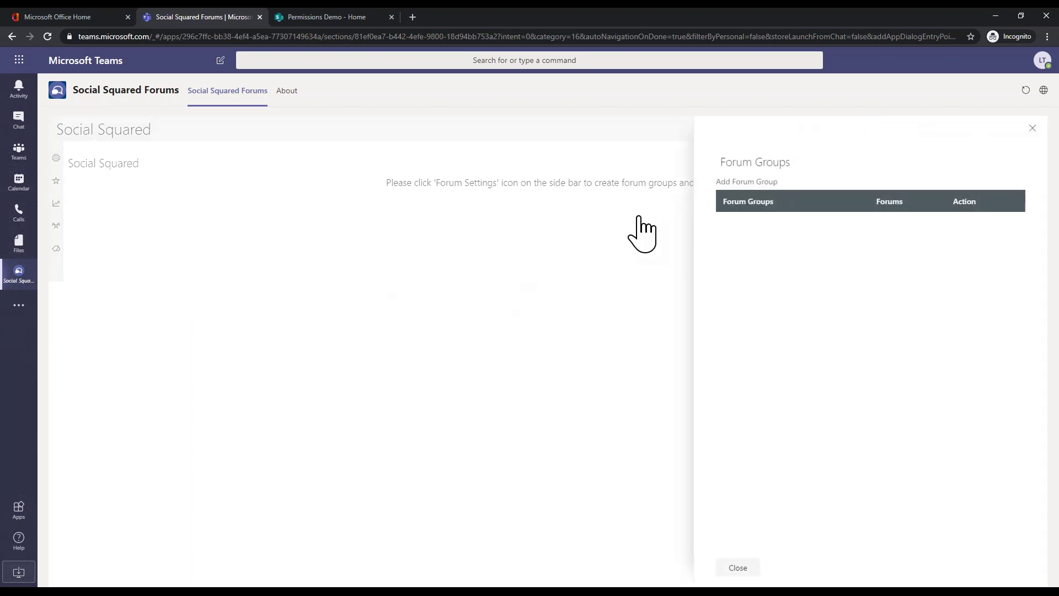
pyautogui.click(737, 182)
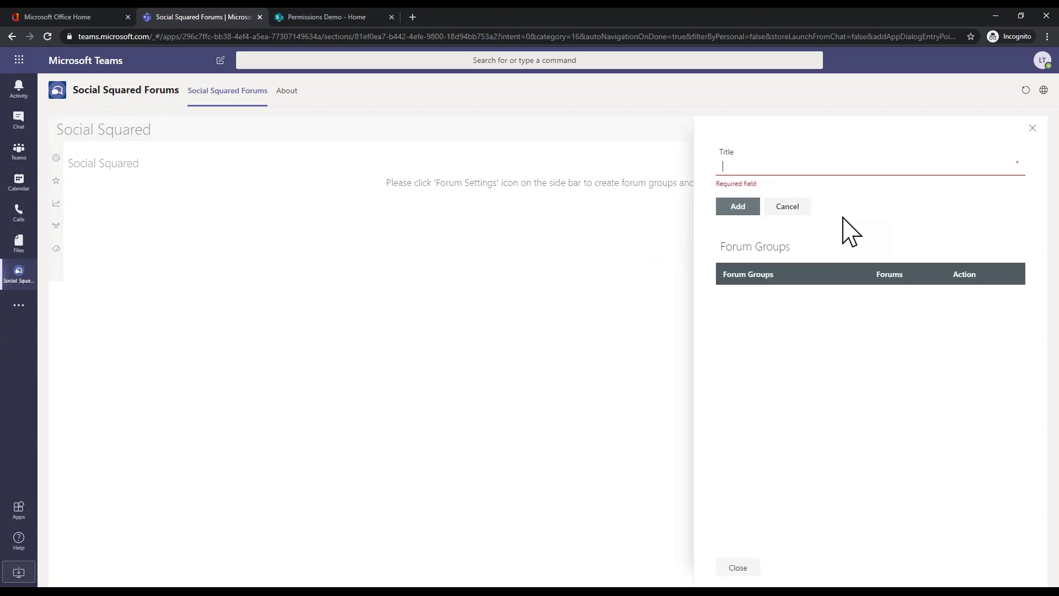
pyautogui.write('Onboarding')
pyautogui.click(739, 194)
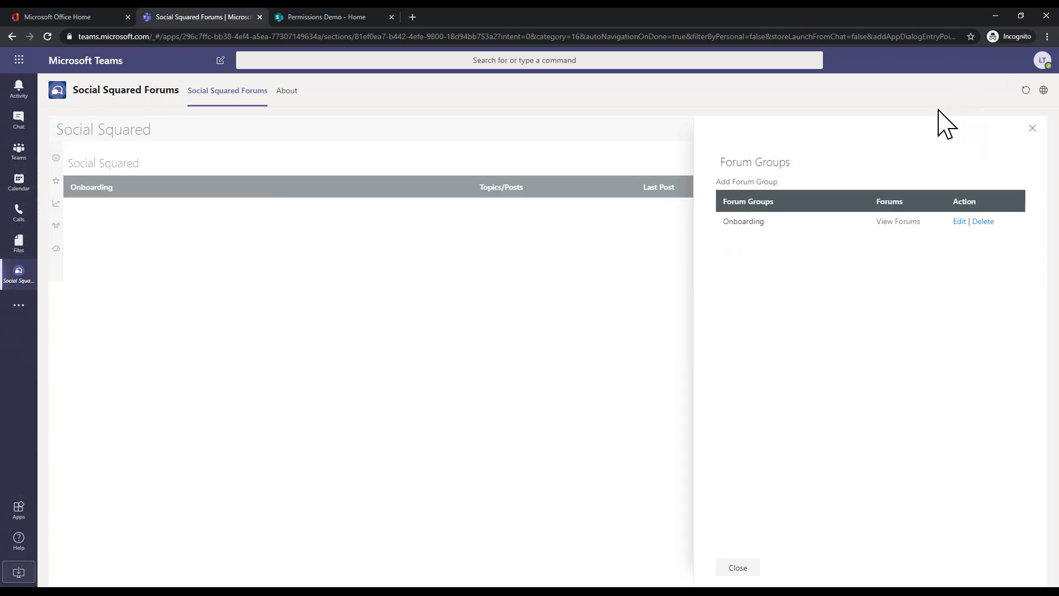
pyautogui.click(1032, 127)
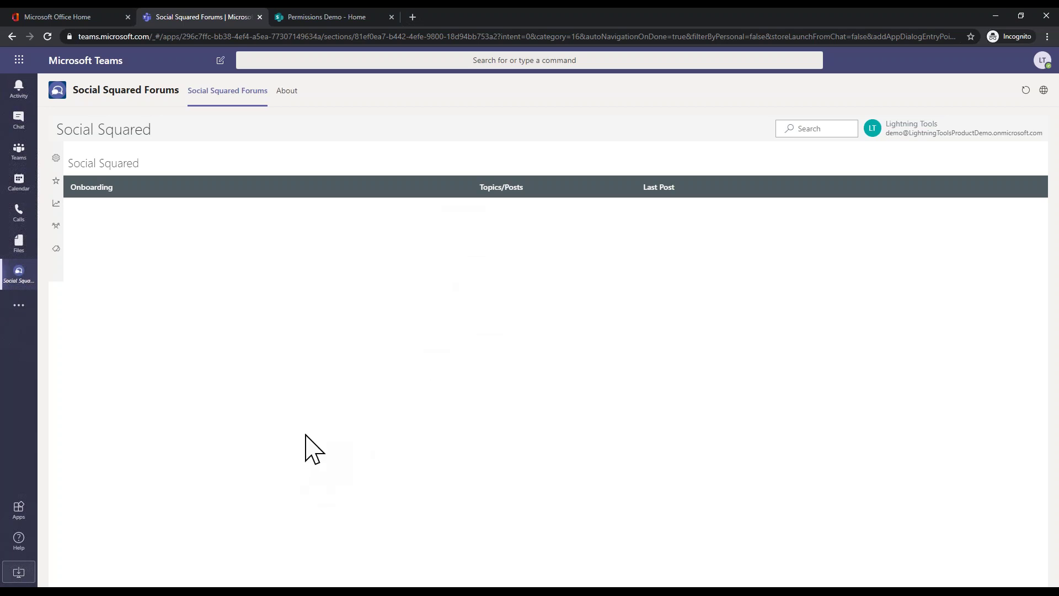
# Step: Switch to the Teams Webinar PowerPoint slide show and present the DeliverPoint slides
pyautogui.click(195, 592)
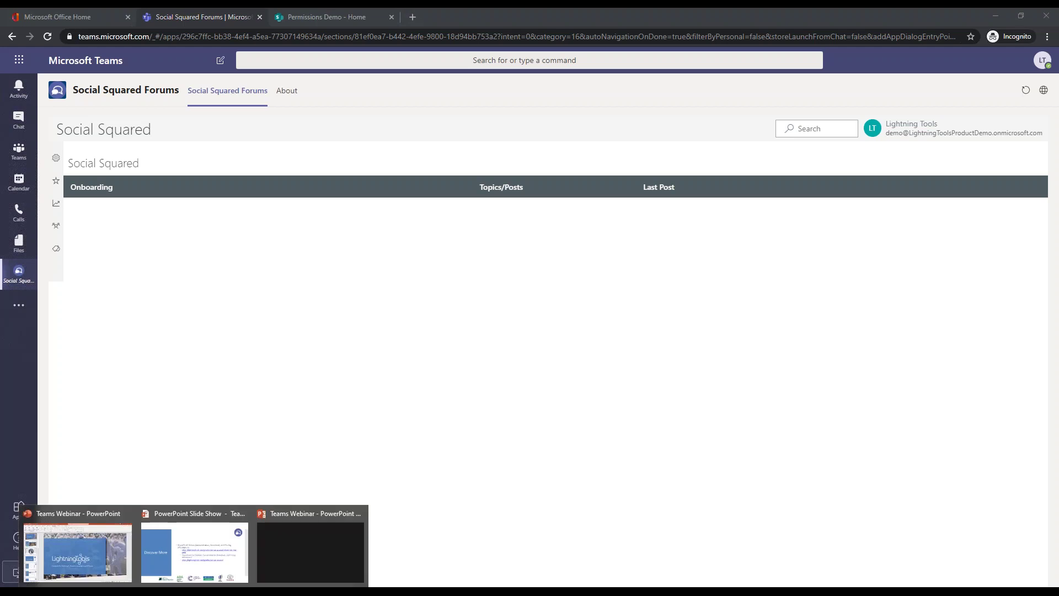
pyautogui.click(194, 574)
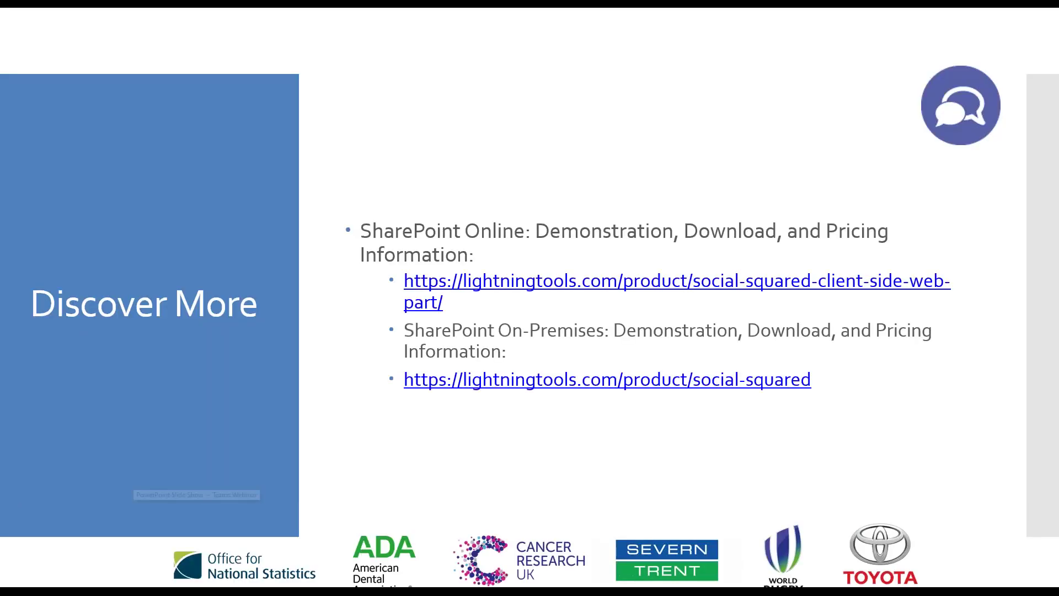
pyautogui.click(660, 458)
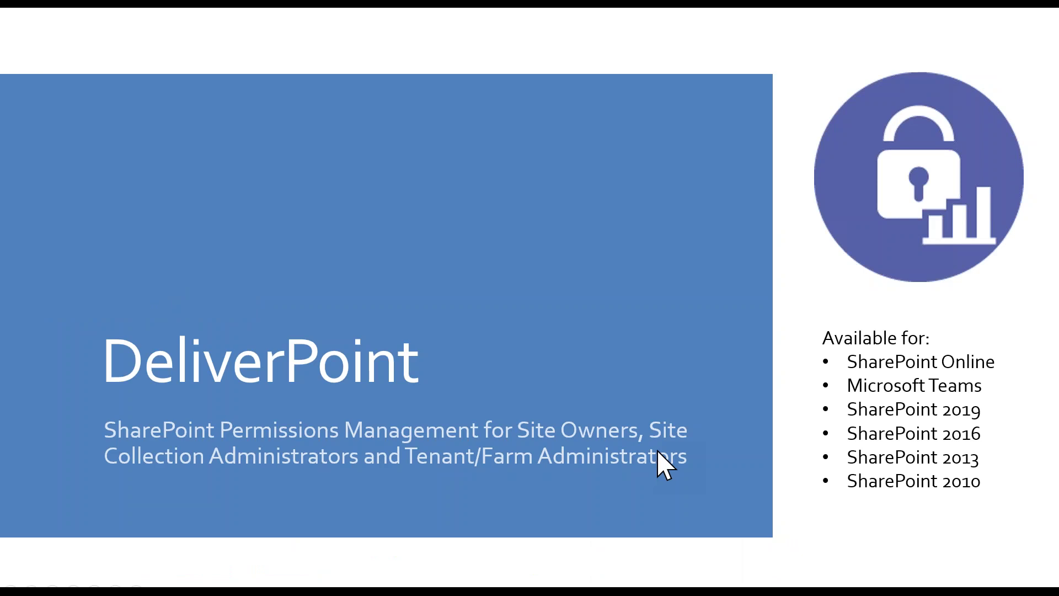
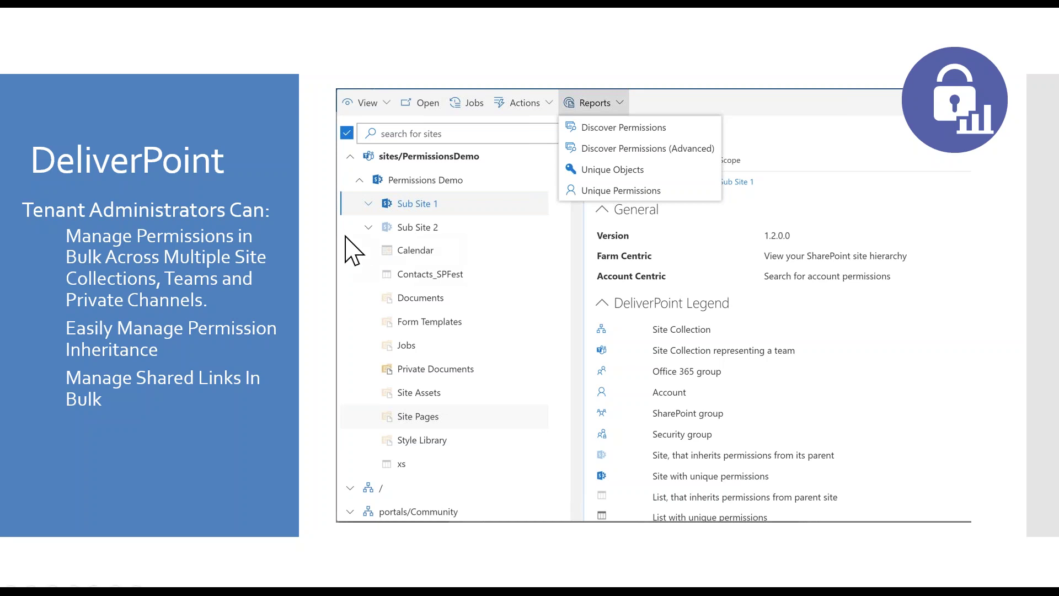
pyautogui.click(197, 390)
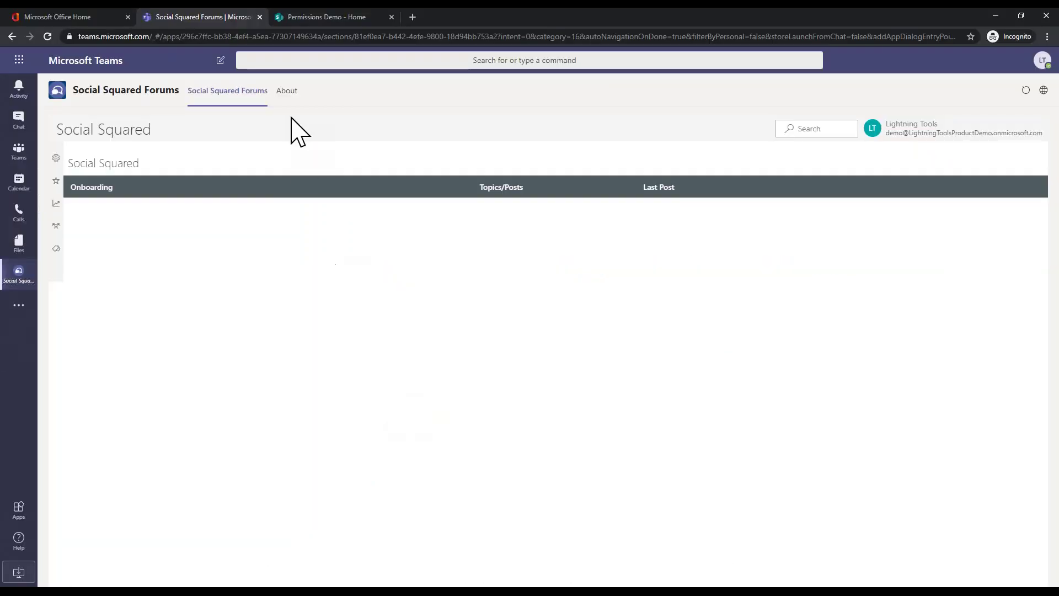
# Step: Switch to the Permissions Demo SharePoint site and run DeliverPoint's Discover Permissions report for the site
pyautogui.click(331, 18)
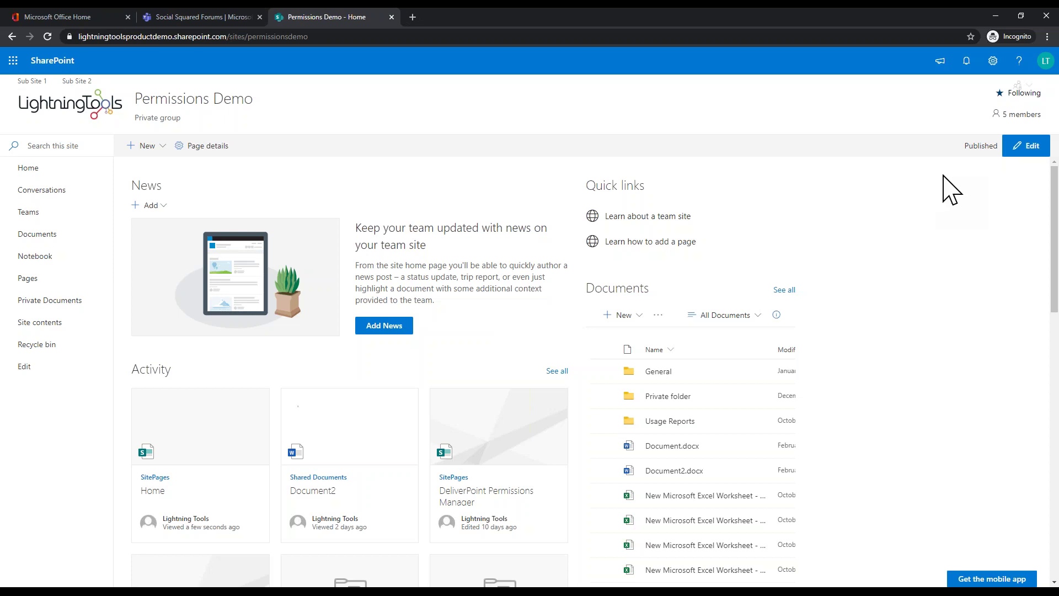
pyautogui.click(1029, 86)
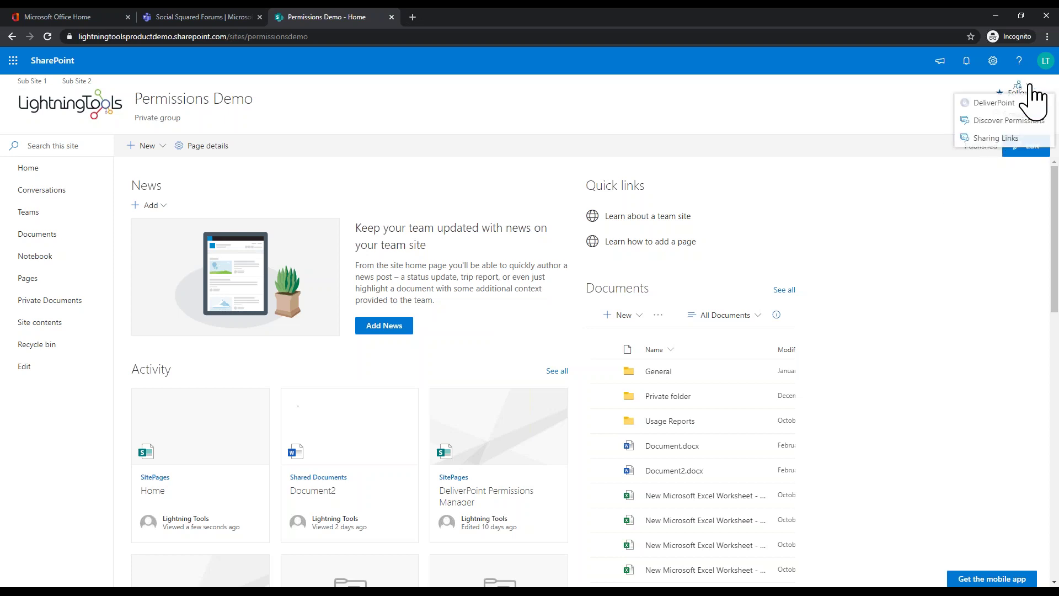
pyautogui.click(1006, 122)
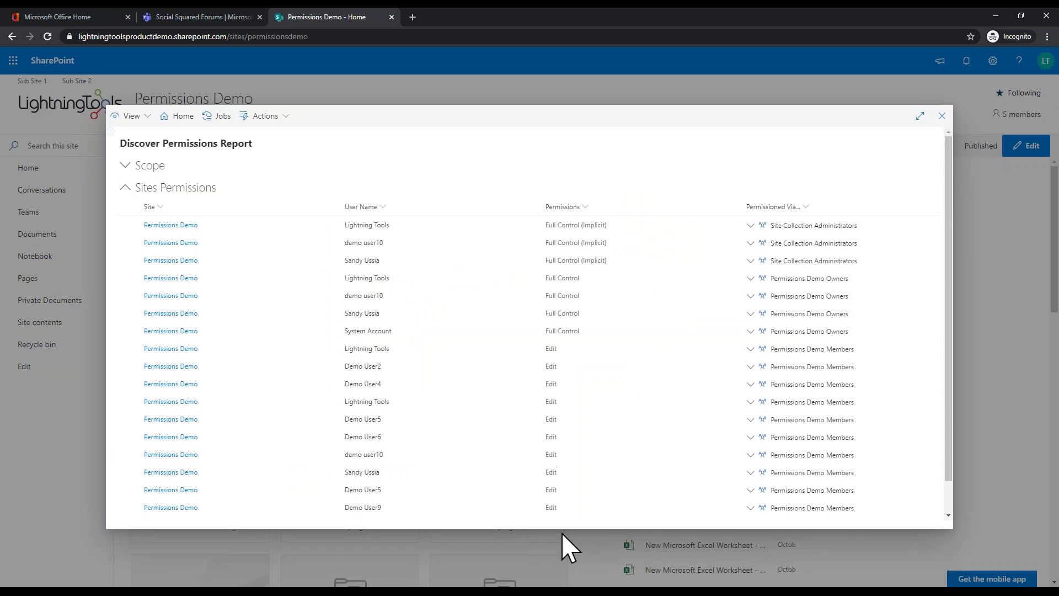
# Step: Examine how Demo User4 is permissioned and which actions are available for that entry, and close the report
pyautogui.click(751, 385)
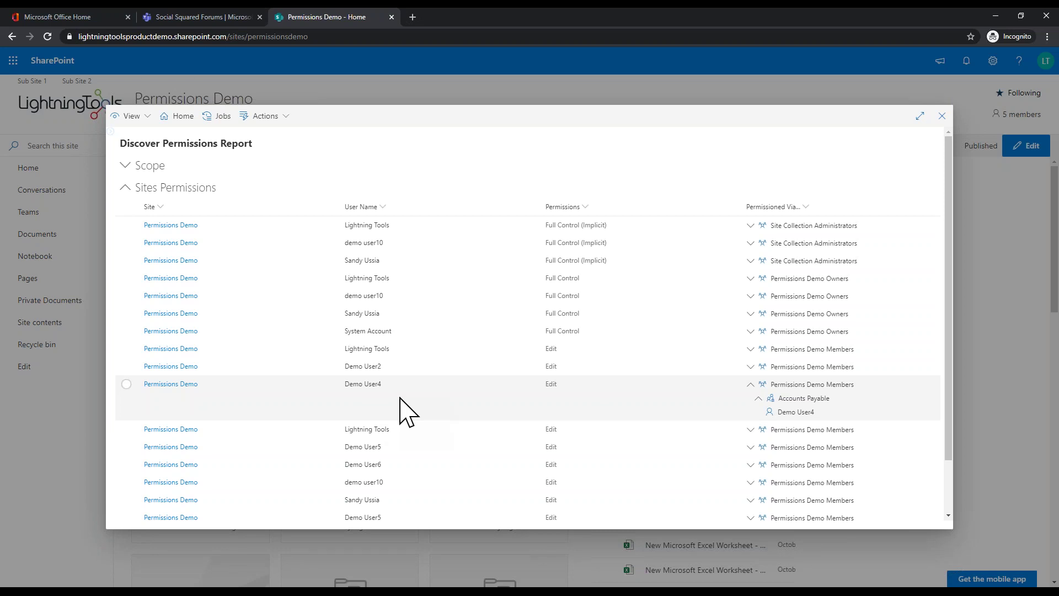
pyautogui.click(274, 419)
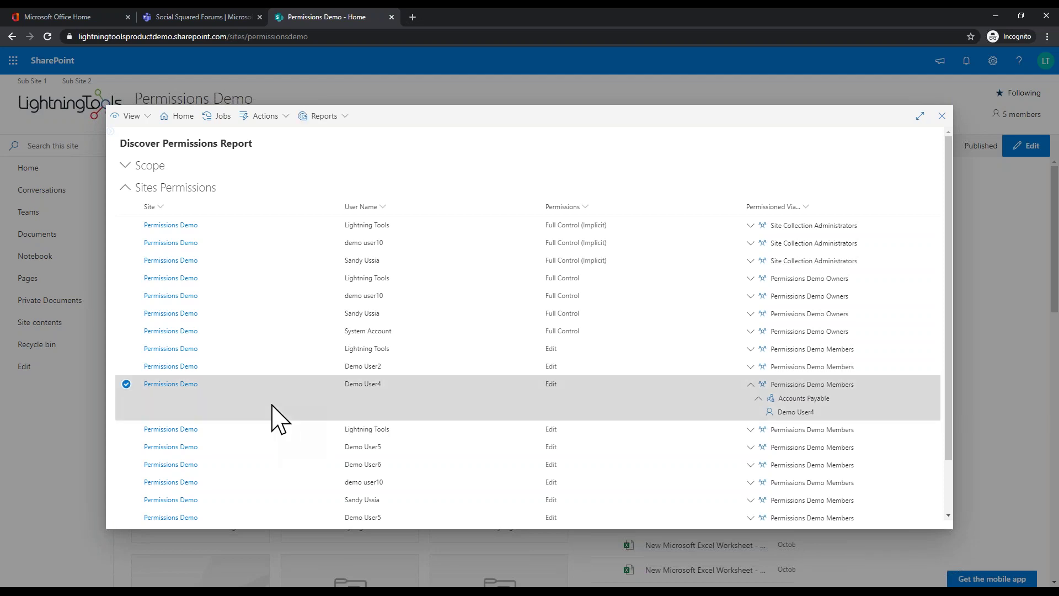
pyautogui.click(262, 117)
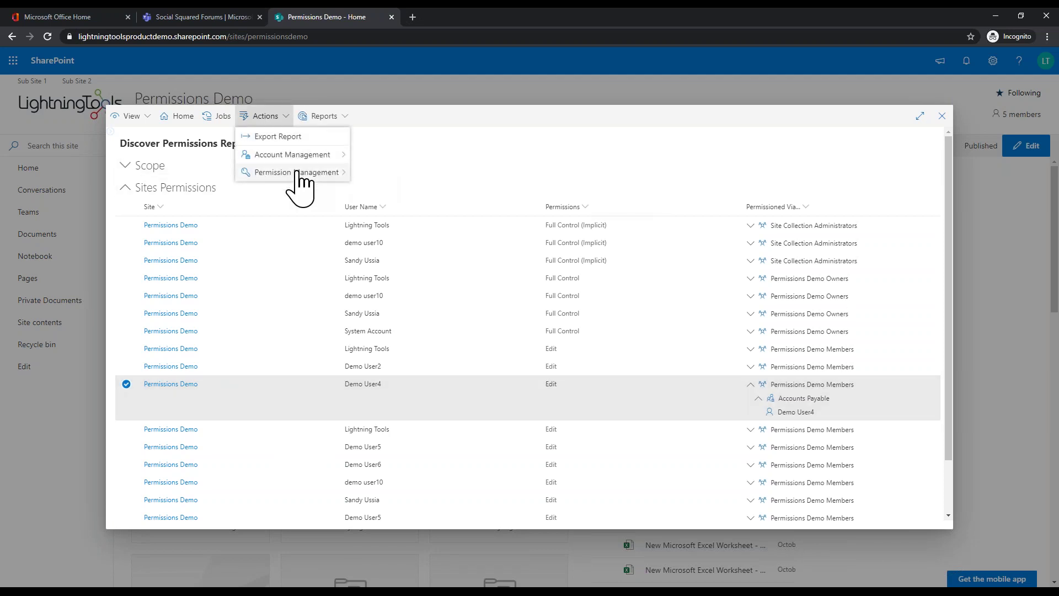
pyautogui.click(877, 140)
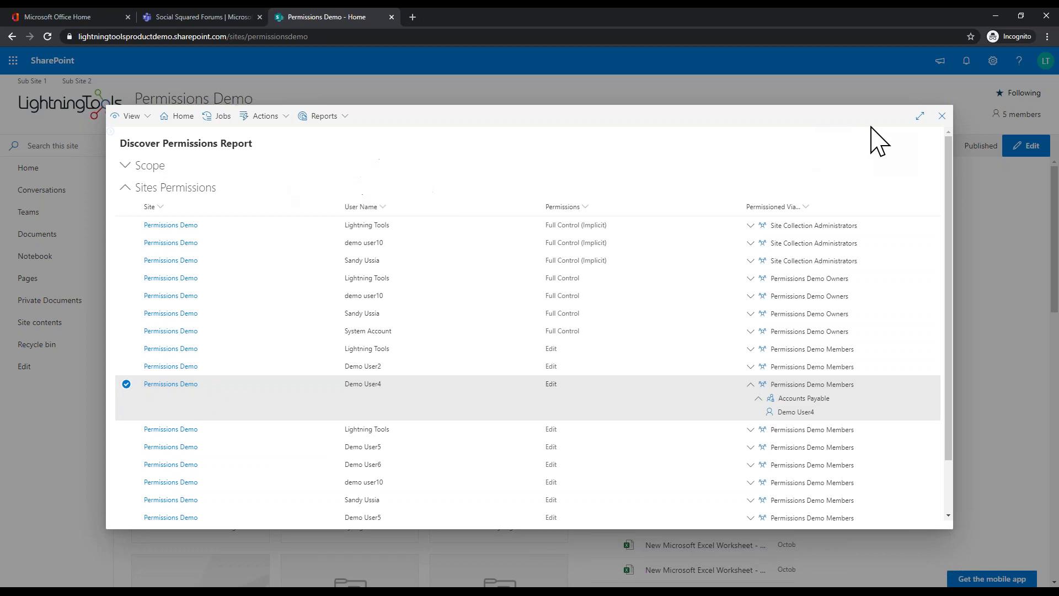
pyautogui.click(942, 116)
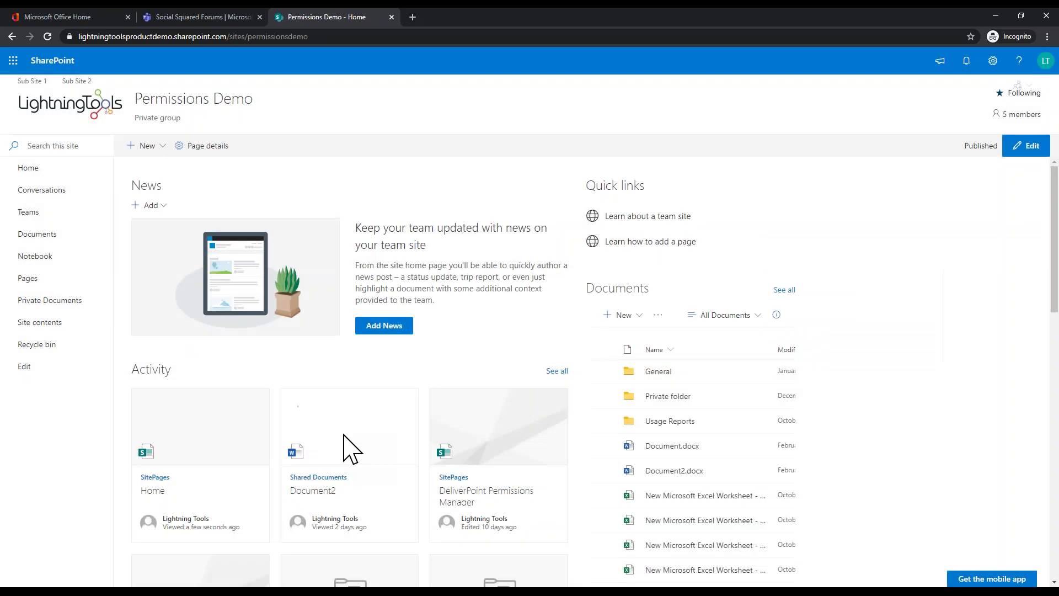
# Step: Review the access settings of the Usage Reports folder in the Documents library
pyautogui.click(52, 234)
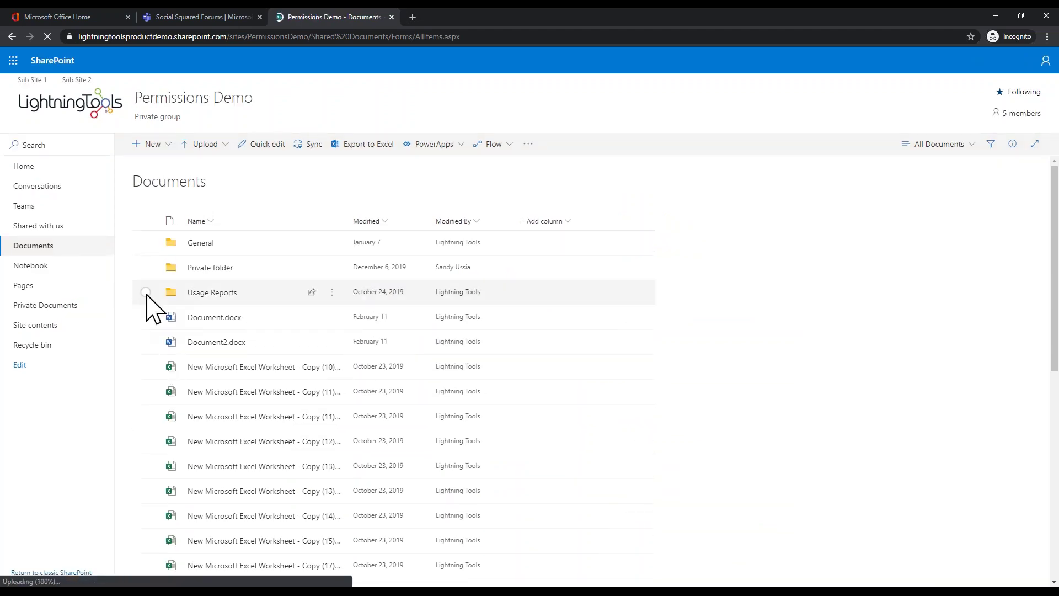
pyautogui.click(243, 318)
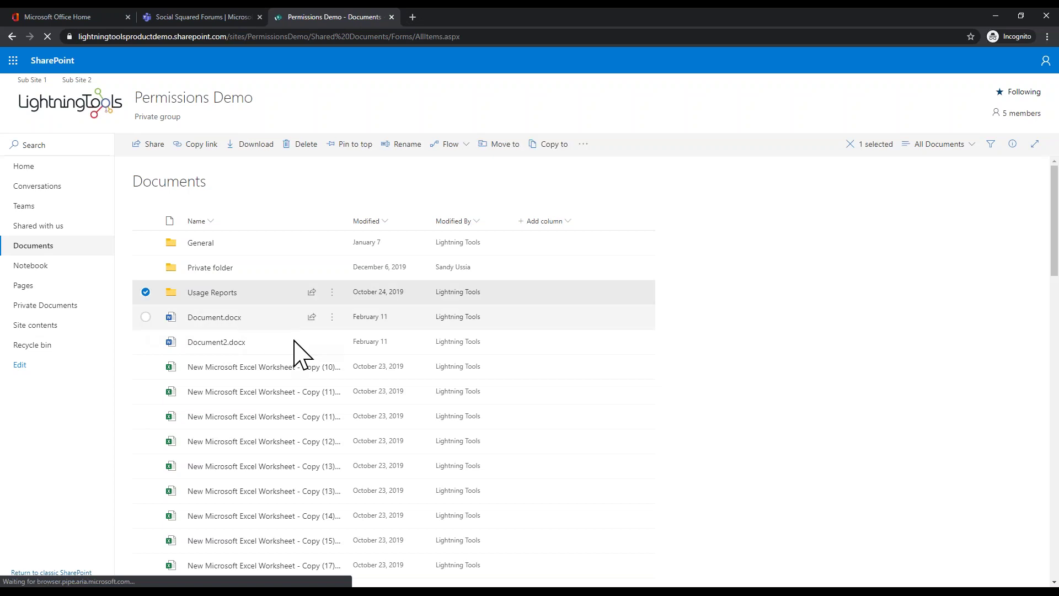
pyautogui.click(332, 293)
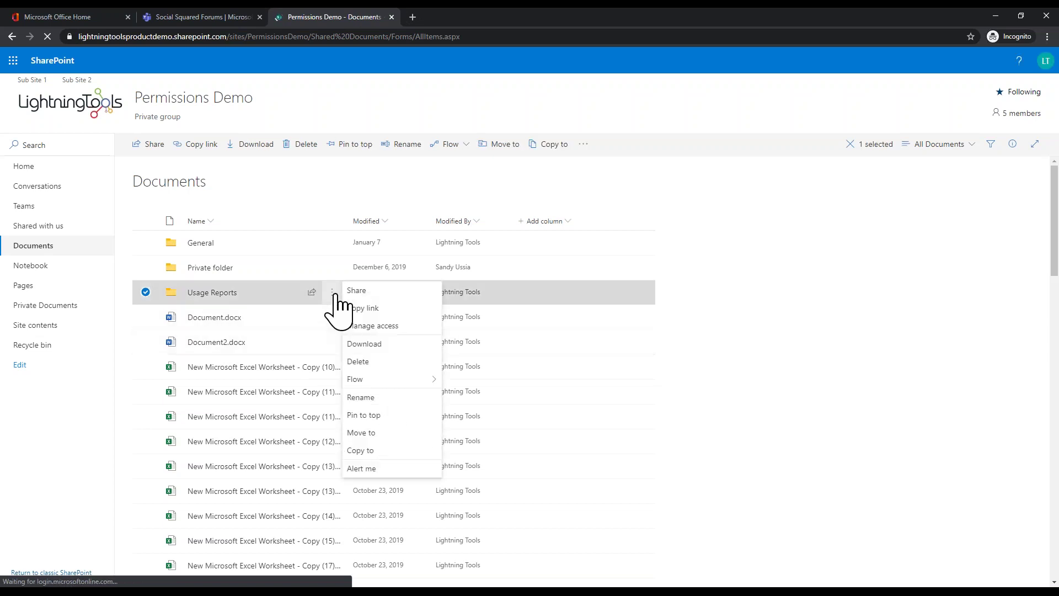
pyautogui.click(378, 326)
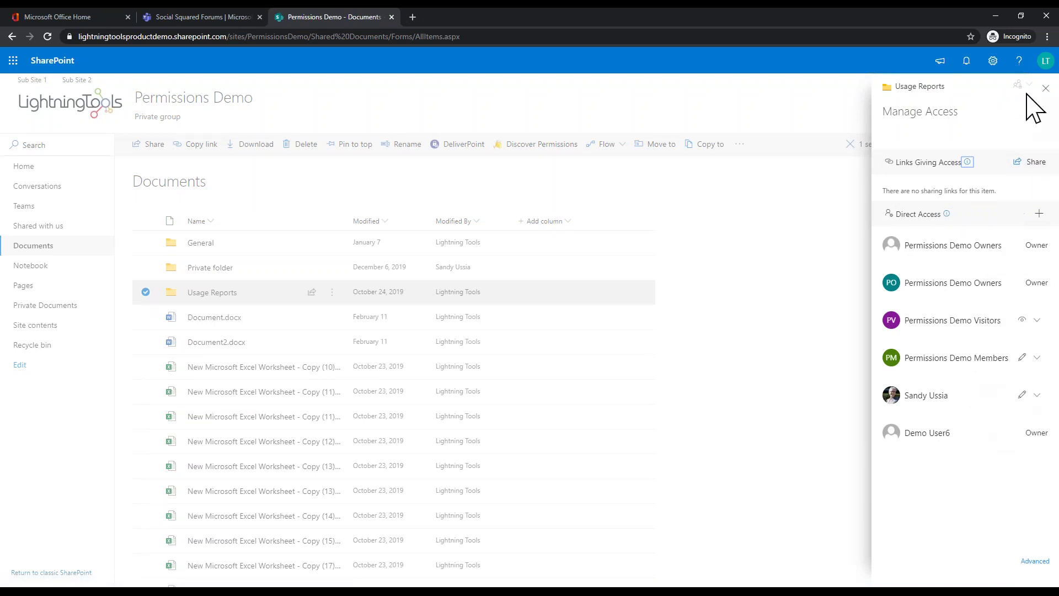
pyautogui.click(1044, 90)
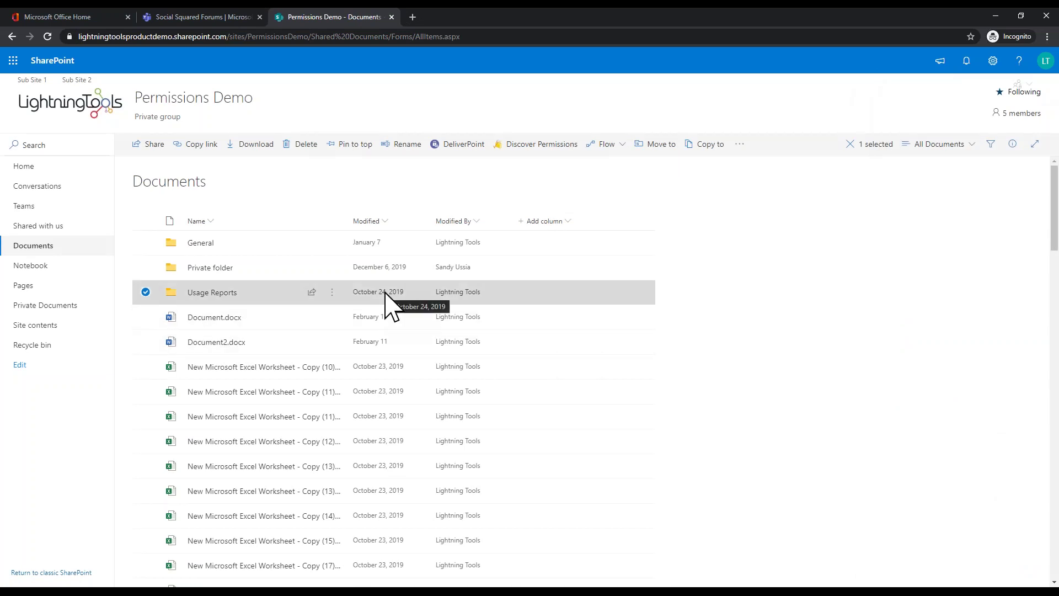
# Step: Try to run Discover Permissions on Document.docx, Document2.docx and the first three Excel worksheets, leaving out the Usage Reports folder
pyautogui.click(167, 319)
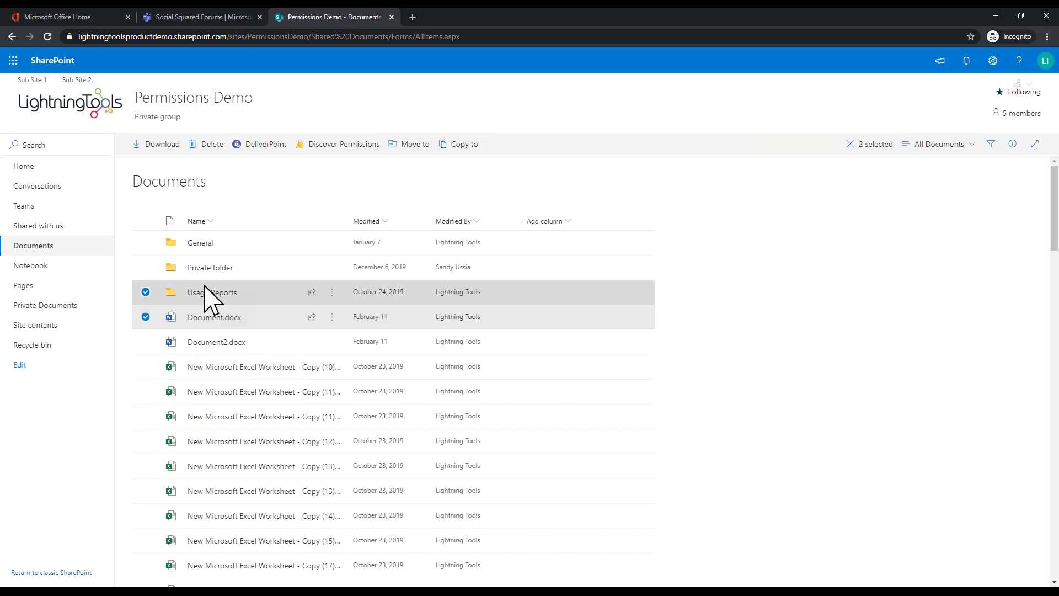
pyautogui.click(146, 342)
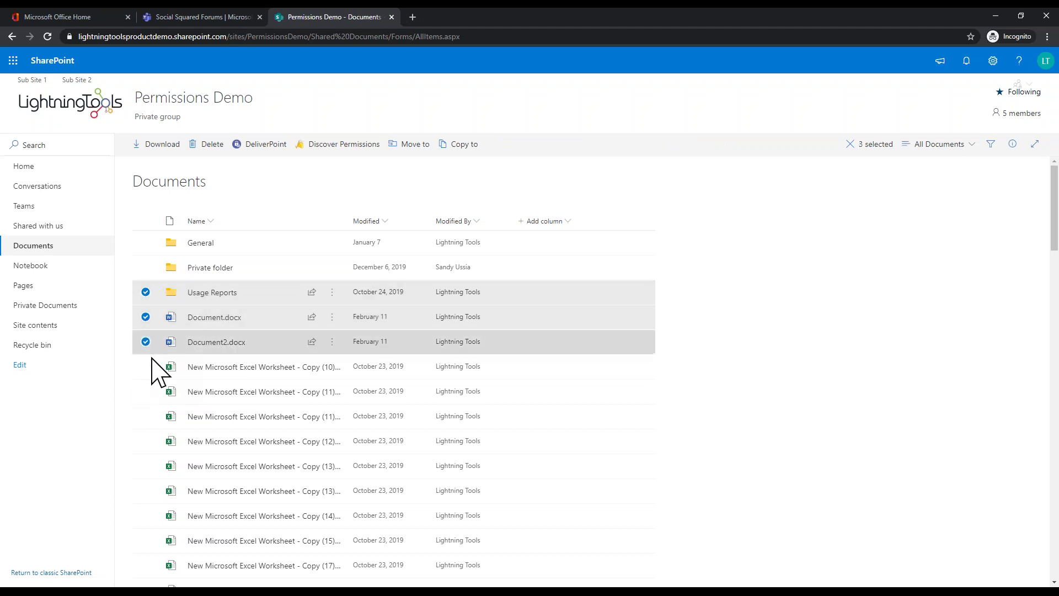
pyautogui.click(146, 366)
pyautogui.click(145, 391)
pyautogui.click(145, 292)
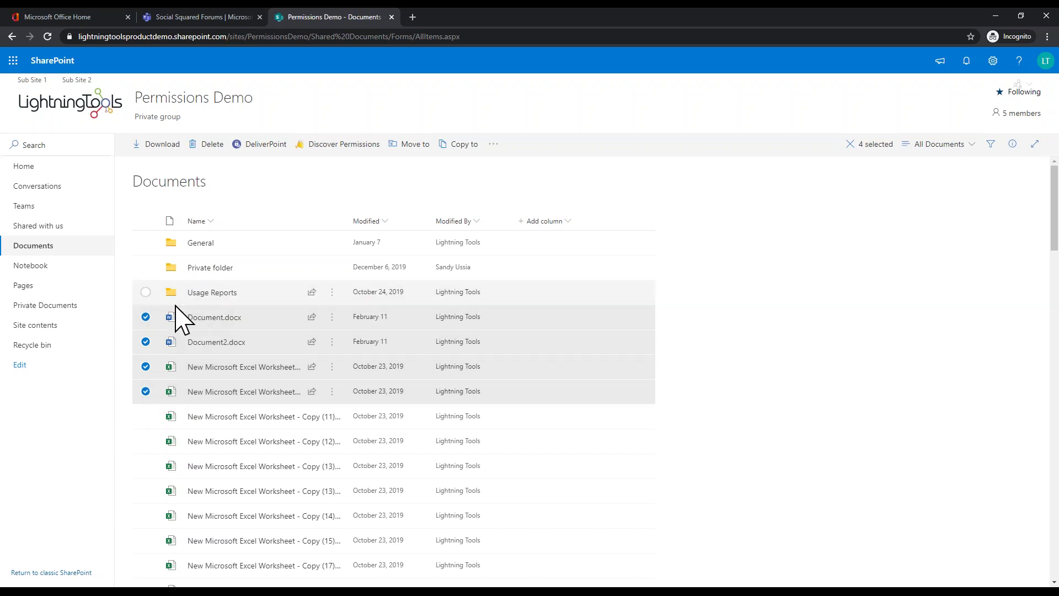
pyautogui.click(146, 416)
pyautogui.click(331, 317)
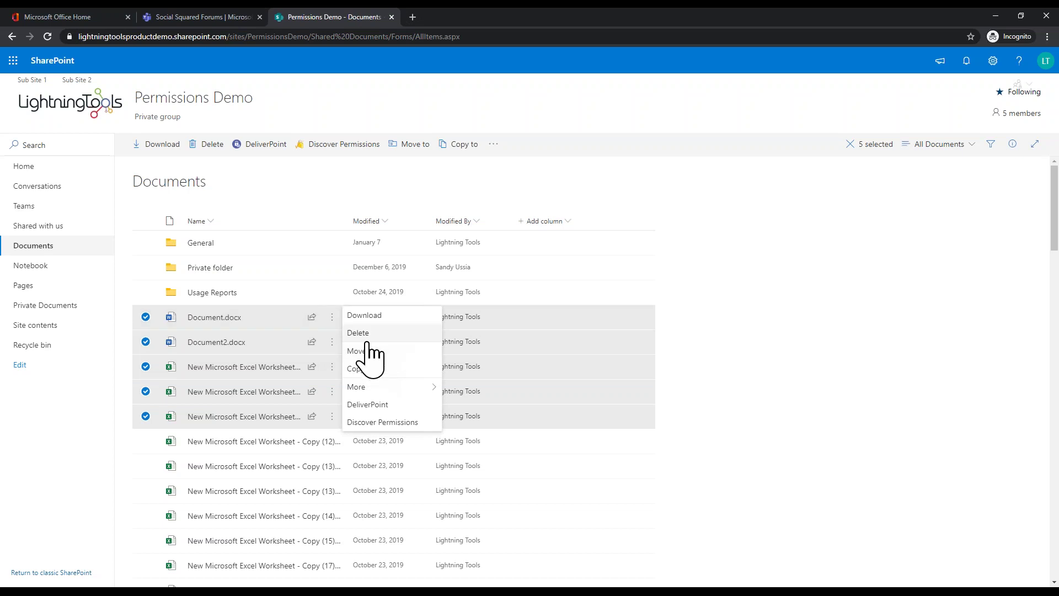
pyautogui.click(386, 422)
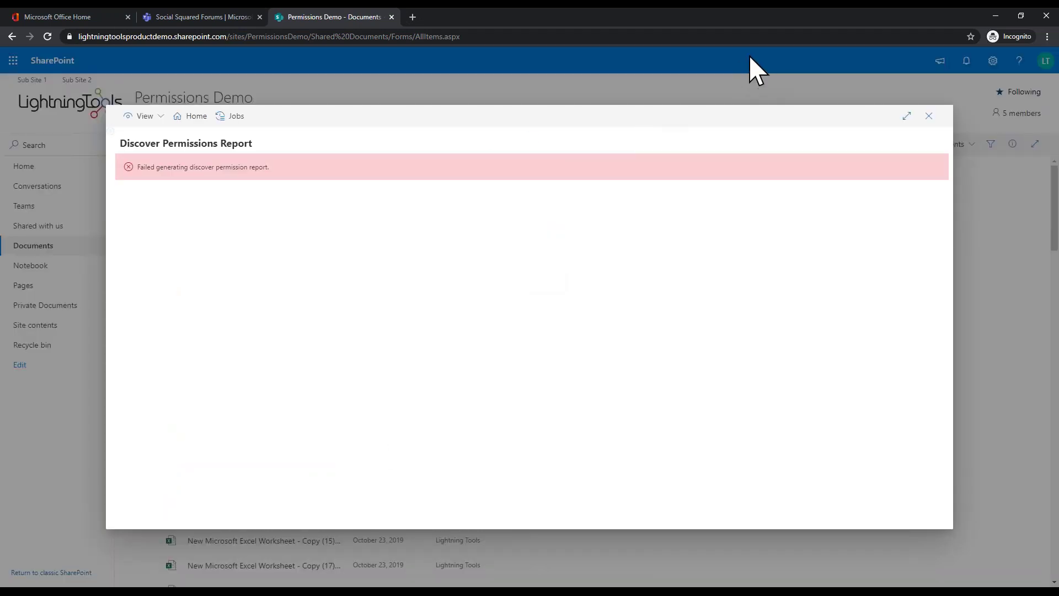
pyautogui.click(926, 95)
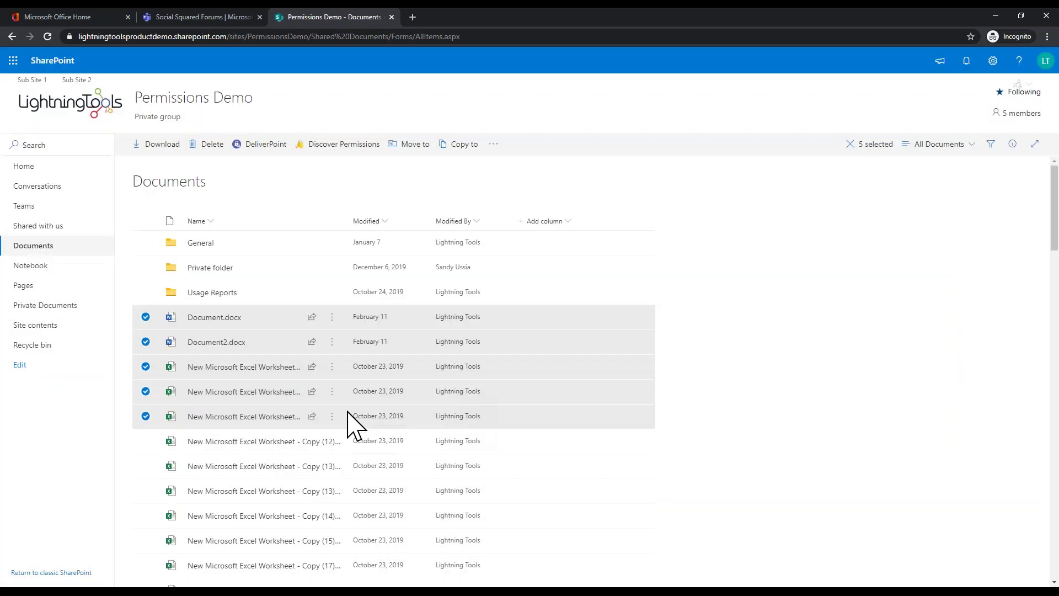
# Step: Remove the lowest selected worksheet from the selection and retry Discover Permissions on the two documents and two worksheets
pyautogui.click(145, 416)
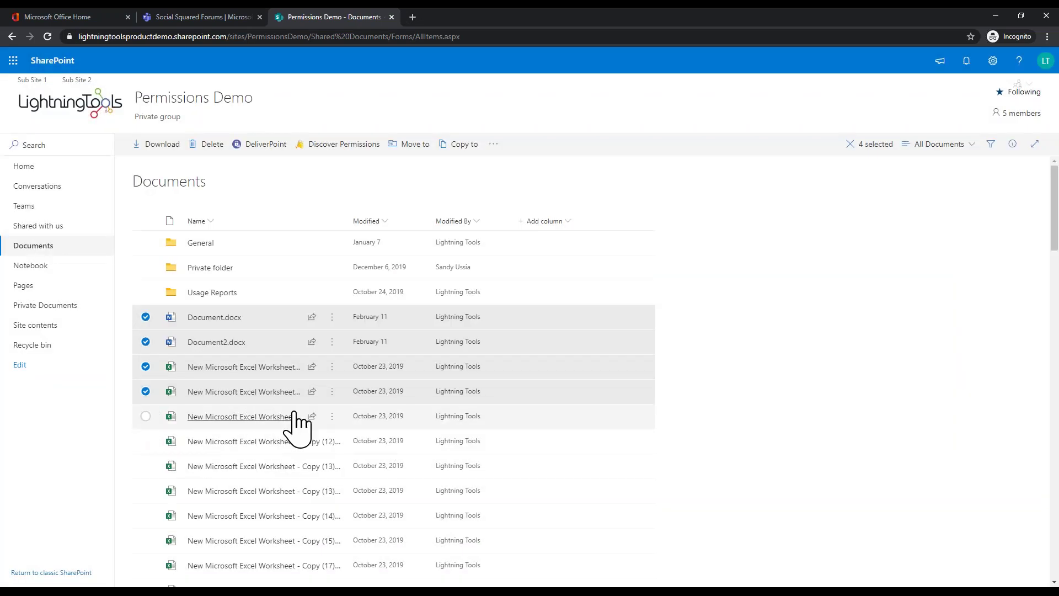
pyautogui.click(331, 391)
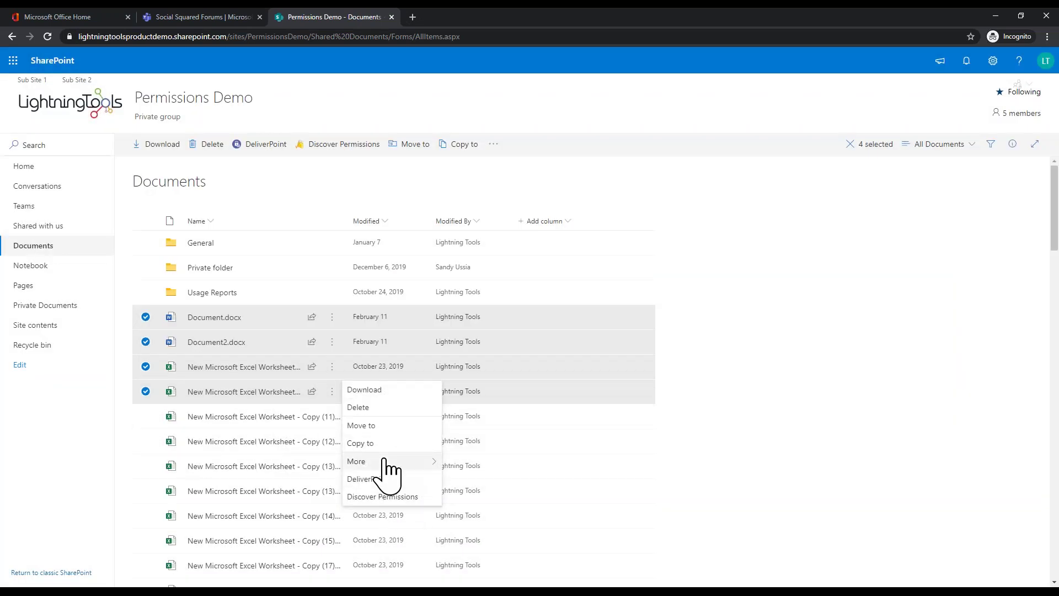
pyautogui.click(390, 497)
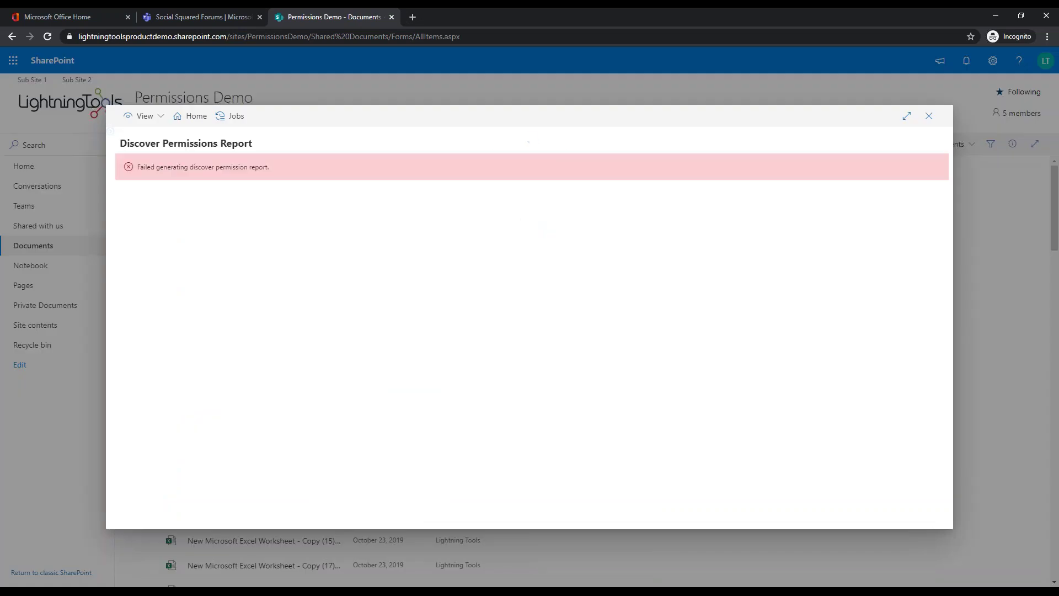
pyautogui.click(929, 116)
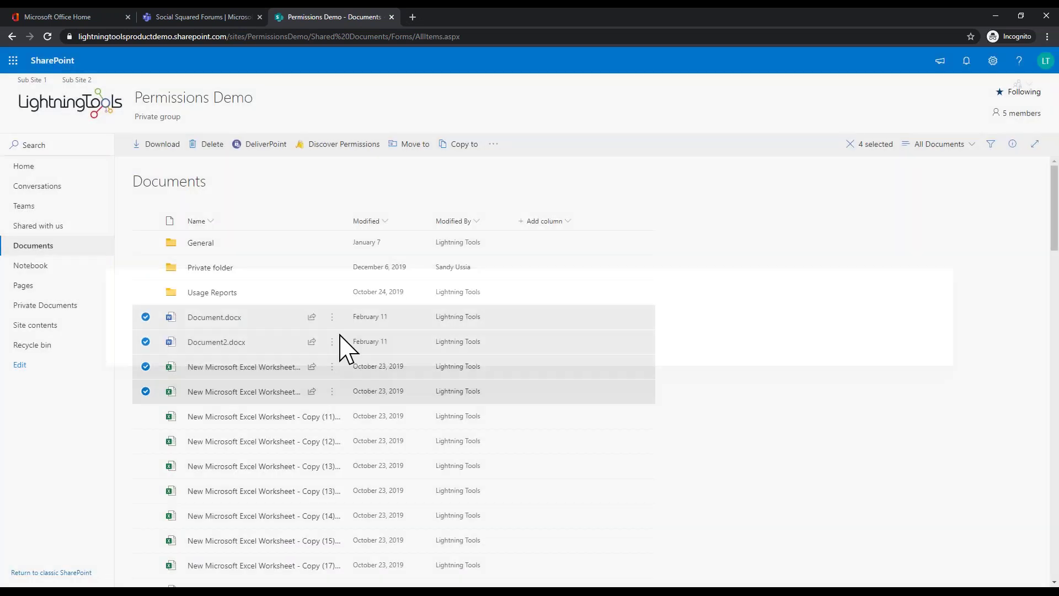
# Step: Leave Document.docx out of the selection and run Discover Permissions on Document2.docx and the first two Excel worksheets
pyautogui.click(145, 316)
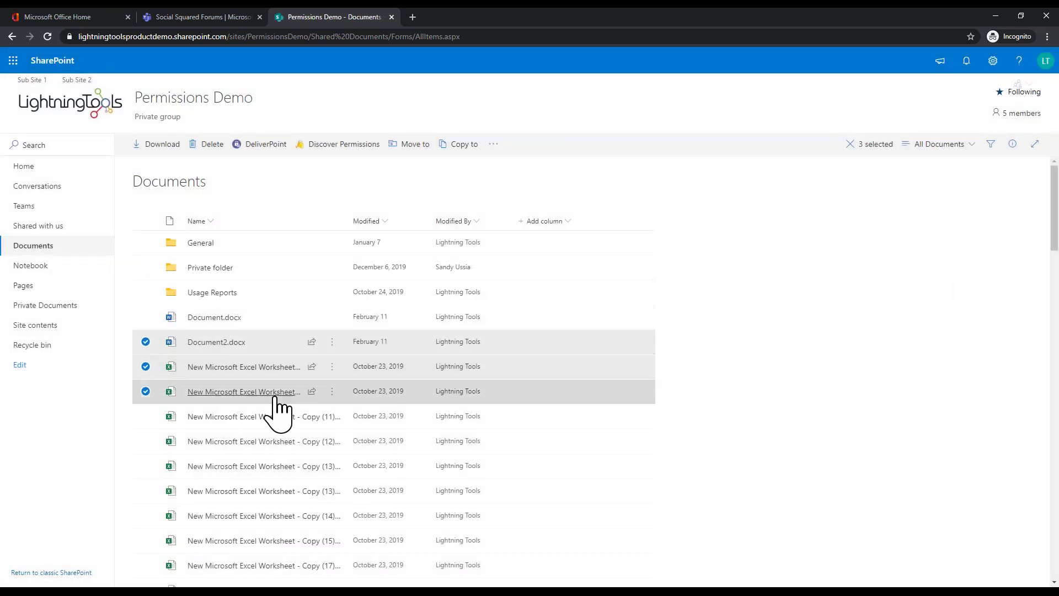
pyautogui.click(332, 391)
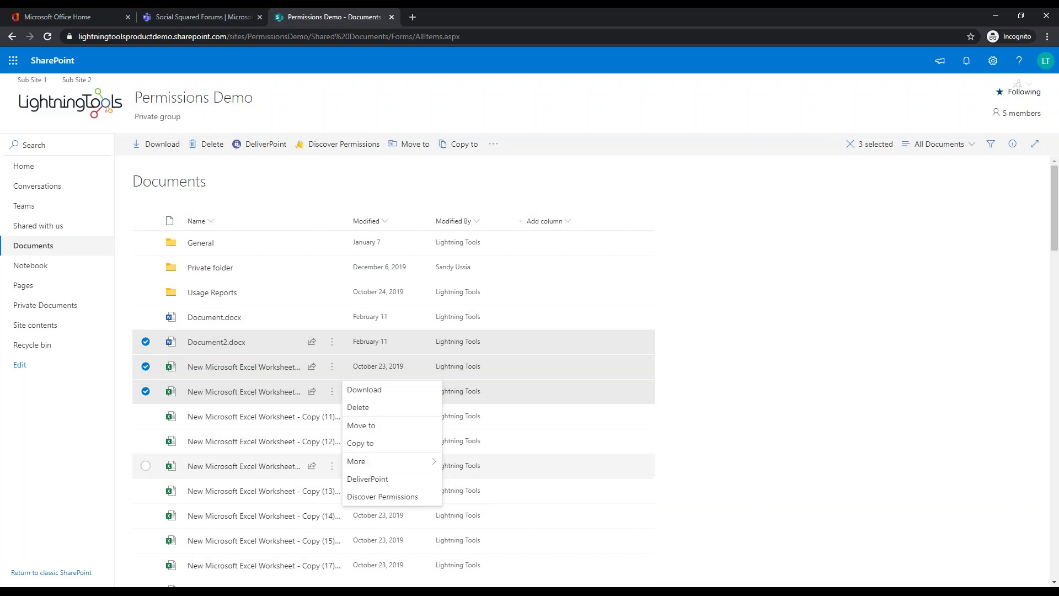
pyautogui.click(406, 496)
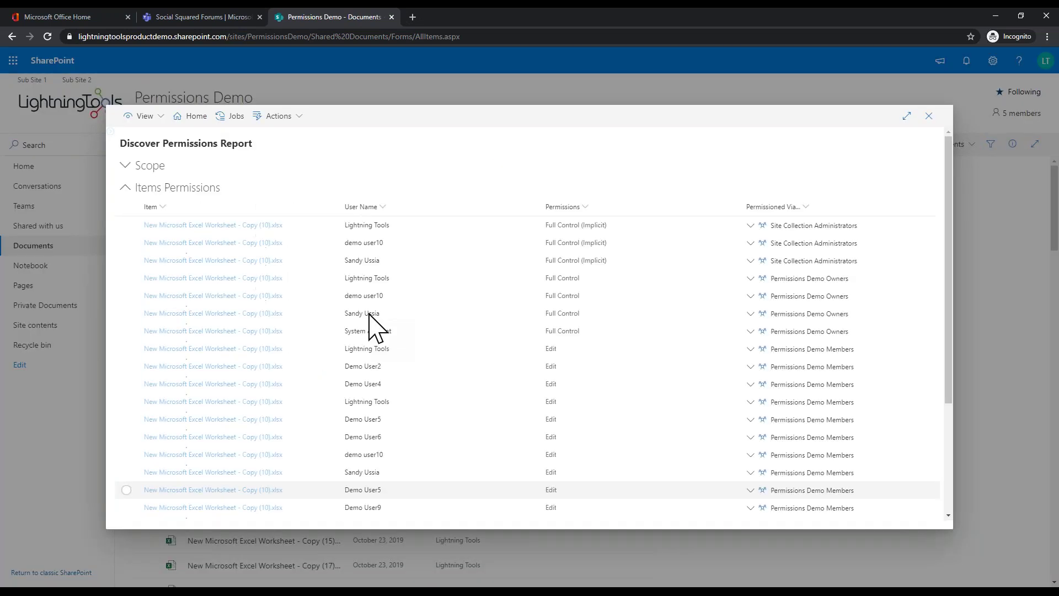
# Step: Review the per-item permissions in the Discover Permissions report and close it
pyautogui.scroll(-3, 491, 331)
pyautogui.scroll(3, 503, 338)
pyautogui.scroll(-3, 503, 338)
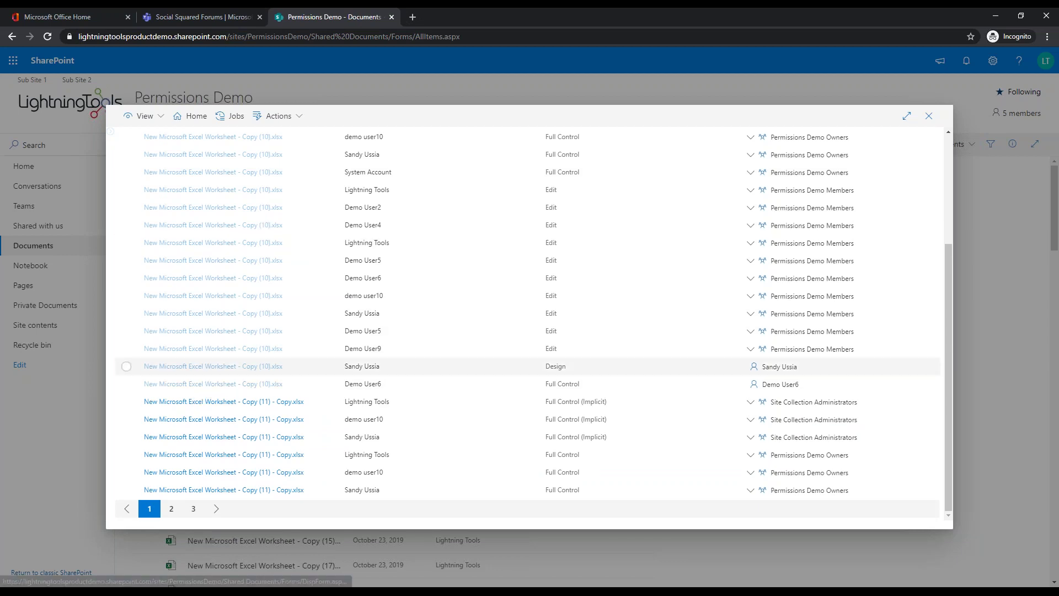
pyautogui.scroll(3, 184, 323)
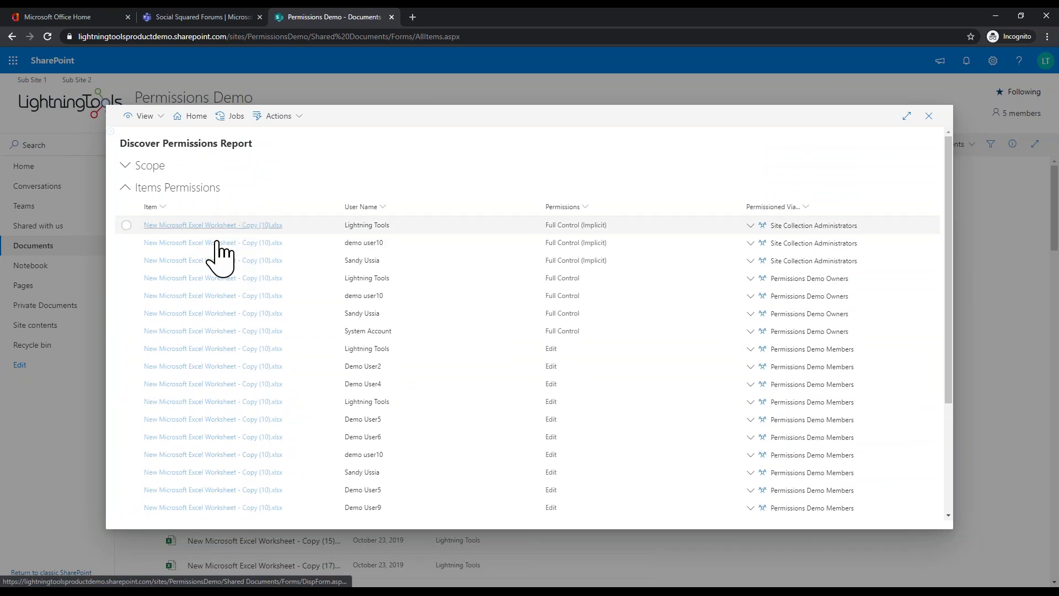
pyautogui.scroll(-2, 206, 466)
pyautogui.scroll(-2, 207, 478)
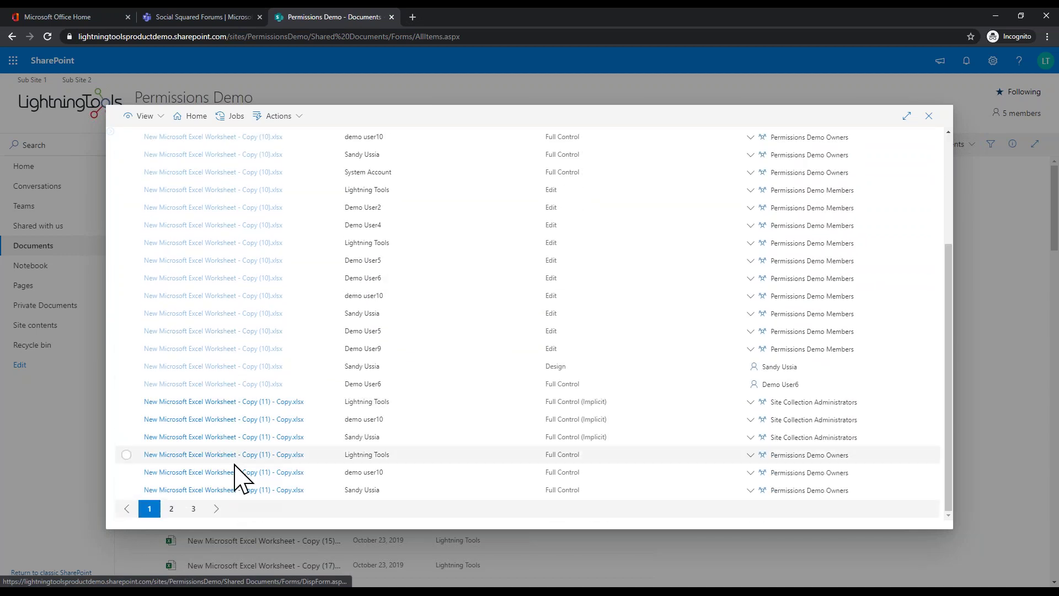
pyautogui.click(930, 117)
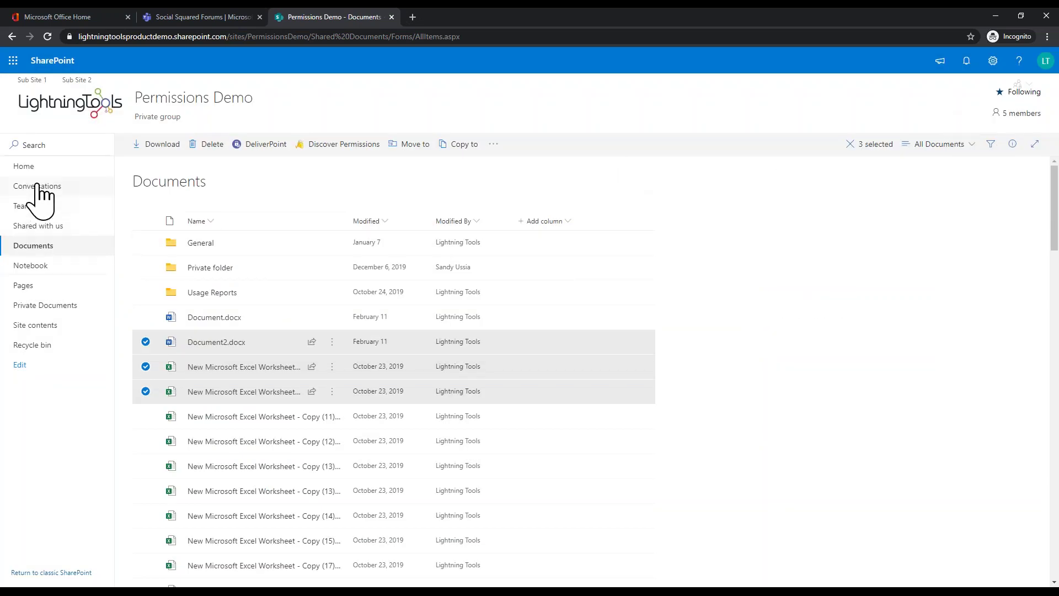
# Step: Reopen the Documents library by way of the site's home page and open sharing for New Microsoft Excel Worksheet - Copy (10)
pyautogui.click(31, 166)
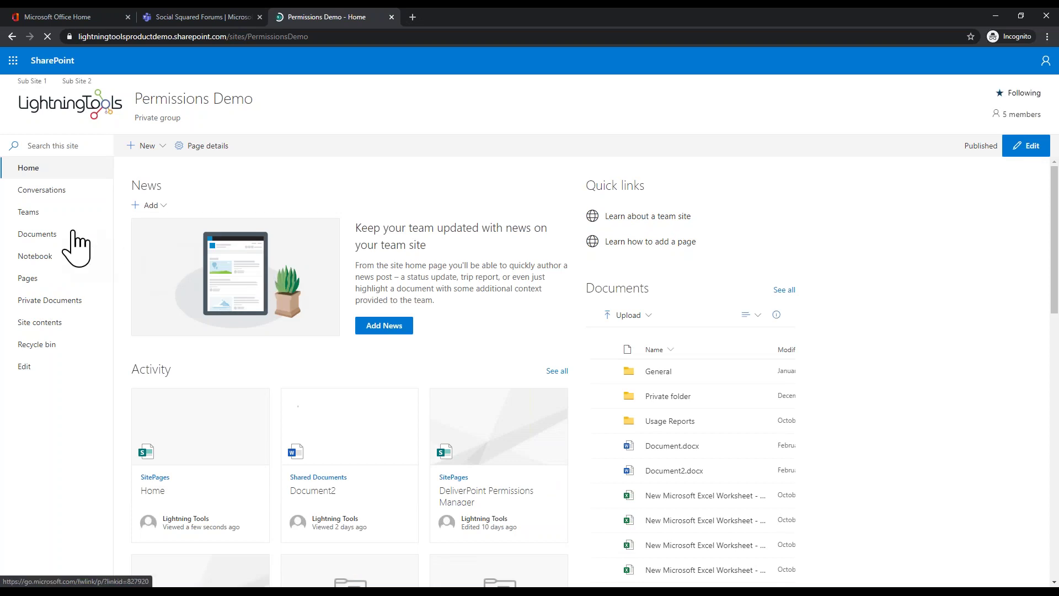
pyautogui.click(54, 238)
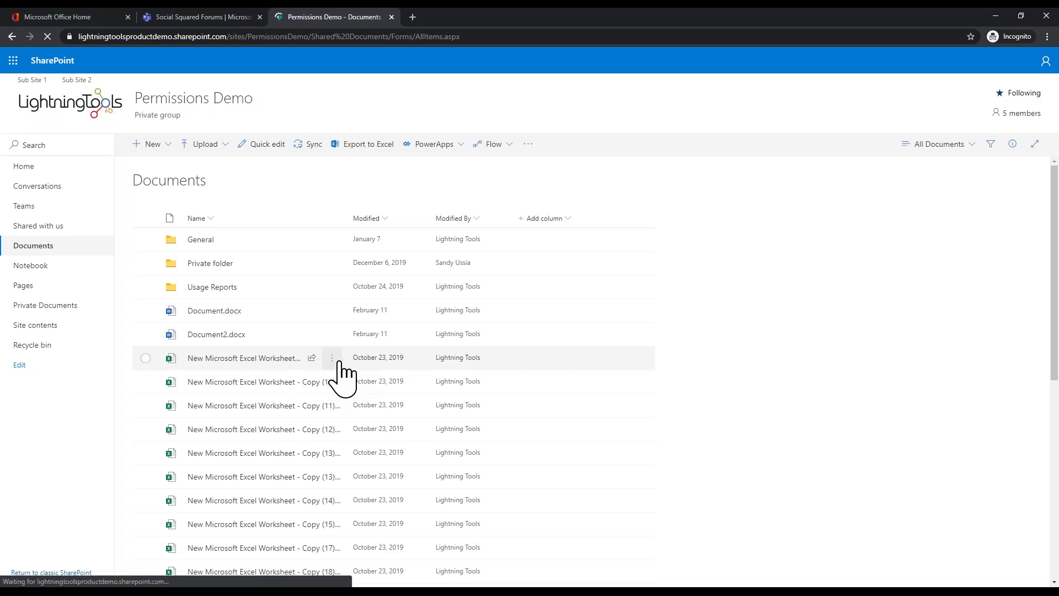
pyautogui.click(332, 358)
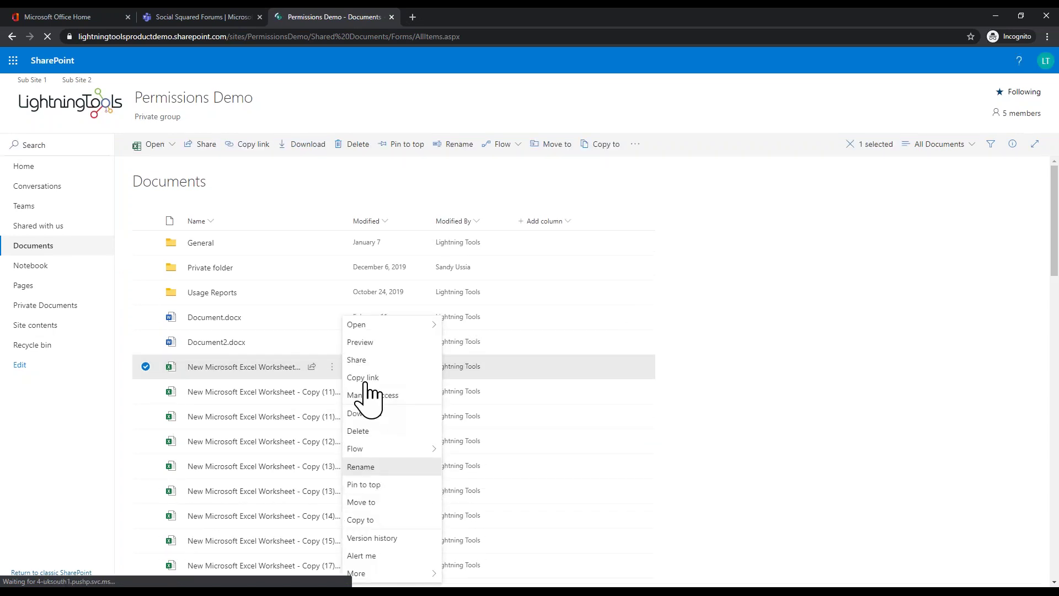
pyautogui.click(361, 466)
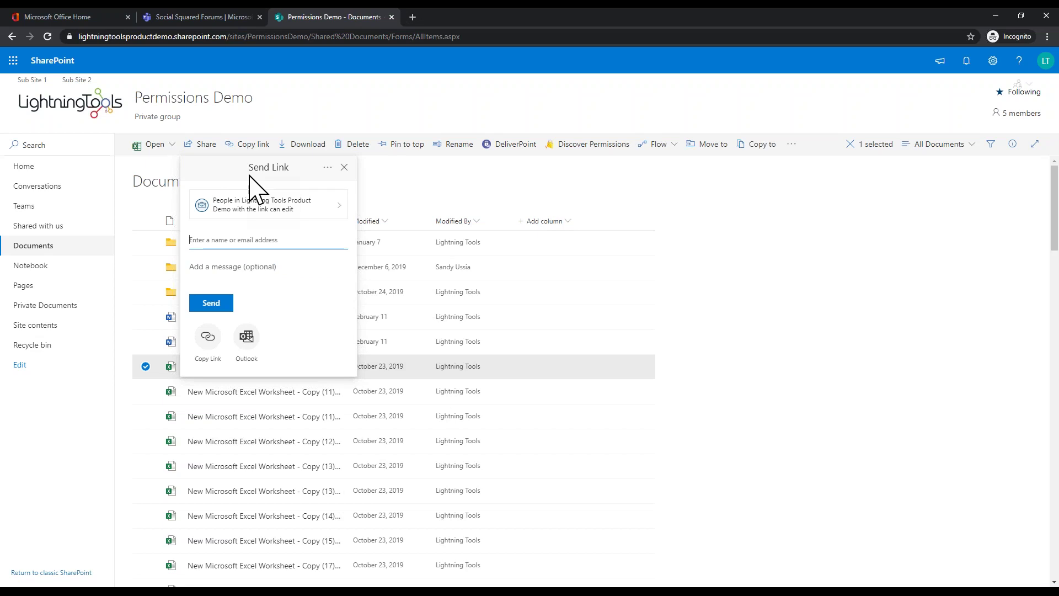
# Step: Set the worksheet's sharing link to work for anyone with the link, keep editing allowed, and copy the link
pyautogui.click(309, 207)
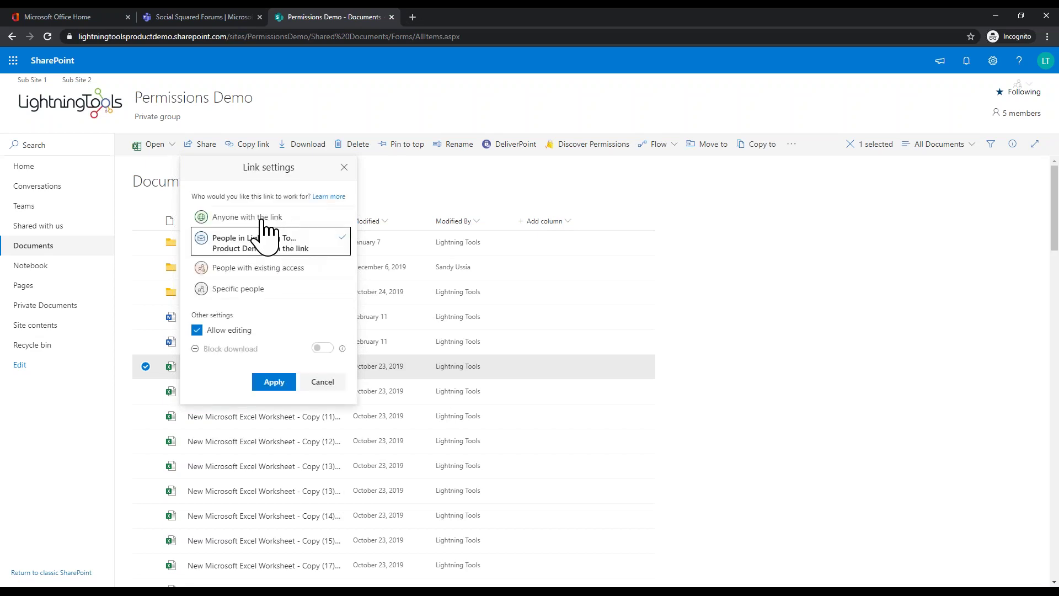
pyautogui.click(263, 220)
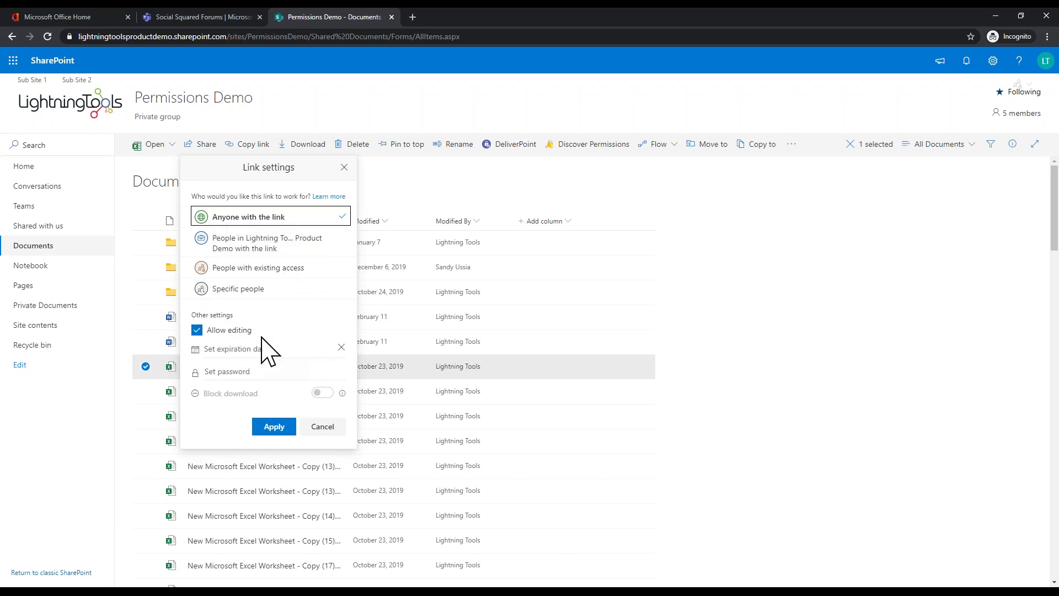
pyautogui.click(275, 427)
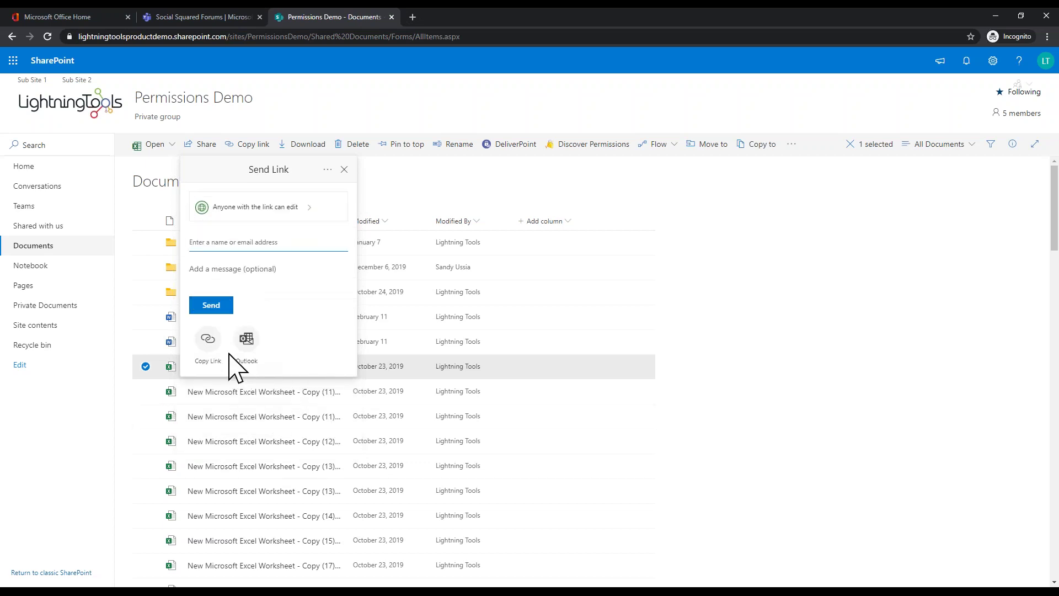
pyautogui.click(210, 349)
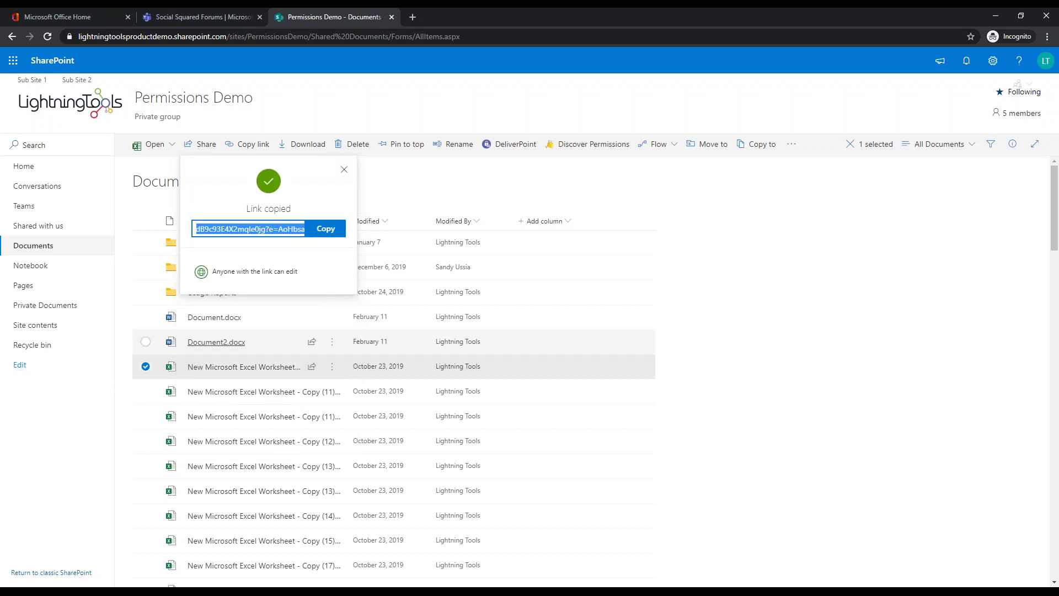
pyautogui.moveTo(292, 371)
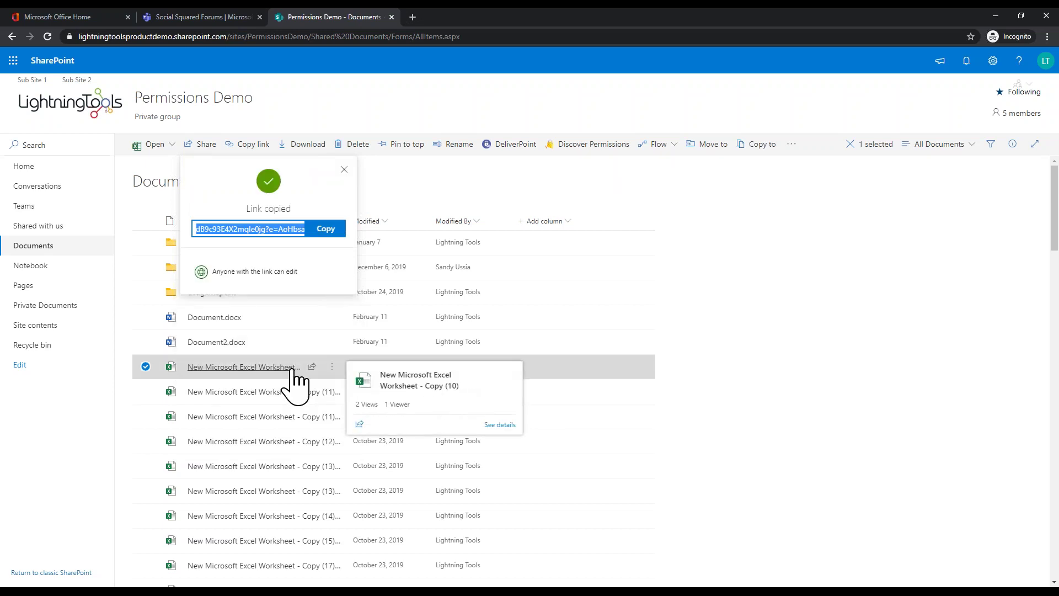
pyautogui.click(344, 169)
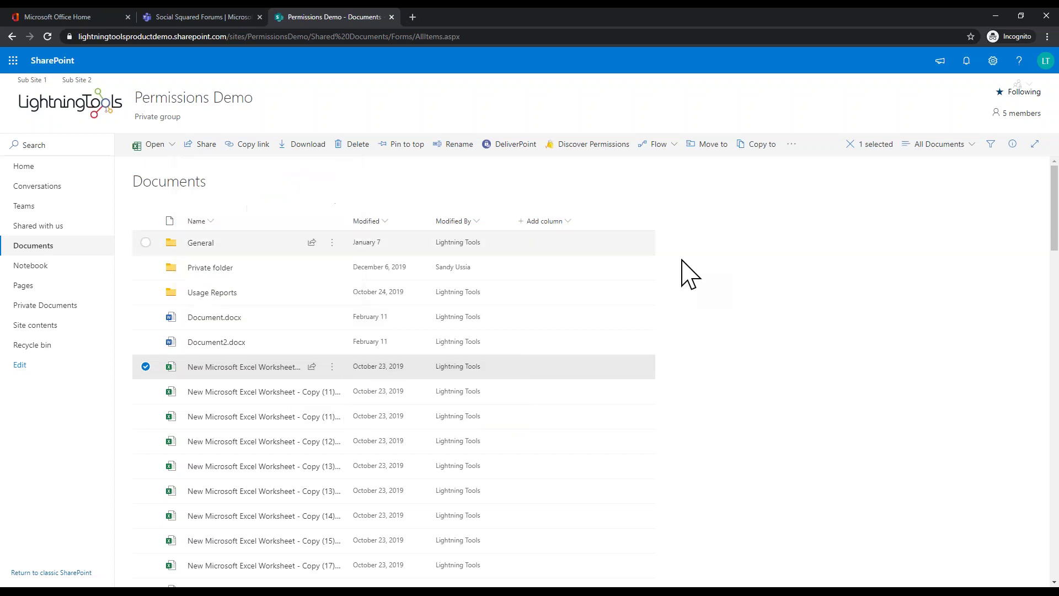
# Step: Run the site's Sharing Links report and examine the members of the specific people and people in organization links
pyautogui.click(784, 295)
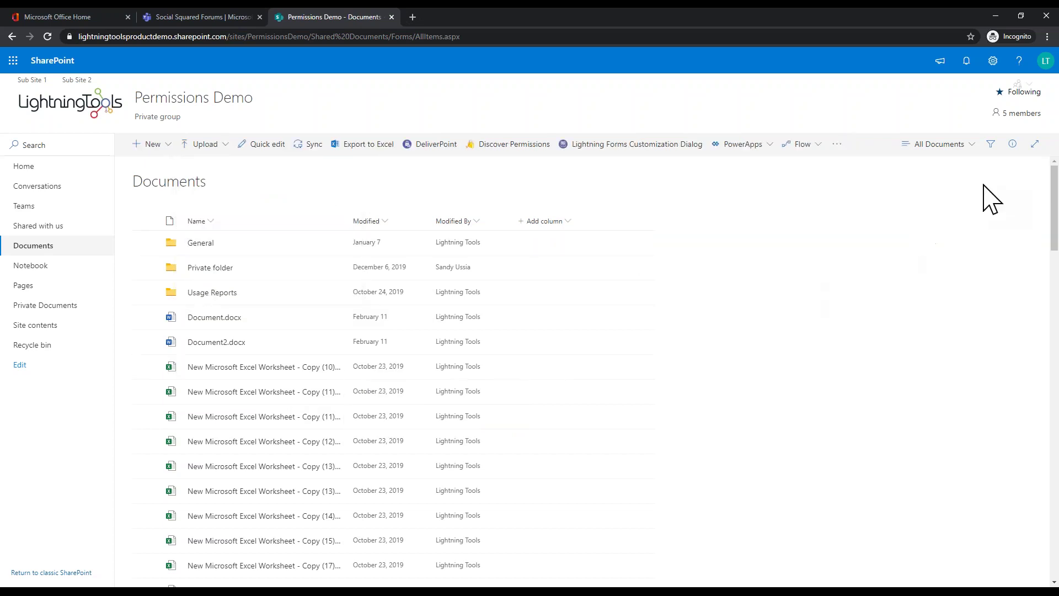
pyautogui.click(1027, 83)
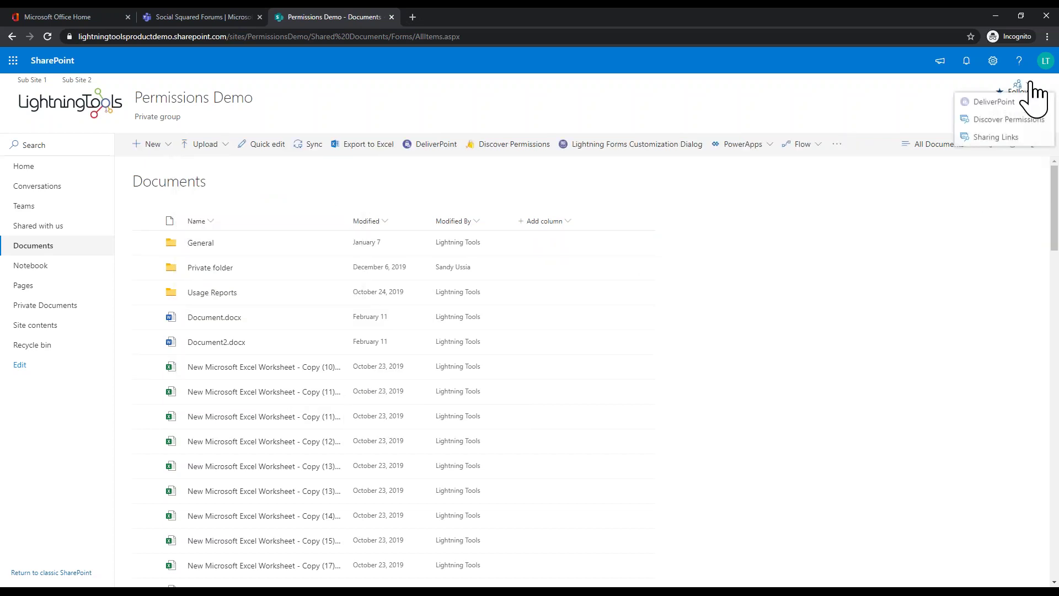
pyautogui.click(996, 138)
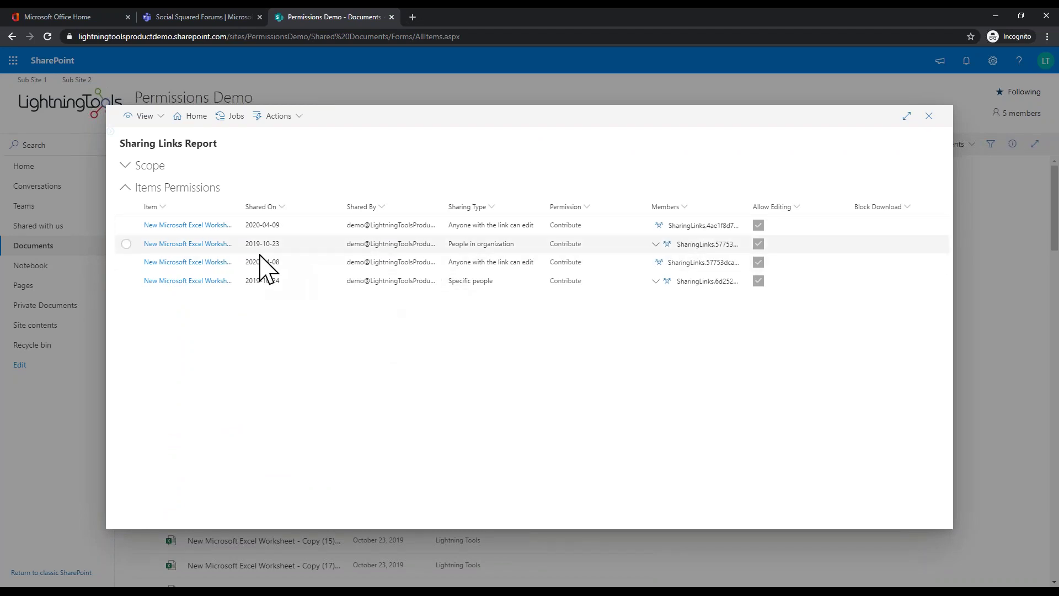
pyautogui.moveTo(237, 202)
pyautogui.mouseDown()
pyautogui.moveTo(323, 203)
pyautogui.moveTo(249, 206)
pyautogui.mouseUp()
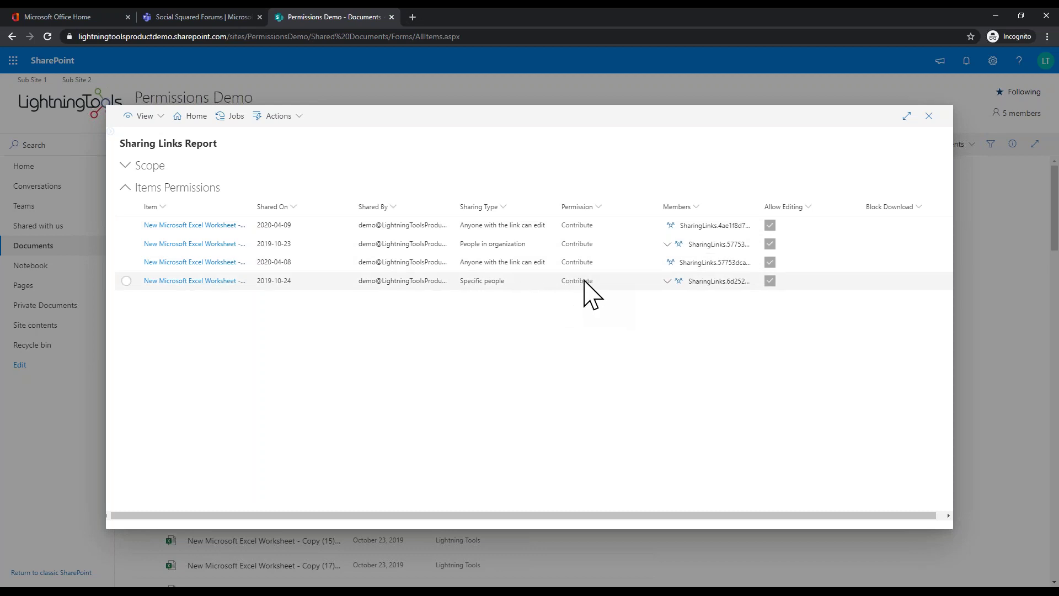
pyautogui.click(668, 281)
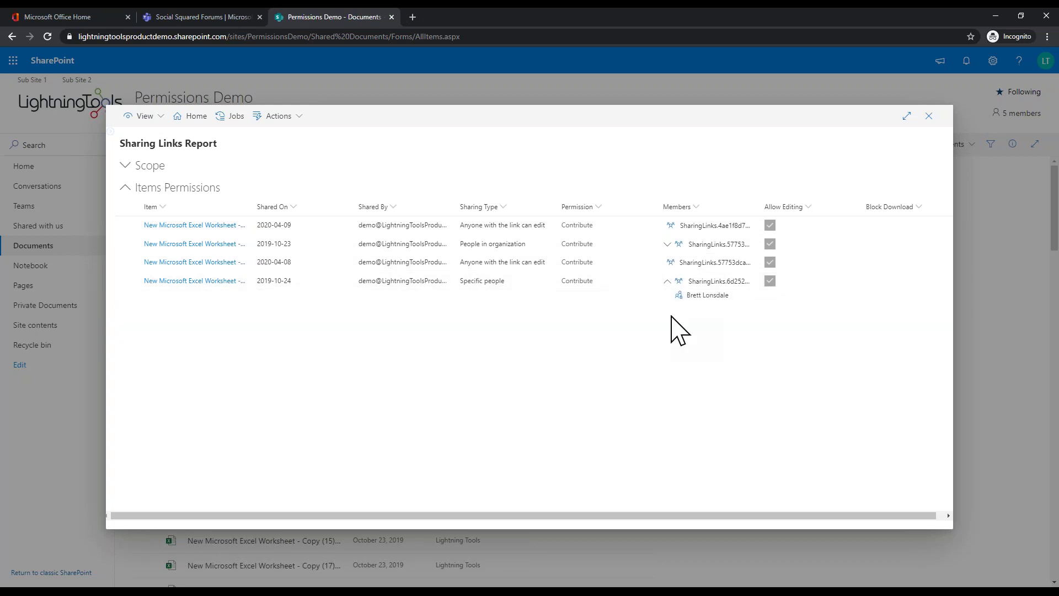
pyautogui.click(668, 244)
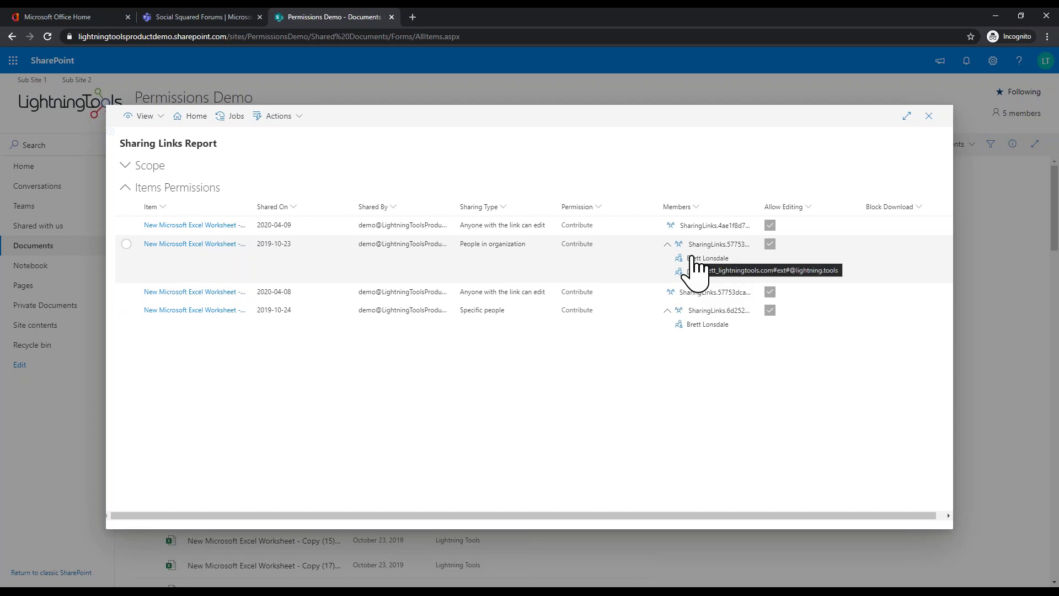
# Step: Delete the "Anyone with the link can edit" sharing link dated 2020-04-09, with Stop After Error enabled
pyautogui.click(128, 228)
pyautogui.click(282, 117)
pyautogui.moveTo(315, 174)
pyautogui.click(408, 173)
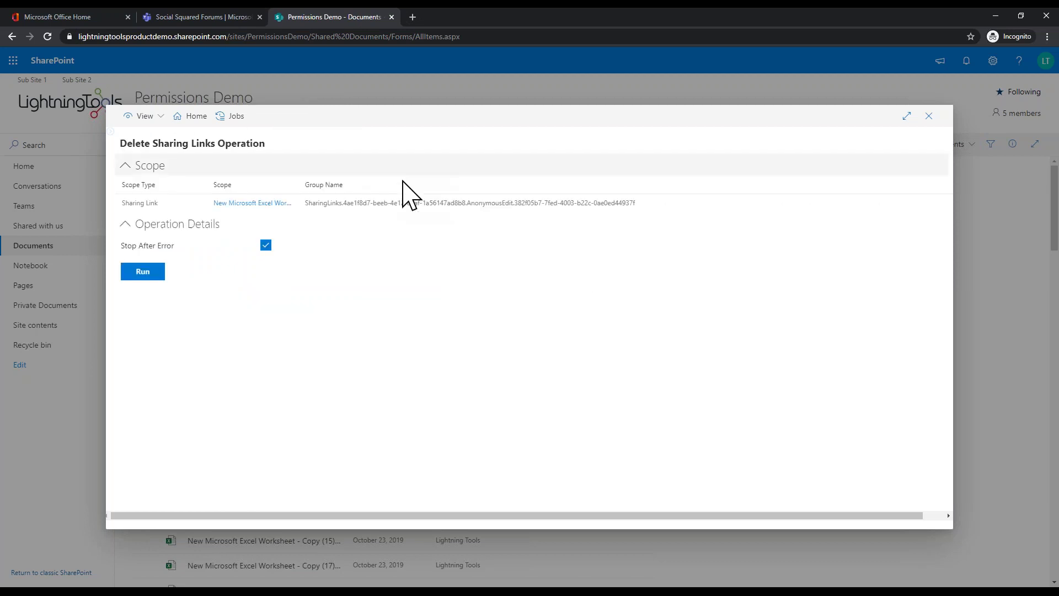
pyautogui.click(132, 276)
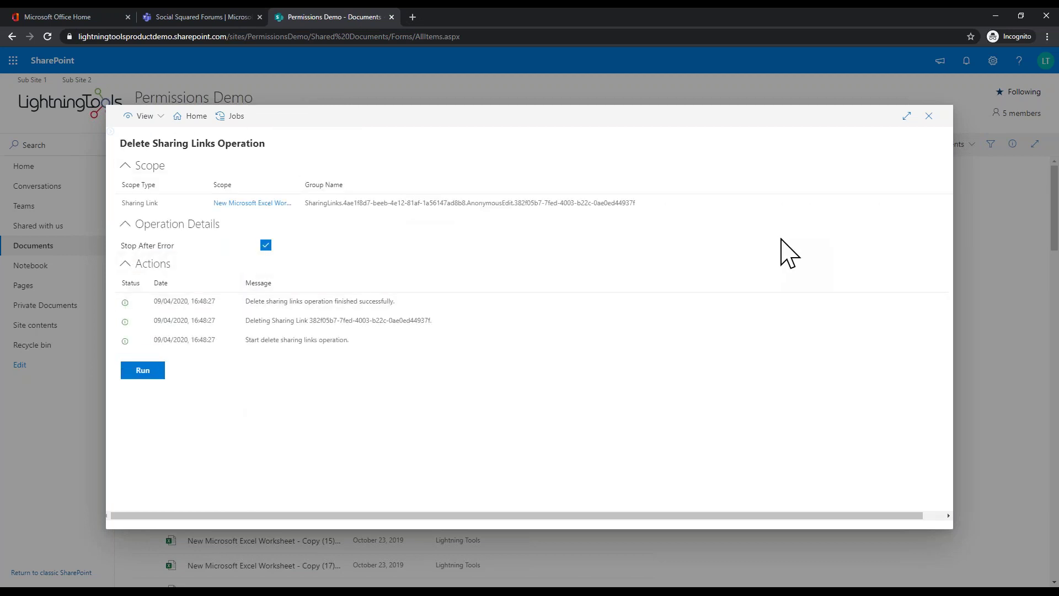
# Step: Rerun the Sharing Links report to check the site's remaining sharing links, and close it
pyautogui.click(929, 116)
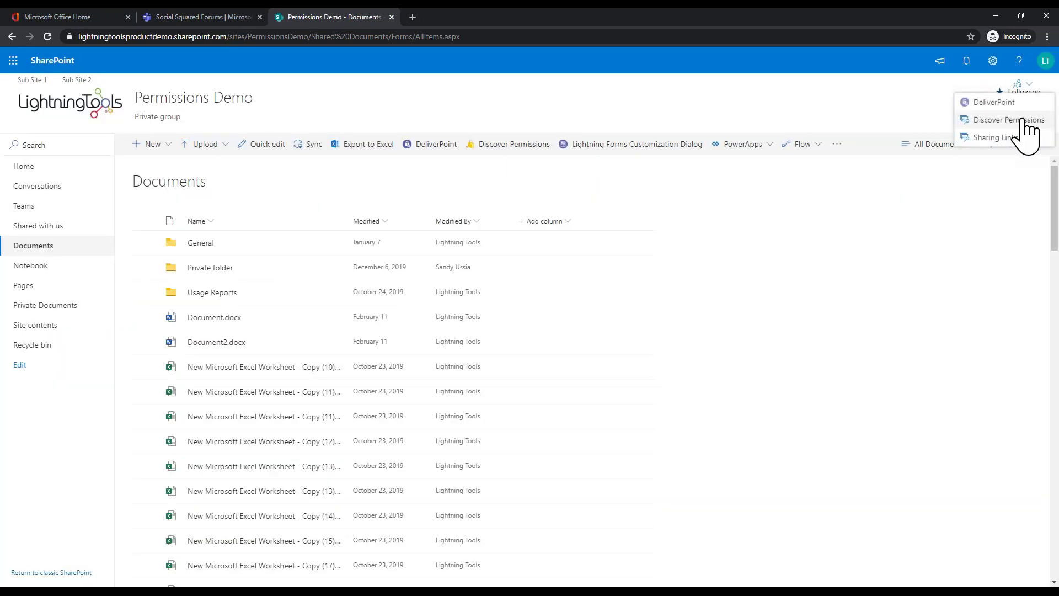
pyautogui.click(1008, 138)
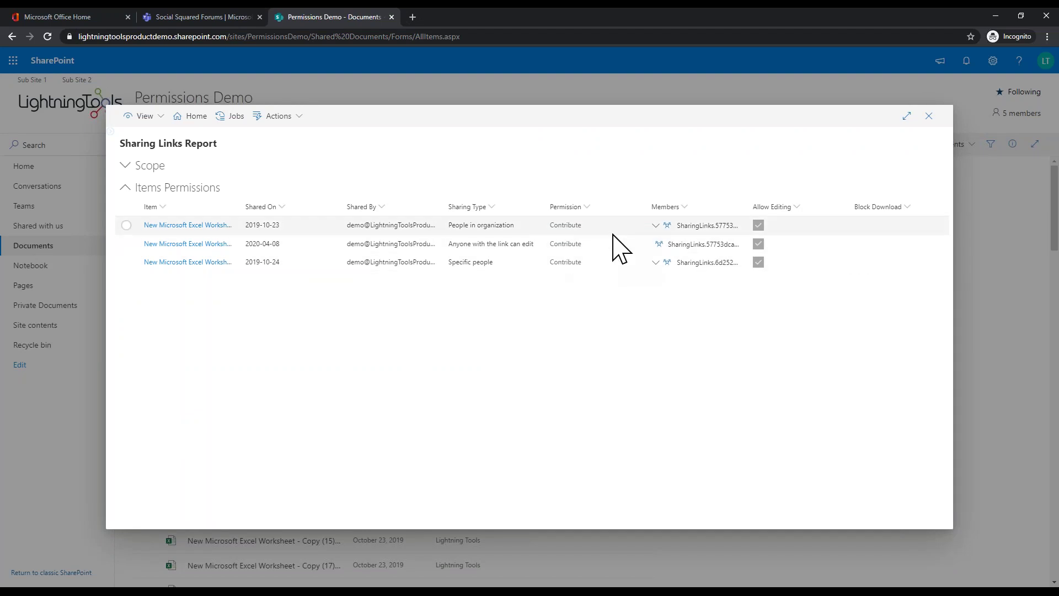
pyautogui.click(930, 116)
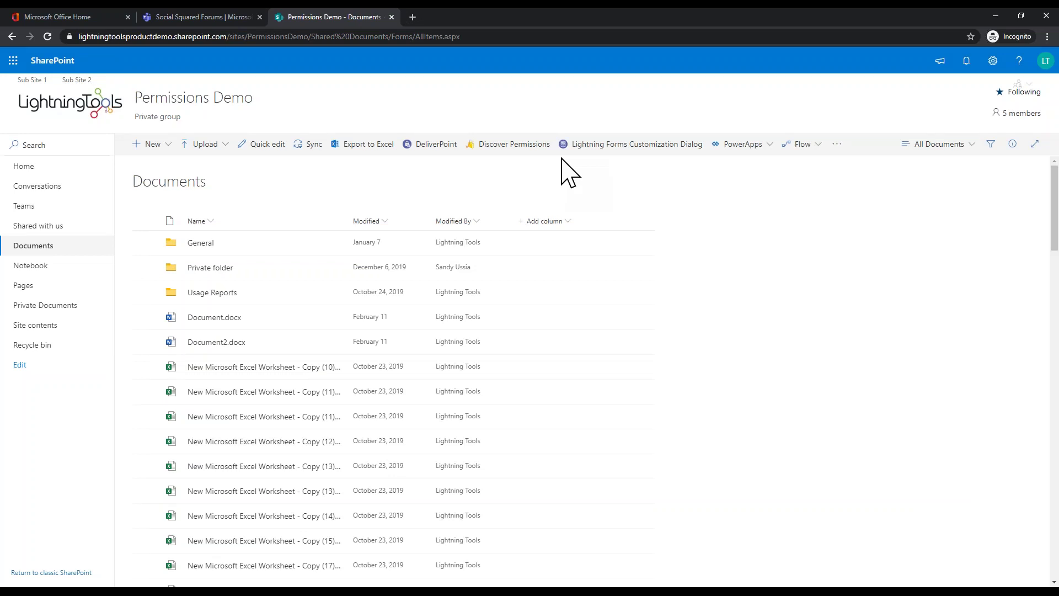
# Step: Switch to Microsoft Teams, open the DeliverPoint app, and widen the site tree until the full site names are readable
pyautogui.click(199, 18)
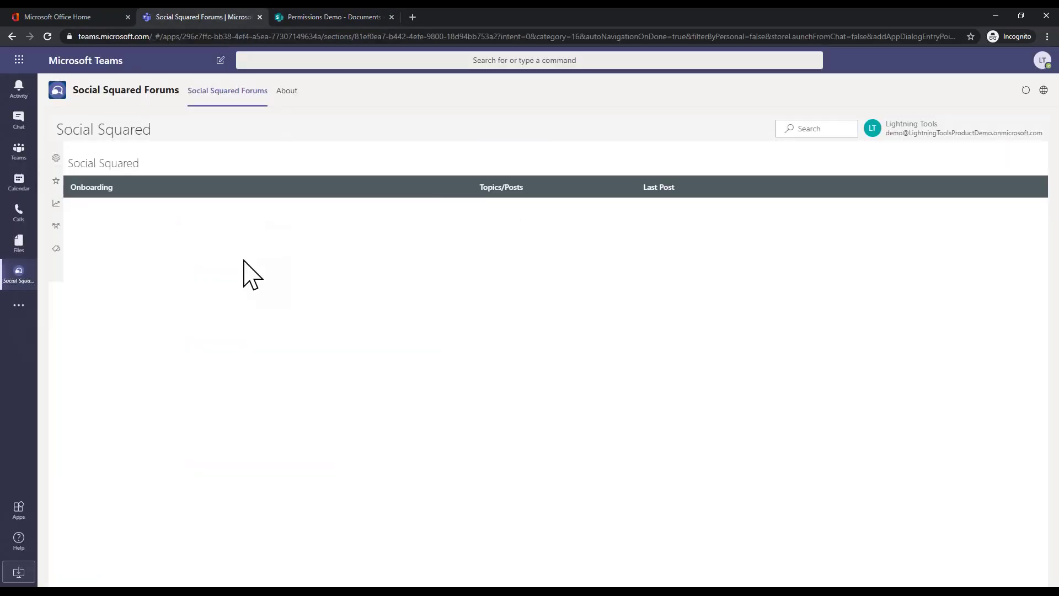
pyautogui.click(17, 305)
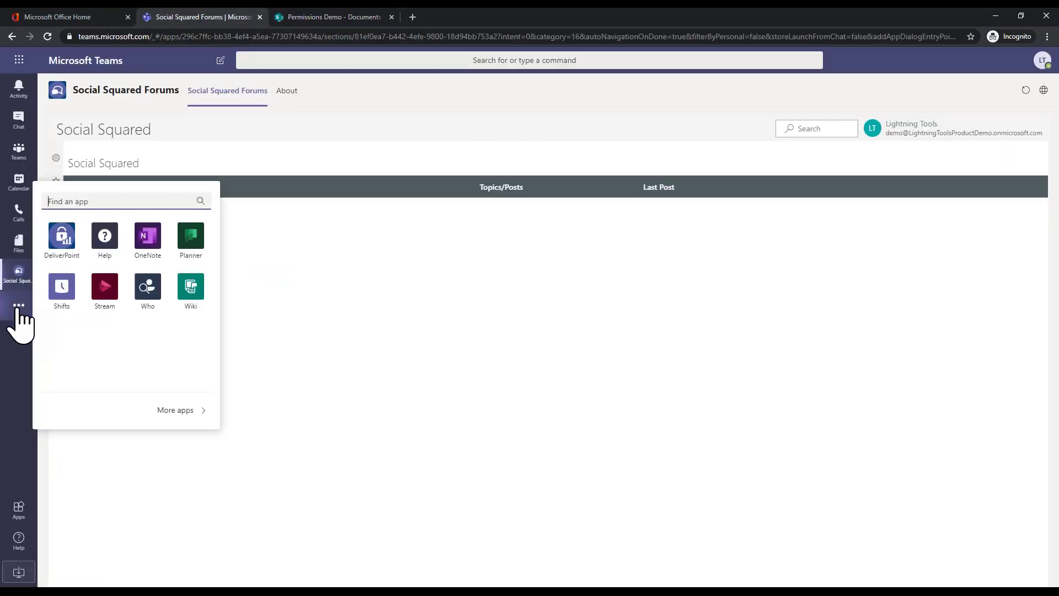
pyautogui.click(62, 238)
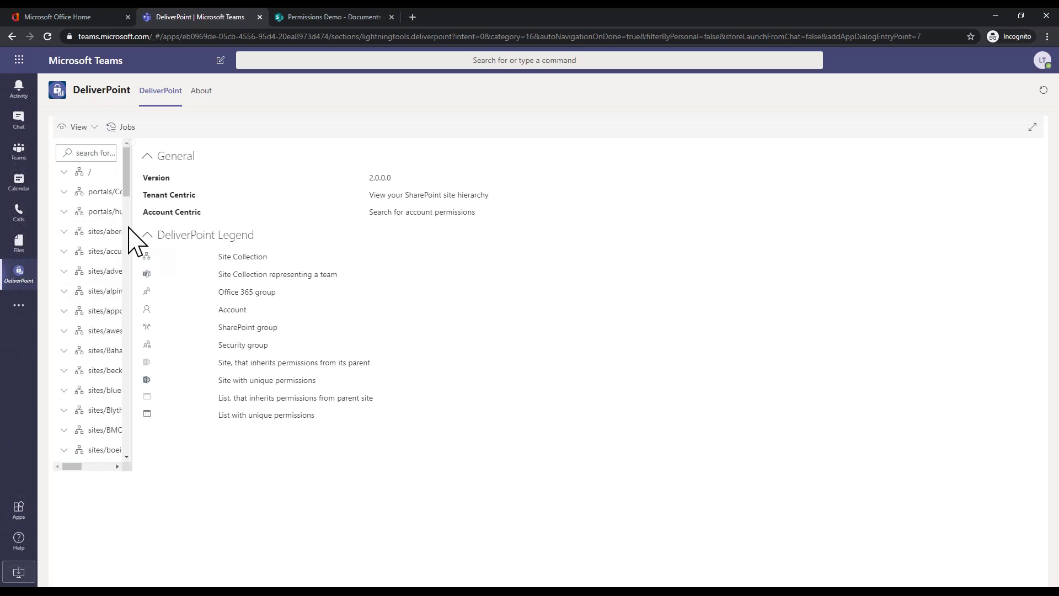
pyautogui.moveTo(132, 226); pyautogui.dragTo(348, 224)
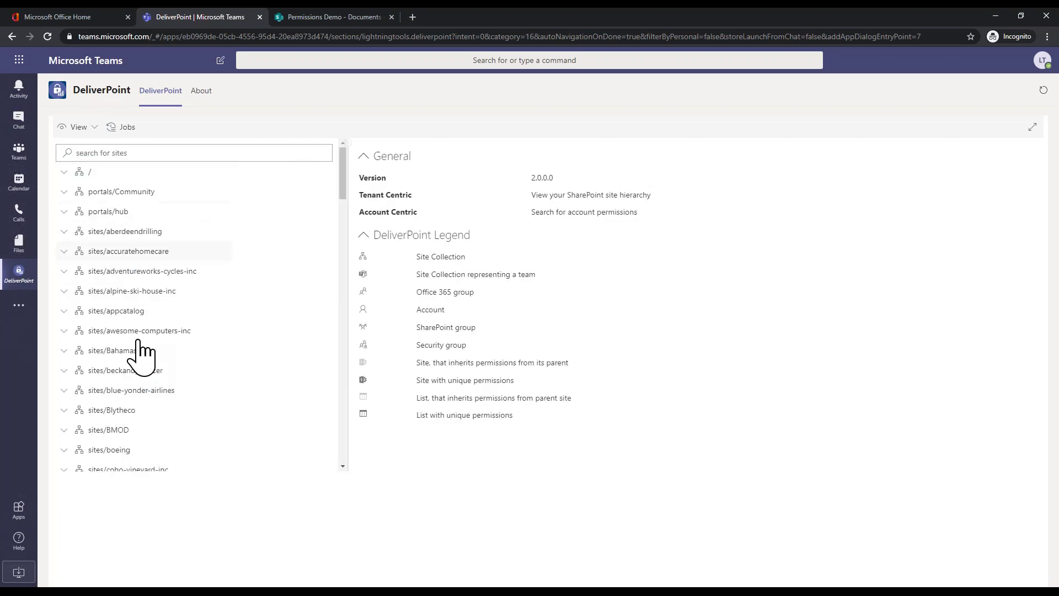
# Step: Select the ColumnFormatting, DataViewerDemo, Demo, DPDemo and LightningConductor sites together and show the account management actions available for them
pyautogui.scroll(-2, 343, 257)
pyautogui.scroll(-15, 341, 249)
pyautogui.scroll(-10, 127, 320)
pyautogui.scroll(-2, 131, 338)
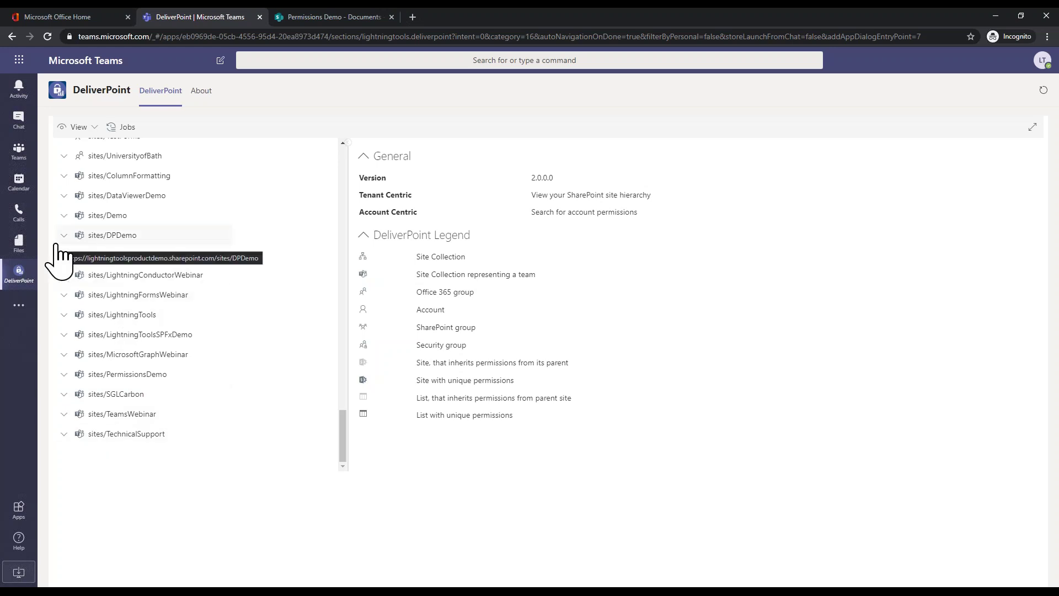
pyautogui.click(173, 178)
pyautogui.keyDown('ctrl'); pyautogui.click(177, 197); pyautogui.keyUp('ctrl')
pyautogui.keyDown('ctrl'); pyautogui.click(180, 216); pyautogui.keyUp('ctrl')
pyautogui.keyDown('ctrl'); pyautogui.click(181, 236); pyautogui.keyUp('ctrl')
pyautogui.keyDown('ctrl'); pyautogui.click(182, 257); pyautogui.keyUp('ctrl')
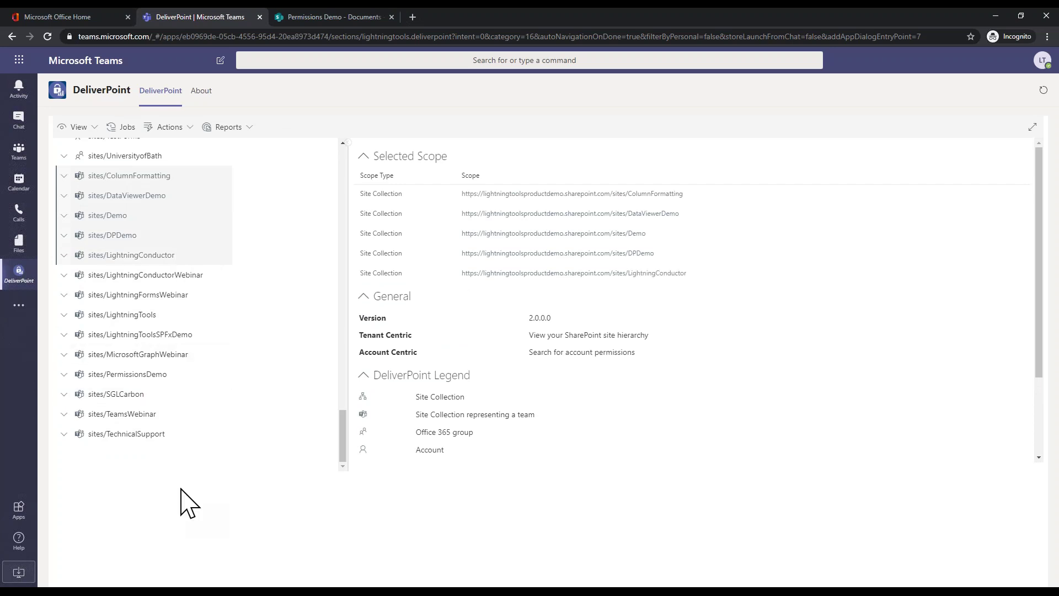
pyautogui.click(188, 127)
pyautogui.moveTo(200, 147)
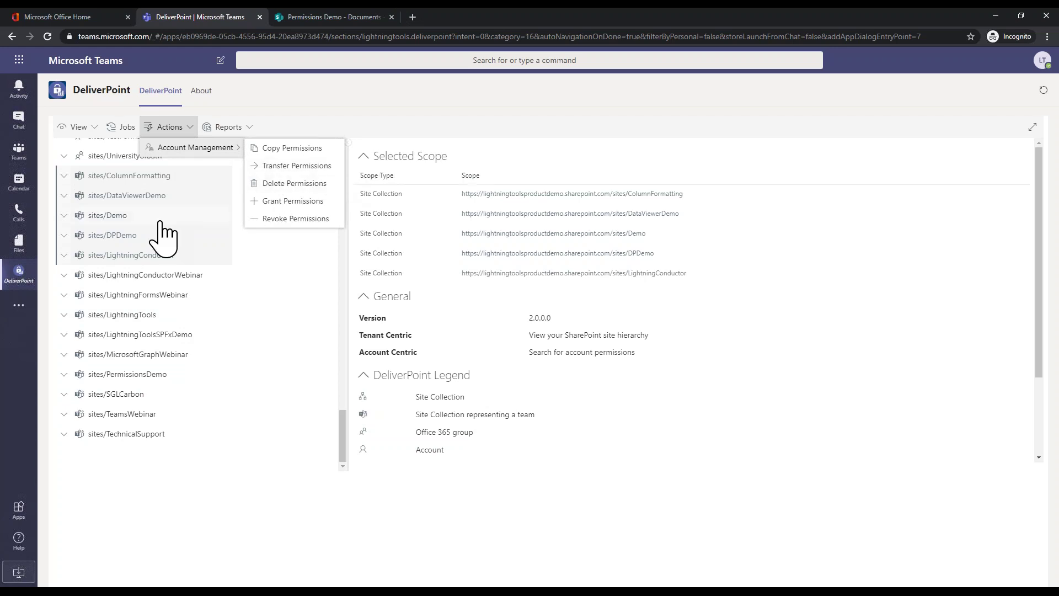
# Step: Open the Transfer Permissions operation for the selected sites and enable Support Rollback
pyautogui.click(319, 167)
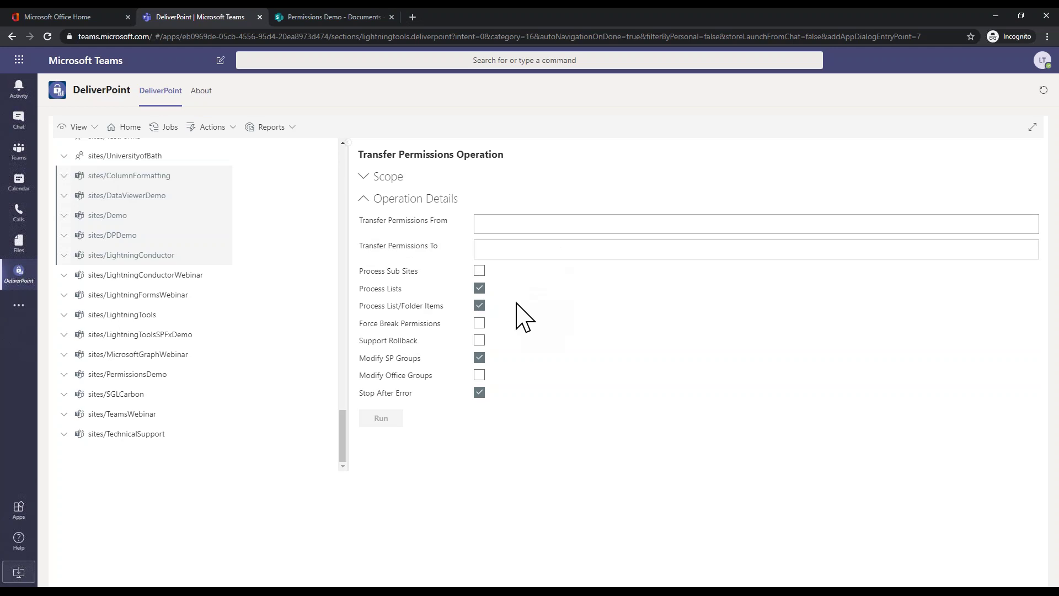
pyautogui.click(479, 340)
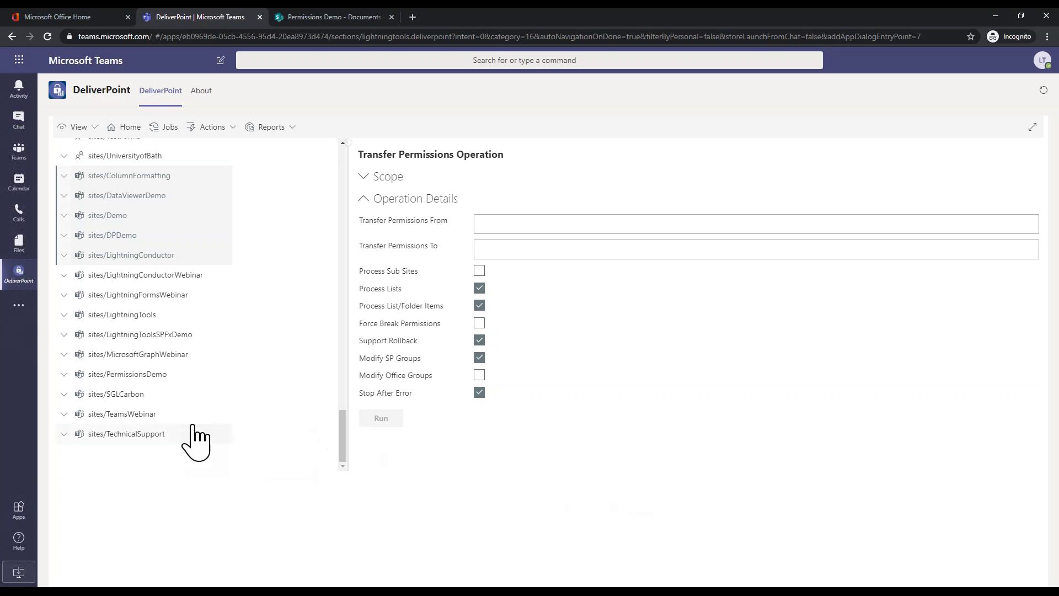
# Step: Expand the LightningConductor site to examine its sub site, lists and libraries in the site tree, and switch to the Discover More presentation slide
pyautogui.click(63, 255)
pyautogui.click(72, 275)
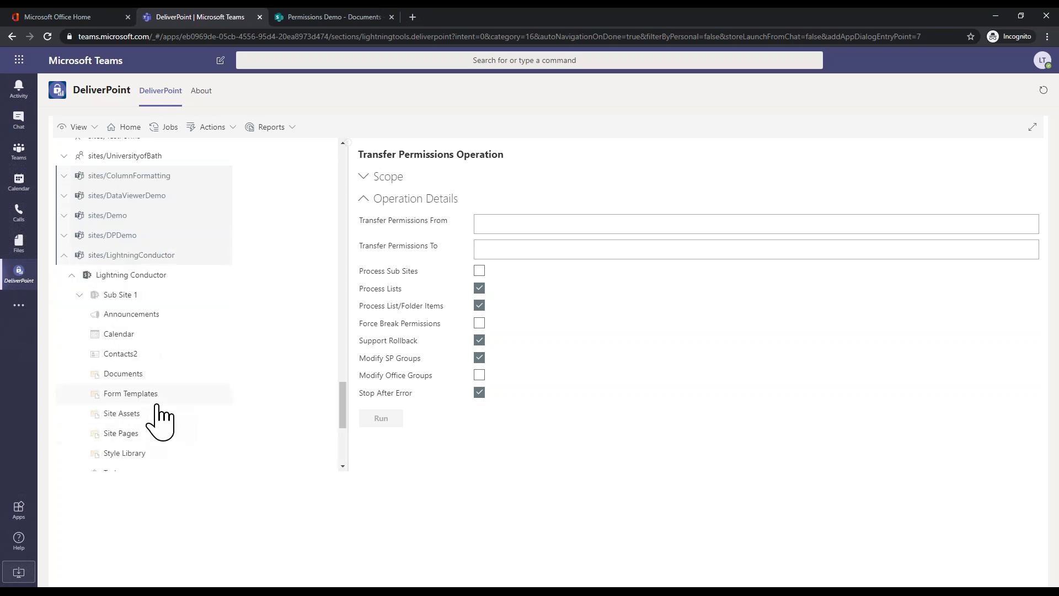
pyautogui.scroll(-5, 159, 421)
pyautogui.scroll(4, 160, 422)
pyautogui.scroll(3, 162, 425)
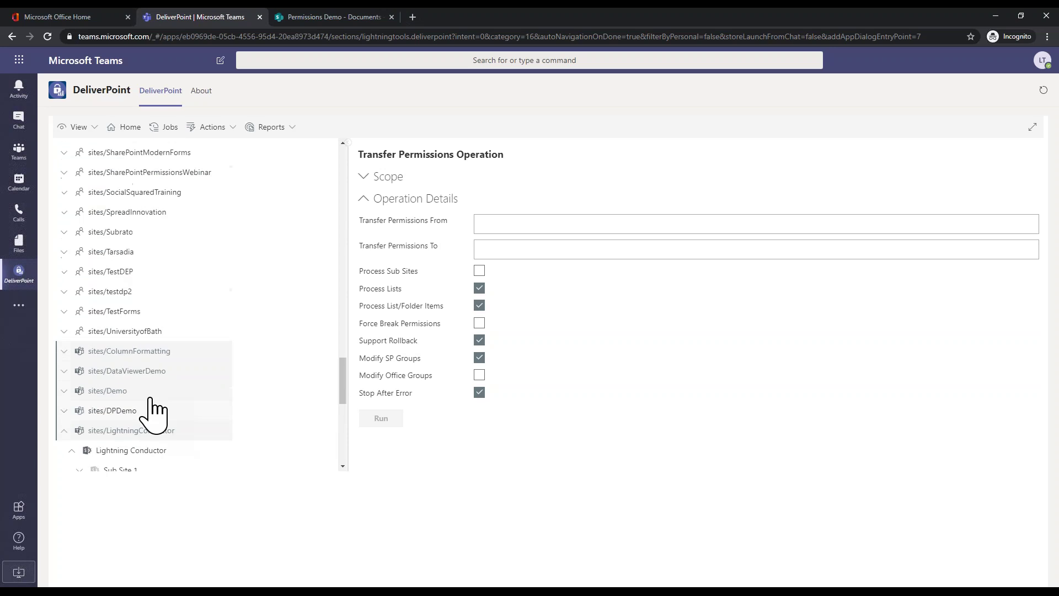
pyautogui.scroll(9, 154, 414)
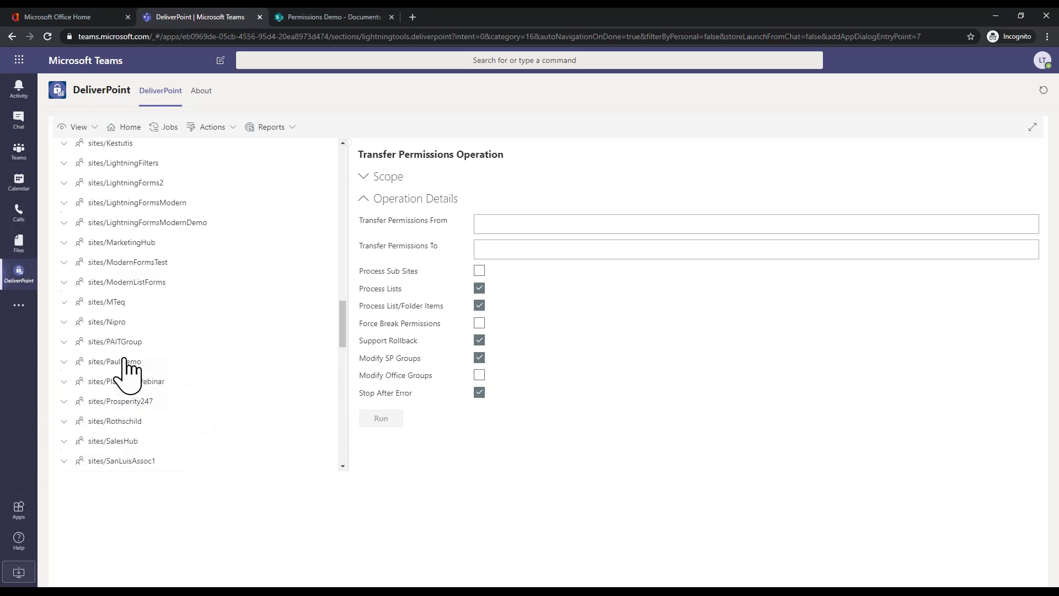
pyautogui.scroll(5, 136, 381)
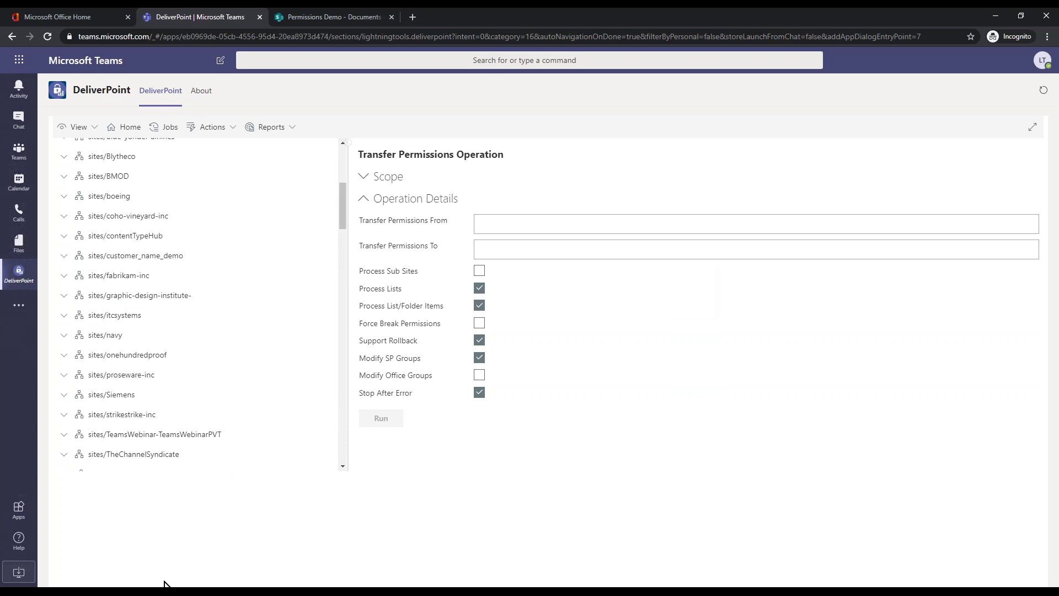
pyautogui.moveTo(166, 585)
pyautogui.click(194, 558)
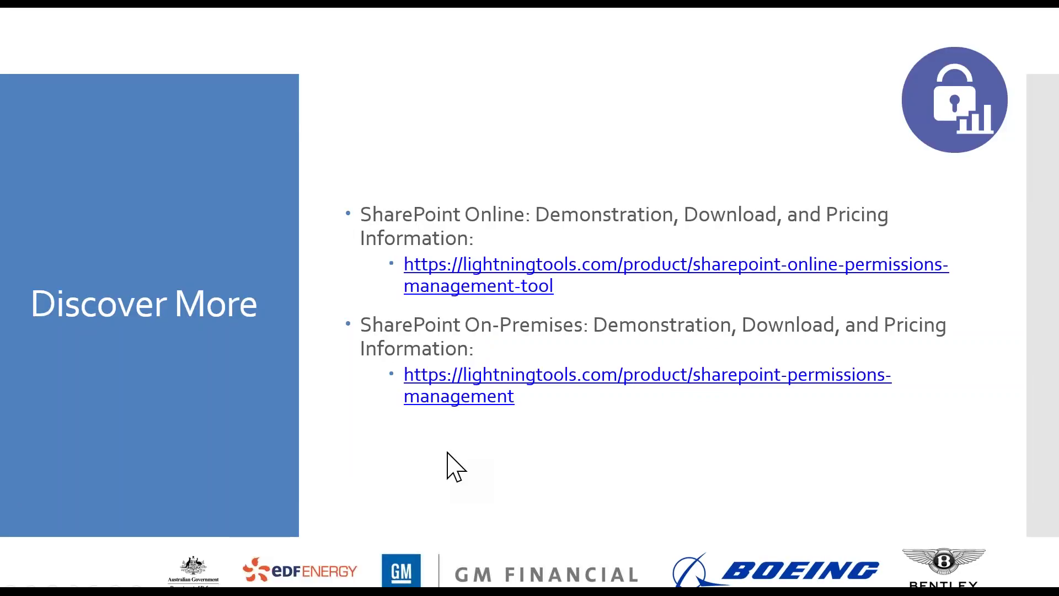
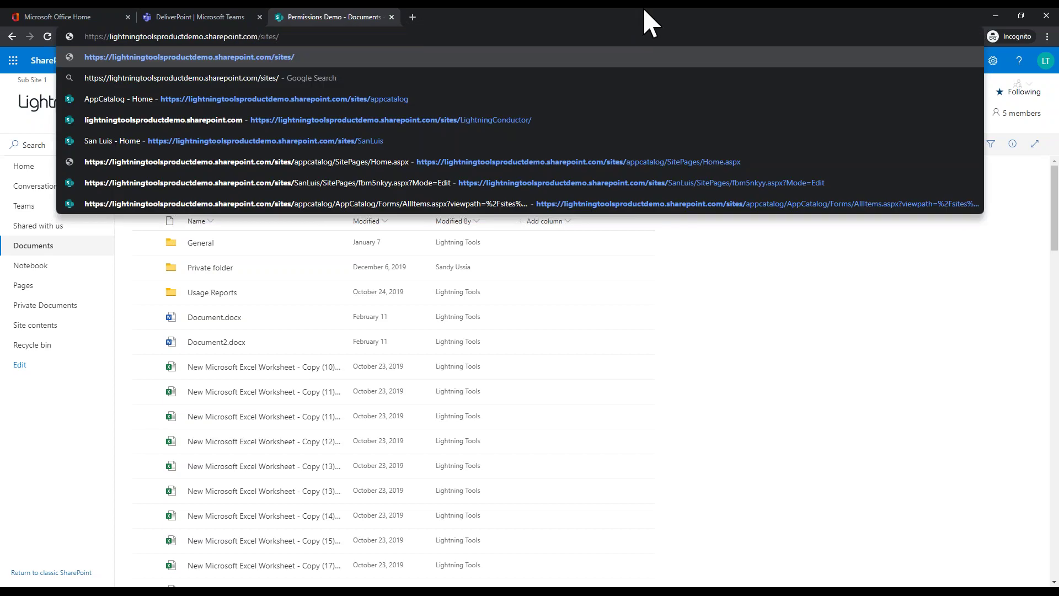
# Step: Open the AppCatalog site's Apps for SharePoint library in SharePoint and locate the Sync to Teams command for the lightning-conductor-cswp package
pyautogui.click(376, 99)
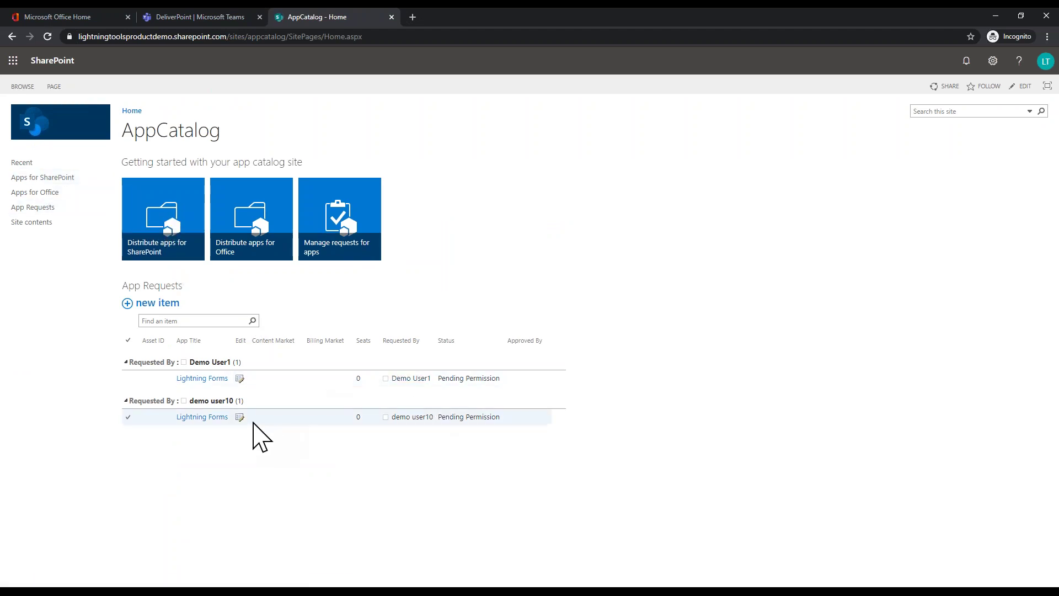
pyautogui.click(61, 179)
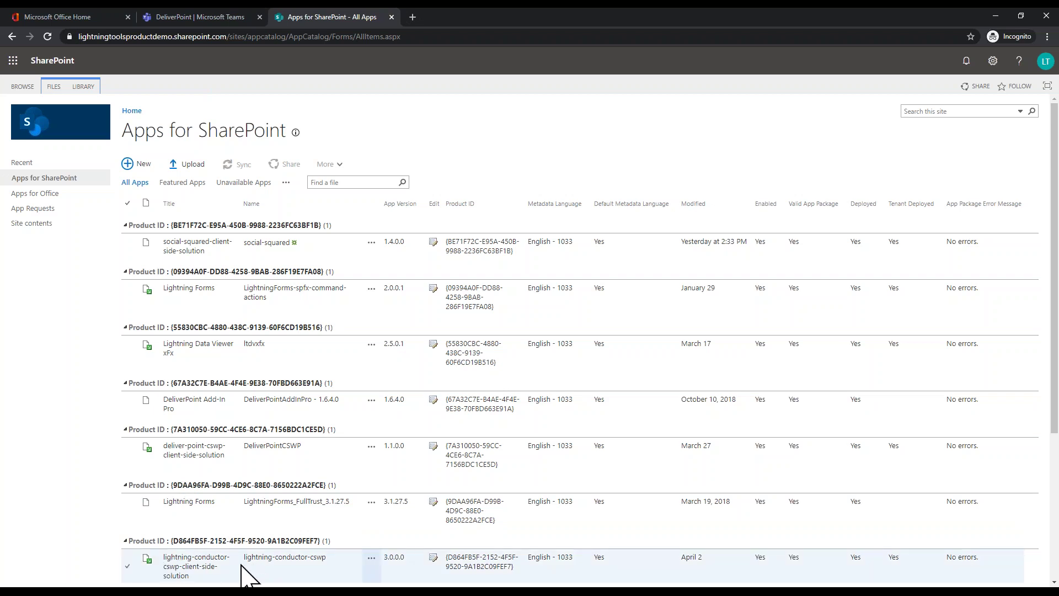
pyautogui.click(129, 568)
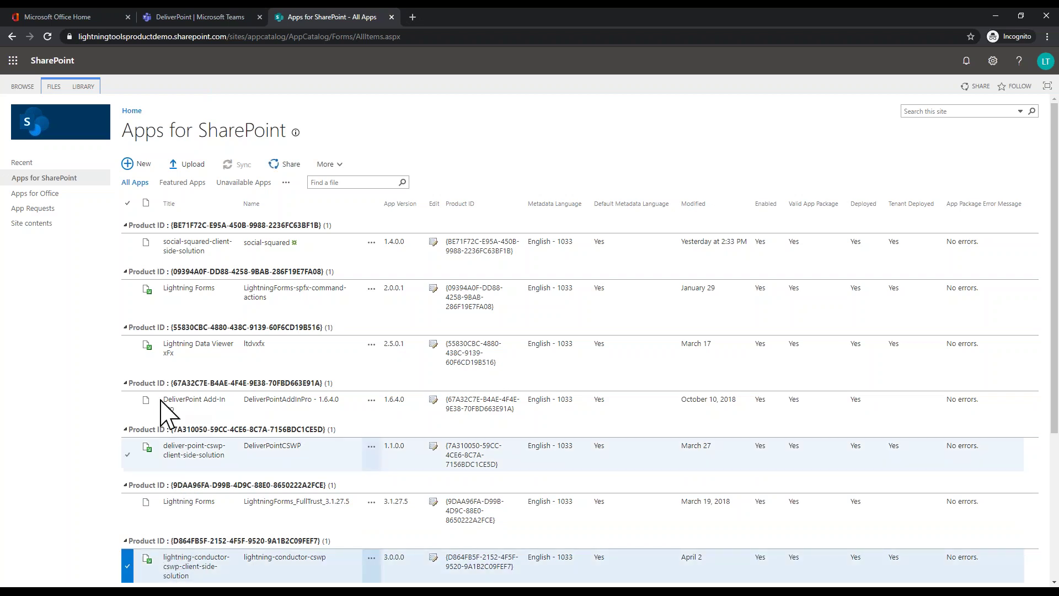
pyautogui.click(54, 88)
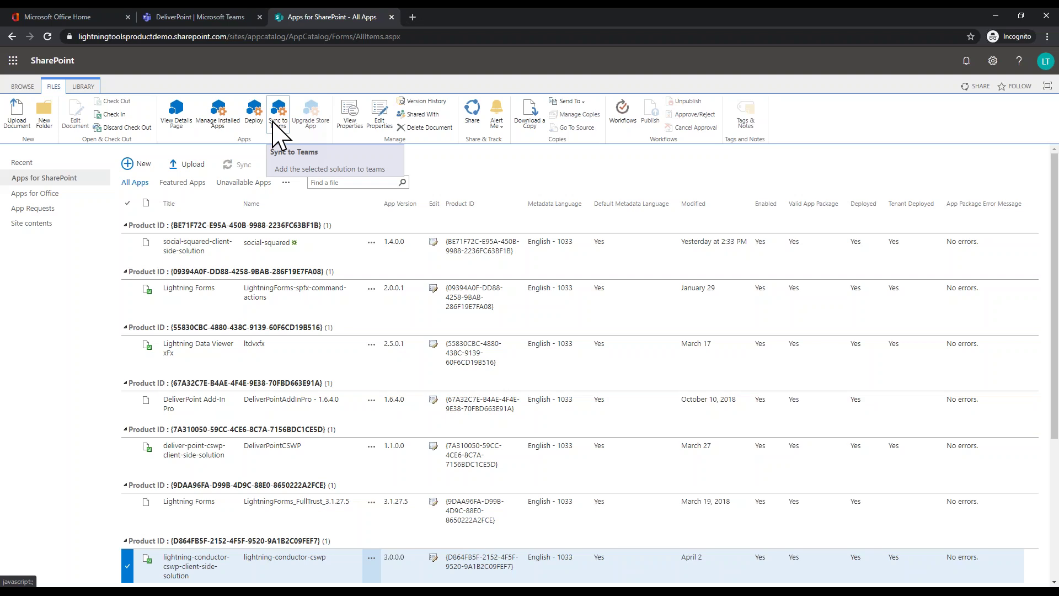
pyautogui.click(306, 342)
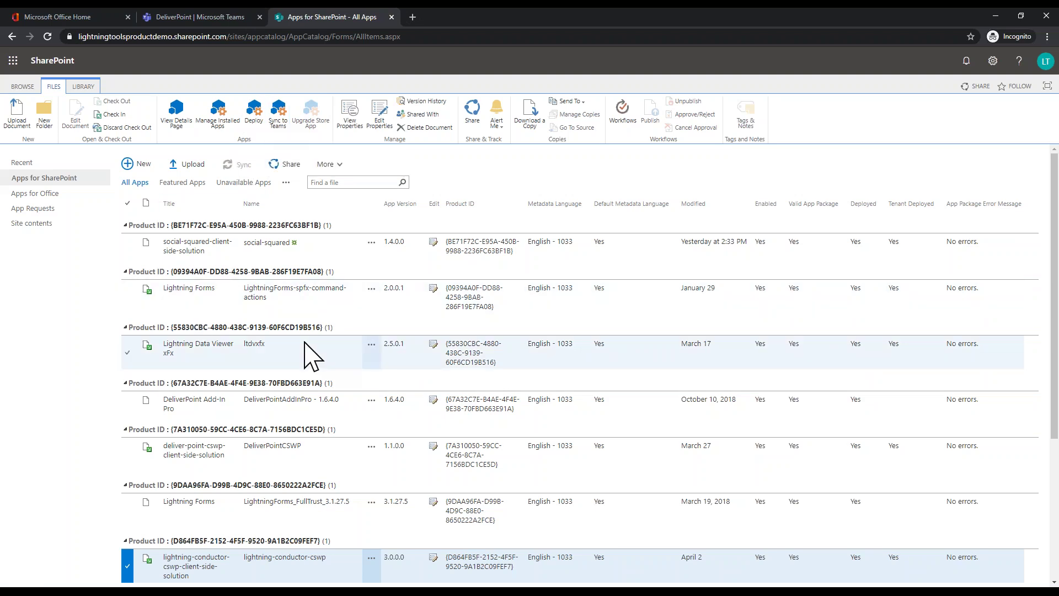
# Step: Switch to Microsoft Teams, show the custom app upload for Lightning Tools from the app store, and cancel the file selection
pyautogui.click(223, 18)
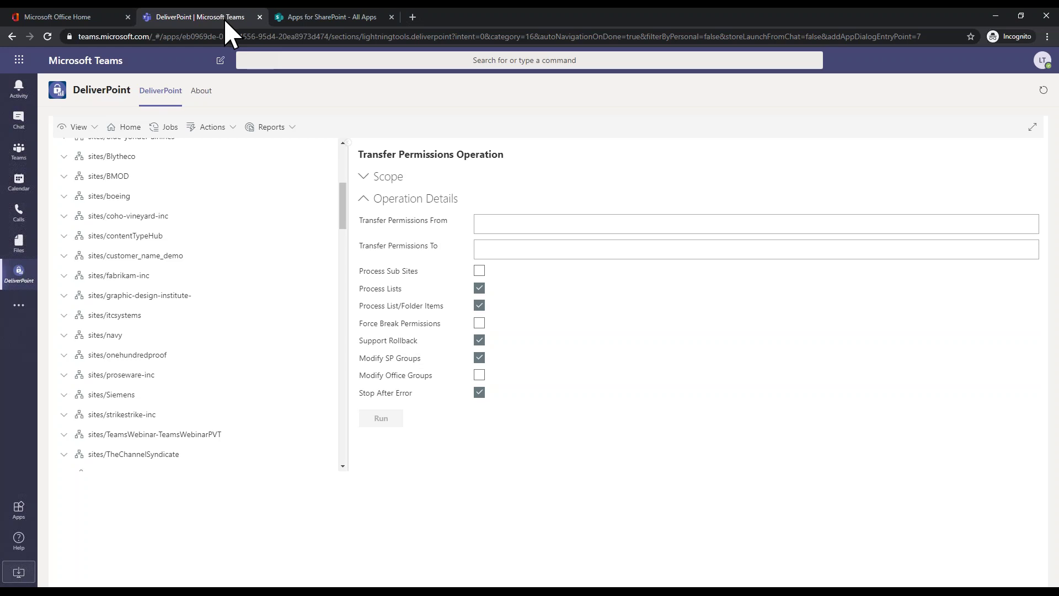
pyautogui.click(21, 518)
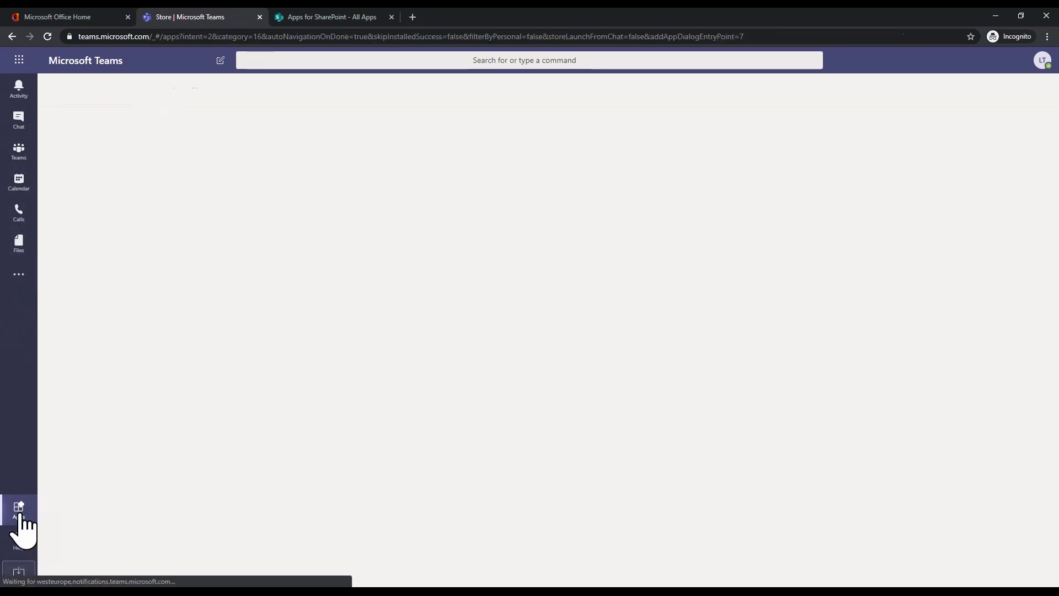
pyautogui.click(200, 451)
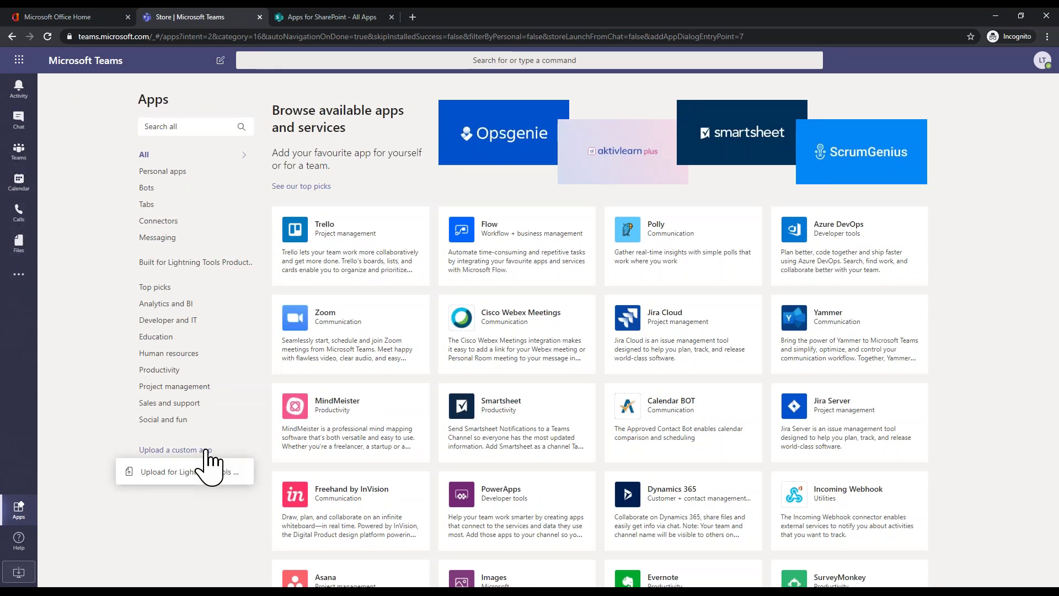
pyautogui.click(199, 472)
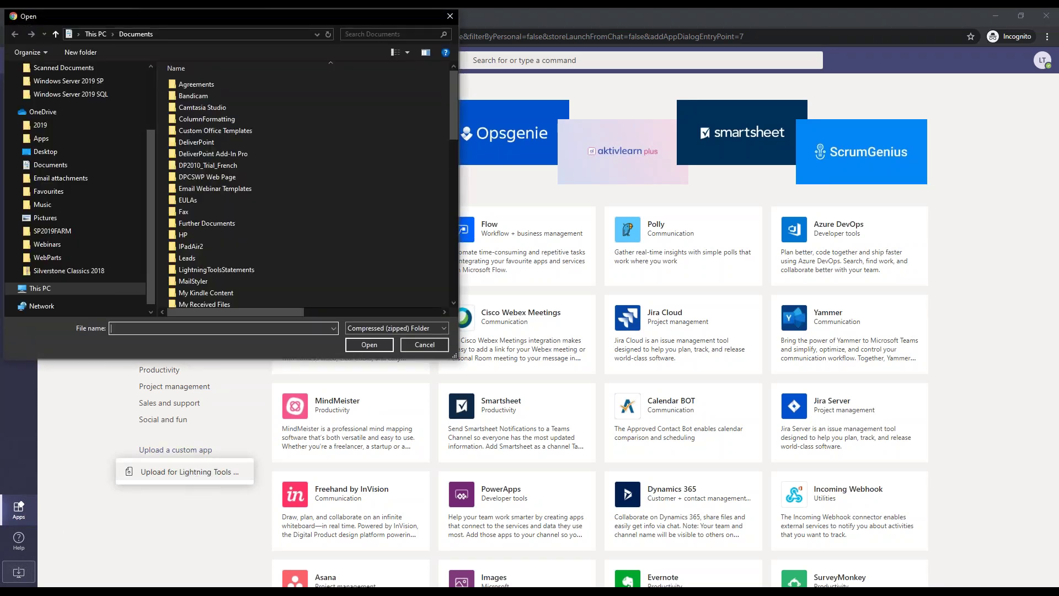
pyautogui.click(450, 16)
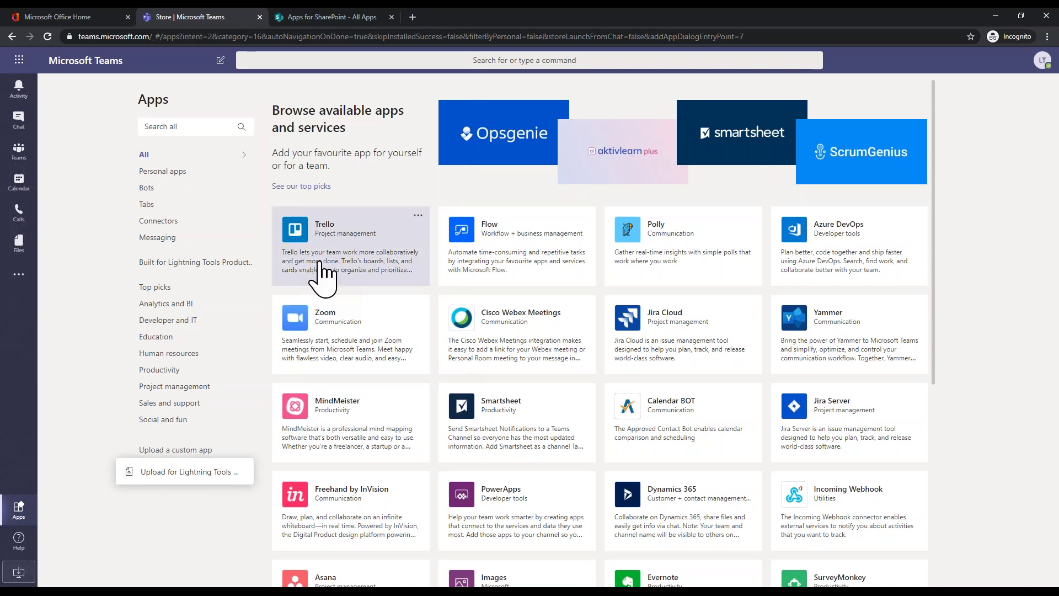
# Step: Show the apps built for Lightning Tools in the Teams store and open the Social Squared Forums personal app
pyautogui.click(153, 262)
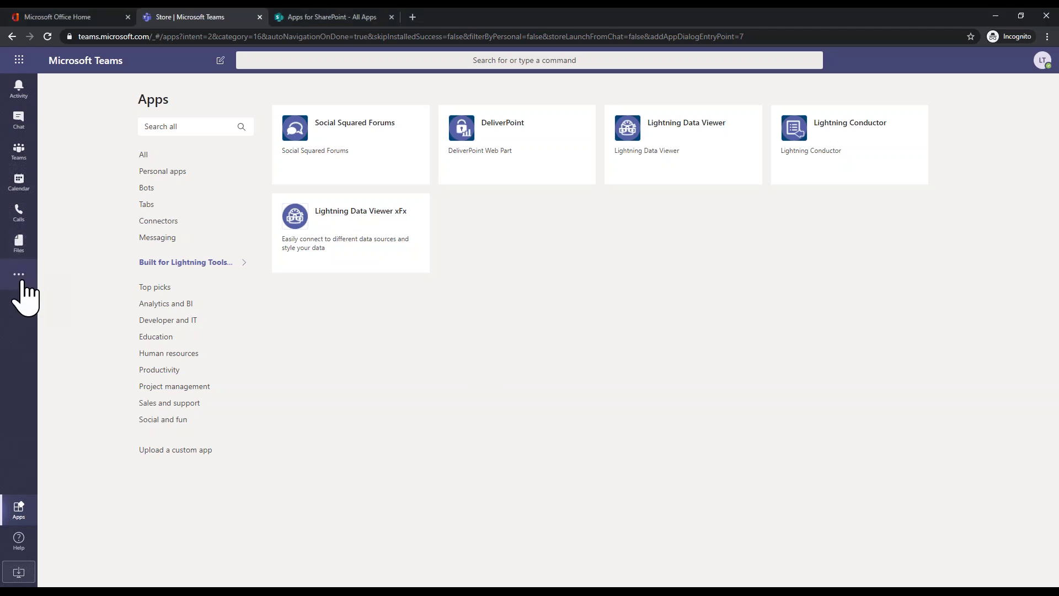
pyautogui.click(22, 281)
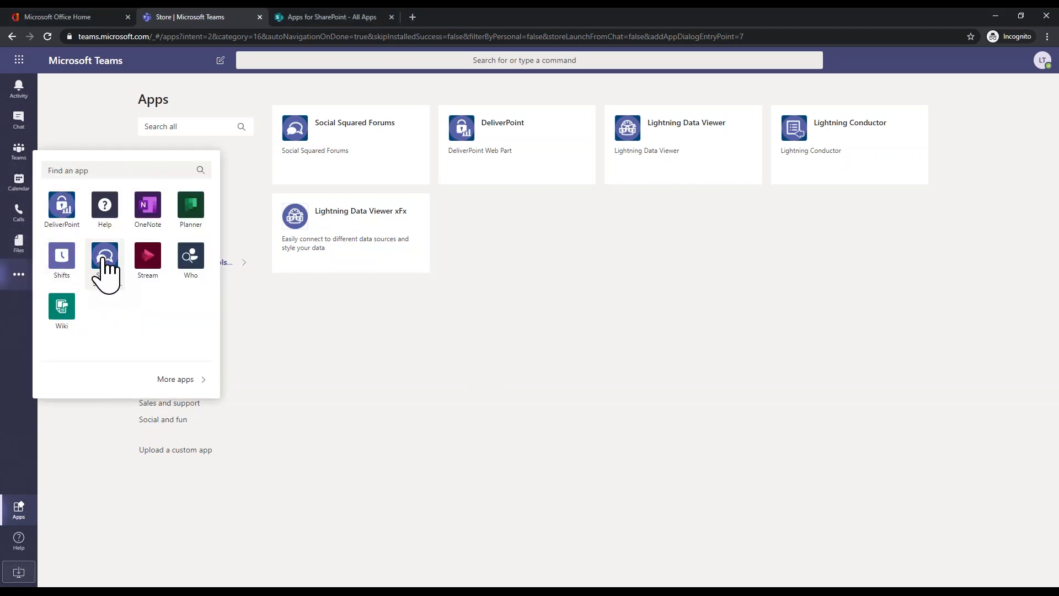
pyautogui.click(105, 259)
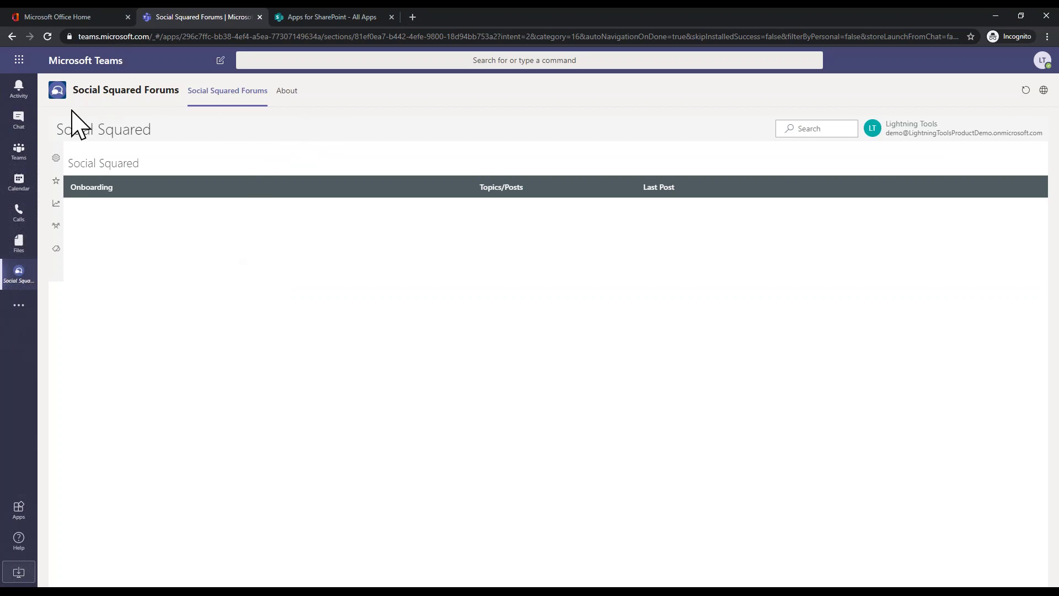
# Step: Open the Banana Cake topic in the Cakes forum on the Teams Webinar team's General channel
pyautogui.click(19, 152)
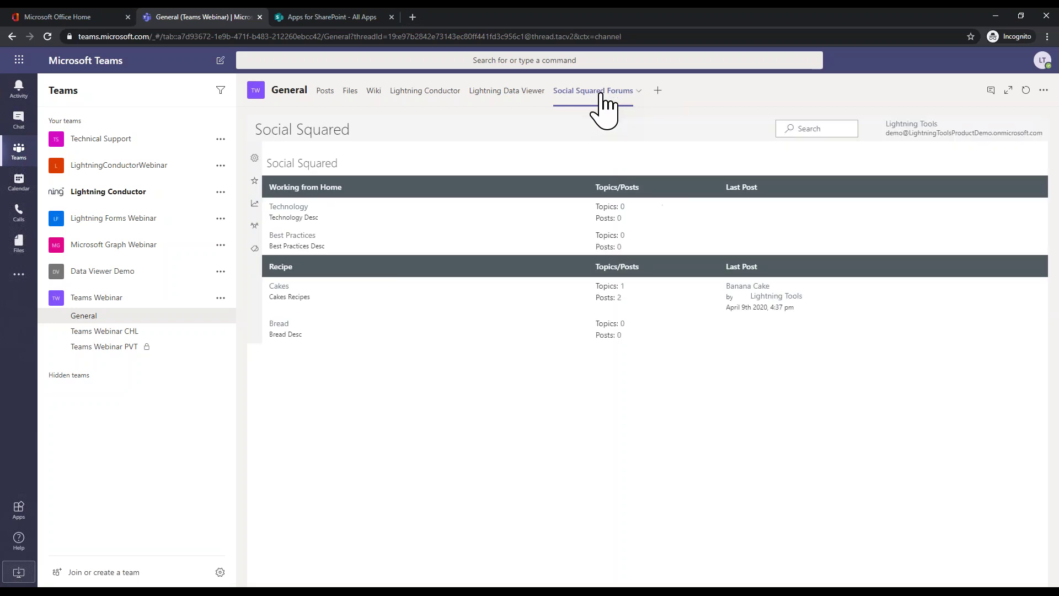
pyautogui.click(279, 287)
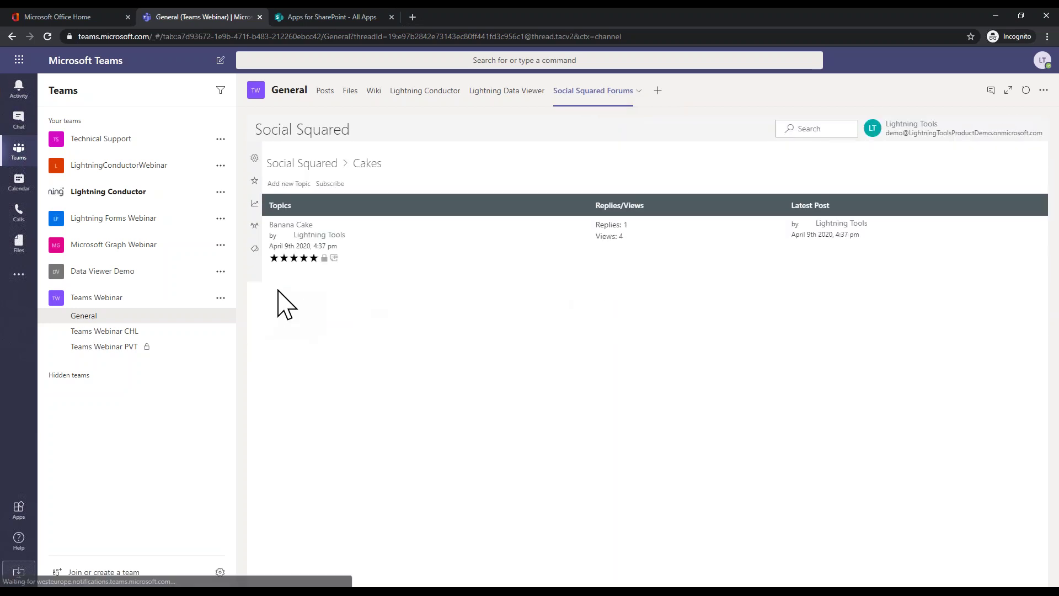
pyautogui.click(291, 225)
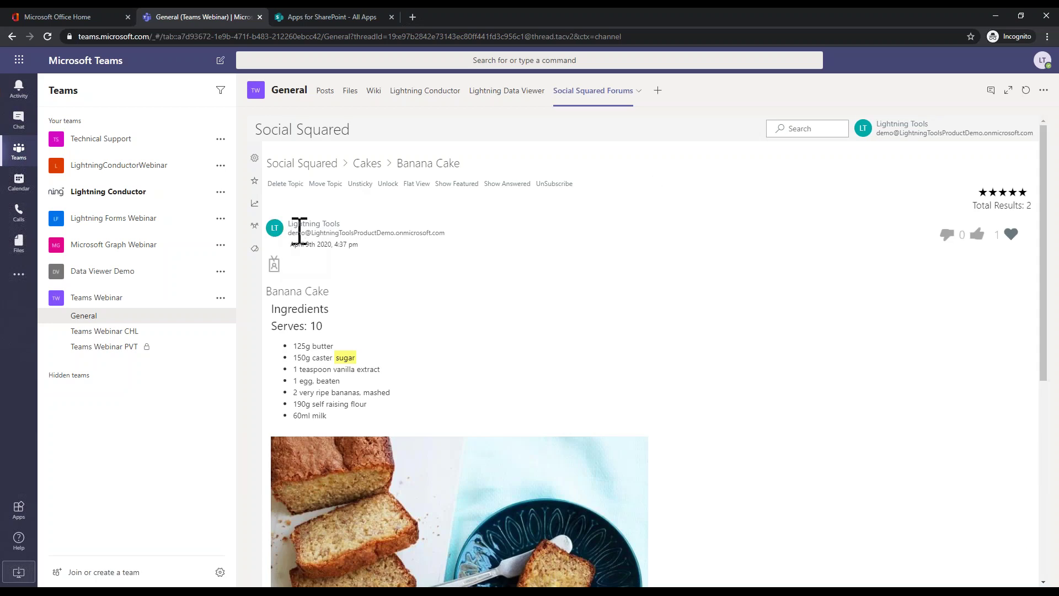
# Step: Review the Banana Cake post with its image, tags and reply, and return to the Discover More presentation slide
pyautogui.scroll(-7, 389, 331)
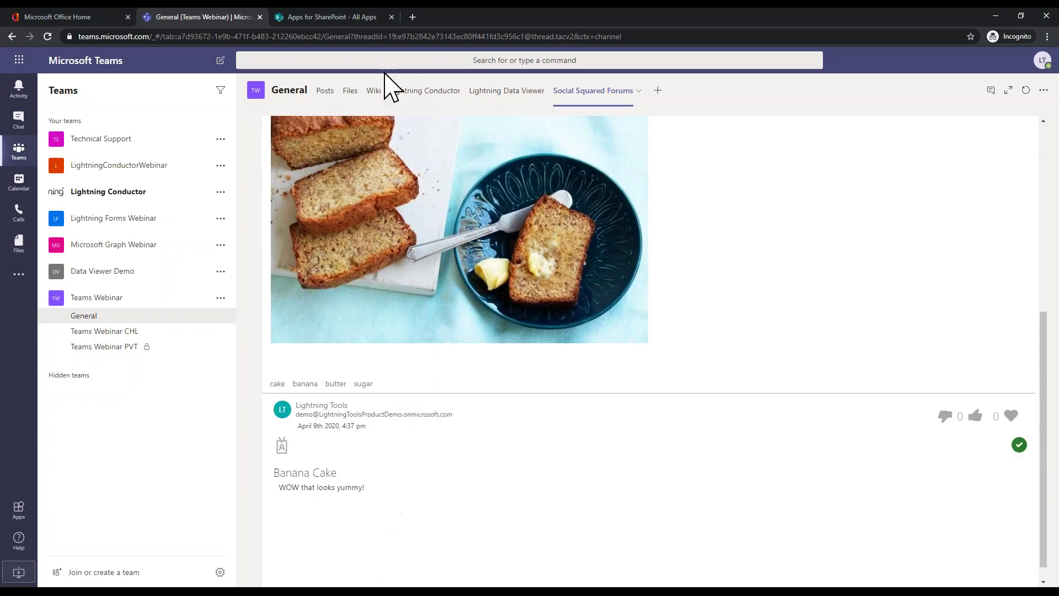
pyautogui.scroll(-1, 354, 419)
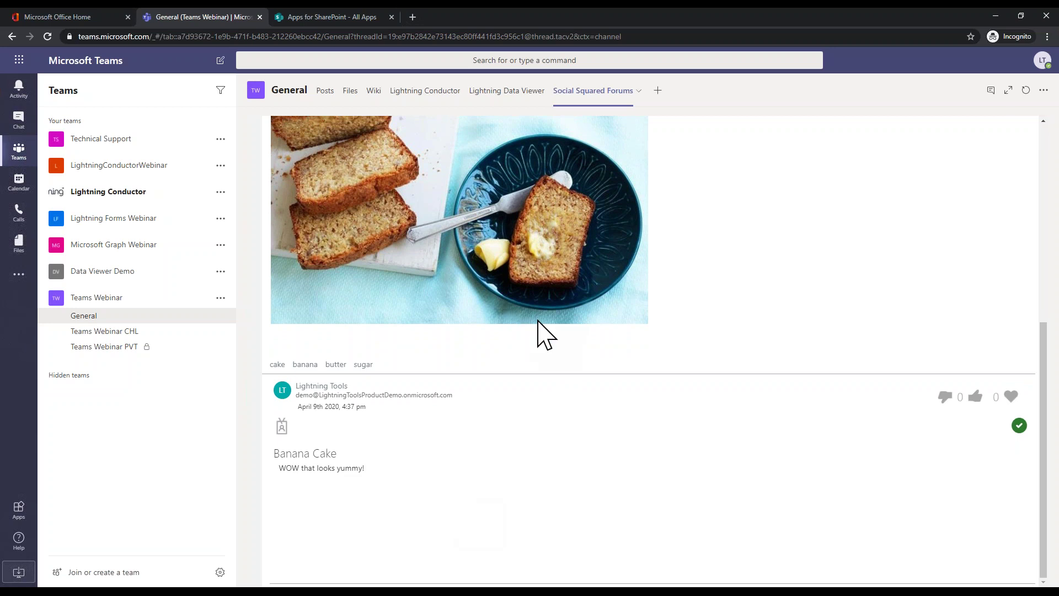
pyautogui.click(640, 407)
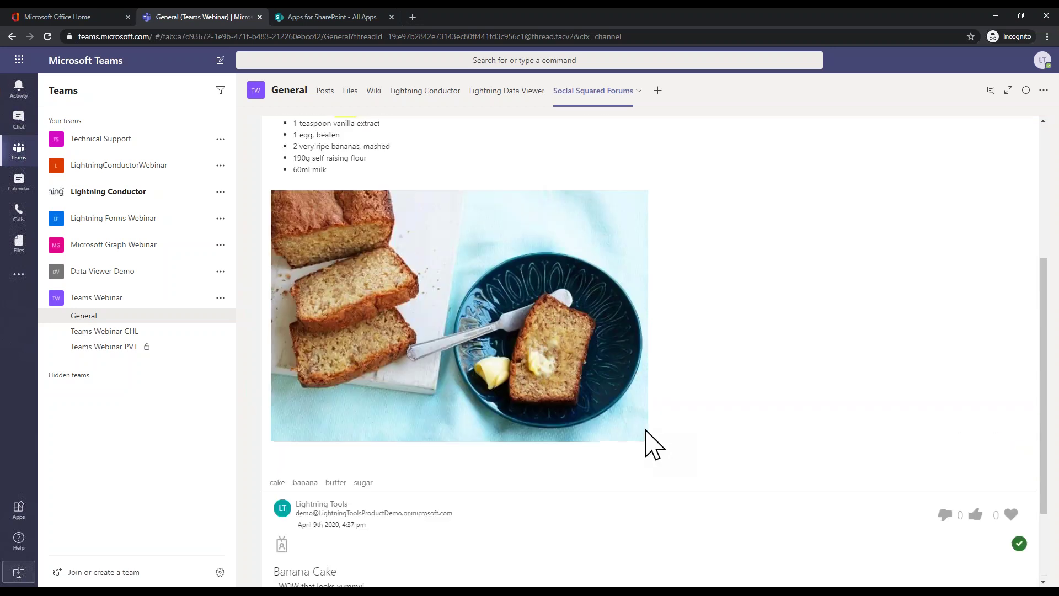
pyautogui.scroll(-6, 727, 439)
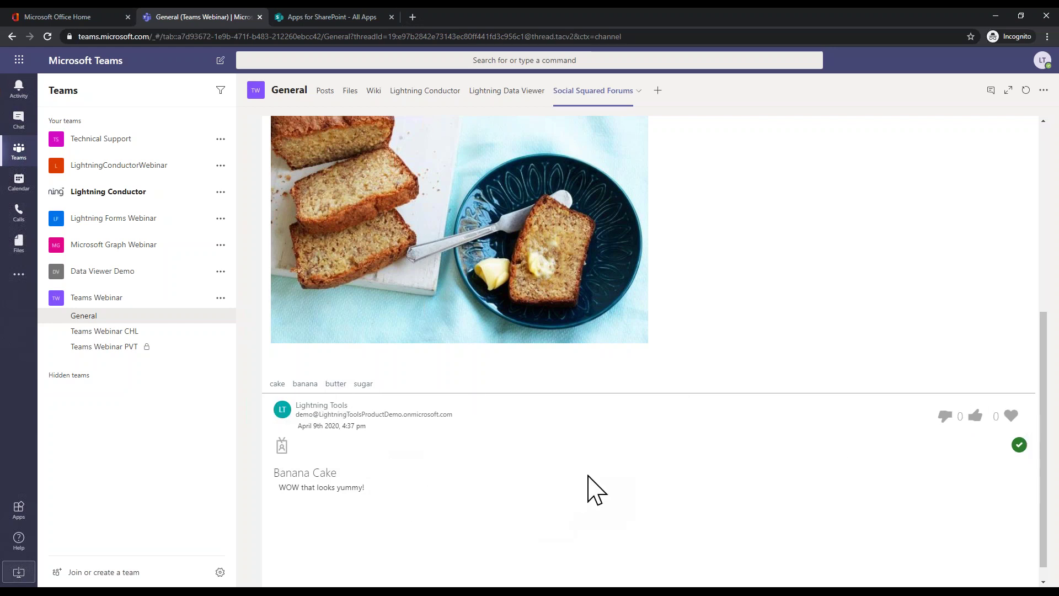
pyautogui.scroll(8, 586, 490)
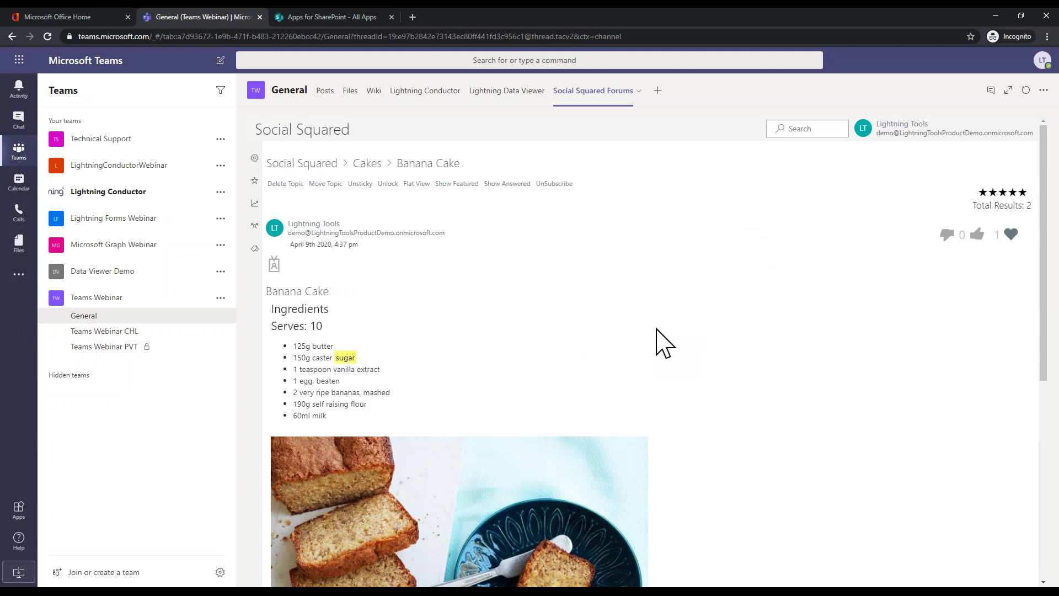
pyautogui.scroll(-3, 702, 338)
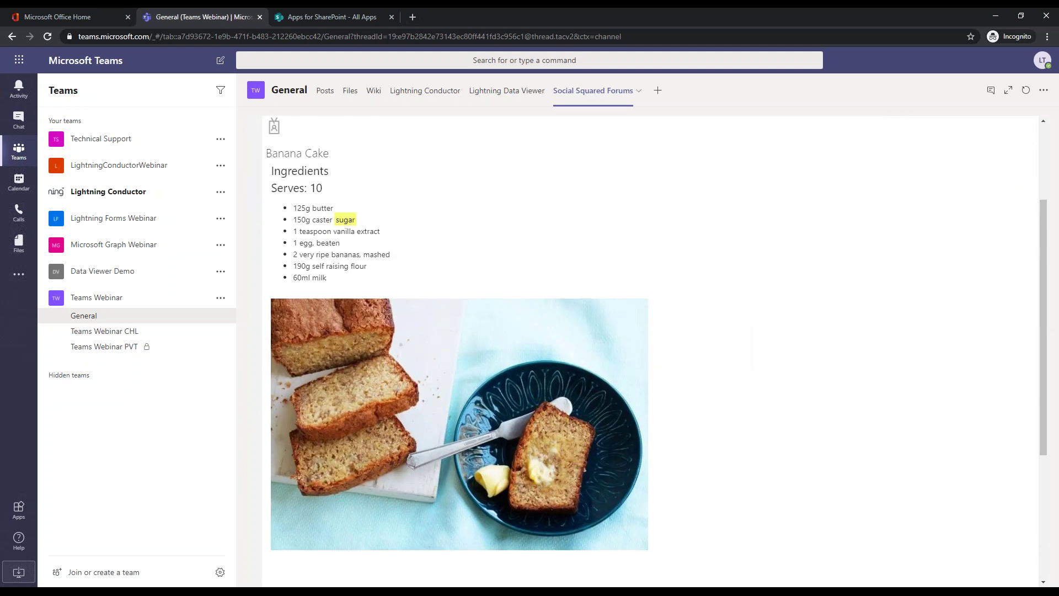
pyautogui.hotkey('alt', 'Tab')
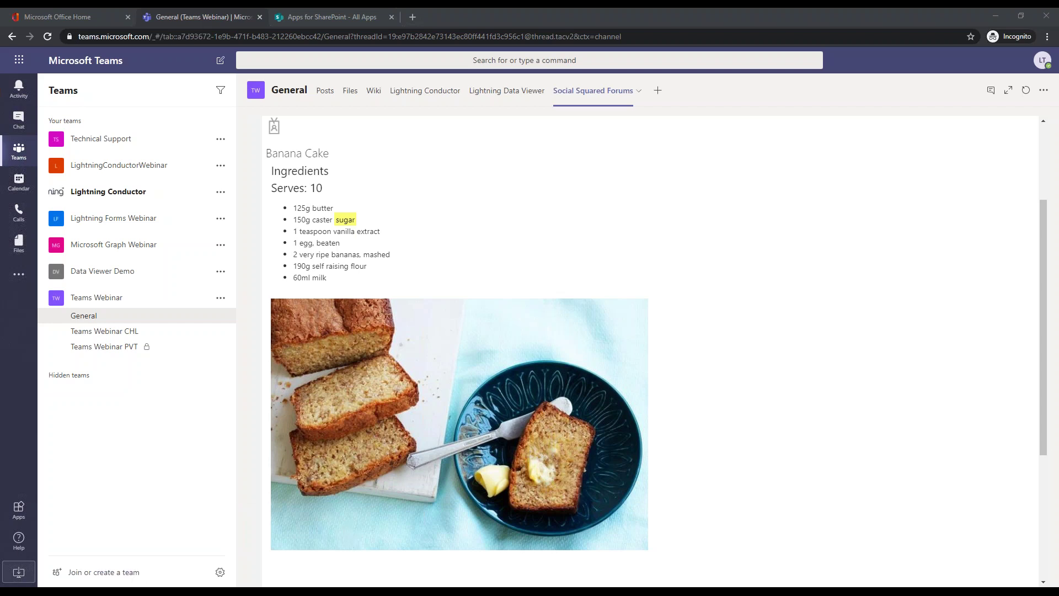
pyautogui.click(226, 571)
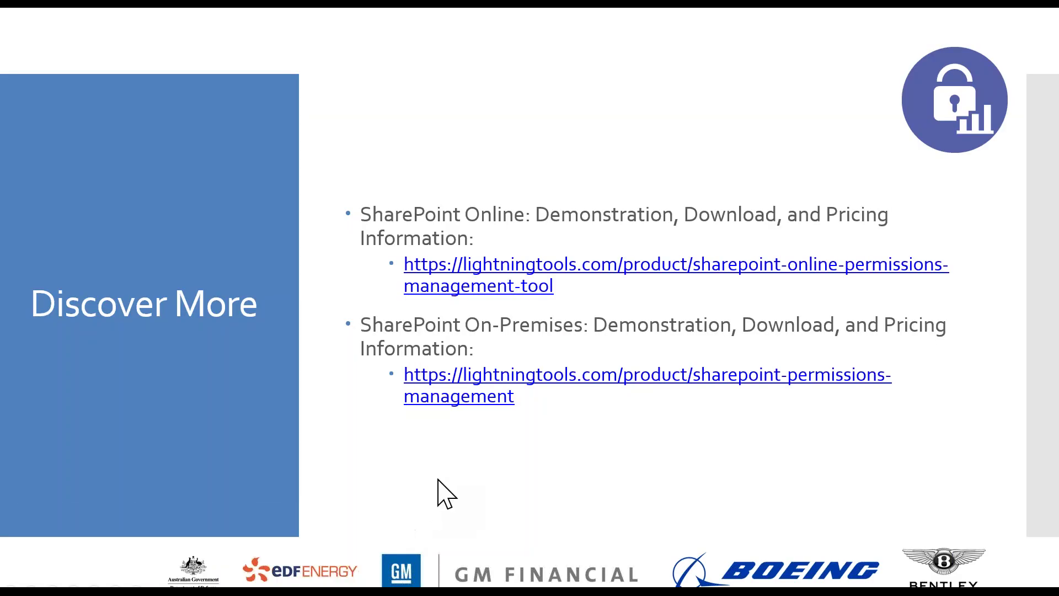